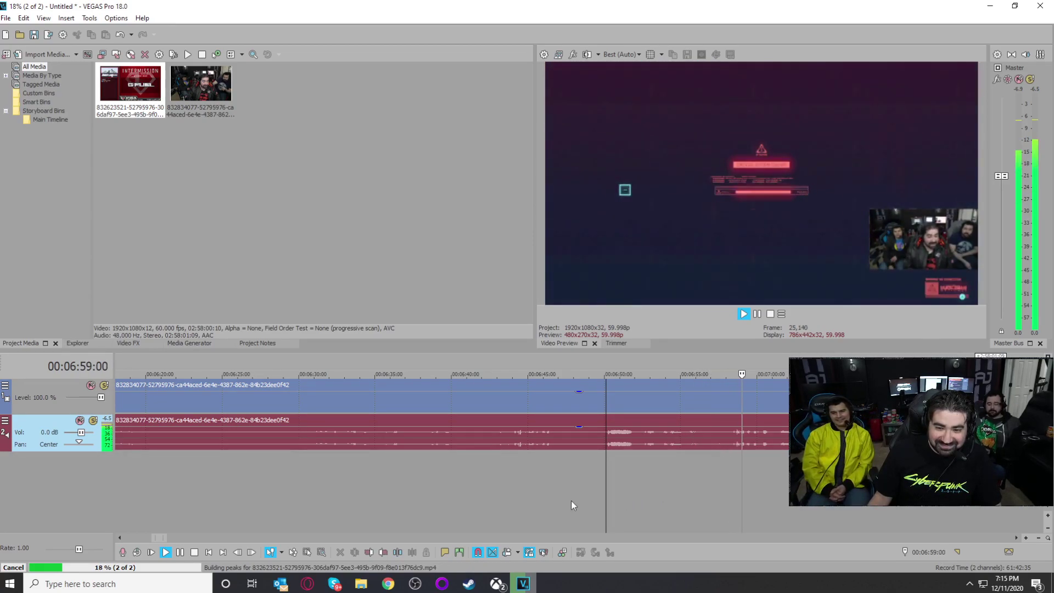
# Step: Split the first recording at about 00:06:48 and 00:07:11 to isolate the driving highlight
pyautogui.click(506, 503)
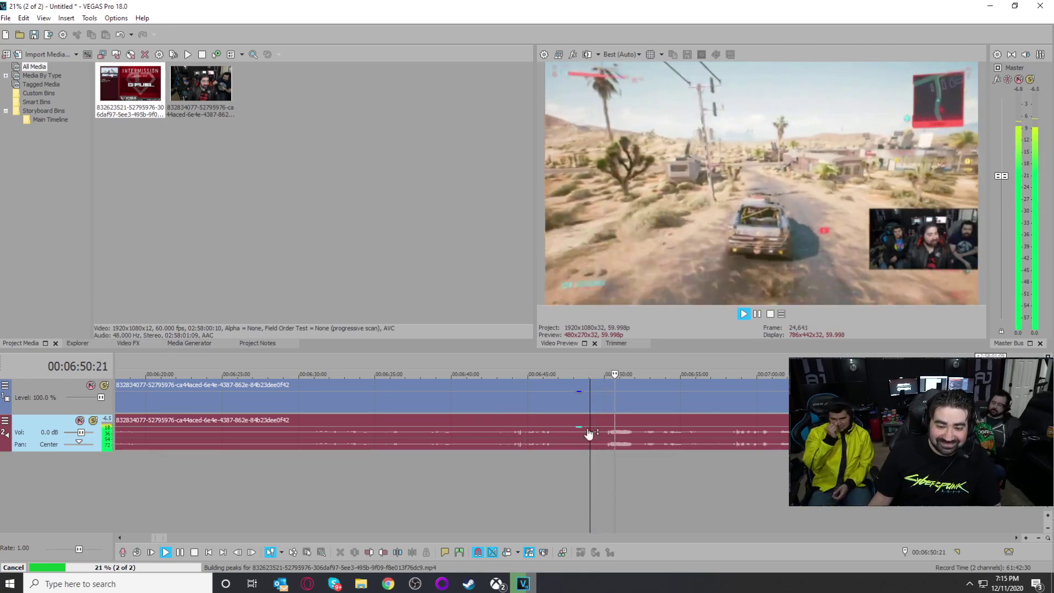
pyautogui.click(583, 406)
pyautogui.press('s')
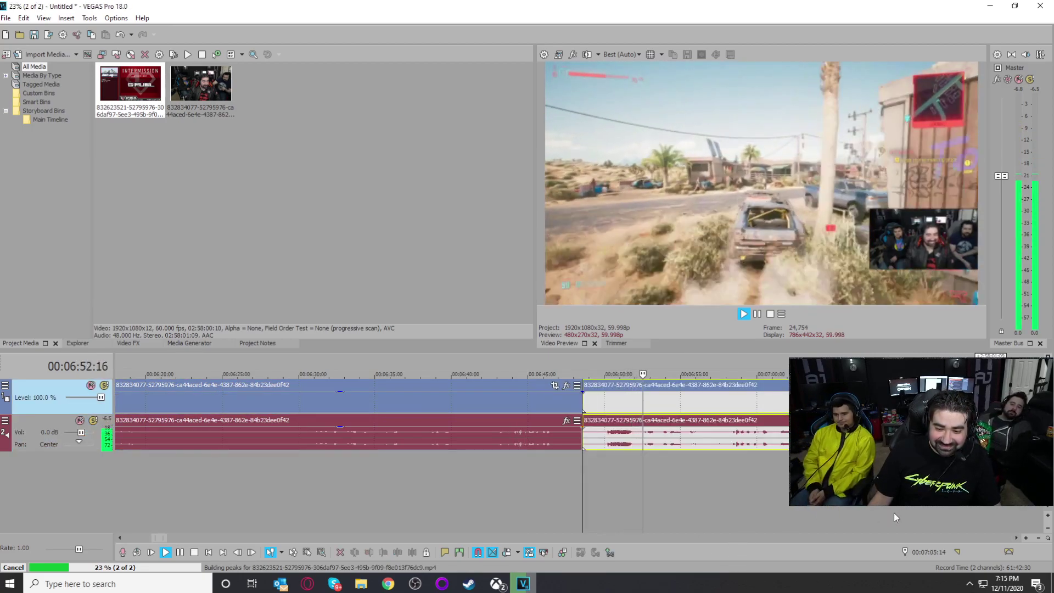
pyautogui.click(915, 514)
pyautogui.scroll(-1, 825, 513)
pyautogui.click(585, 399)
pyautogui.press('s')
# Step: Move the isolated driving highlight's audio down onto a new third track
pyautogui.scroll(-3, 644, 509)
pyautogui.click(620, 502)
pyautogui.click(666, 498)
pyautogui.moveTo(544, 433); pyautogui.dragTo(544, 468)
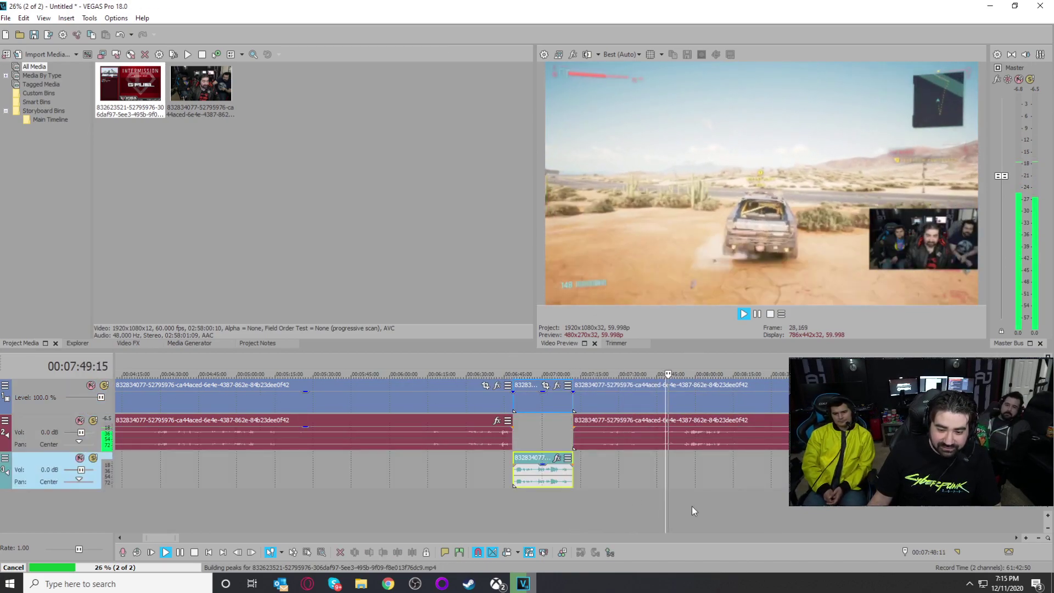
# Step: Examine the first recording just after the isolated highlight, around 00:07:50 to 00:08:02, for another usable moment
pyautogui.scroll(-5, 509, 507)
pyautogui.scroll(6, 585, 493)
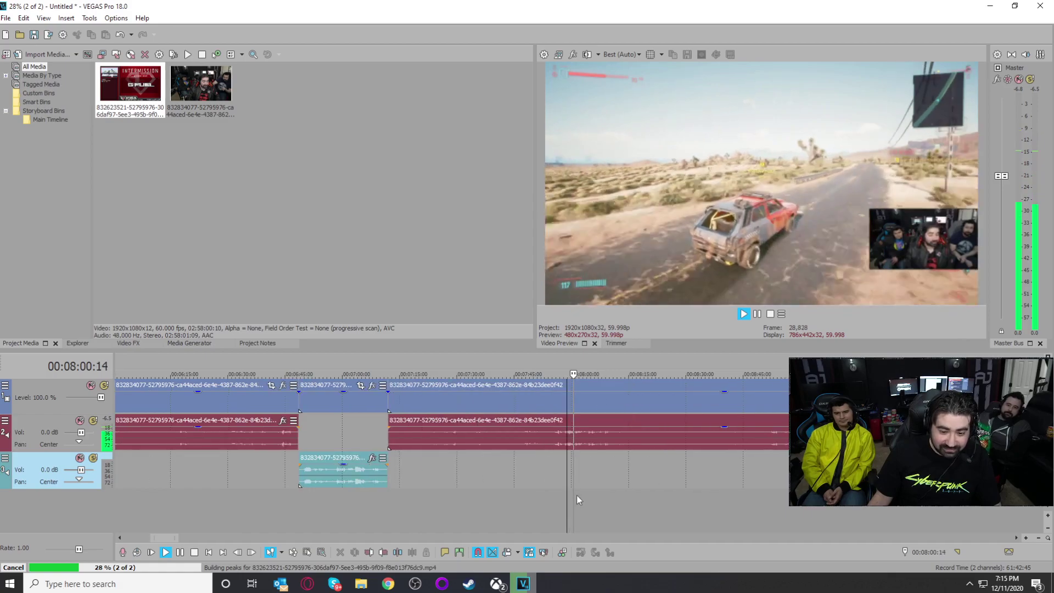
pyautogui.click(550, 512)
pyautogui.scroll(3, 588, 515)
pyautogui.click(575, 517)
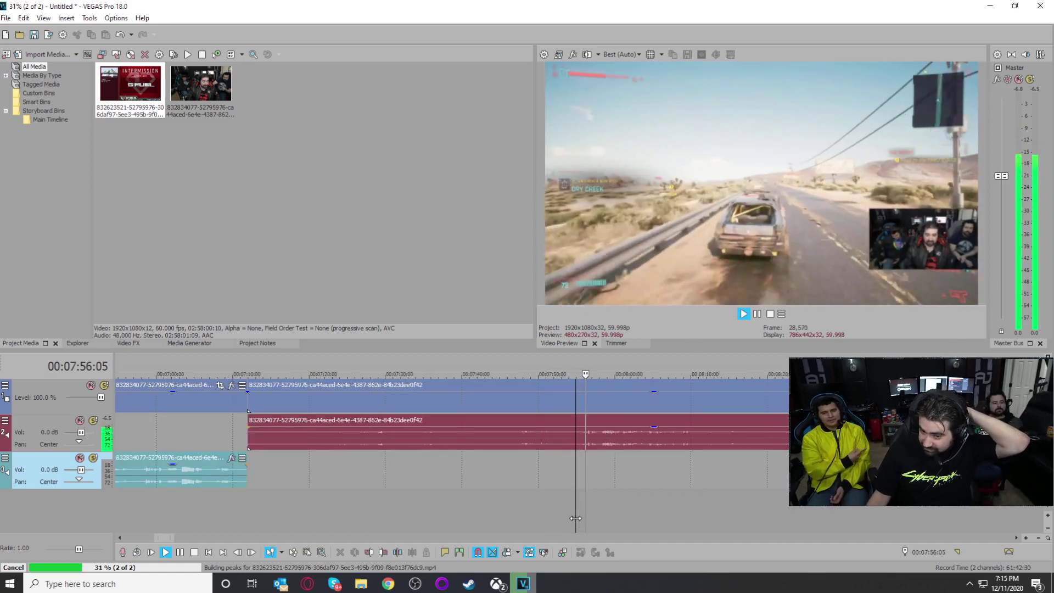
pyautogui.scroll(-8, 483, 499)
pyautogui.scroll(-5, 494, 495)
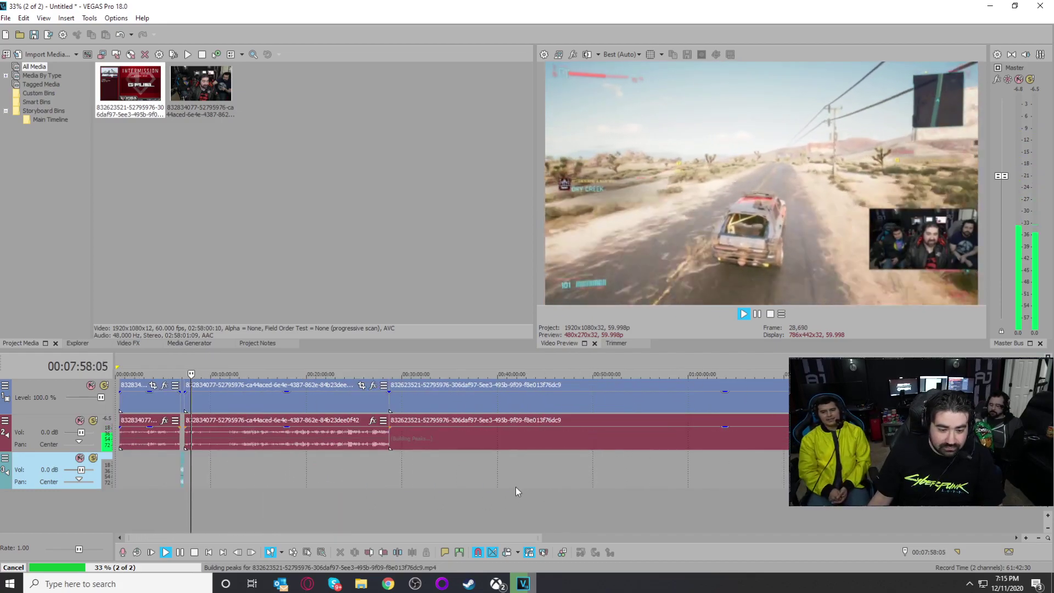
pyautogui.scroll(4, 572, 503)
pyautogui.scroll(-2, 565, 491)
pyautogui.scroll(6, 573, 494)
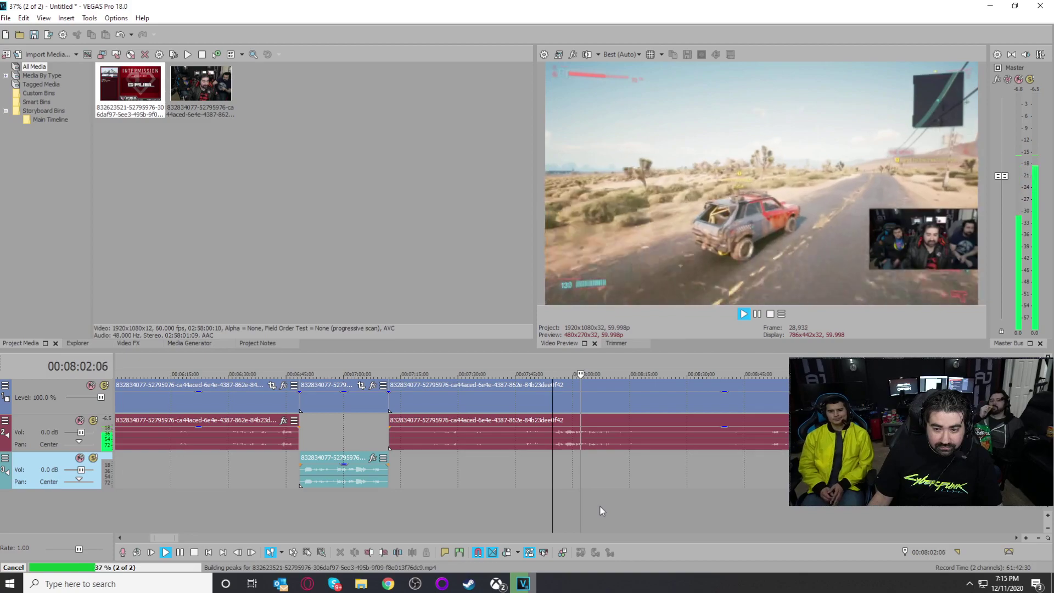
# Step: Scan the first recording from about 00:09:00 to 00:17:00 for further moments worth keeping
pyautogui.click(698, 504)
pyautogui.click(873, 506)
pyautogui.scroll(-2, 872, 506)
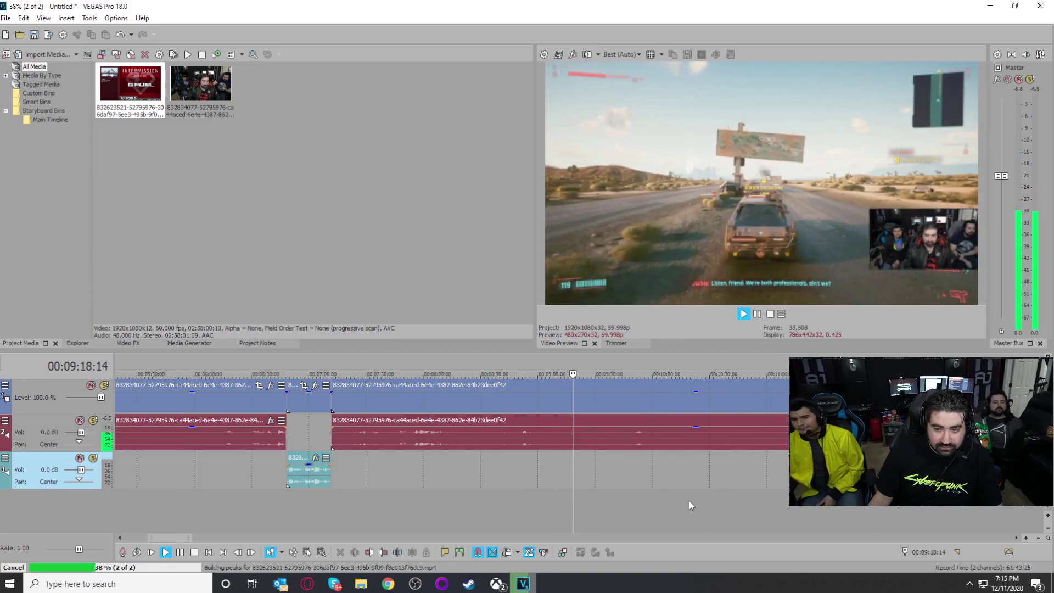
pyautogui.click(668, 502)
pyautogui.click(805, 503)
pyautogui.click(909, 503)
pyautogui.scroll(-3, 680, 500)
pyautogui.click(644, 504)
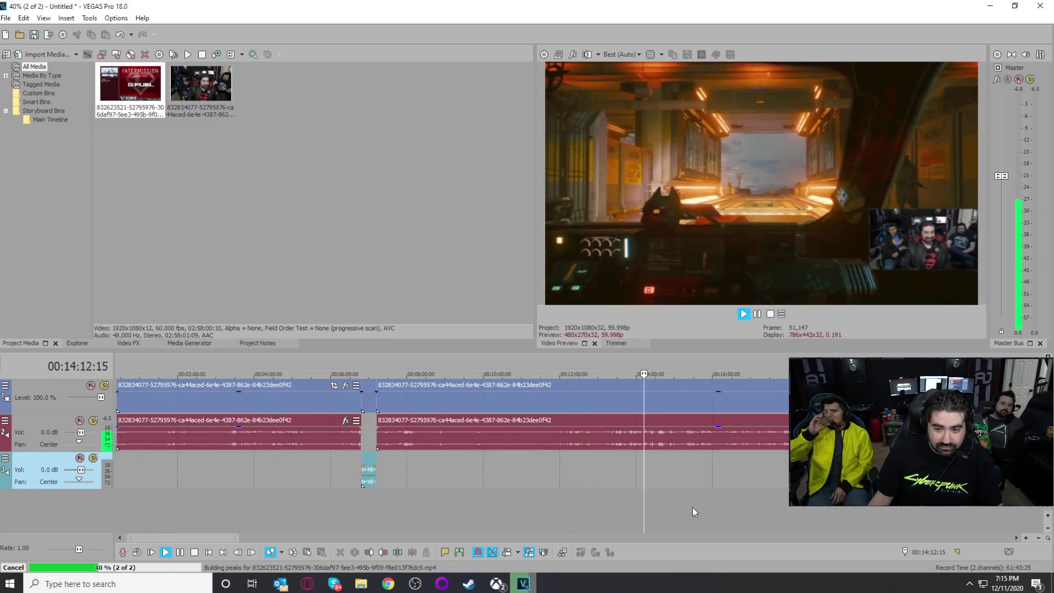
pyautogui.click(693, 508)
pyautogui.click(759, 506)
pyautogui.scroll(-6, 720, 509)
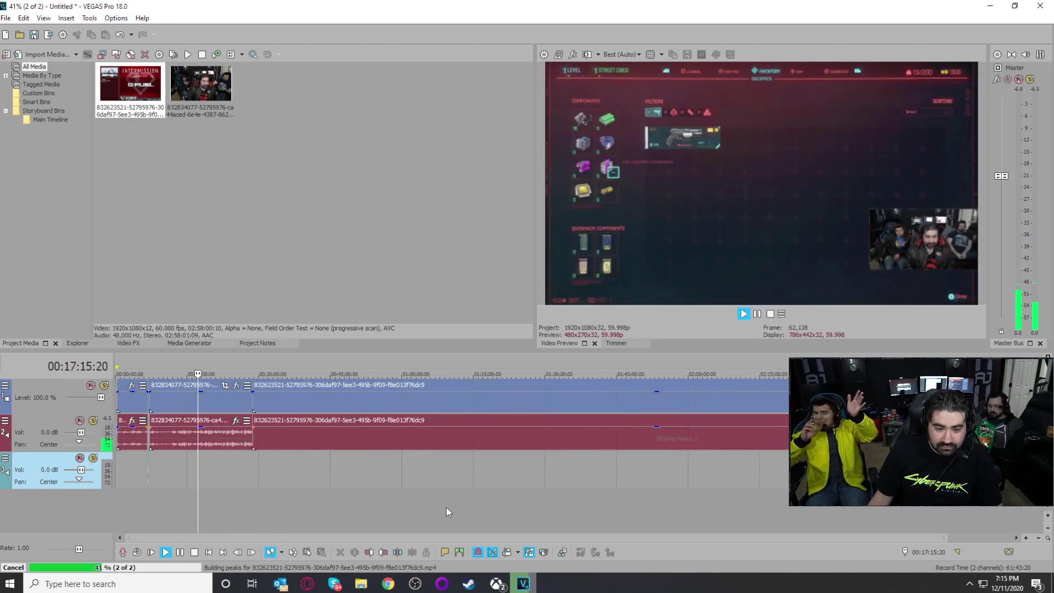
# Step: Scan the rest of the first recording up to where the second recording begins on the timeline
pyautogui.scroll(3, 374, 503)
pyautogui.click(302, 504)
pyautogui.click(329, 505)
pyautogui.click(341, 505)
pyautogui.click(355, 505)
pyautogui.click(377, 506)
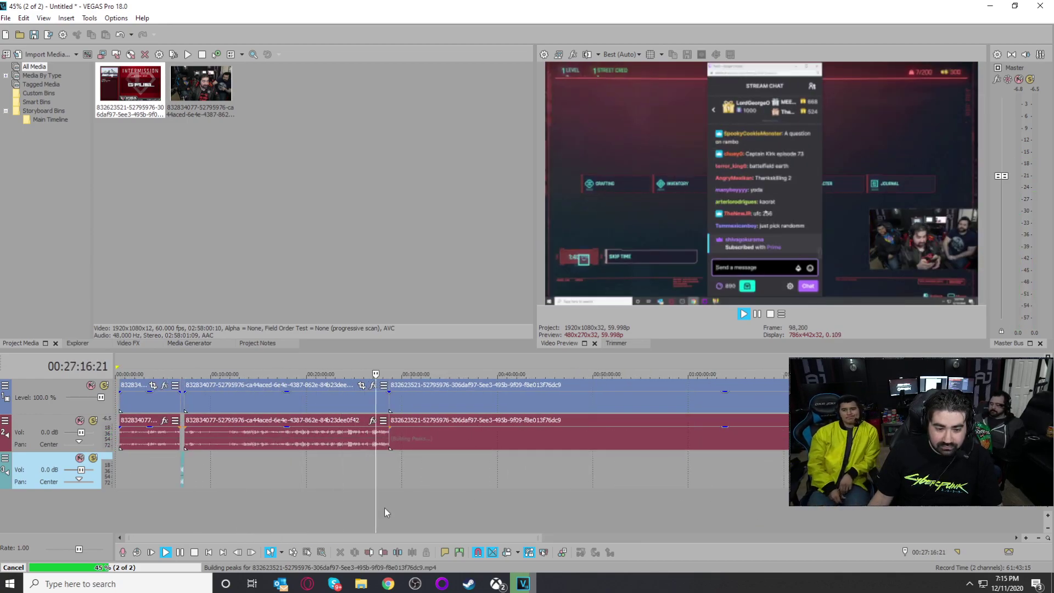
pyautogui.click(385, 507)
pyautogui.click(314, 509)
pyautogui.click(252, 511)
pyautogui.click(145, 511)
# Step: Delete the opening section before the driving highlight and move the highlight and the footage after it toward the timeline's start
pyautogui.scroll(6, 282, 511)
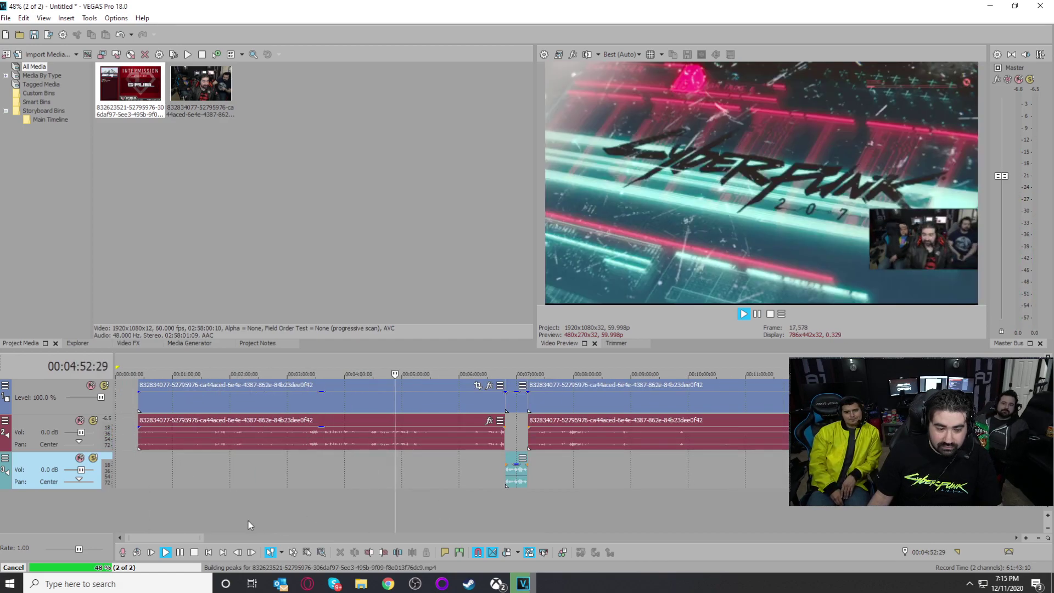
pyautogui.click(249, 524)
pyautogui.click(434, 515)
pyautogui.click(486, 516)
pyautogui.click(219, 509)
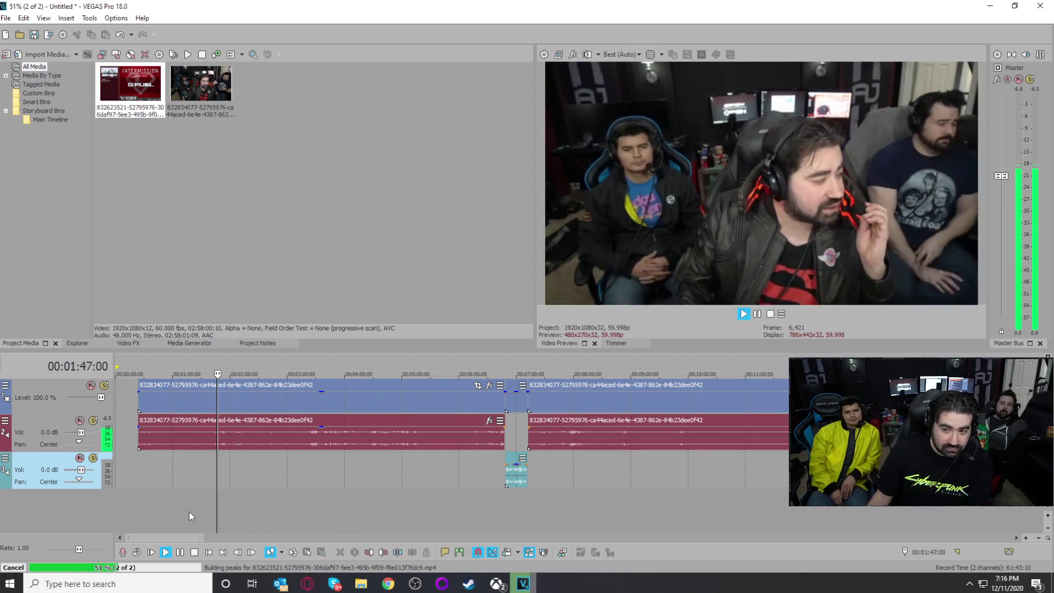
pyautogui.click(311, 519)
pyautogui.click(409, 409)
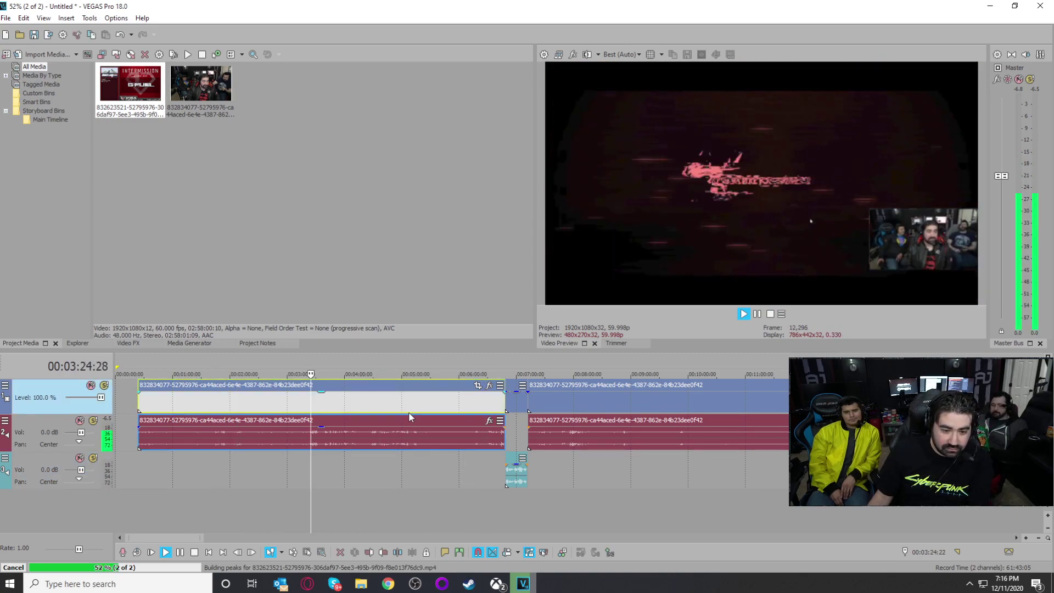
pyautogui.press('Delete')
pyautogui.moveTo(516, 403); pyautogui.dragTo(158, 405)
pyautogui.moveTo(590, 415); pyautogui.dragTo(396, 466)
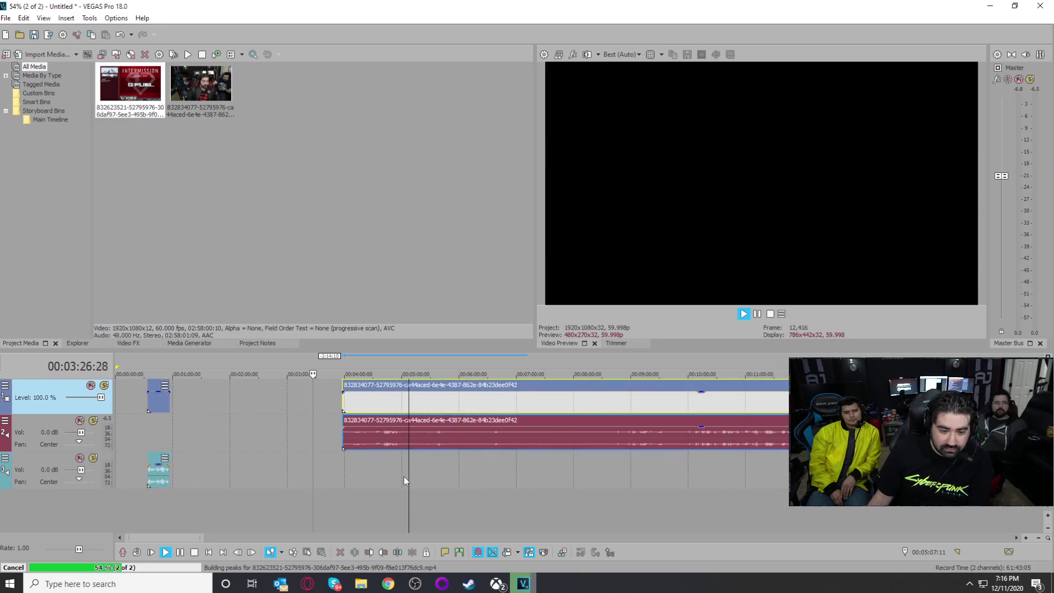
# Step: Find the start of the next highlight in the first recording's remaining footage and split the clip at about 00:11:17
pyautogui.click(664, 509)
pyautogui.scroll(5, 583, 502)
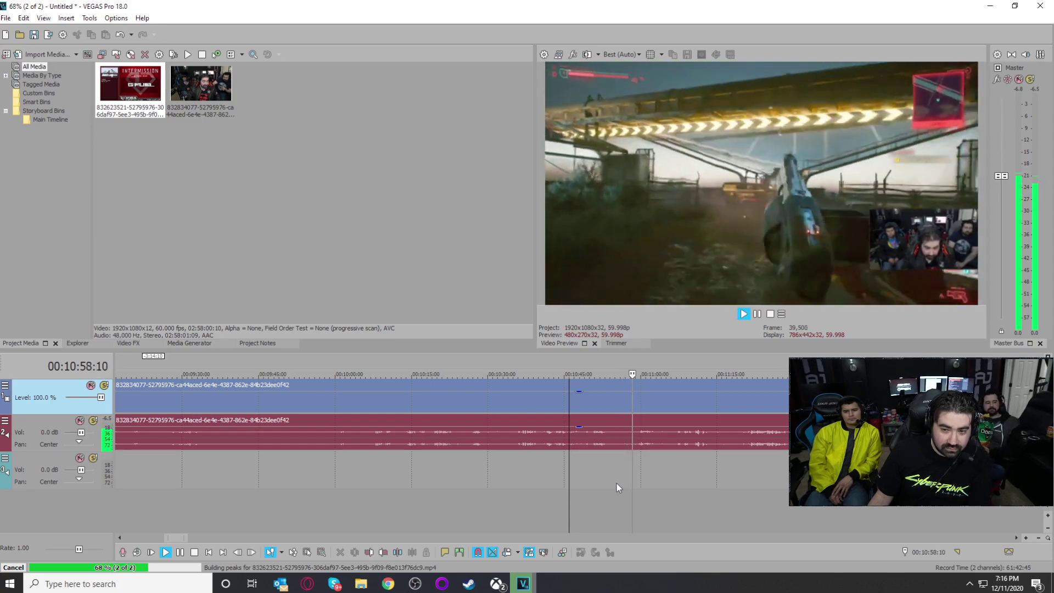
pyautogui.click(672, 491)
pyautogui.click(695, 494)
pyautogui.click(765, 505)
pyautogui.scroll(-1, 703, 498)
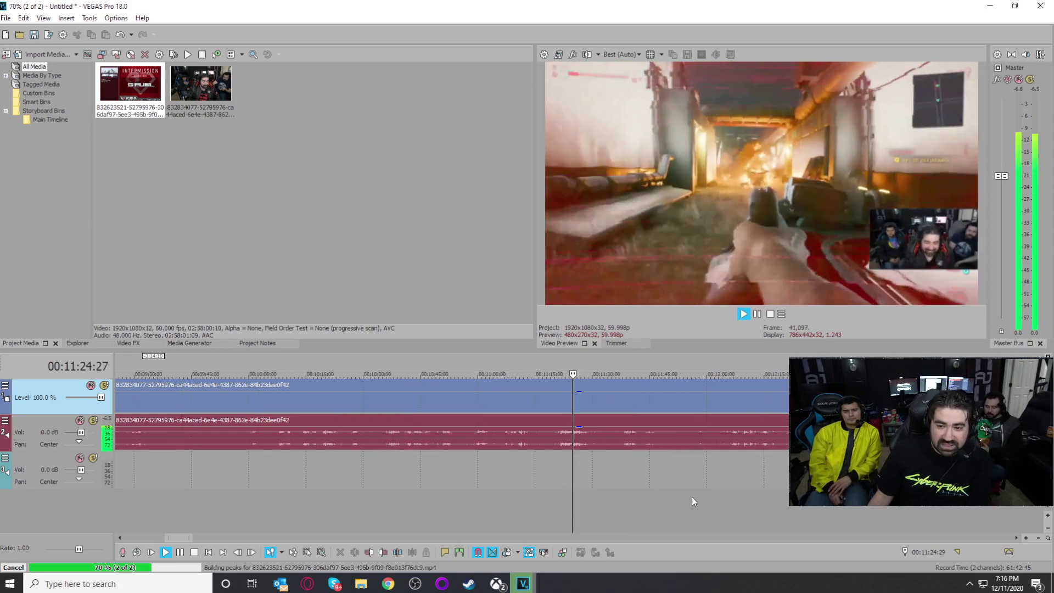
pyautogui.click(636, 502)
pyautogui.click(553, 519)
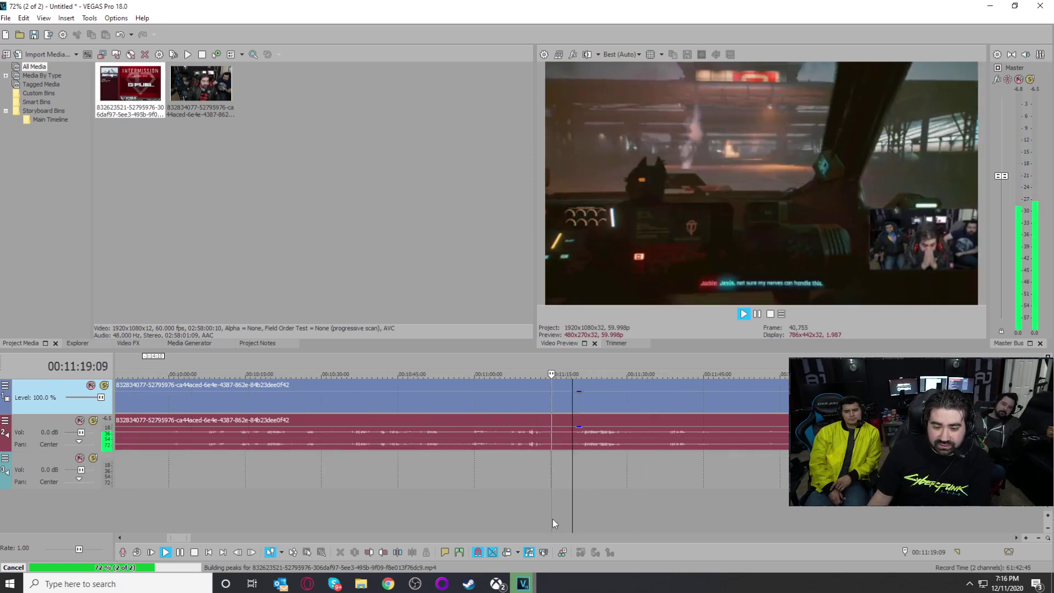
pyautogui.scroll(2, 576, 517)
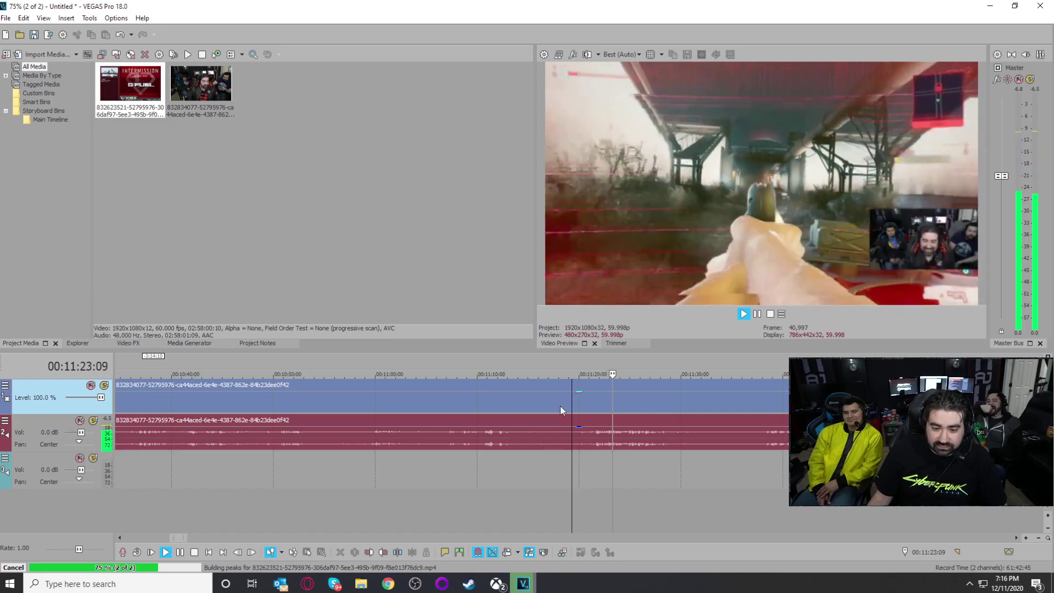
pyautogui.click(565, 404)
pyautogui.click(551, 405)
pyautogui.press('s')
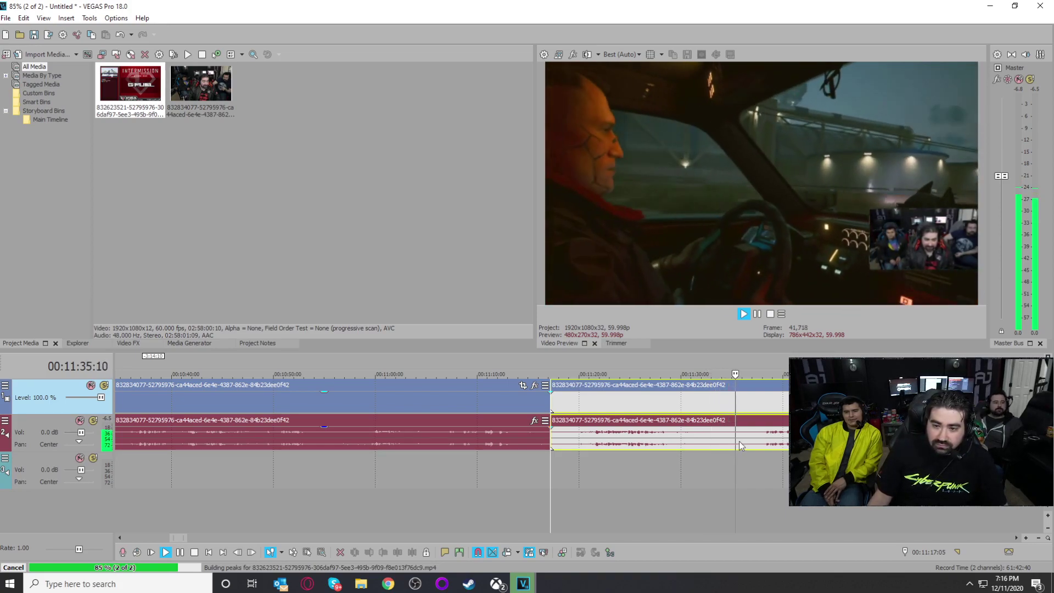
# Step: Split the first recording again at about 00:11:37, where the in-car highlight ends
pyautogui.click(757, 524)
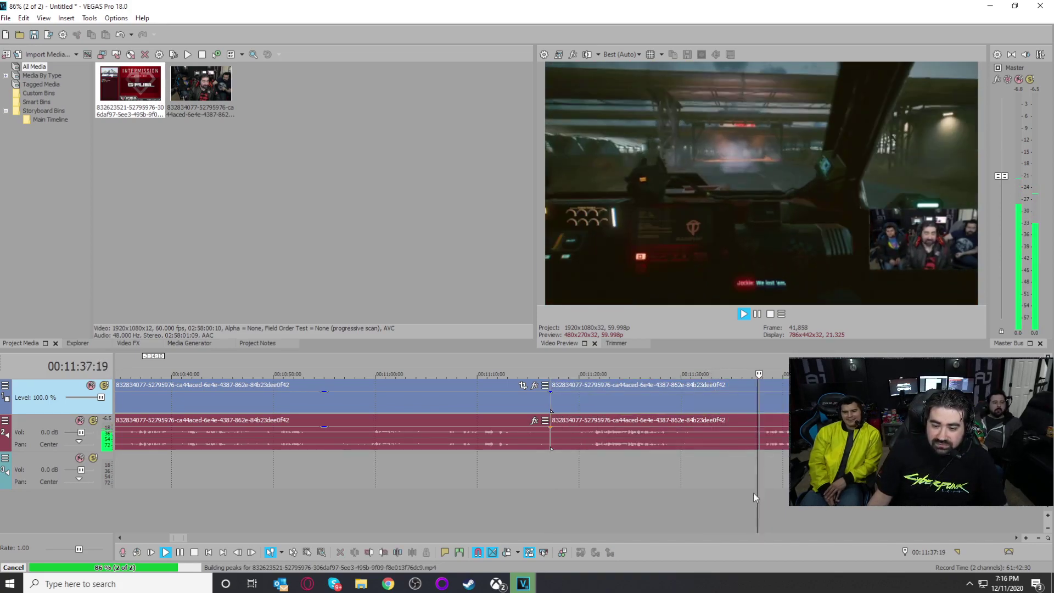
pyautogui.click(755, 442)
pyautogui.scroll(-1, 752, 463)
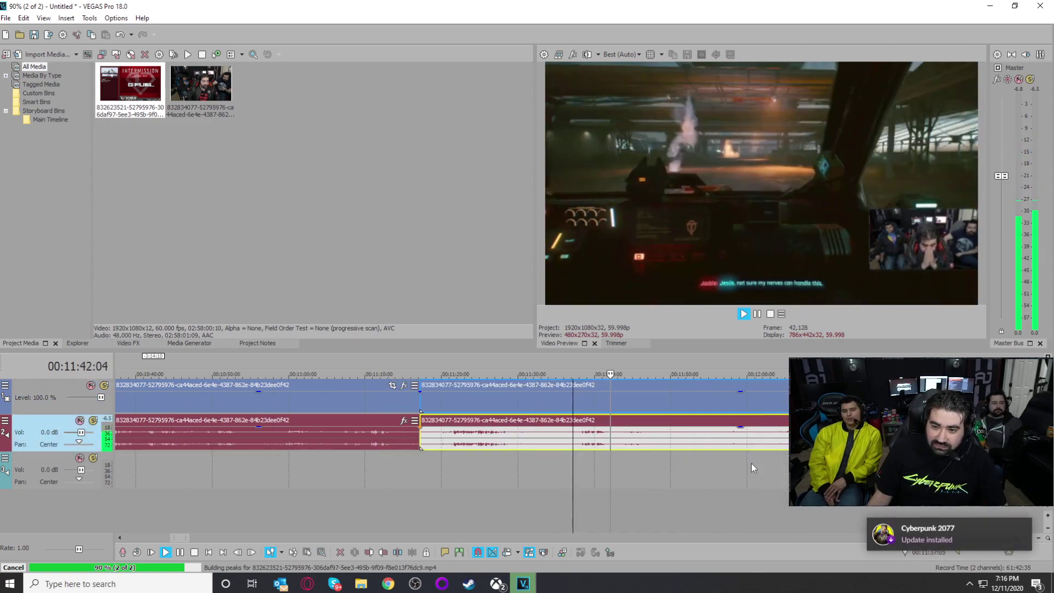
pyautogui.scroll(1, 624, 456)
pyautogui.press('s')
# Step: Delete the first recording's footage on both sides of the isolated in-car highlight
pyautogui.scroll(-4, 582, 458)
pyautogui.scroll(-2, 579, 459)
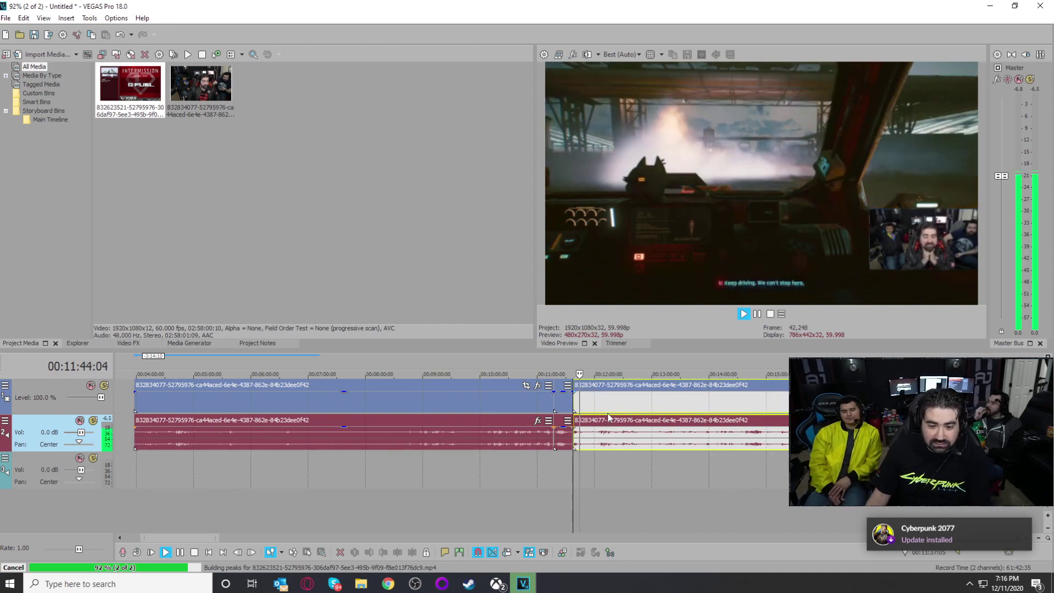
pyautogui.click(608, 409)
pyautogui.press('Delete')
pyautogui.click(500, 407)
pyautogui.press('Delete')
# Step: Move the in-car highlight beside the driving highlight and shift the second recording back to follow them
pyautogui.scroll(-1, 557, 417)
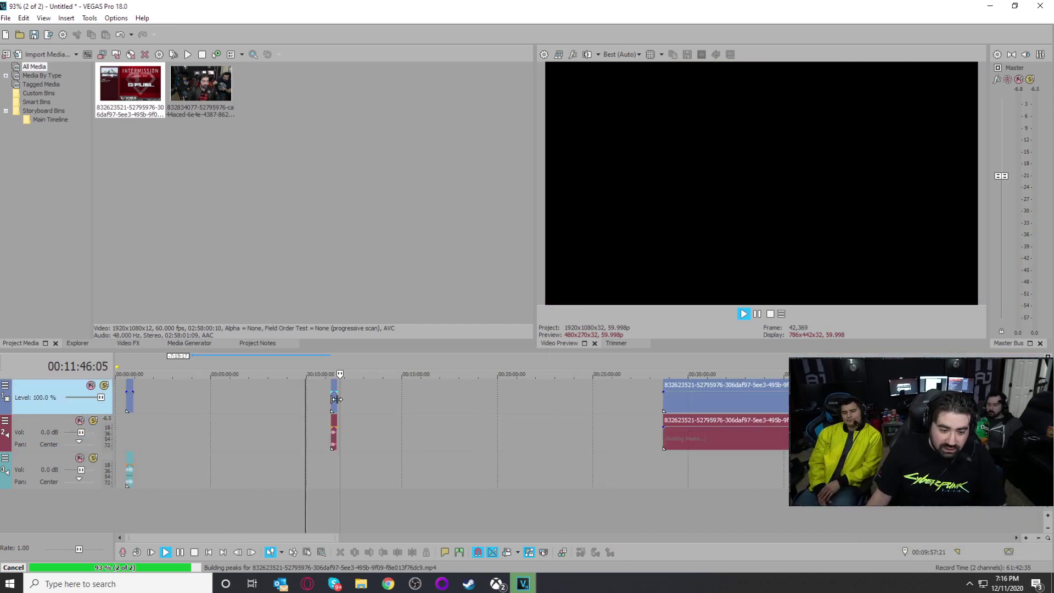
pyautogui.moveTo(334, 406); pyautogui.dragTo(136, 474)
pyautogui.moveTo(714, 413); pyautogui.dragTo(193, 413)
# Step: Scan the second recording for its next highlight, up to the nightclub scene at about 00:58:23
pyautogui.click(180, 519)
pyautogui.moveTo(209, 520); pyautogui.dragTo(811, 513)
pyautogui.click(706, 511)
pyautogui.click(739, 512)
pyautogui.scroll(3, 770, 515)
pyautogui.scroll(2, 637, 526)
pyautogui.scroll(-3, 647, 512)
pyautogui.click(811, 513)
pyautogui.click(848, 513)
pyautogui.scroll(-1, 664, 515)
pyautogui.click(658, 514)
pyautogui.moveTo(721, 514); pyautogui.dragTo(902, 518)
pyautogui.scroll(-2, 803, 508)
pyautogui.click(687, 512)
pyautogui.scroll(6, 687, 512)
pyautogui.click(929, 516)
pyautogui.scroll(2, 668, 497)
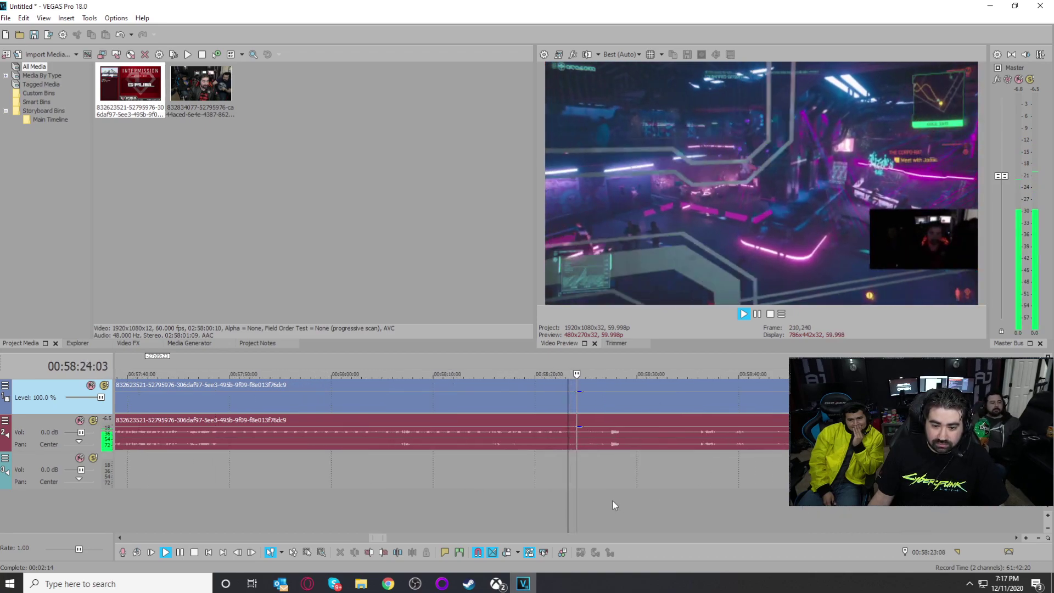
# Step: Split the second recording at about 00:58:30, during the nightclub scene
pyautogui.click(612, 500)
pyautogui.moveTo(699, 501); pyautogui.dragTo(776, 504)
pyautogui.click(645, 441)
pyautogui.press('s')
# Step: Split the second recording at about 00:57:37, where the nightclub highlight starts, and delete its footage before that point
pyautogui.scroll(-5, 580, 506)
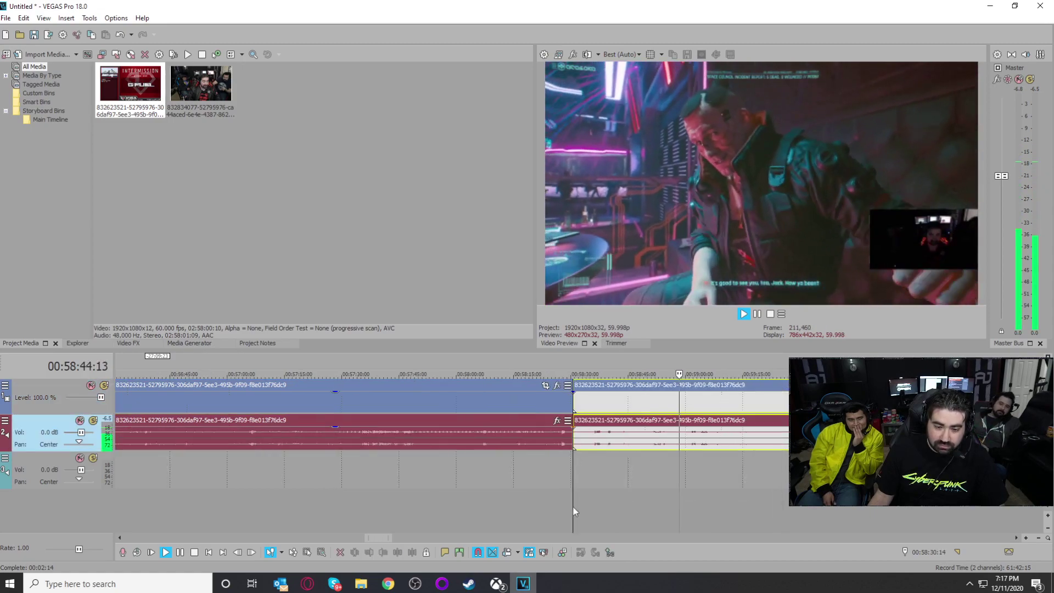
pyautogui.click(371, 522)
pyautogui.moveTo(306, 512); pyautogui.dragTo(473, 505)
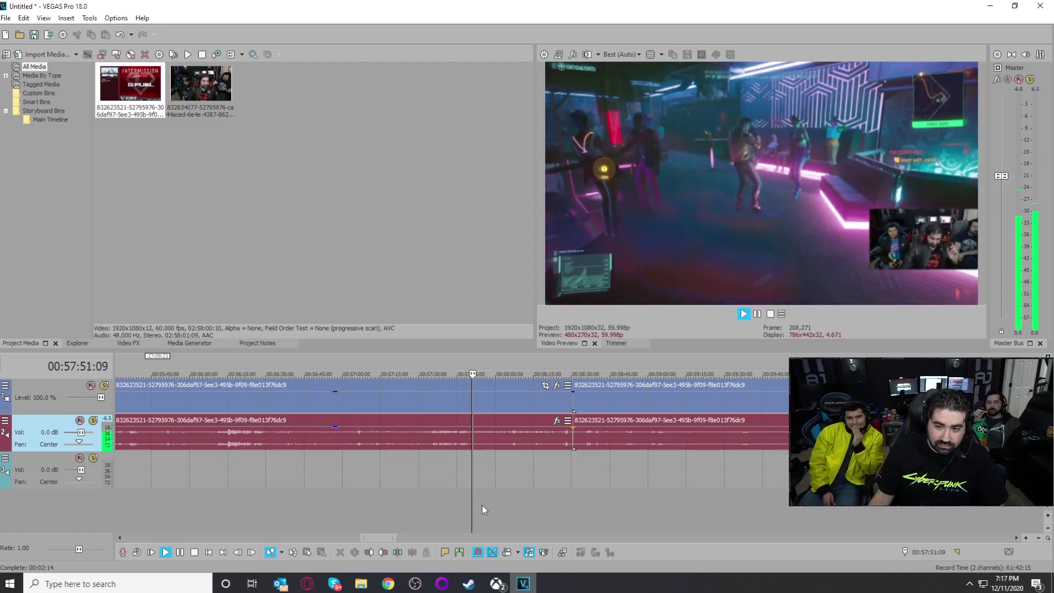
pyautogui.scroll(5, 512, 504)
pyautogui.click(476, 510)
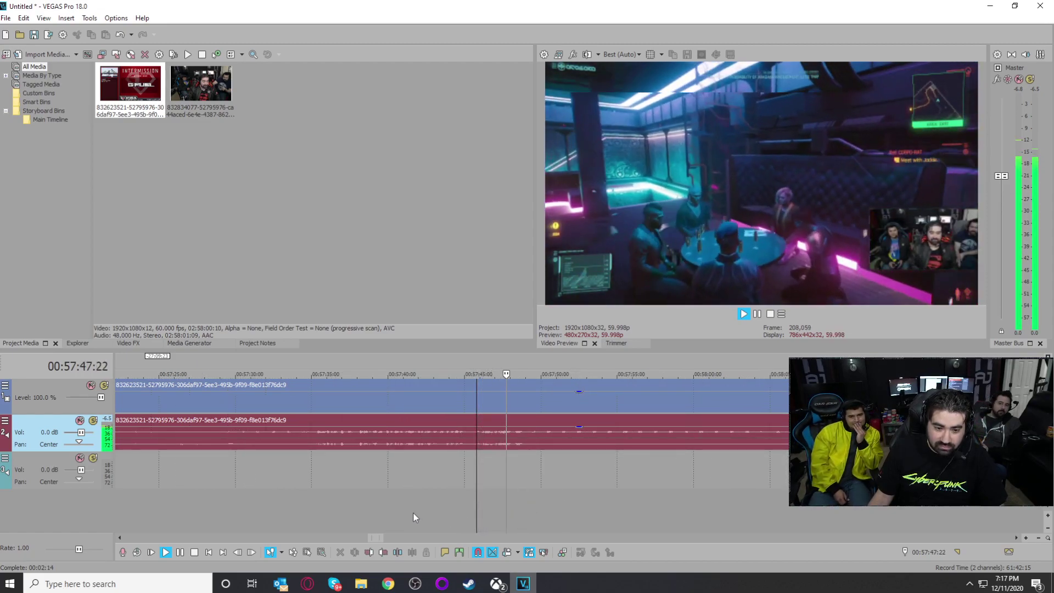
pyautogui.click(413, 514)
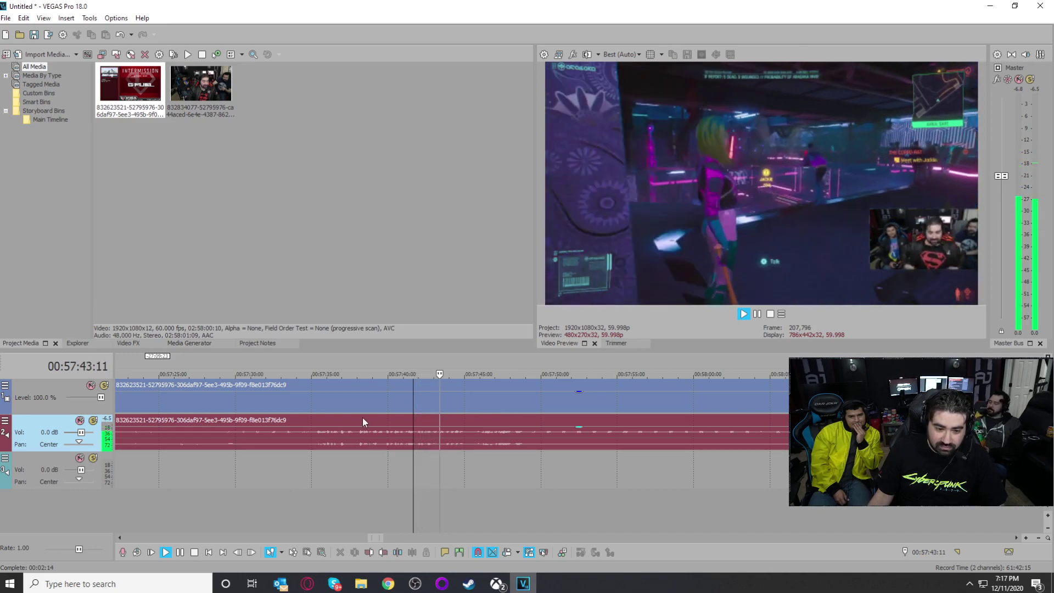
pyautogui.click(357, 512)
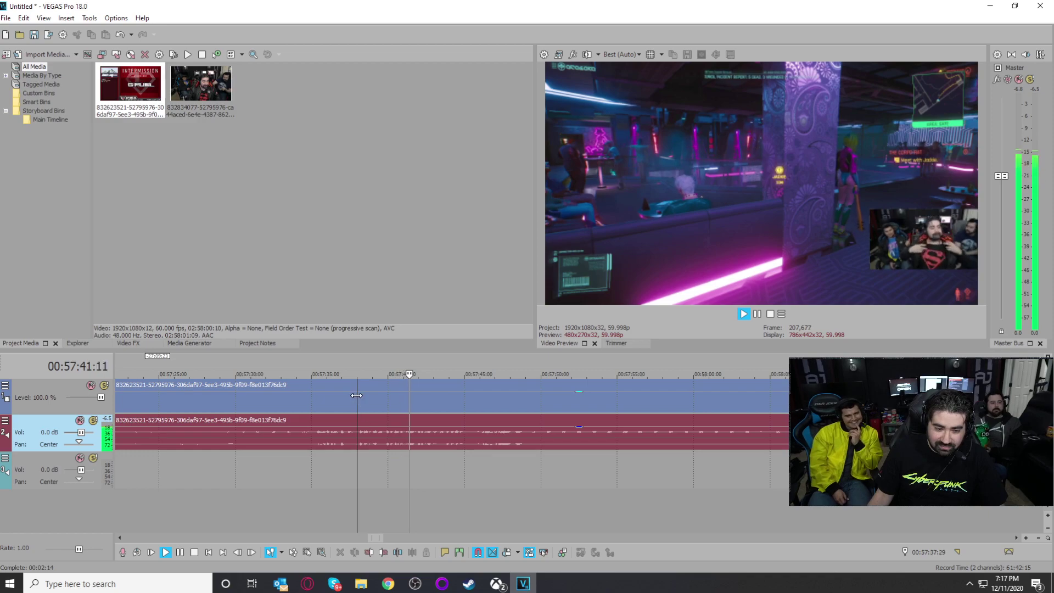
pyautogui.press('s')
pyautogui.click(305, 408)
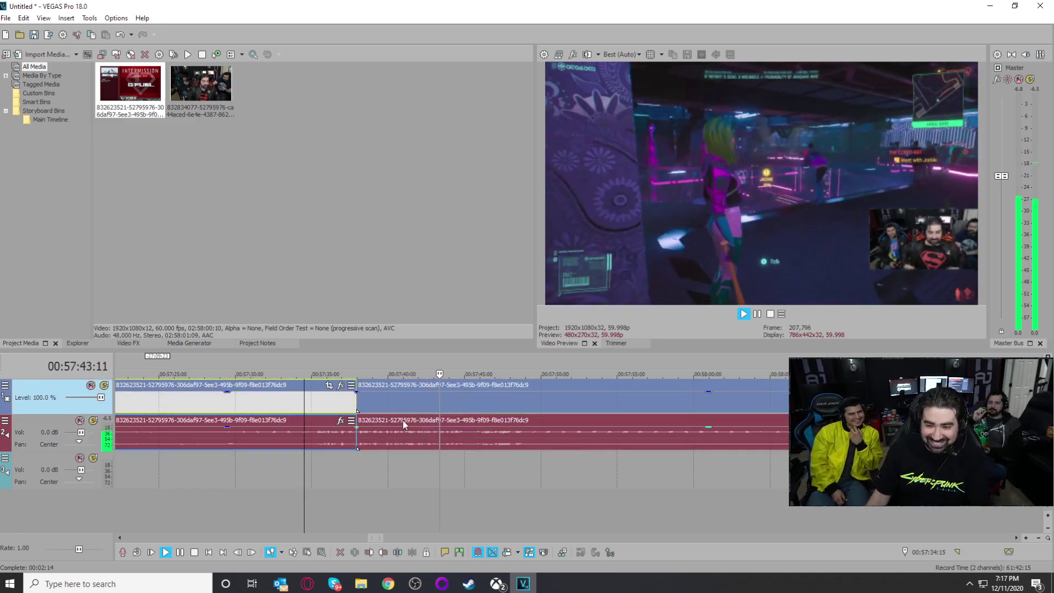
pyautogui.press('Delete')
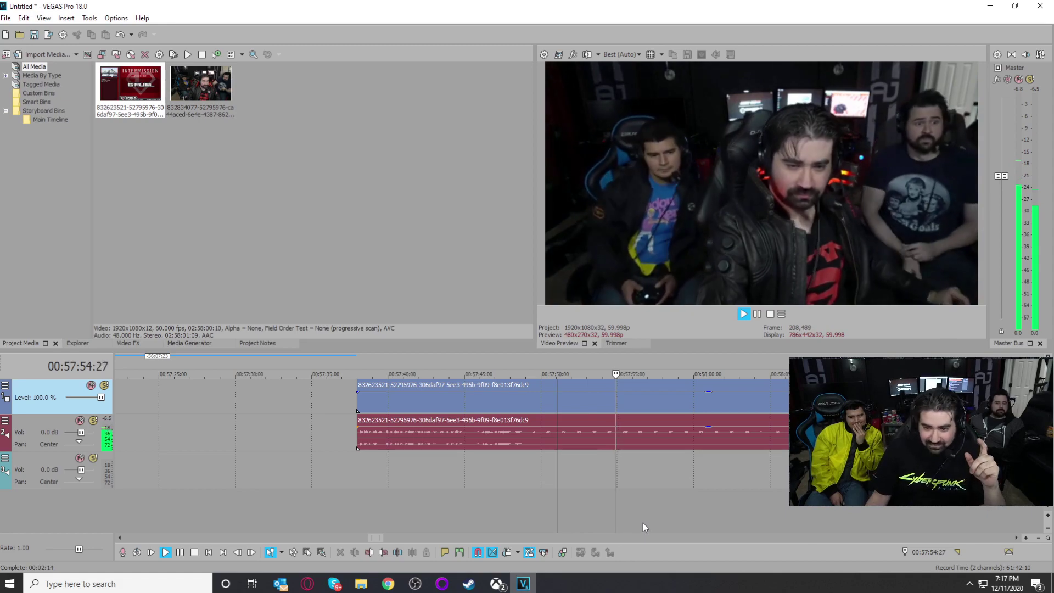
# Step: Split the second recording at about 00:57:59 and move the nightclub highlight back along the timeline to about 00:47:11
pyautogui.scroll(-1, 641, 522)
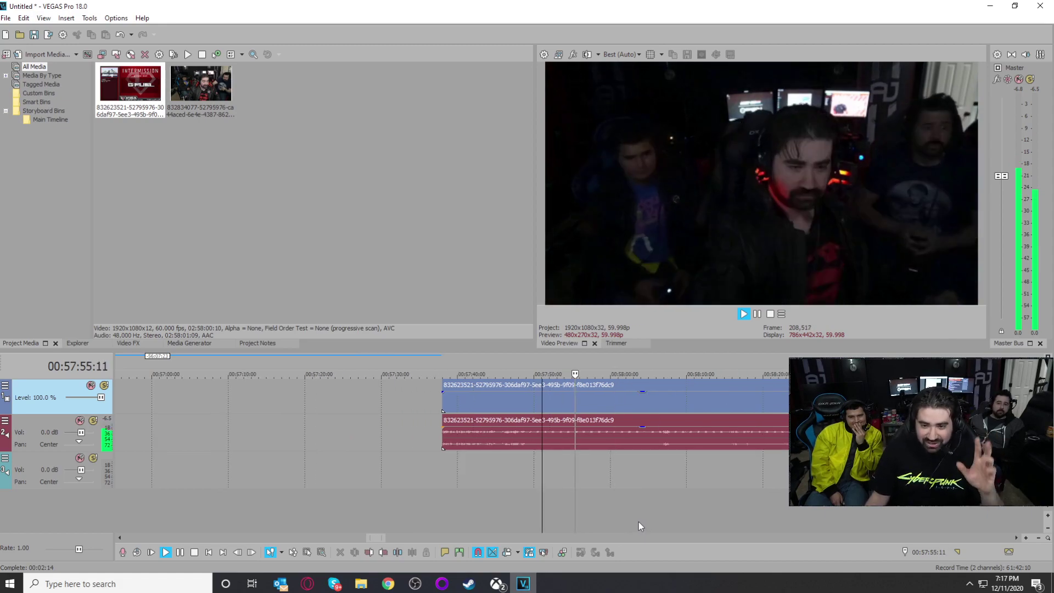
pyautogui.click(607, 410)
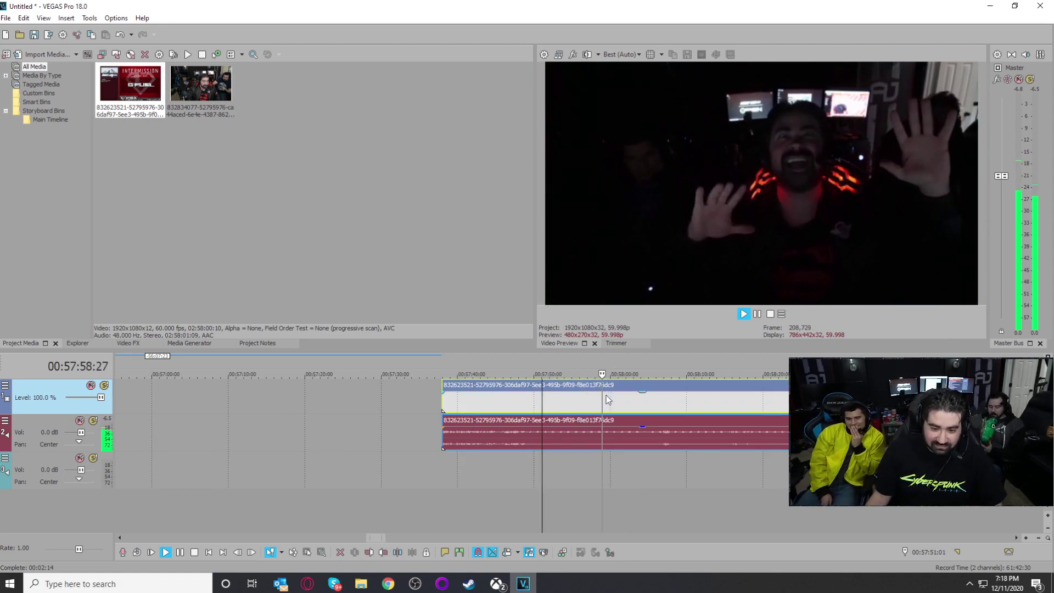
pyautogui.press('s')
pyautogui.scroll(-2, 504, 418)
pyautogui.moveTo(540, 402); pyautogui.dragTo(263, 397)
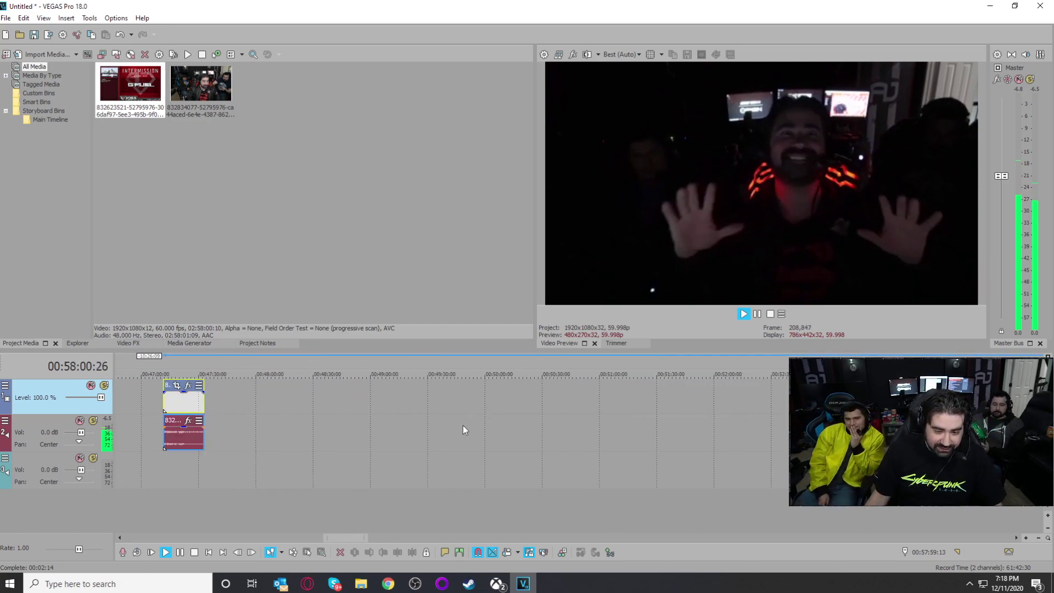
# Step: Delete the leftover nightclub piece ending at about 00:58:30 and shift the remaining second recording back to about 00:57:00
pyautogui.scroll(-2, 627, 503)
pyautogui.scroll(3, 599, 512)
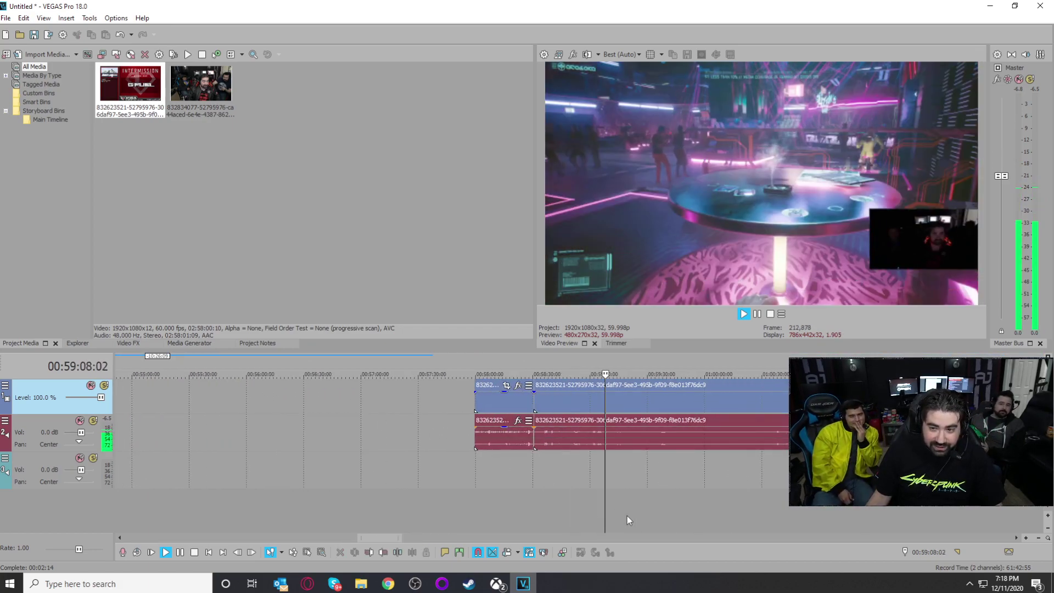
pyautogui.click(669, 515)
pyautogui.click(509, 518)
pyautogui.click(518, 516)
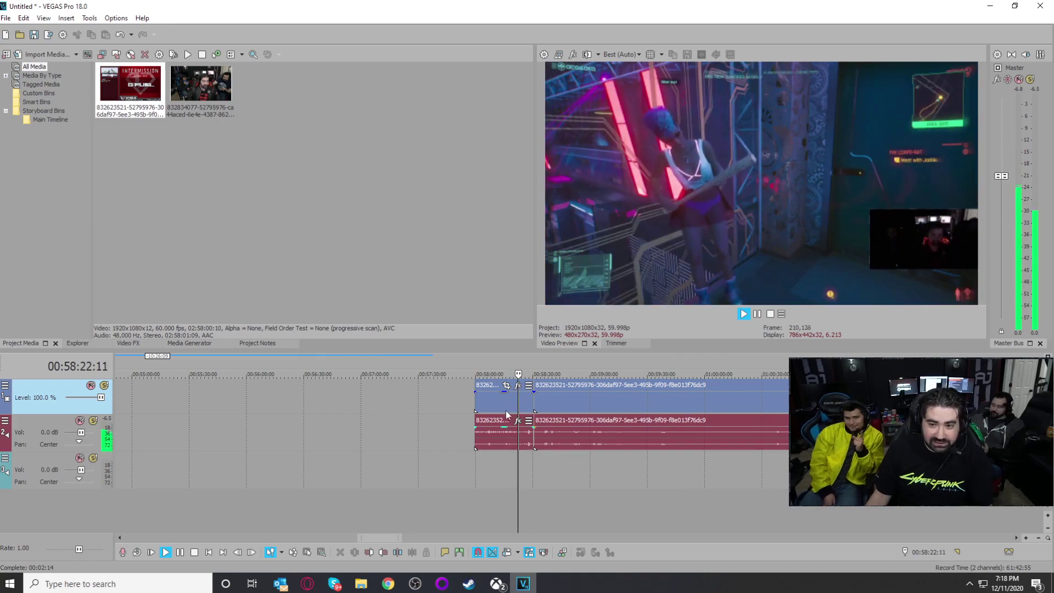
pyautogui.click(504, 407)
pyautogui.press('Delete')
pyautogui.moveTo(595, 408); pyautogui.dragTo(422, 409)
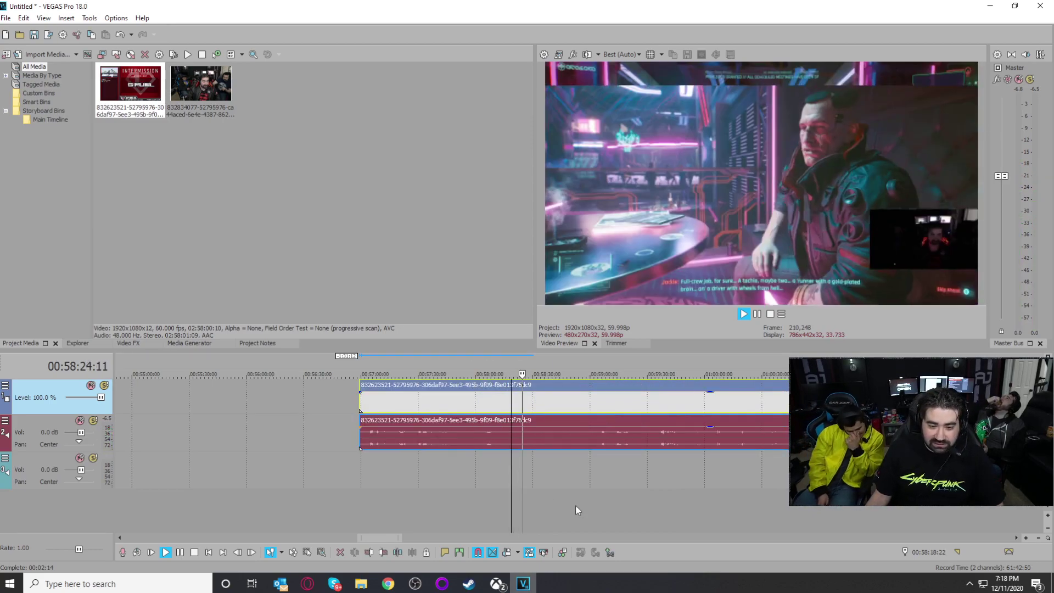
# Step: Scan the second recording through the nightclub table conversation, up to about 01:01:03, to find where the next highlight starts
pyautogui.click(608, 514)
pyautogui.scroll(2, 627, 506)
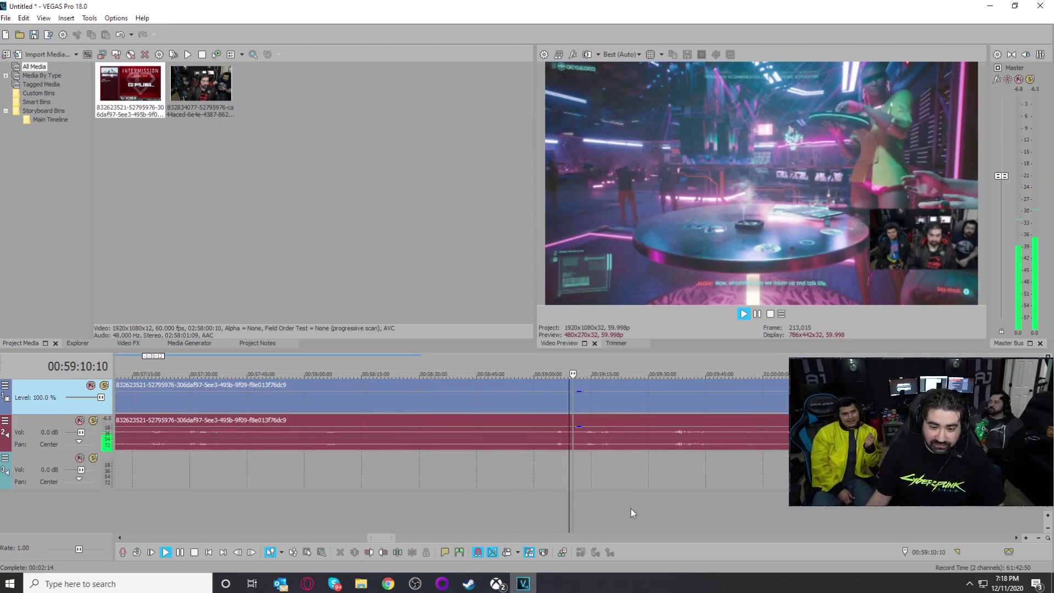
pyautogui.click(672, 503)
pyautogui.scroll(3, 671, 502)
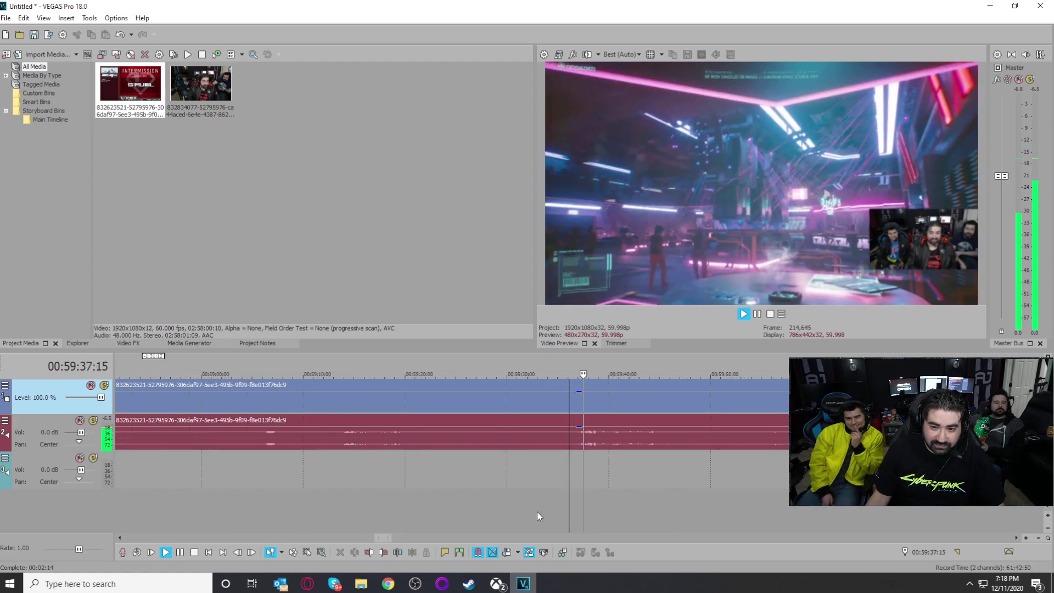
pyautogui.scroll(-4, 728, 513)
pyautogui.click(661, 511)
pyautogui.click(760, 511)
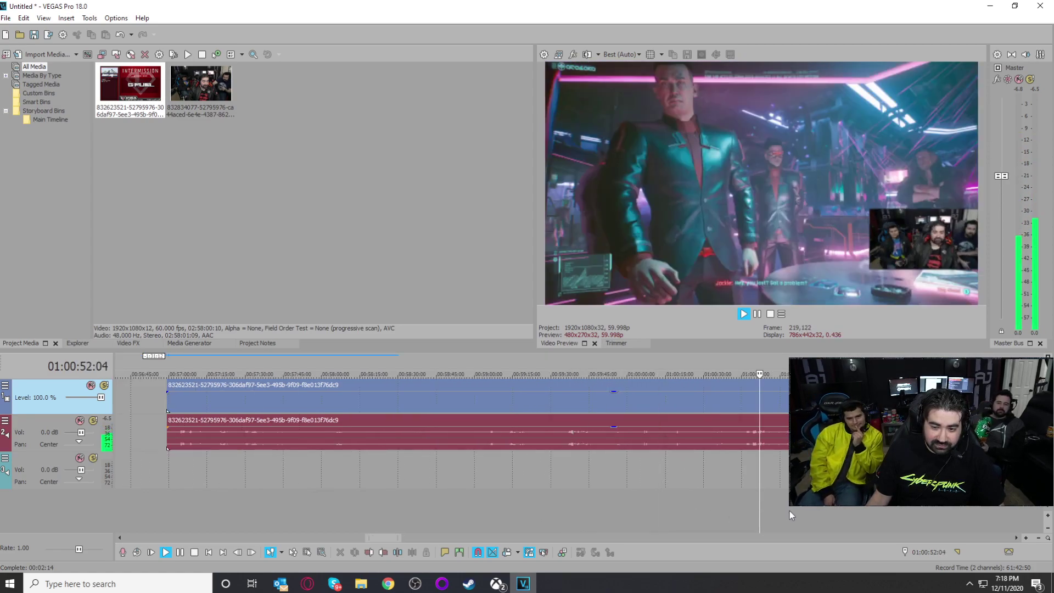
pyautogui.scroll(2, 789, 511)
pyautogui.scroll(2, 618, 513)
pyautogui.click(722, 514)
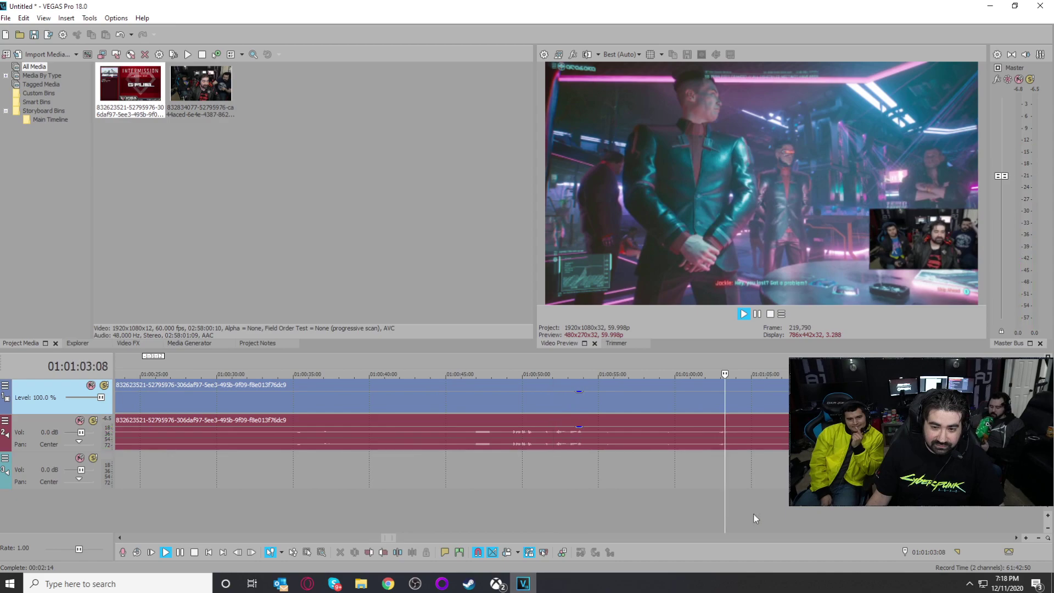
pyautogui.click(783, 513)
pyautogui.scroll(-1, 777, 513)
pyautogui.scroll(-2, 446, 518)
pyautogui.click(497, 517)
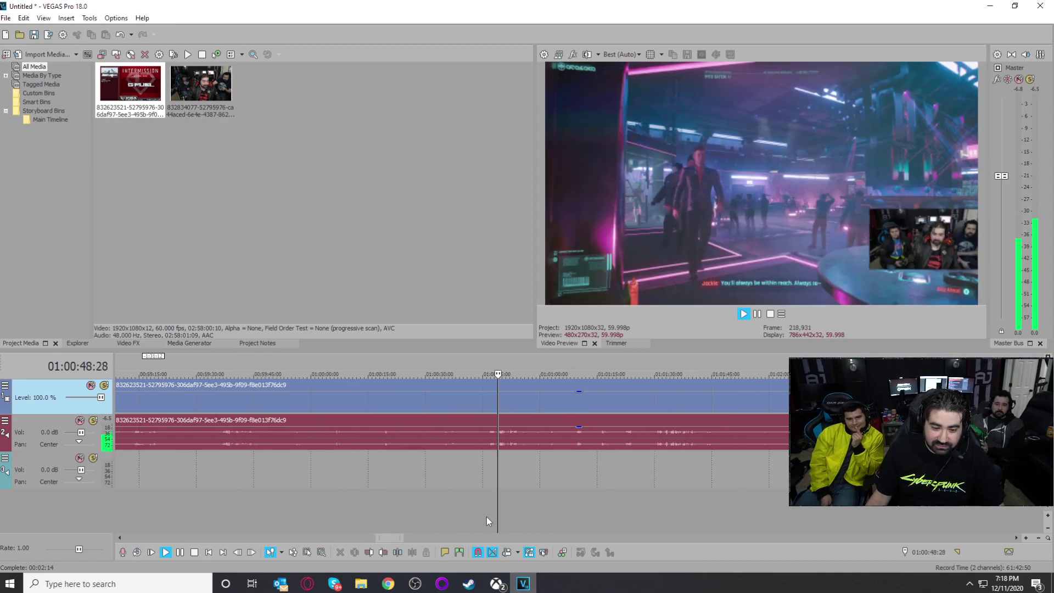
pyautogui.click(481, 518)
pyautogui.scroll(1, 597, 509)
pyautogui.click(585, 520)
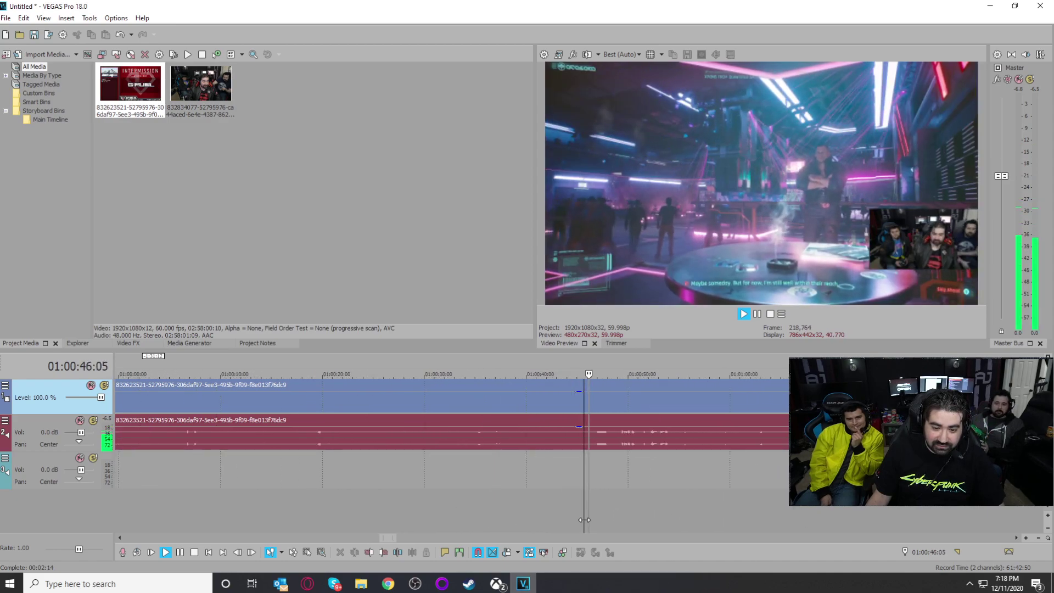
# Step: Split the second recording at about 01:00:45, during the table conversation, and delete its footage before that point
pyautogui.click(539, 406)
pyautogui.press('s')
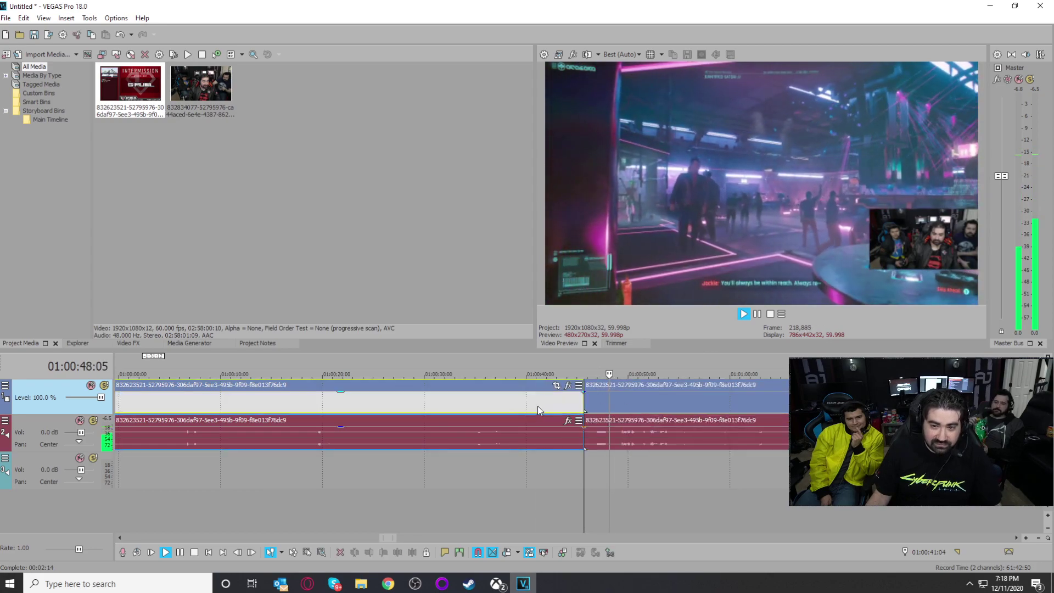
pyautogui.press('Delete')
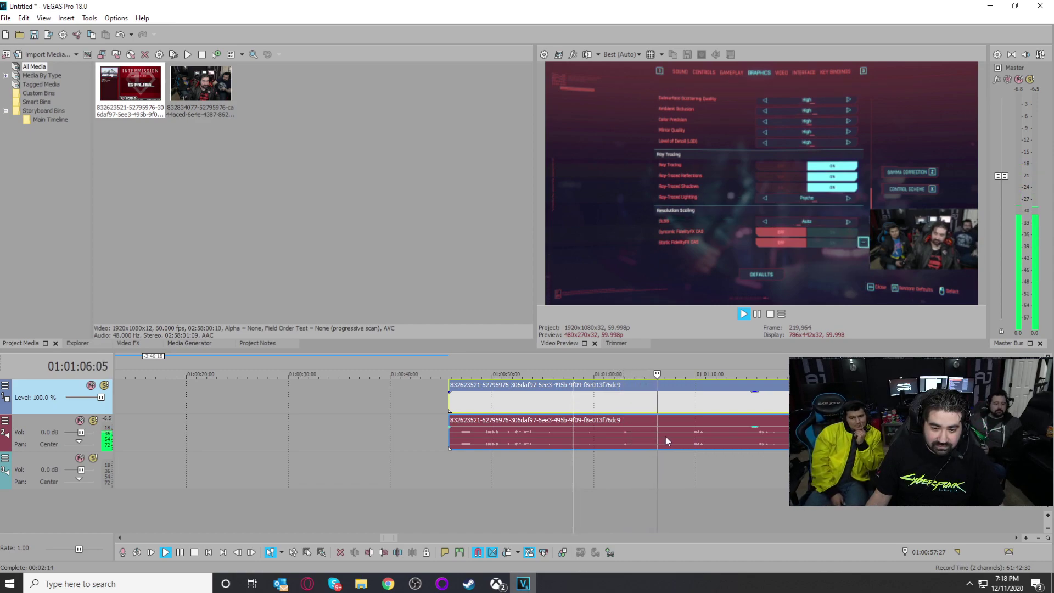
# Step: Split the second recording at 01:01:09, while the game's graphics settings are on display
pyautogui.click(686, 442)
pyautogui.scroll(5, 629, 472)
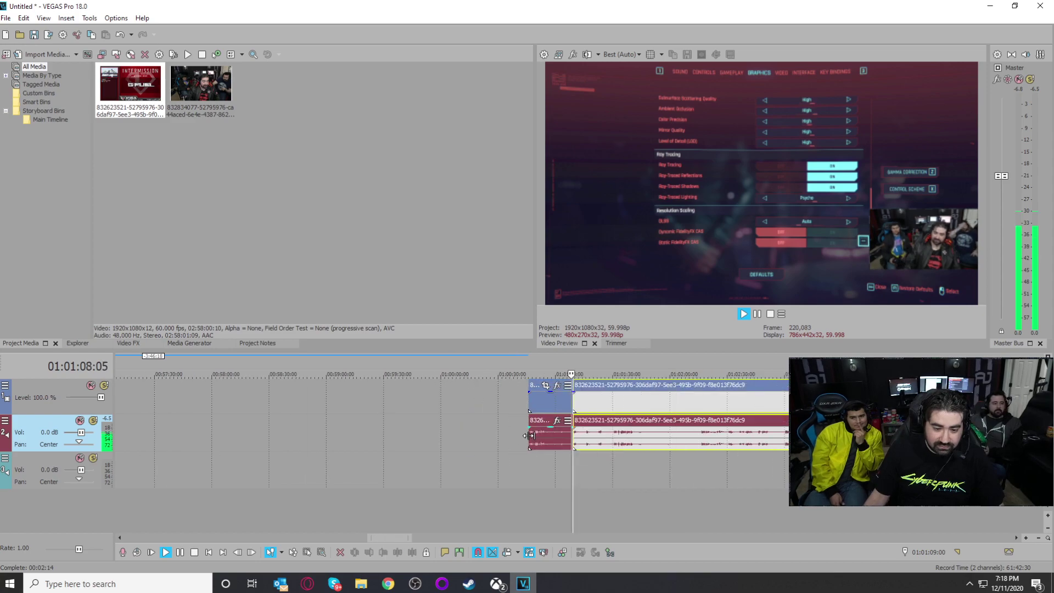
pyautogui.press('s')
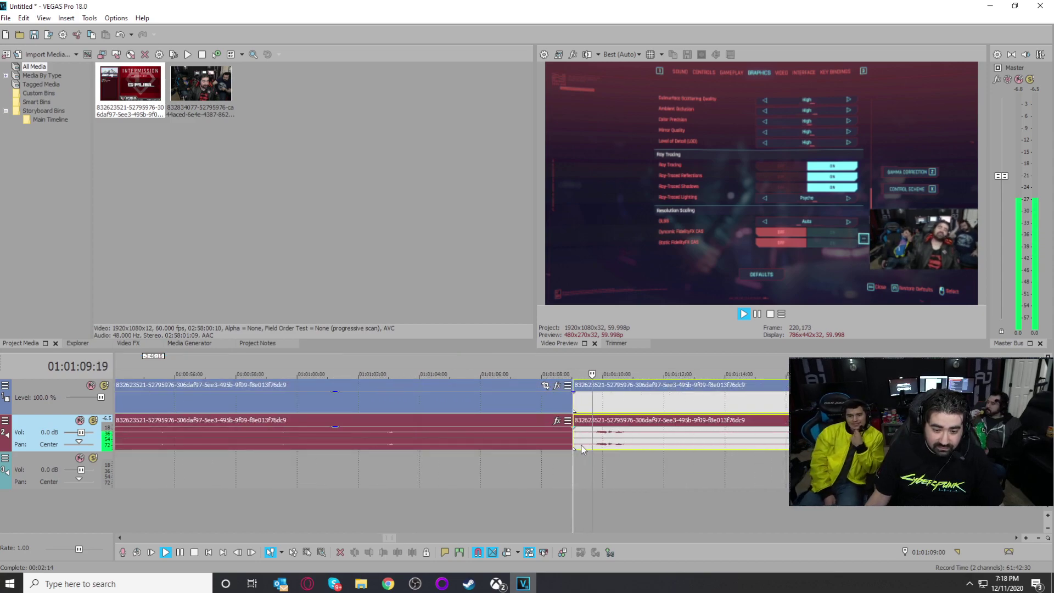
# Step: Cut off and delete the second of footage up to about 01:01:10, and move the graphics-settings highlight back beside the nightclub highlight
pyautogui.click(652, 402)
pyautogui.press('s')
pyautogui.click(605, 402)
pyautogui.press('Delete')
pyautogui.scroll(-14, 496, 418)
pyautogui.moveTo(556, 405); pyautogui.dragTo(112, 405)
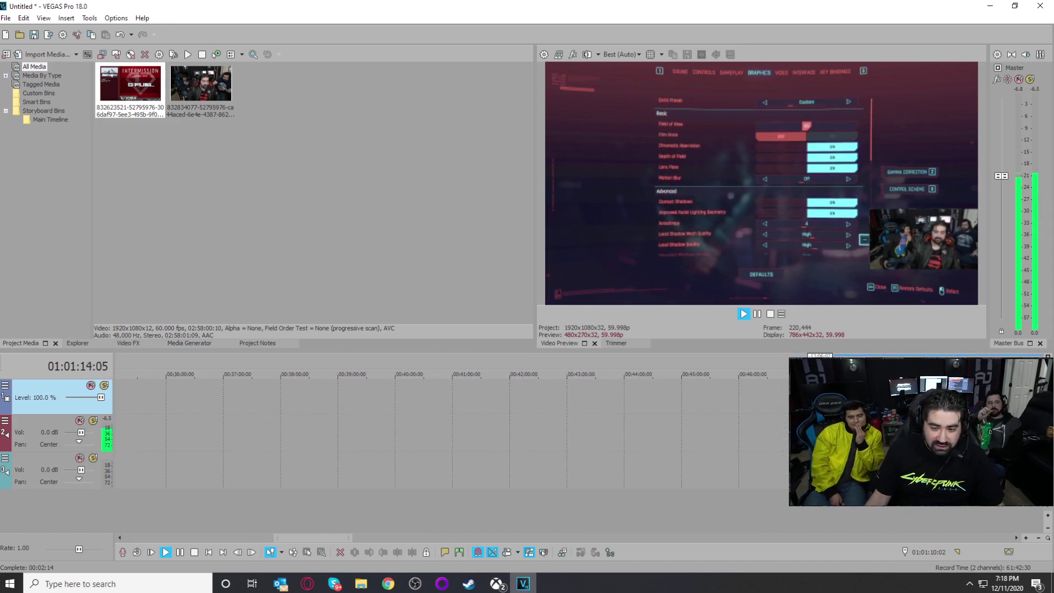
# Step: Scan the second recording from 01:01:10 for its next highlight, through the dialogue scenes up to about 01:10:24
pyautogui.scroll(-4, 605, 502)
pyautogui.click(604, 508)
pyautogui.click(611, 514)
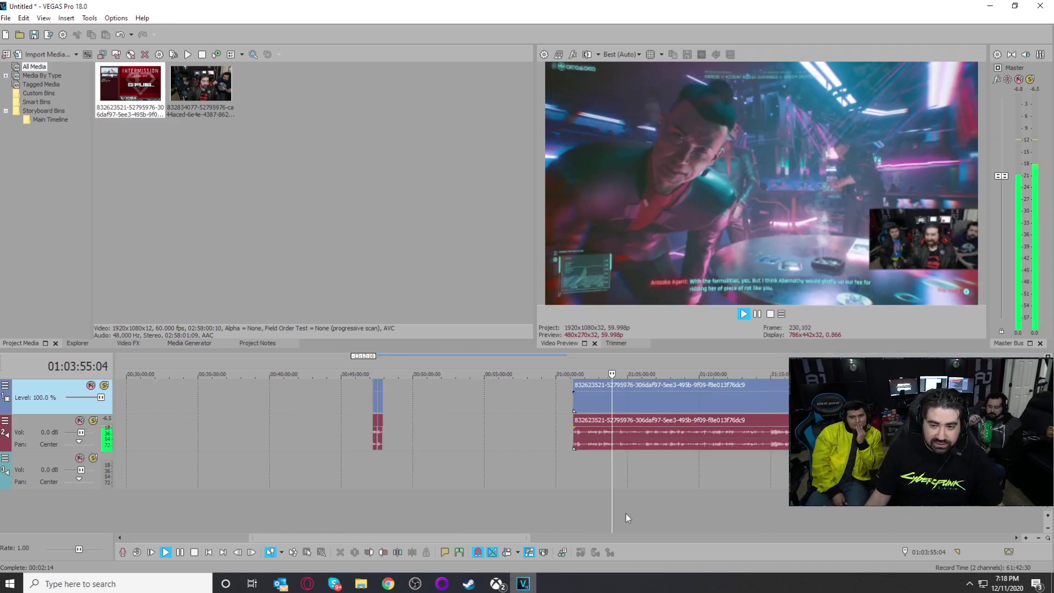
pyautogui.click(627, 514)
pyautogui.click(645, 518)
pyautogui.scroll(3, 655, 513)
pyautogui.click(598, 519)
pyautogui.click(623, 516)
pyautogui.click(653, 514)
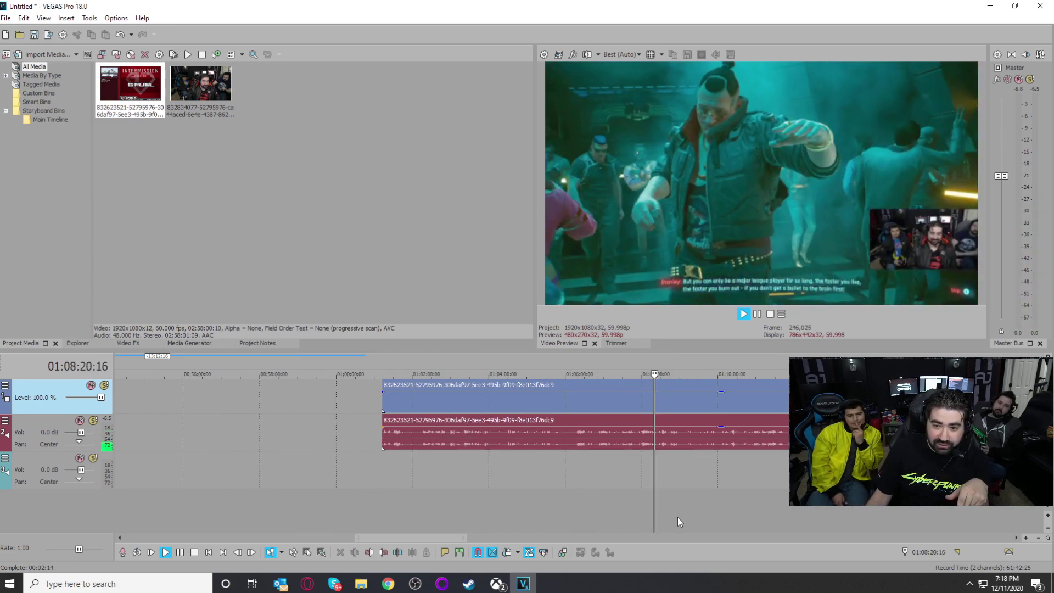
pyautogui.scroll(3, 604, 516)
pyautogui.click(628, 511)
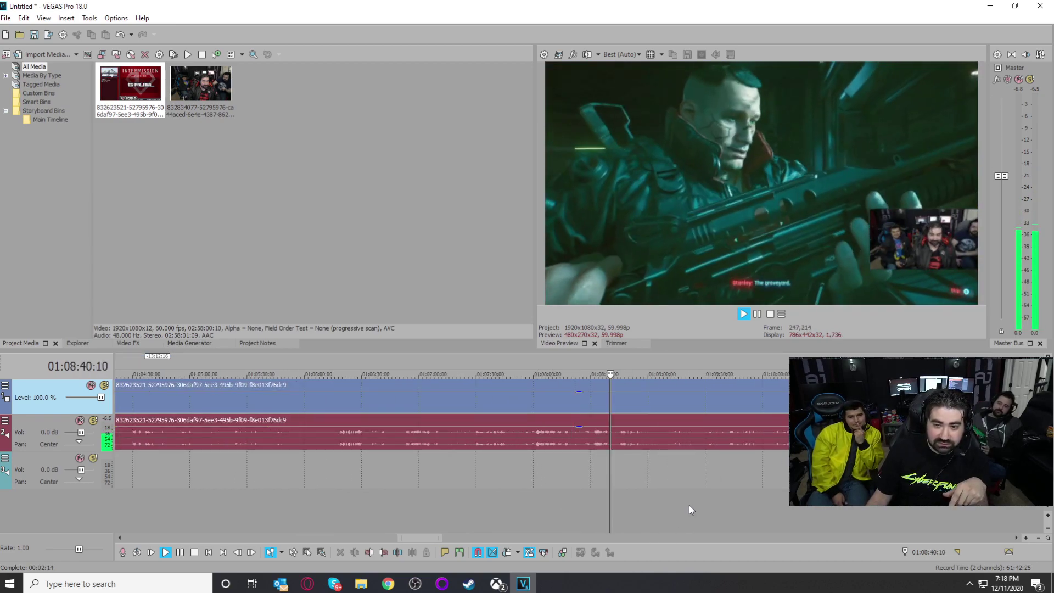
pyautogui.click(689, 505)
pyautogui.click(742, 505)
pyautogui.scroll(3, 646, 506)
pyautogui.click(659, 504)
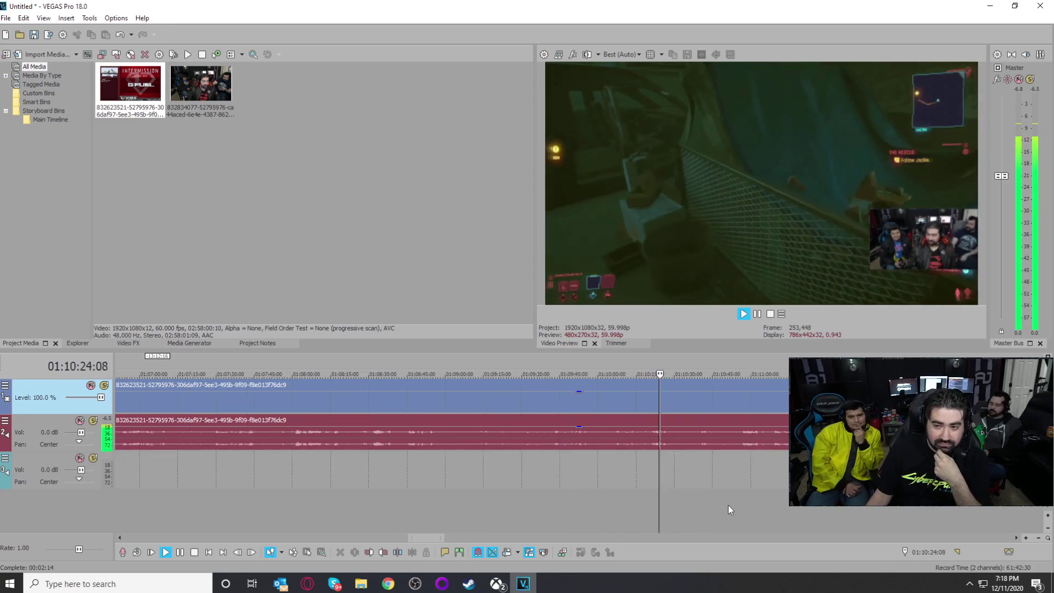
# Step: Scan the rescue mission in the second recording for a highlight, up to the game menu at about 01:14:58
pyautogui.click(728, 506)
pyautogui.click(780, 508)
pyautogui.scroll(-3, 684, 507)
pyautogui.click(639, 505)
pyautogui.click(671, 506)
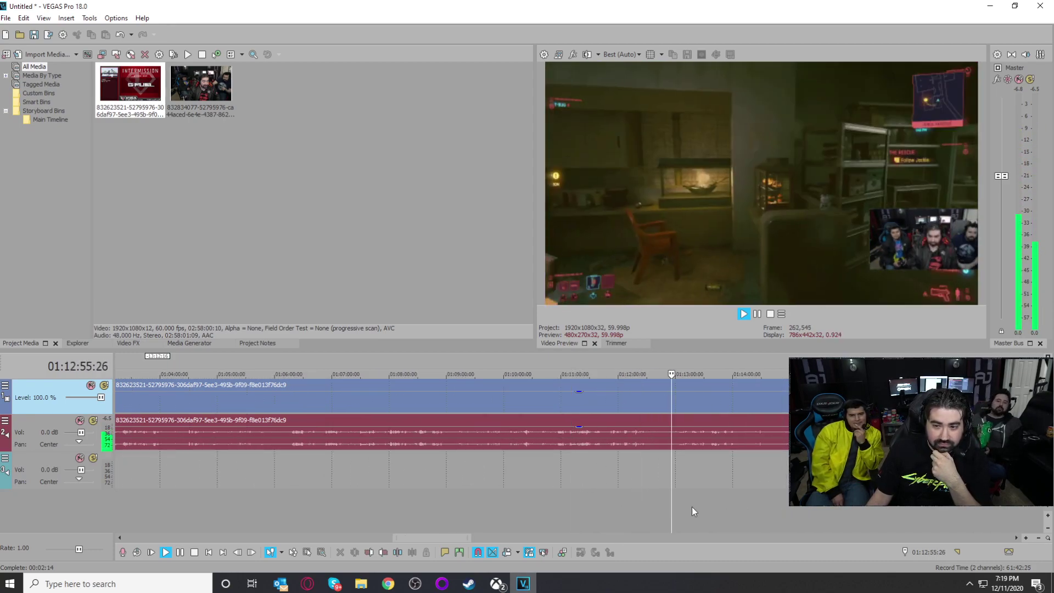
pyautogui.click(698, 506)
pyautogui.click(730, 506)
pyautogui.click(768, 505)
pyautogui.click(787, 506)
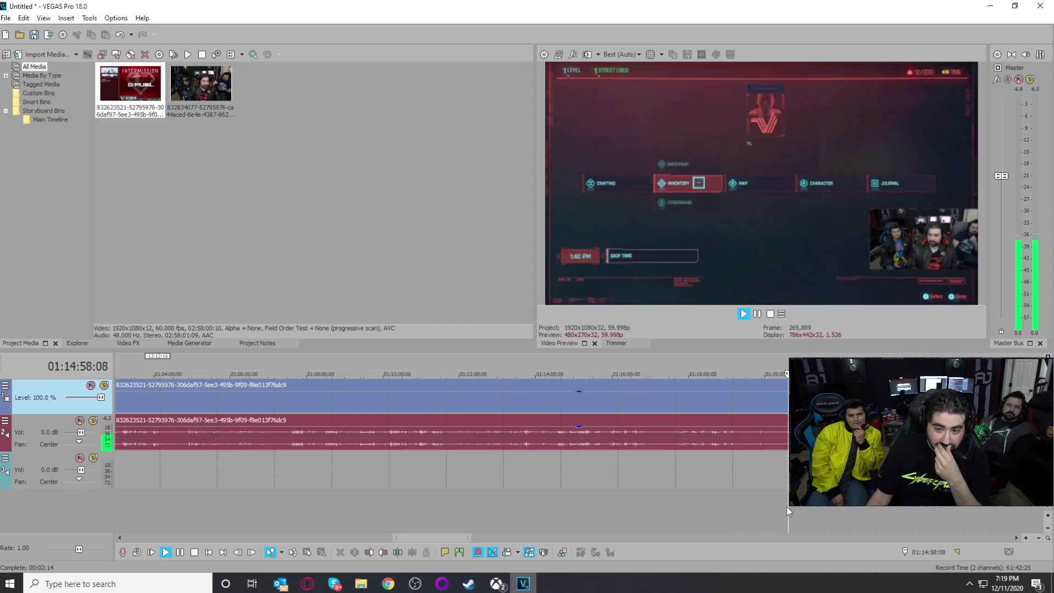
pyautogui.scroll(1, 788, 506)
pyautogui.click(605, 507)
pyautogui.click(562, 506)
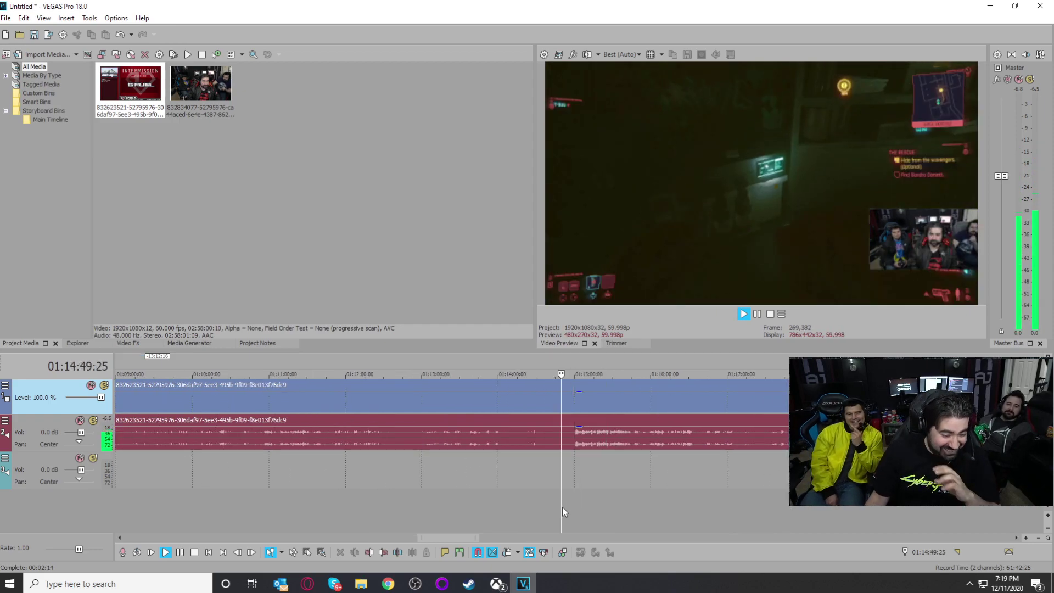
# Step: Split the second recording at about 01:14:50, just before the inventory scene, and delete its footage before that point
pyautogui.scroll(4, 548, 505)
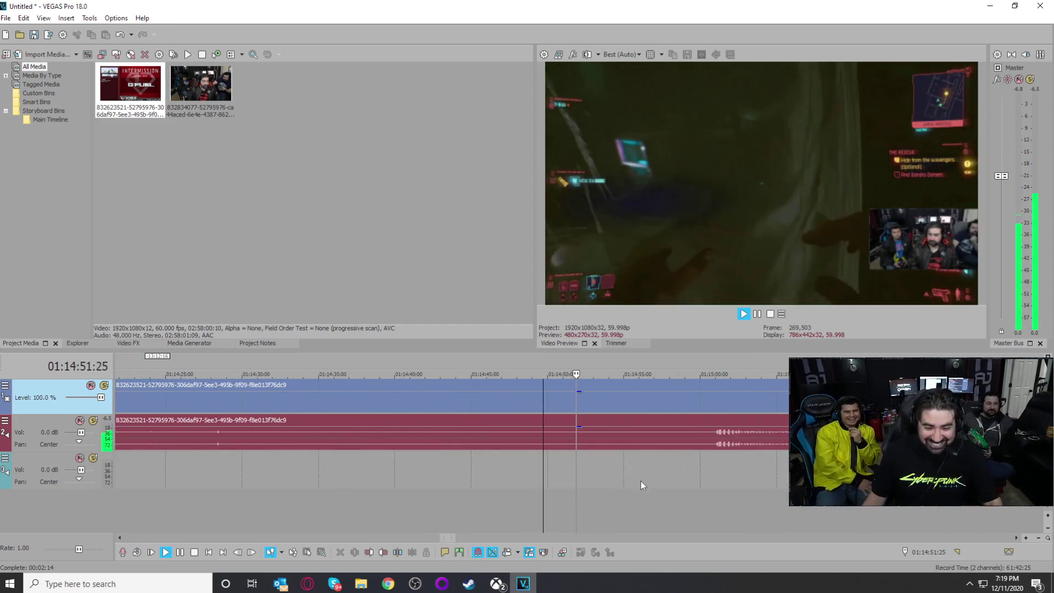
pyautogui.click(538, 406)
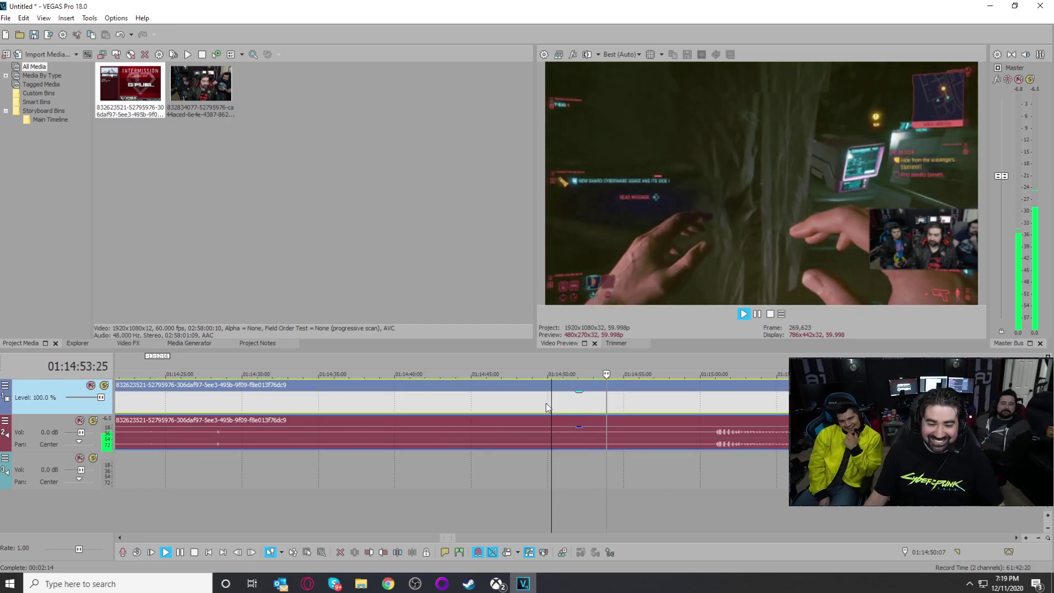
pyautogui.press('s')
pyautogui.click(488, 405)
pyautogui.scroll(-4, 488, 406)
pyautogui.press('Delete')
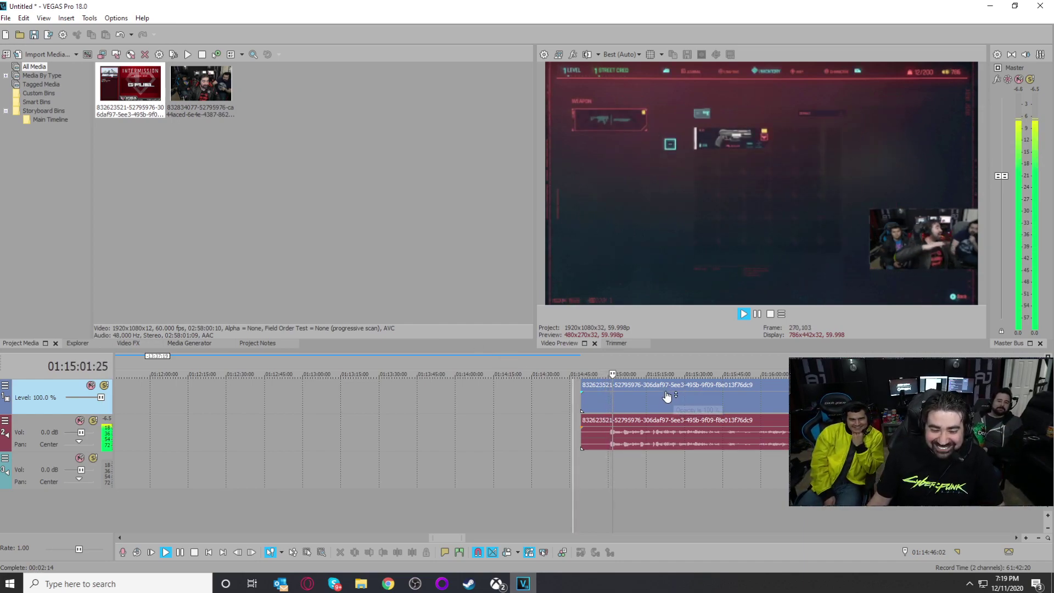
# Step: Shift the remaining second recording back to about 01:14:30 and insert a new video track above it
pyautogui.moveTo(643, 398); pyautogui.dragTo(595, 407)
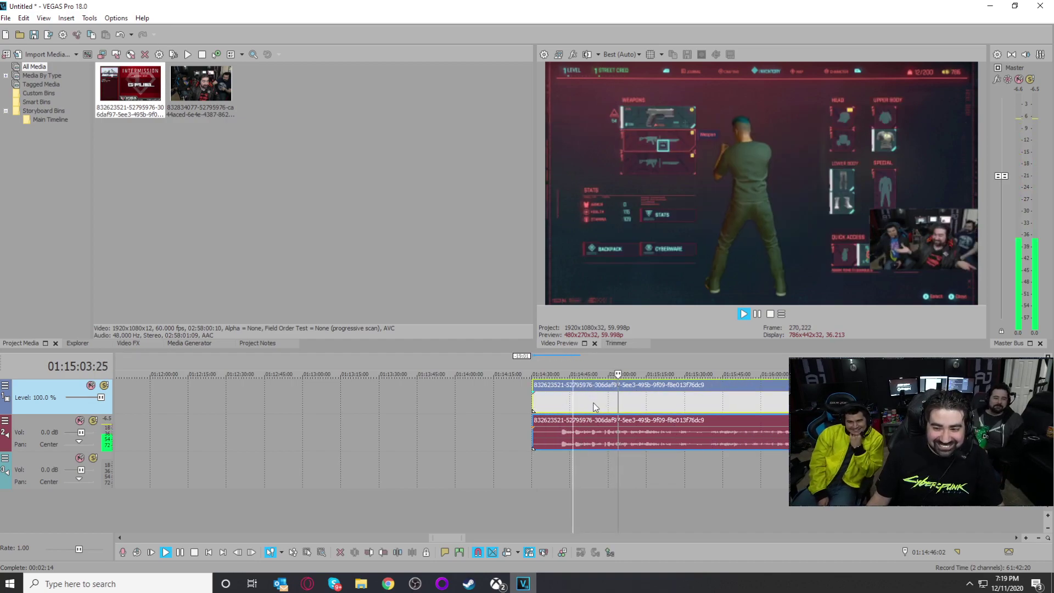
pyautogui.rightClick(467, 391)
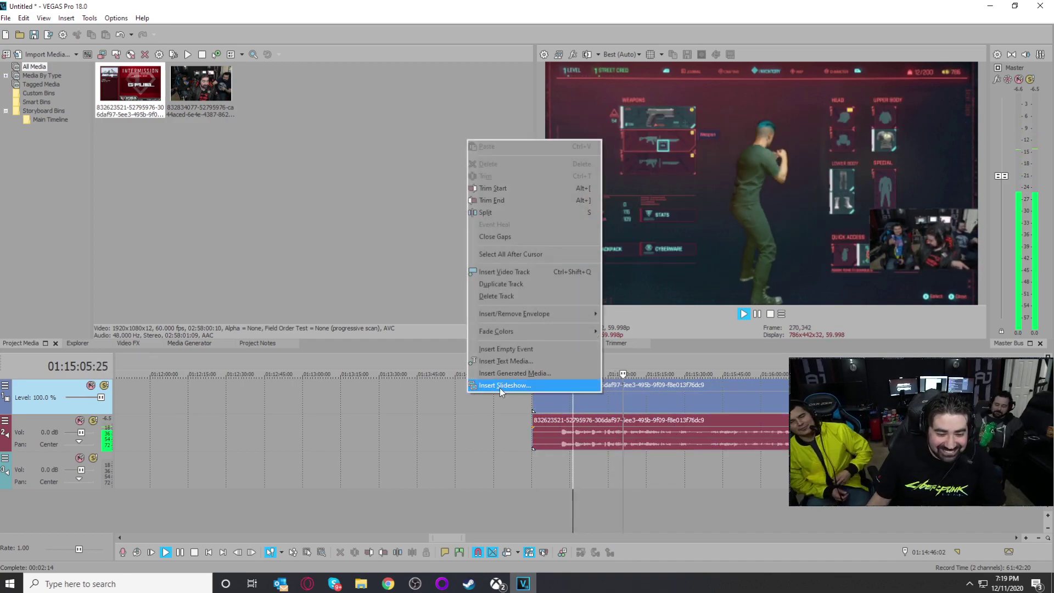
pyautogui.click(537, 271)
pyautogui.click(535, 391)
pyautogui.scroll(1, 535, 391)
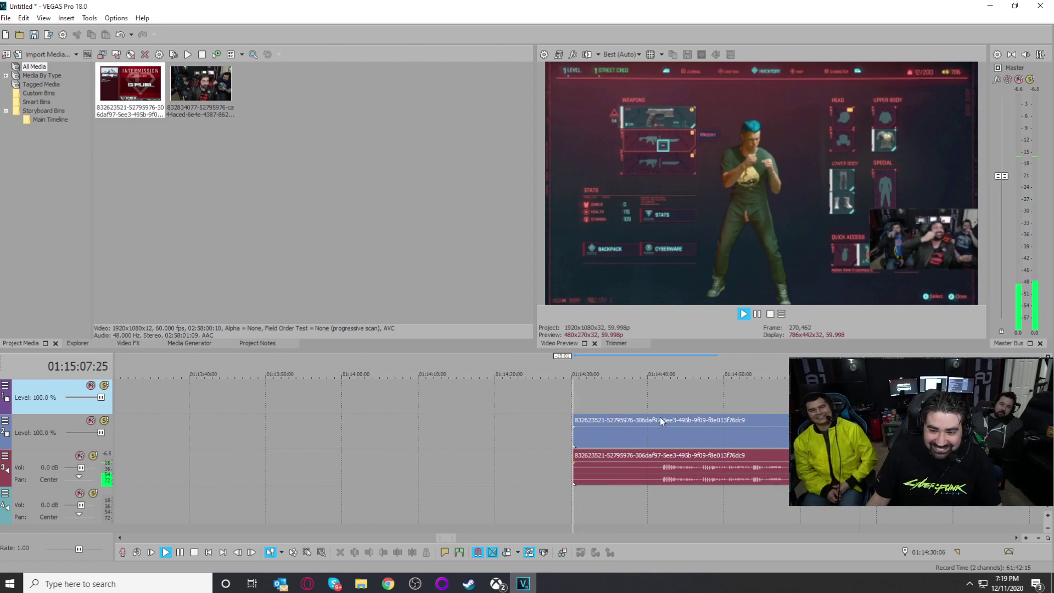
# Step: Add oj2_112.png from File Explorer to the new video track at about 01:15:29 and return the cursor to the recording's start
pyautogui.click(721, 400)
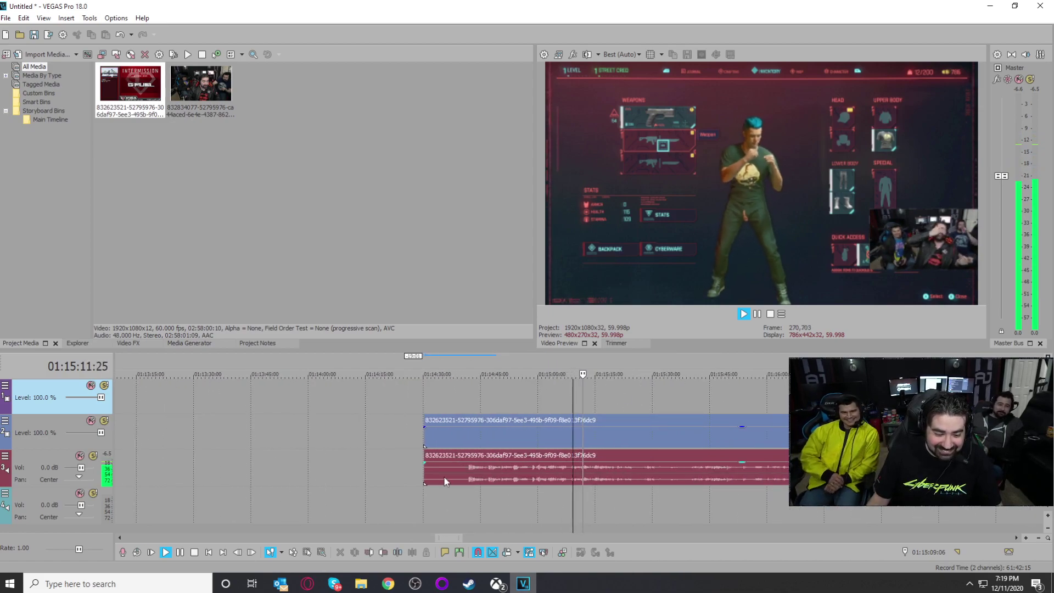
pyautogui.moveTo(362, 588)
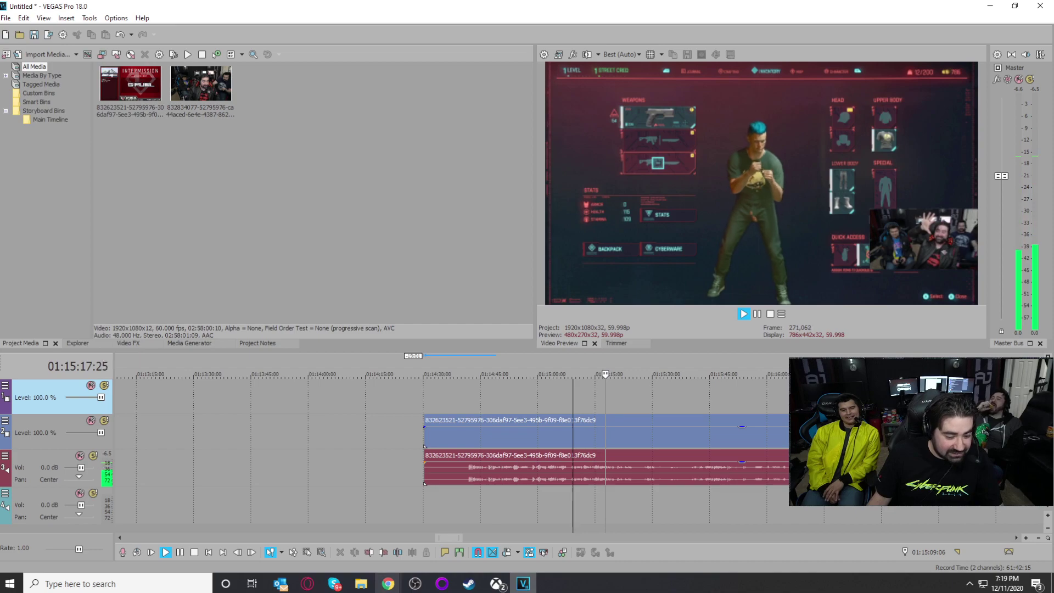
pyautogui.rightClick(360, 584)
pyautogui.click(371, 523)
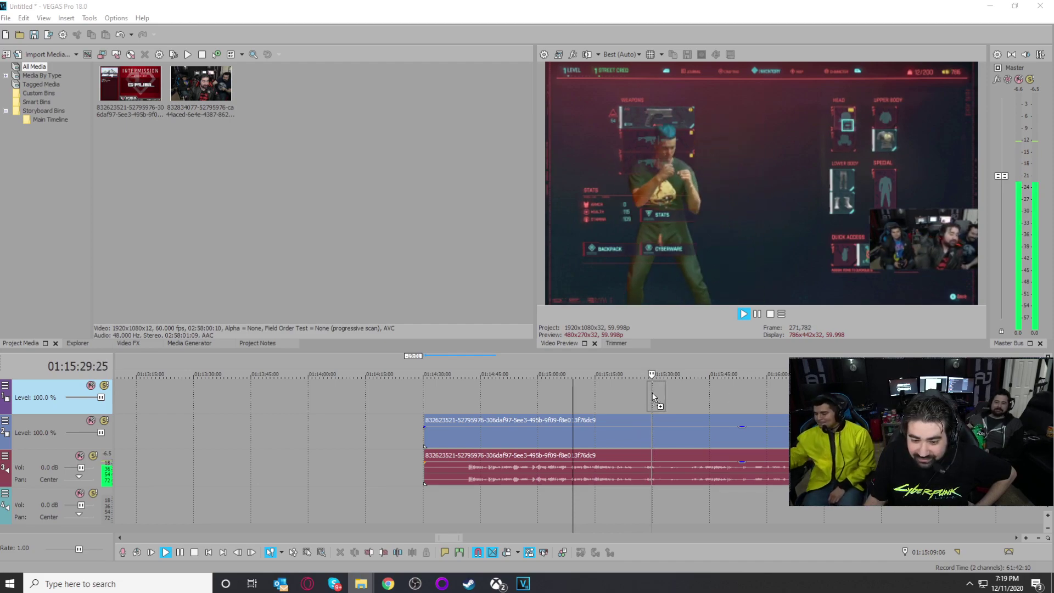
pyautogui.moveTo(656, 398); pyautogui.dragTo(648, 398)
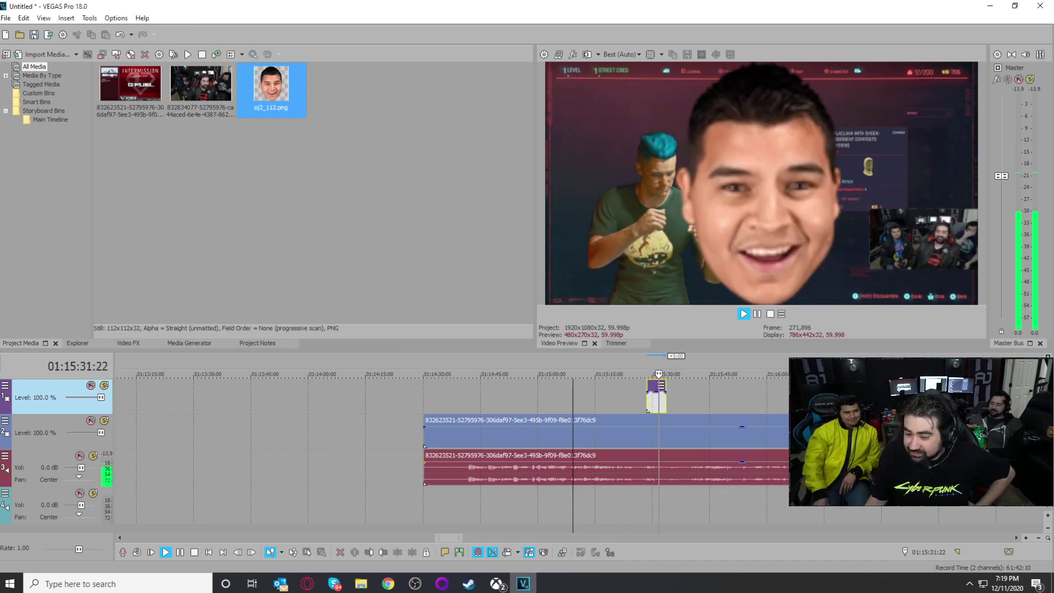
pyautogui.click(426, 516)
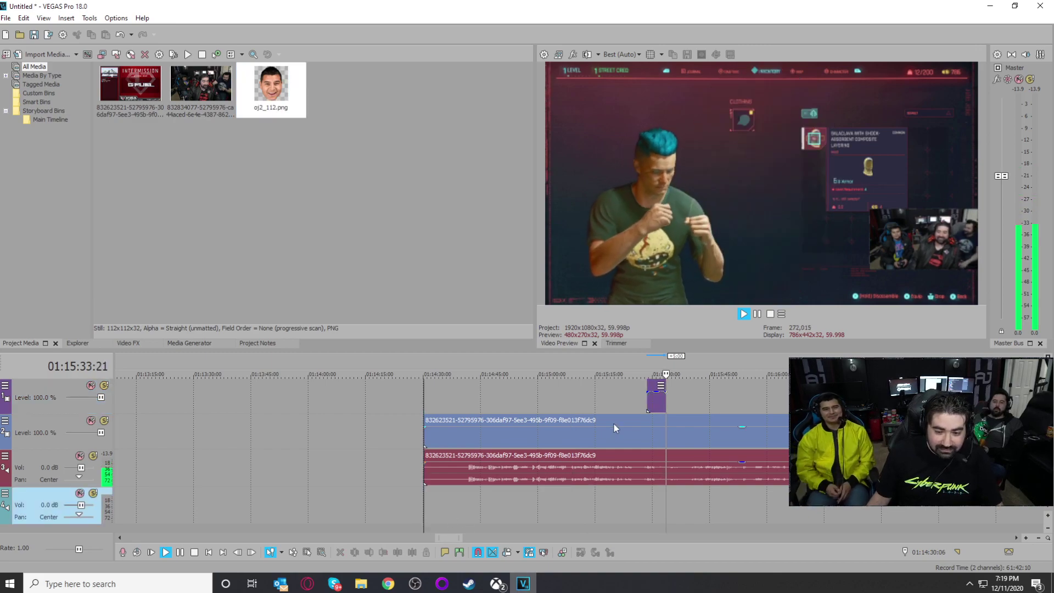
# Step: Move the face image back on the timeline to about 01:14:39 and play the recording from its start
pyautogui.moveTo(656, 400); pyautogui.dragTo(467, 400)
pyautogui.press('space')
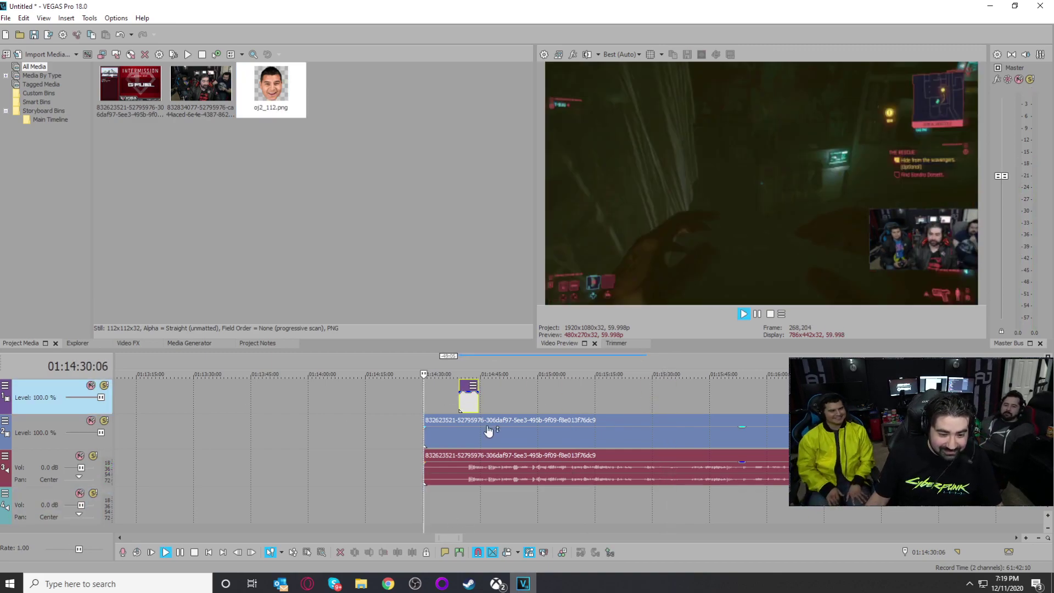
pyautogui.scroll(3, 638, 407)
pyautogui.press('space')
# Step: Open Track Motion for the face image's track and scale the track down to about 864 by 486
pyautogui.click(5, 385)
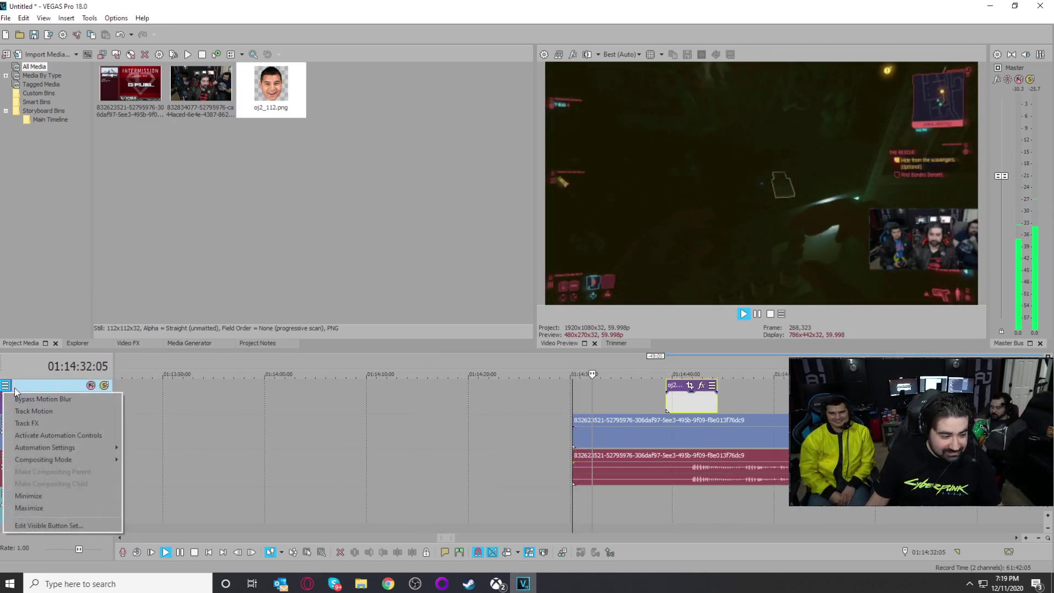
pyautogui.click(33, 405)
pyautogui.moveTo(292, 199); pyautogui.dragTo(162, 82)
pyautogui.moveTo(417, 215); pyautogui.dragTo(392, 196)
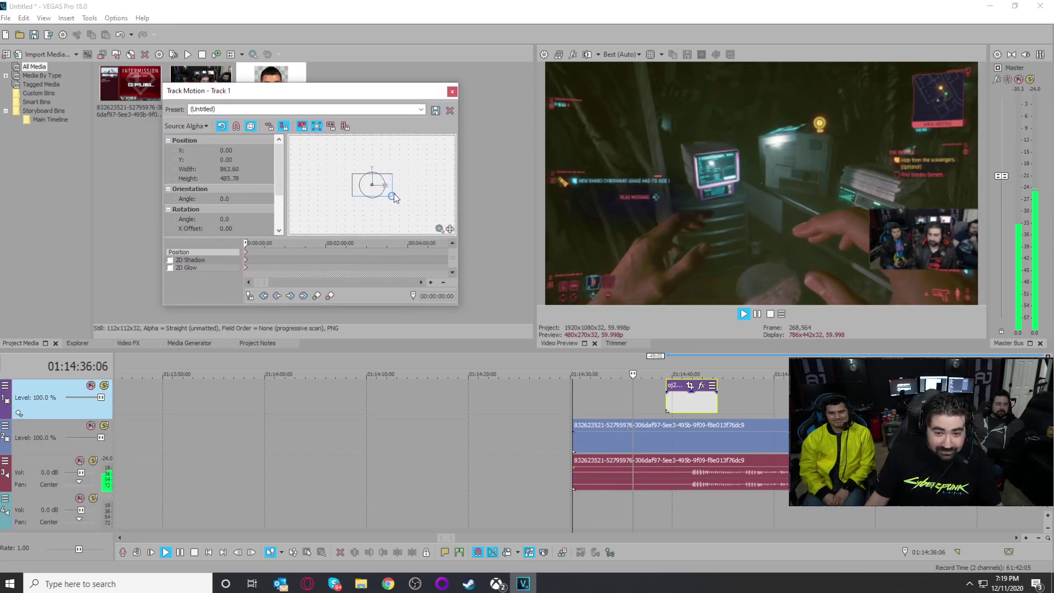
# Step: Shift the face image to about 01:14:41 and preview the recording just before the inventory scene
pyautogui.scroll(3, 705, 437)
pyautogui.moveTo(612, 398); pyautogui.dragTo(655, 401)
pyautogui.click(587, 398)
pyautogui.click(559, 401)
pyautogui.press('space')
pyautogui.press('space')
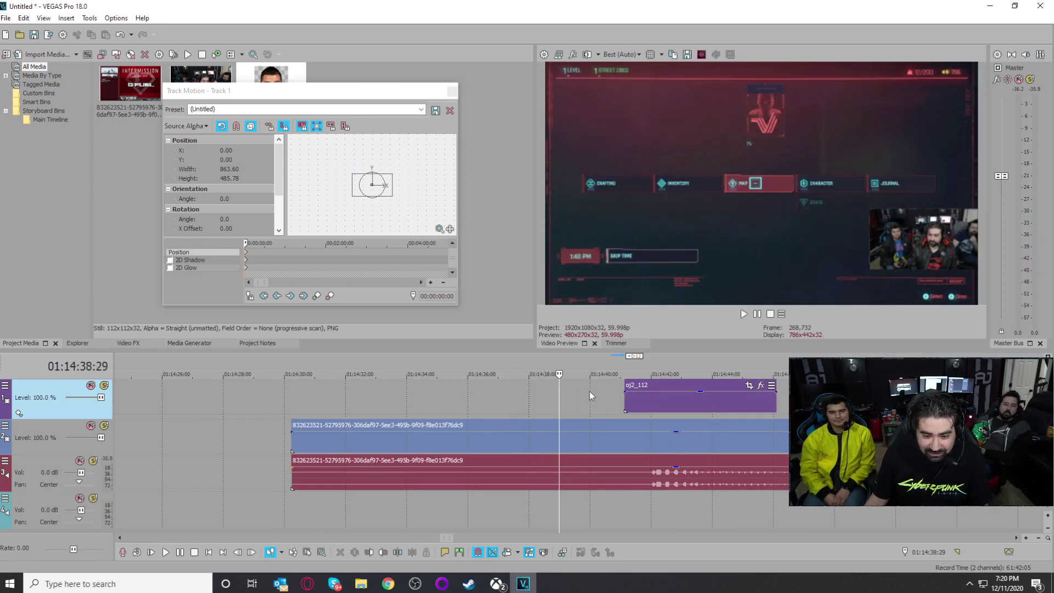
# Step: Find the frame at 01:14:39:23 where the character appears in the inventory and align the face image's start to it
pyautogui.click(585, 397)
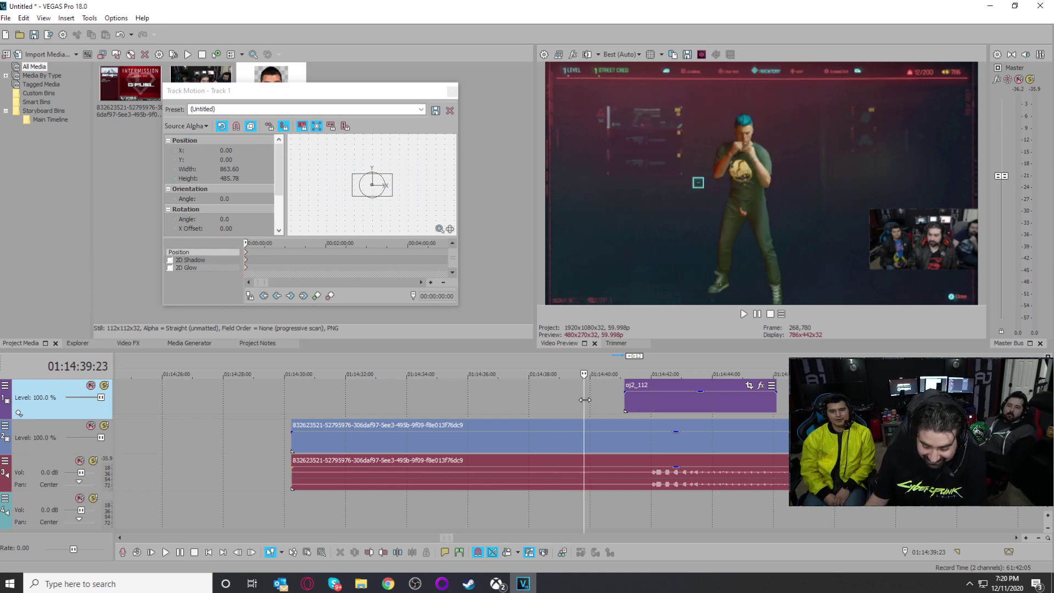
pyautogui.press('Left')
pyautogui.press('Right')
pyautogui.press('Right')
pyautogui.press('Right')
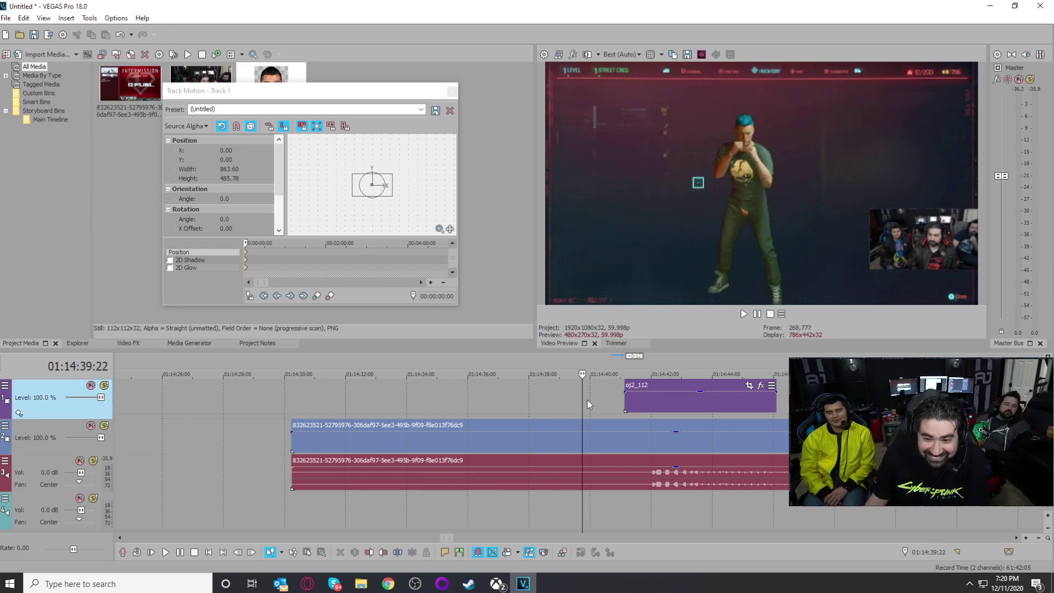
pyautogui.scroll(2, 617, 406)
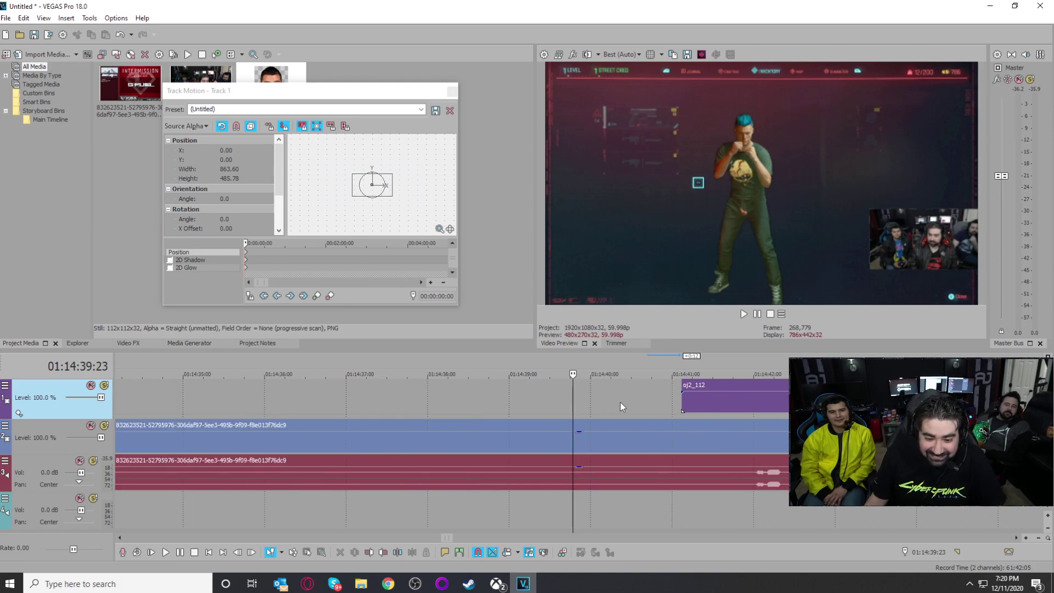
pyautogui.moveTo(628, 394); pyautogui.dragTo(608, 403)
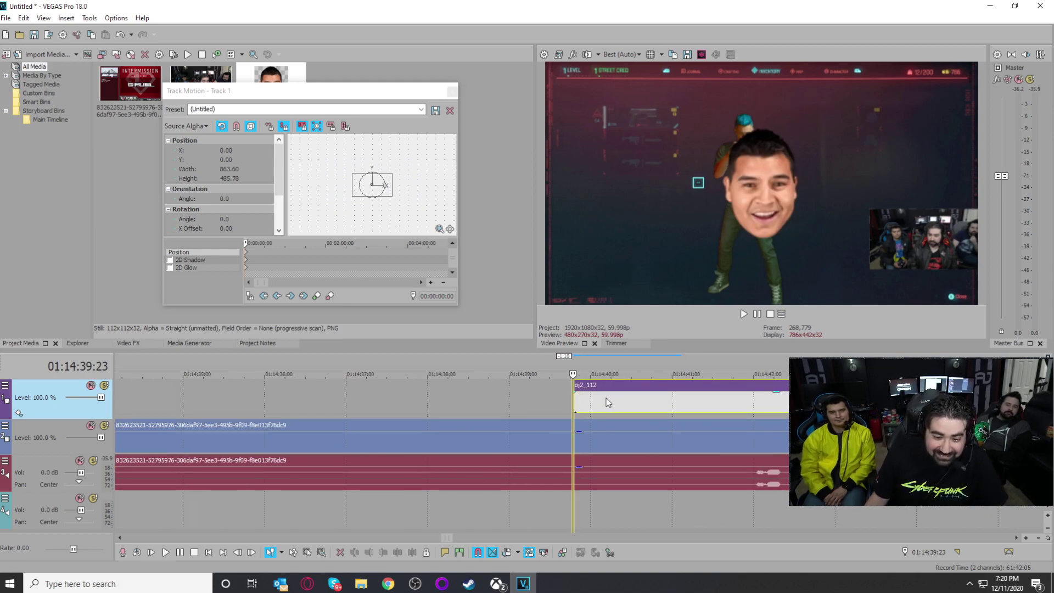
# Step: Shrink the face to about 211 by 119, place it near X -73, Y -105 below the character's waist, and tilt it about 9 degrees
pyautogui.moveTo(432, 219); pyautogui.dragTo(390, 190)
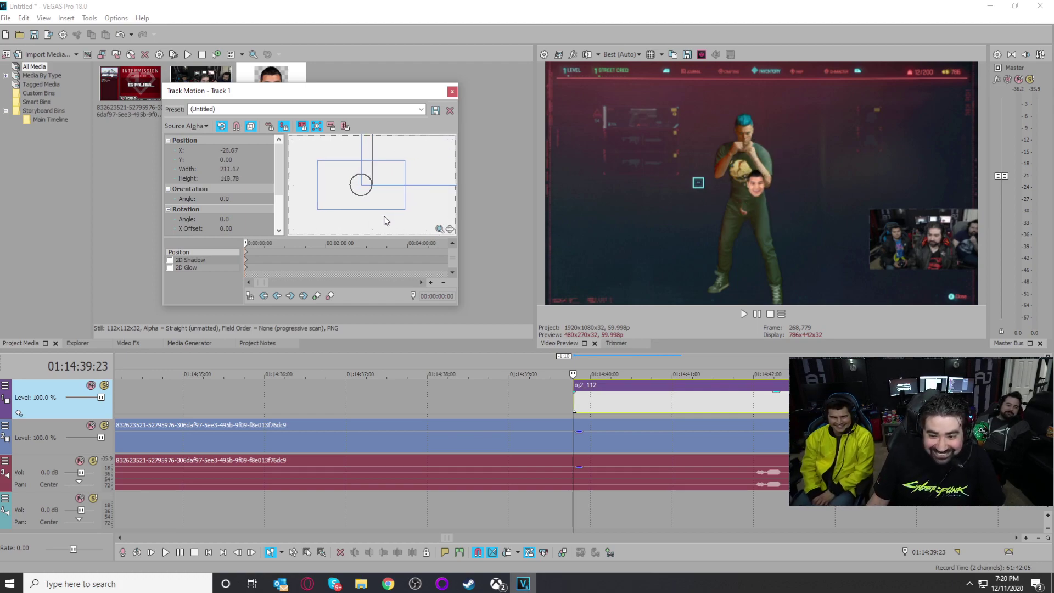
pyautogui.moveTo(384, 201); pyautogui.dragTo(374, 229)
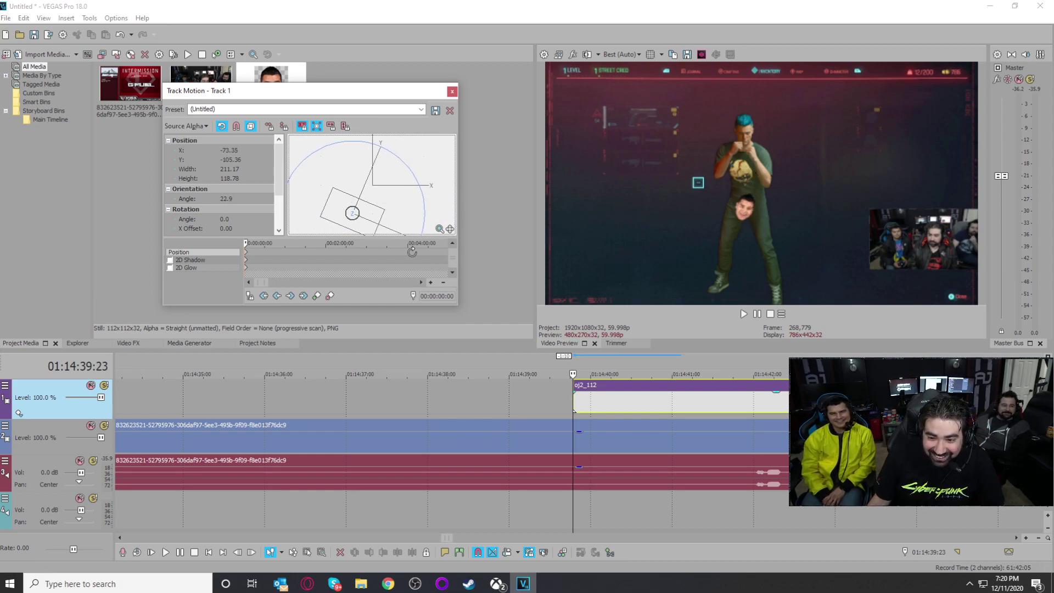
pyautogui.click(452, 91)
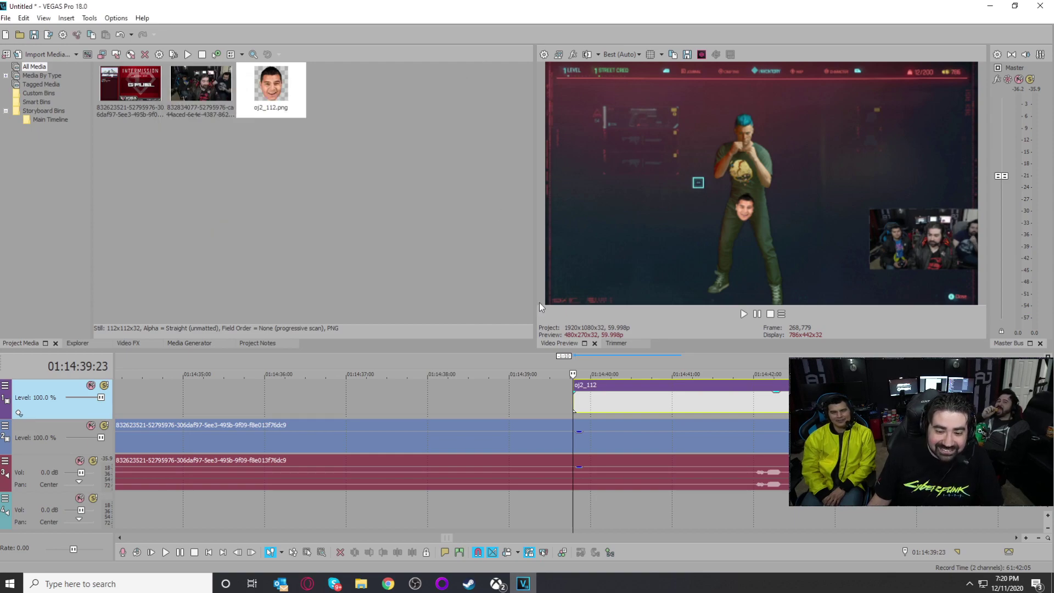
# Step: Play the start of the inventory scene several times to check the timing and placement of the face overlay
pyautogui.click(560, 400)
pyautogui.press('space')
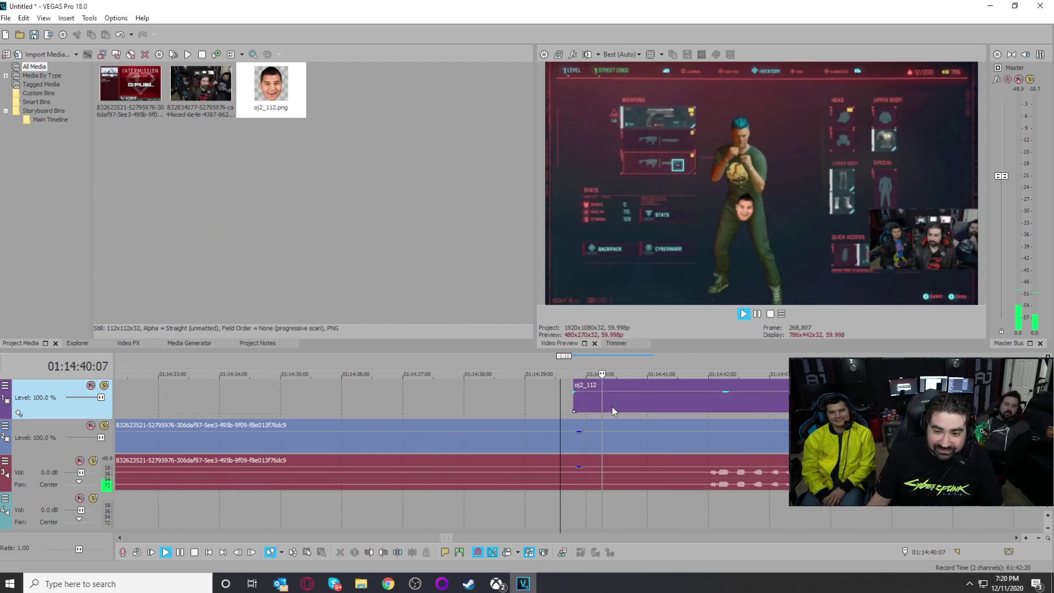
pyautogui.press('space')
pyautogui.click(563, 408)
pyautogui.press('space')
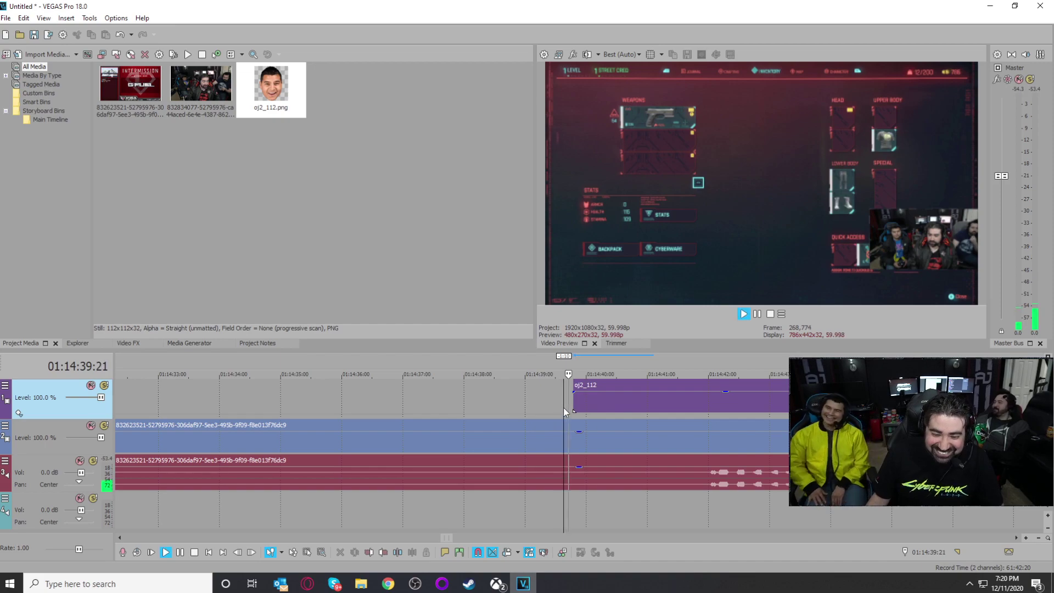
pyautogui.press('space')
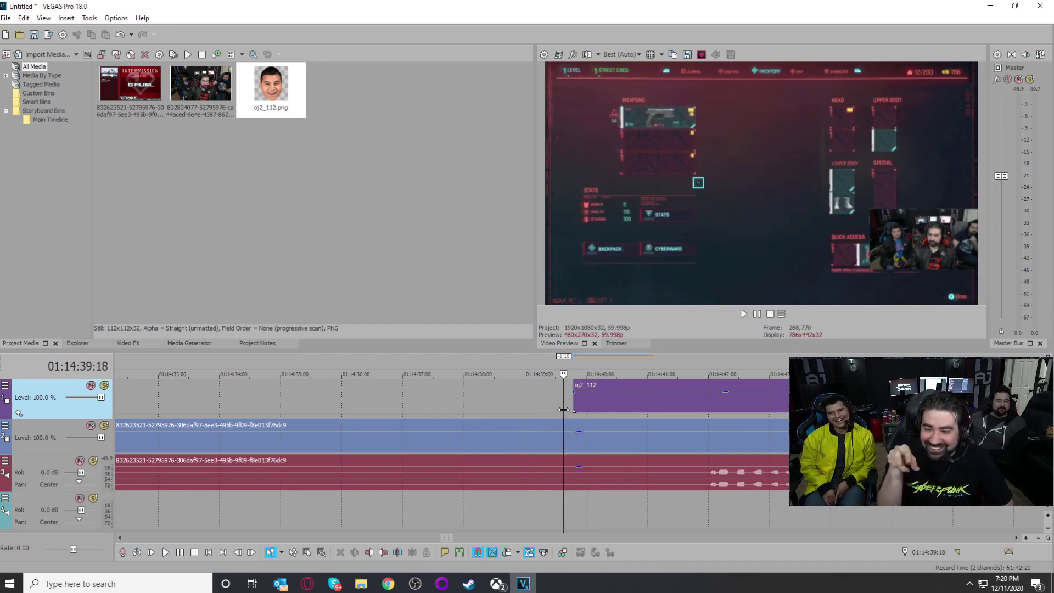
pyautogui.press('space')
pyautogui.press('space')
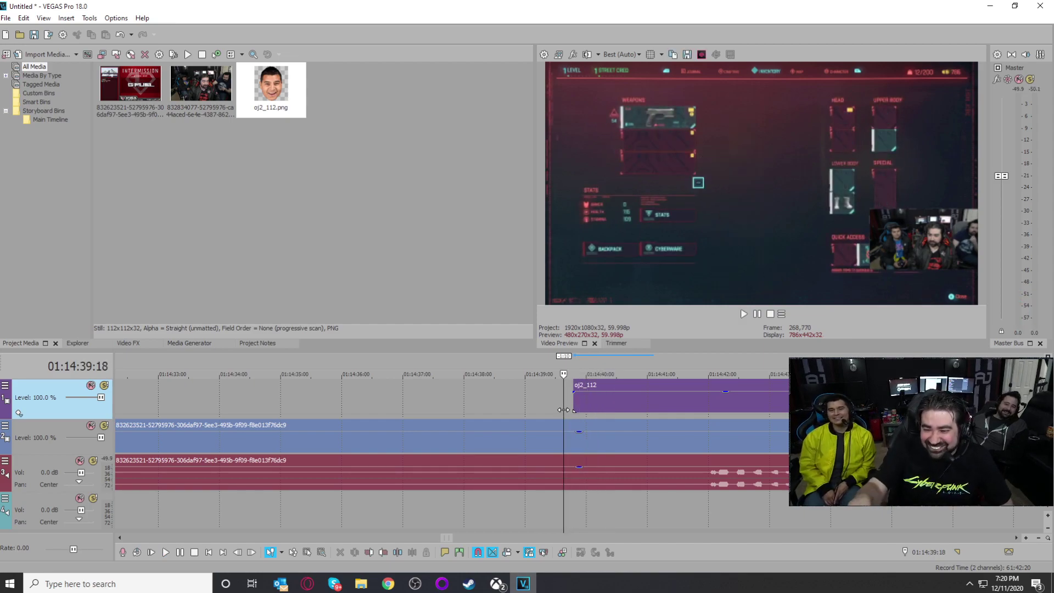
pyautogui.press('space')
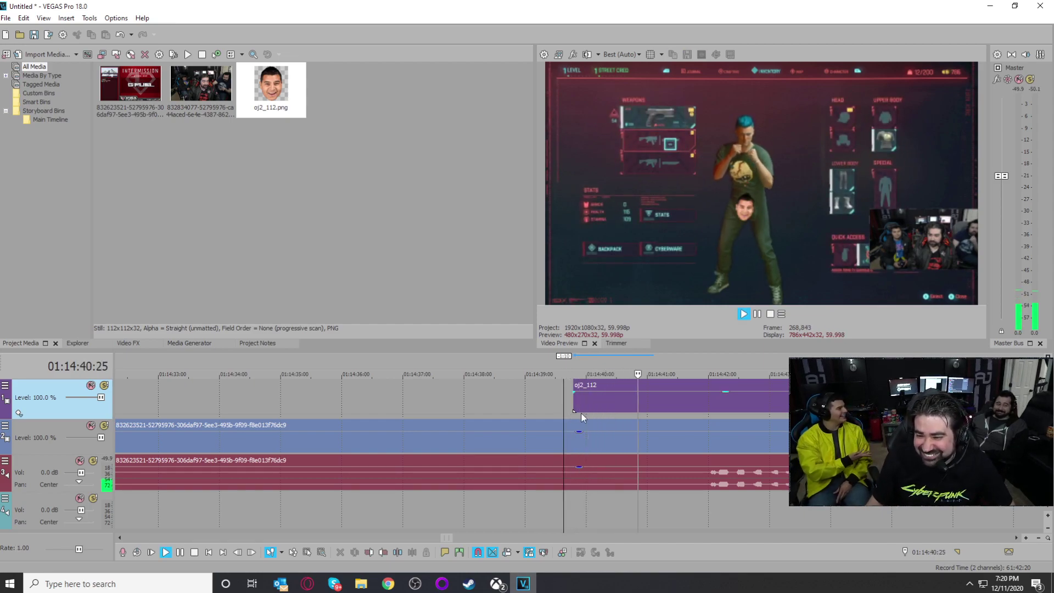
pyautogui.press('space')
pyautogui.click(605, 405)
pyautogui.press('space')
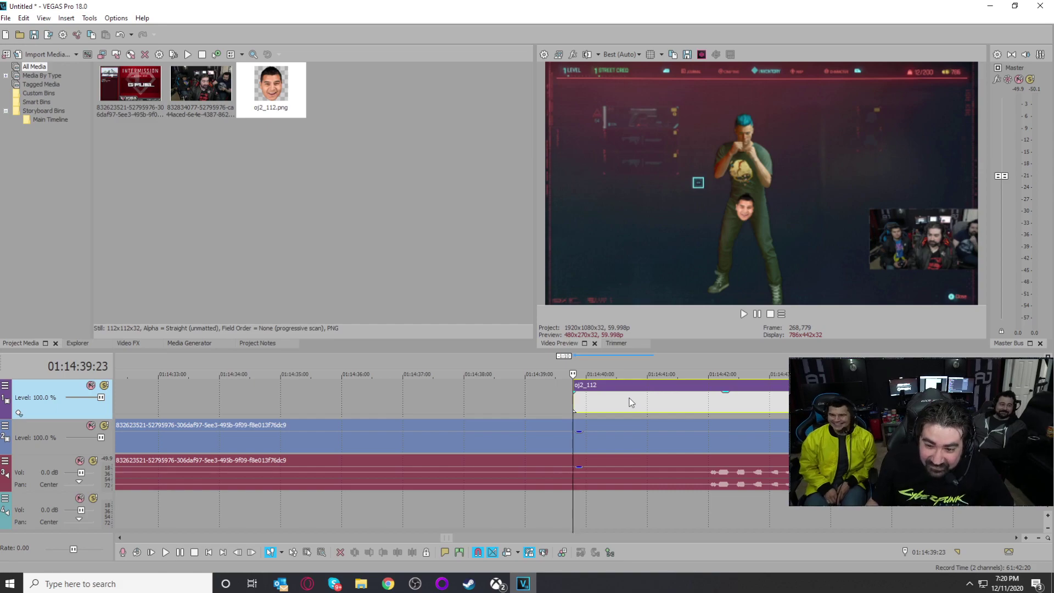
pyautogui.press('space')
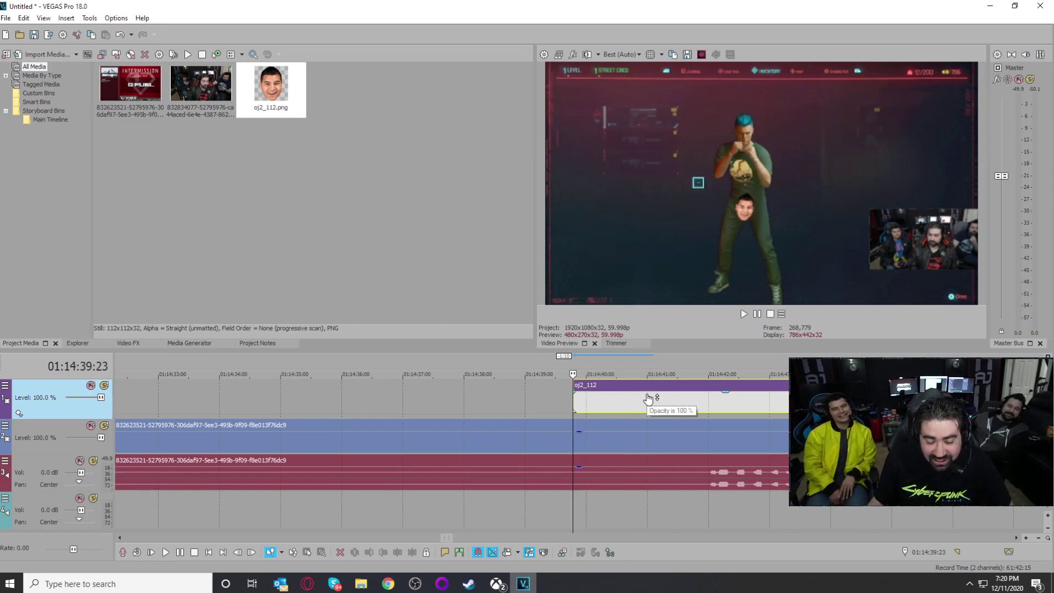
# Step: Trim the end of the face image so it lasts about two seconds and return the cursor to its start
pyautogui.scroll(-3, 757, 440)
pyautogui.moveTo(724, 408); pyautogui.dragTo(637, 407)
pyautogui.click(599, 408)
pyautogui.scroll(3, 597, 408)
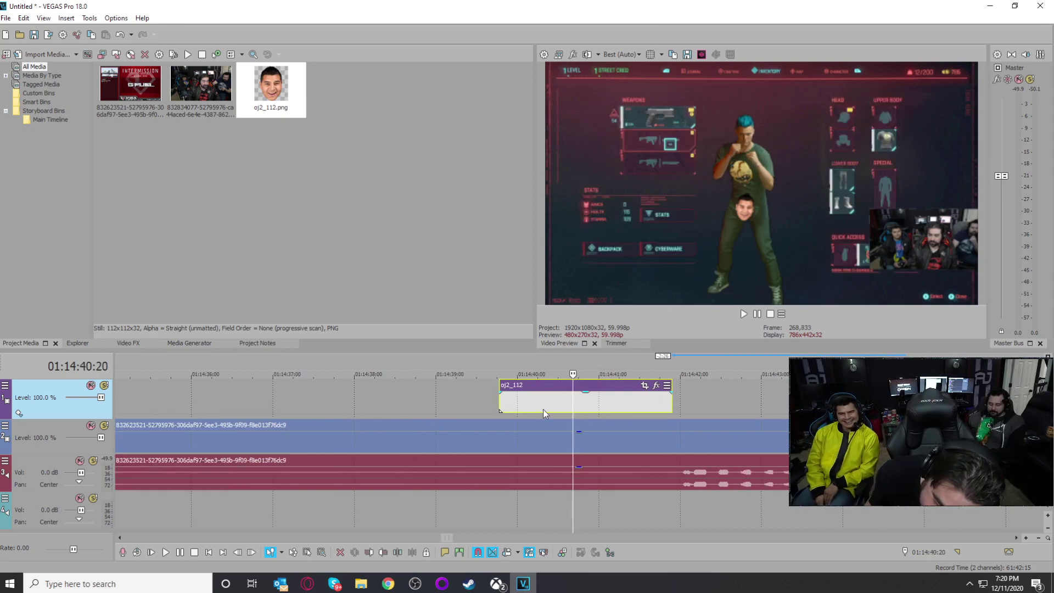
pyautogui.click(485, 404)
pyautogui.click(503, 402)
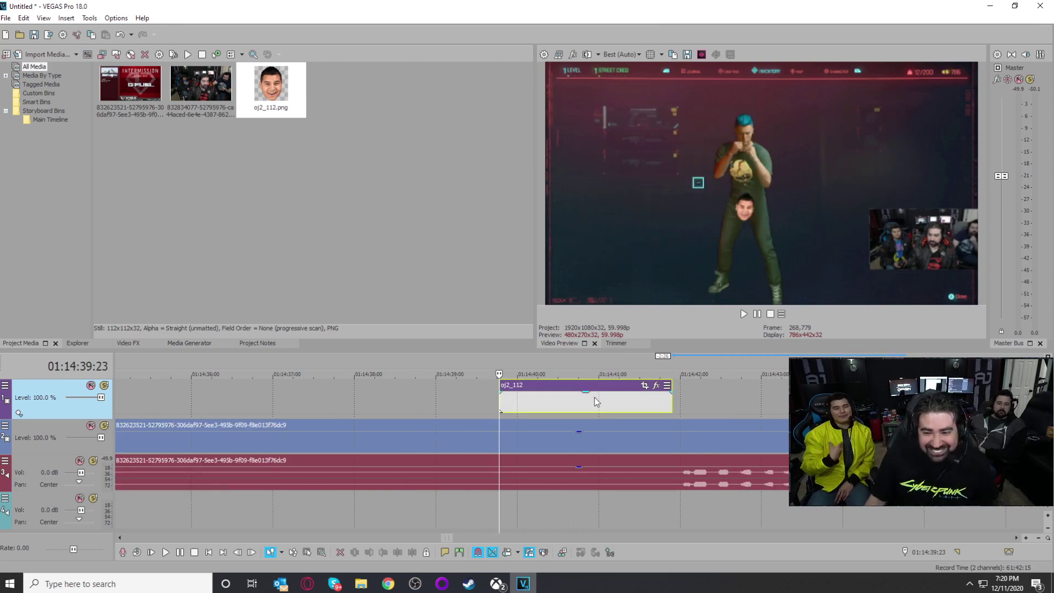
pyautogui.click(645, 385)
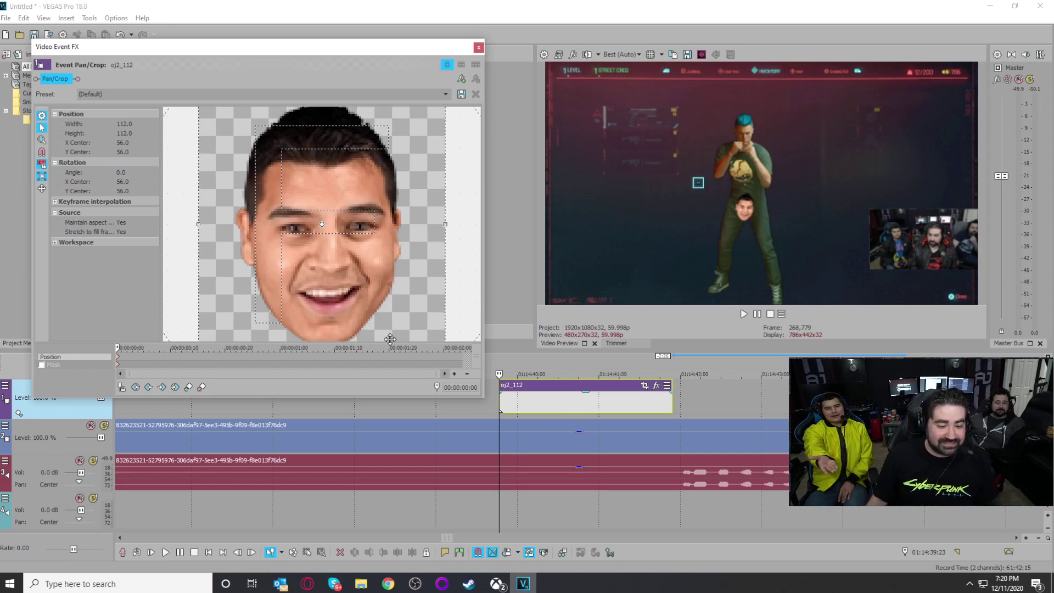
pyautogui.scroll(-5, 395, 298)
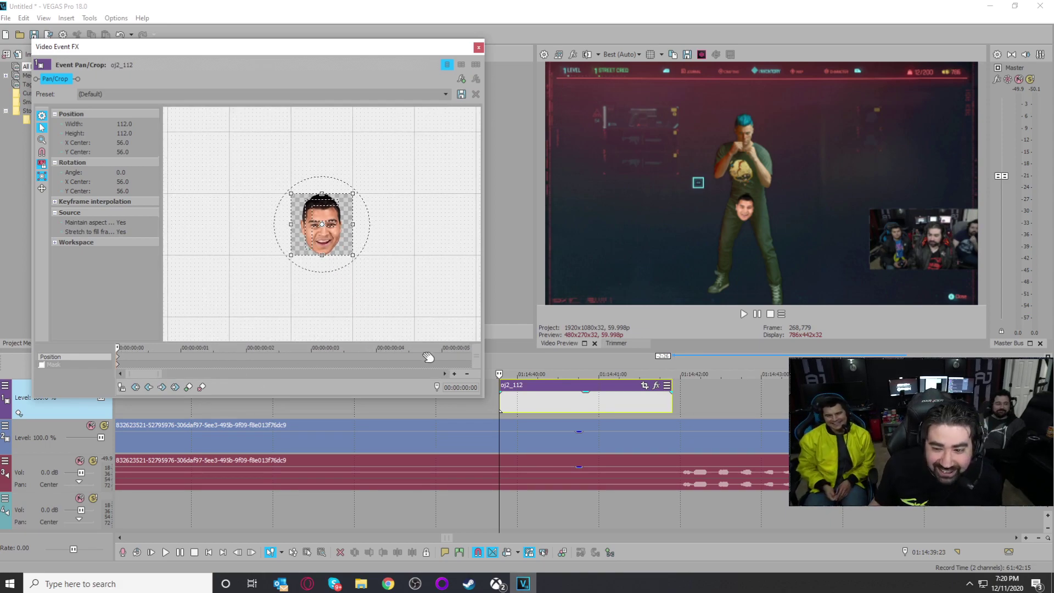
pyautogui.scroll(2, 588, 354)
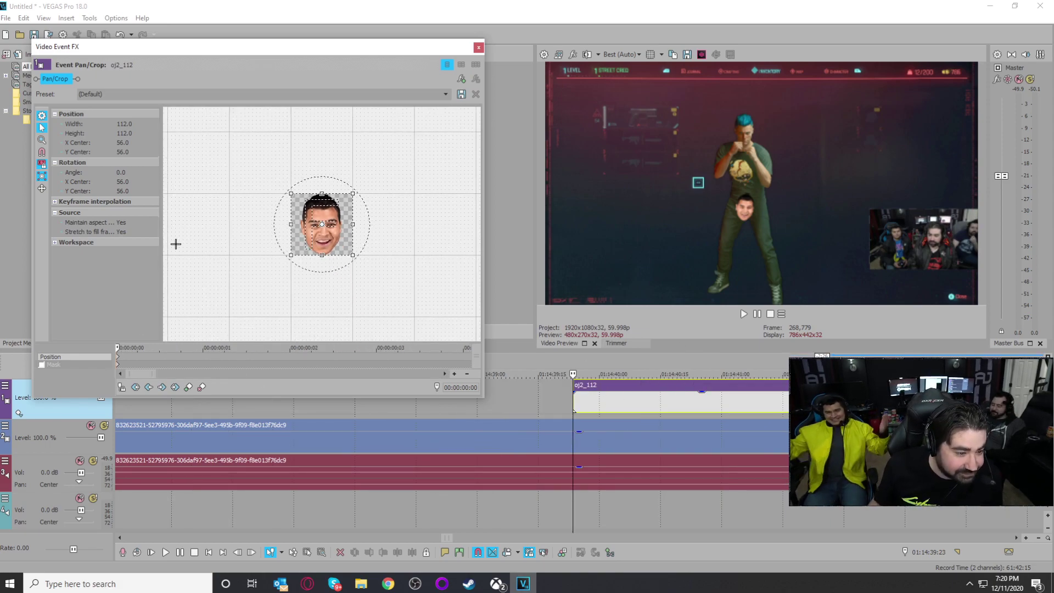
pyautogui.moveTo(178, 45); pyautogui.dragTo(256, 42)
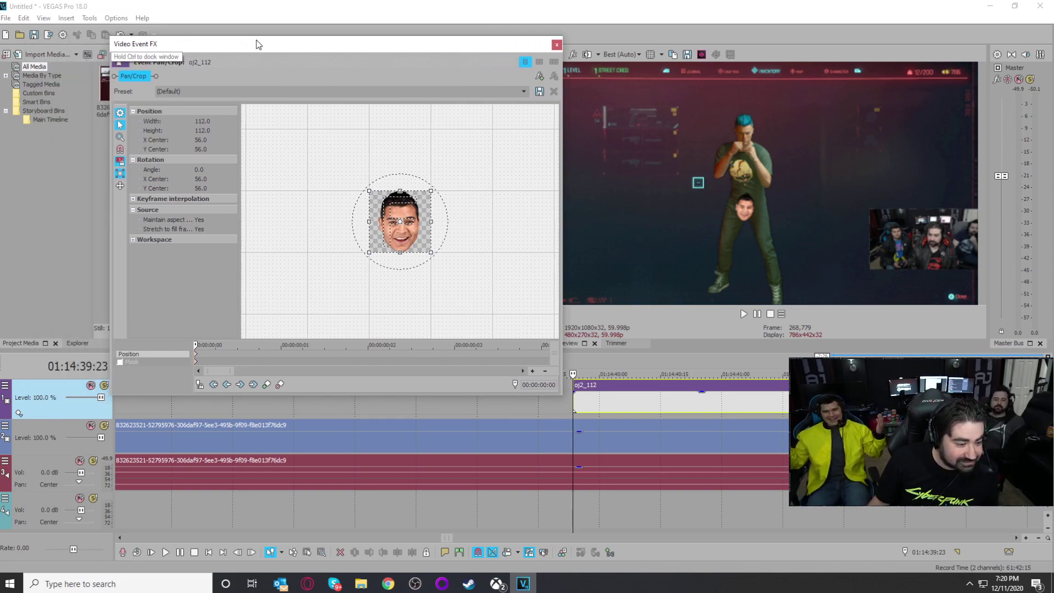
# Step: Adjust the face track's motion to about 225 by 126 at X -79, Y -107, and close the effect windows
pyautogui.click(6, 385)
pyautogui.click(27, 413)
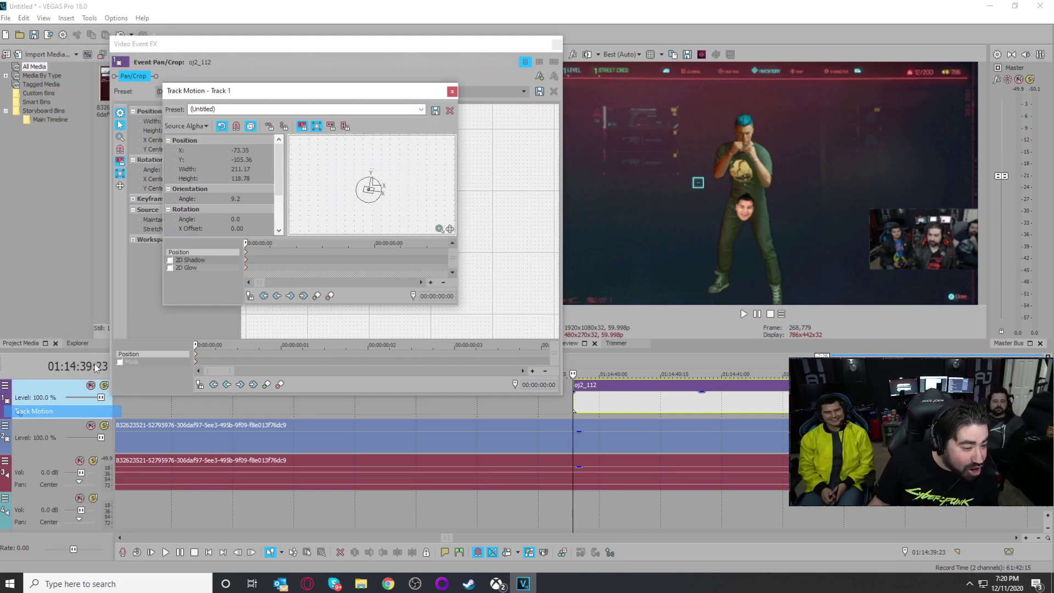
pyautogui.scroll(2, 345, 190)
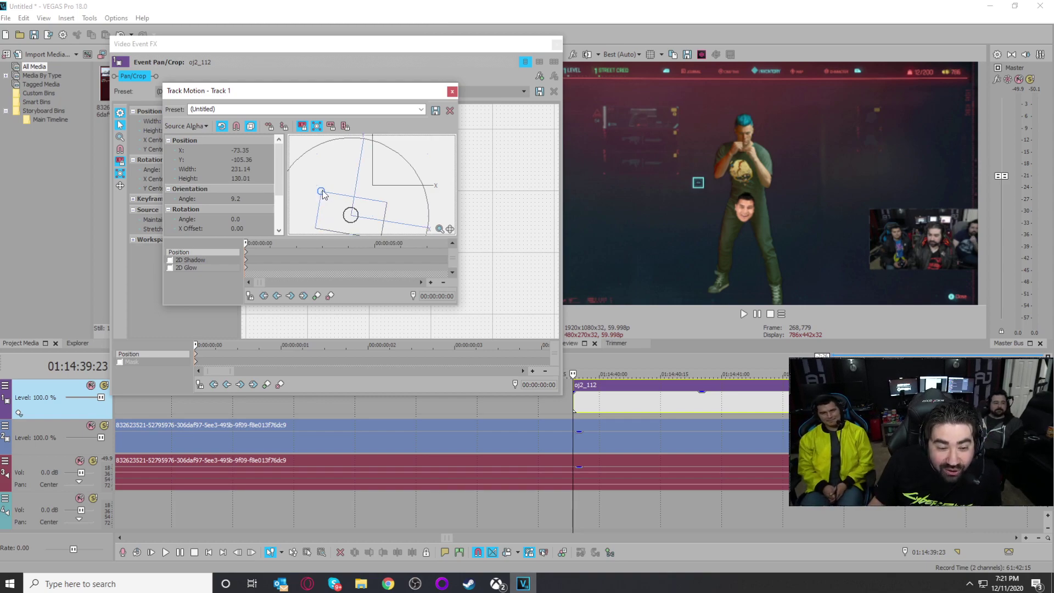
pyautogui.moveTo(327, 203); pyautogui.dragTo(330, 216)
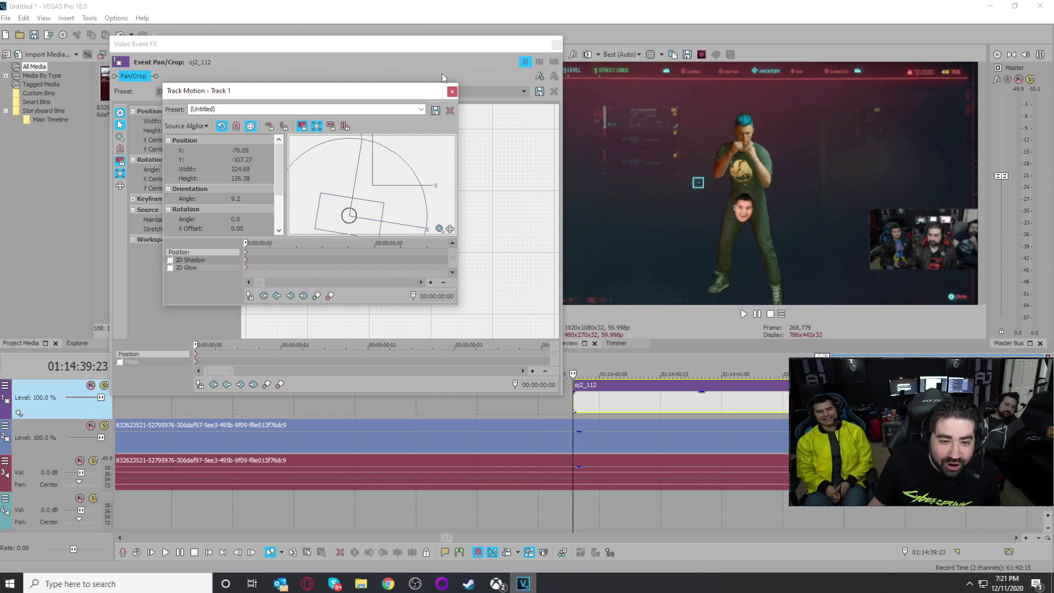
pyautogui.click(452, 91)
pyautogui.click(556, 44)
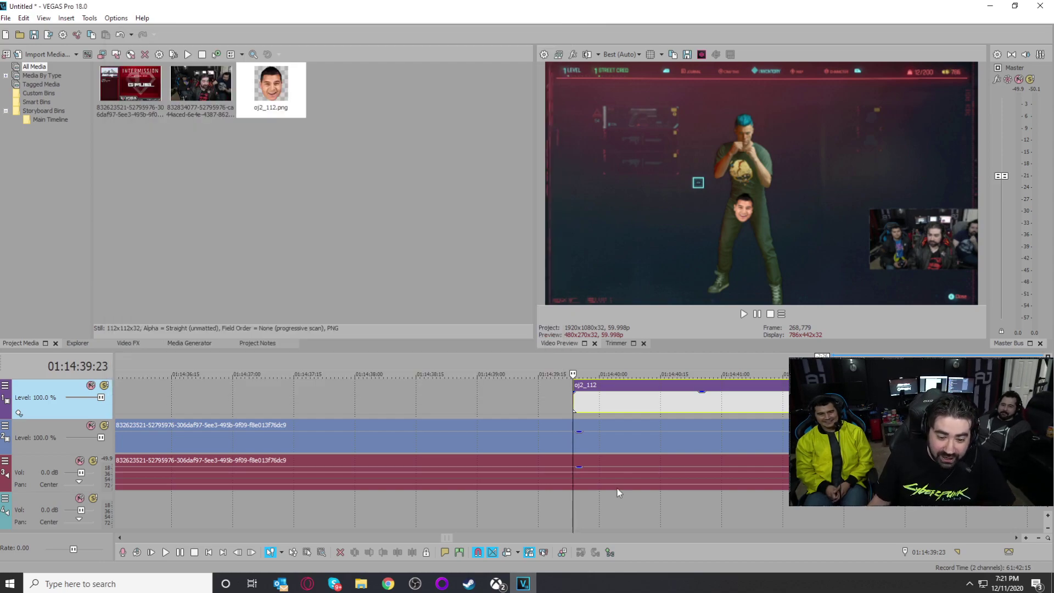
pyautogui.click(1016, 385)
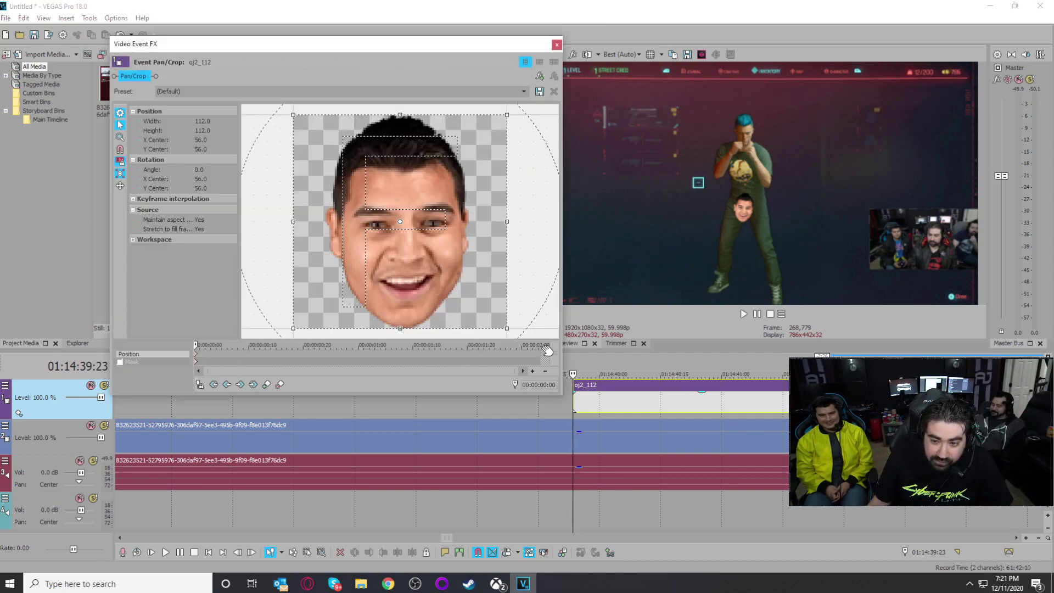
pyautogui.scroll(-2, 476, 273)
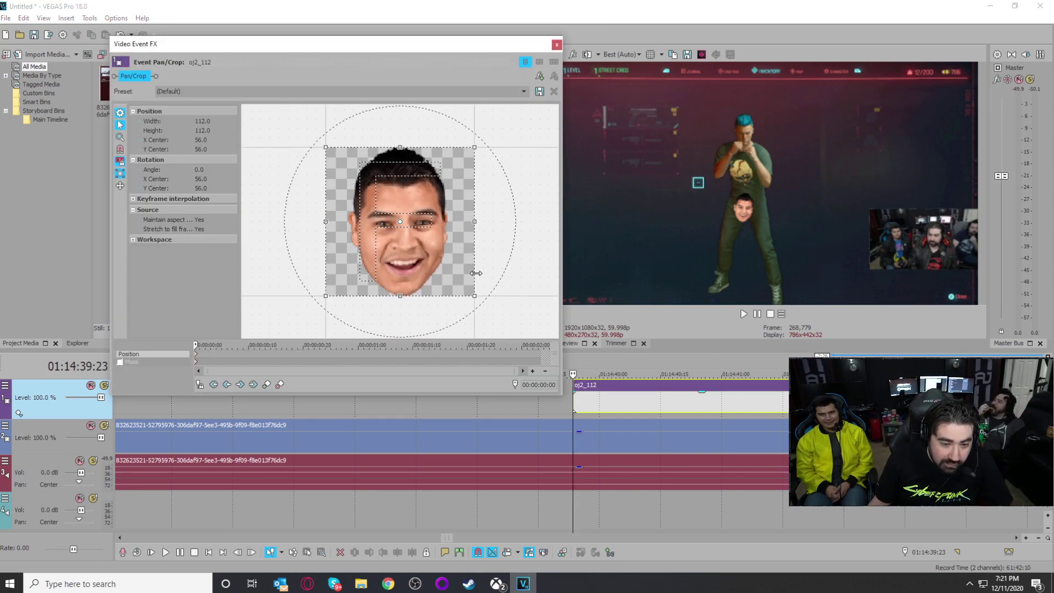
pyautogui.click(557, 44)
# Step: Reopen Track Motion for the face image's track and return the cursor to the second recording's start at 01:14:30:06
pyautogui.rightClick(21, 394)
pyautogui.click(38, 412)
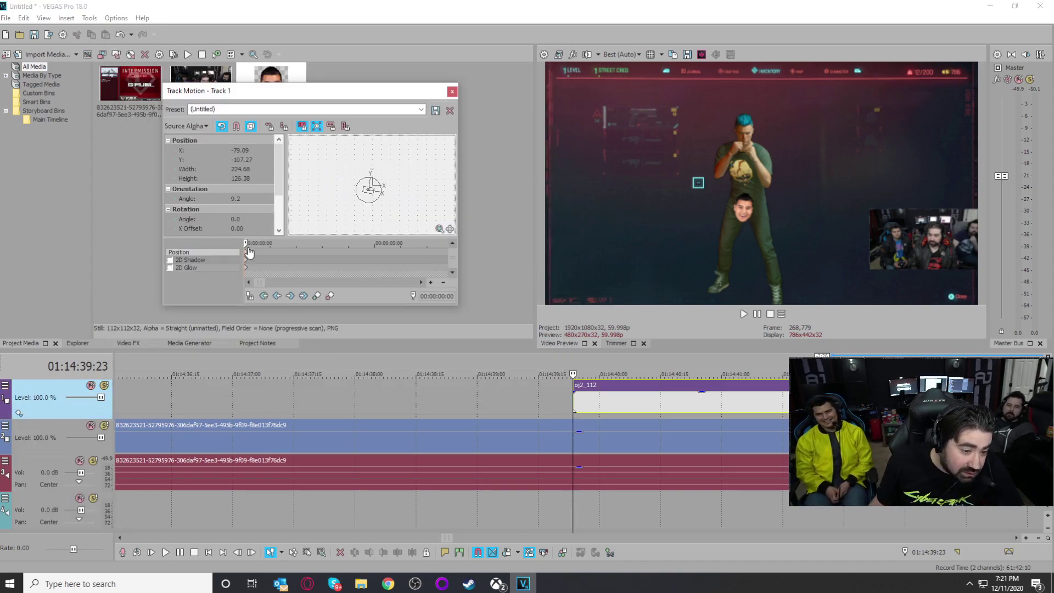
pyautogui.scroll(-10, 493, 439)
pyautogui.click(563, 404)
pyautogui.scroll(-5, 241, 427)
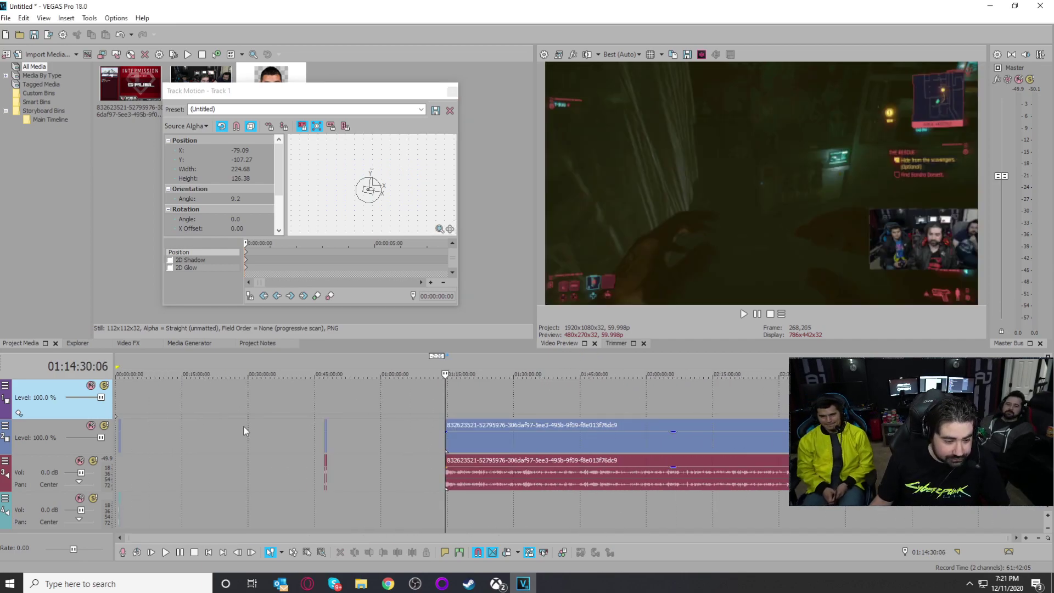
# Step: Play the second recording from about 01:14:44, just after the face image
pyautogui.scroll(10, 495, 439)
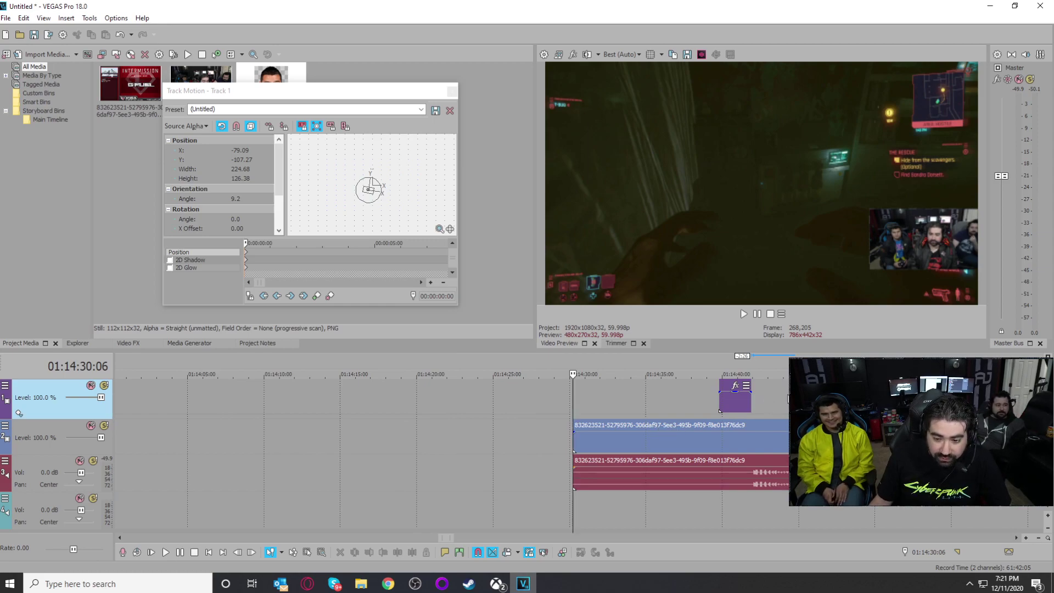
pyautogui.click(783, 404)
pyautogui.scroll(-3, 730, 406)
pyautogui.press('space')
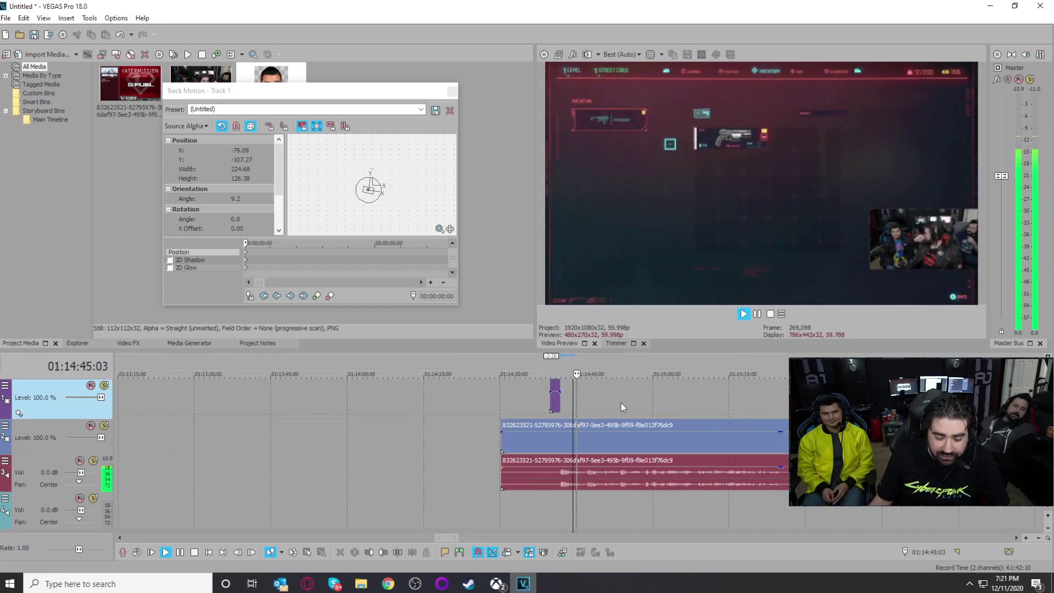
# Step: Skim the second recording's inventory footage from about 01:14:47 to 01:15:33
pyautogui.rightClick(528, 579)
pyautogui.click(525, 529)
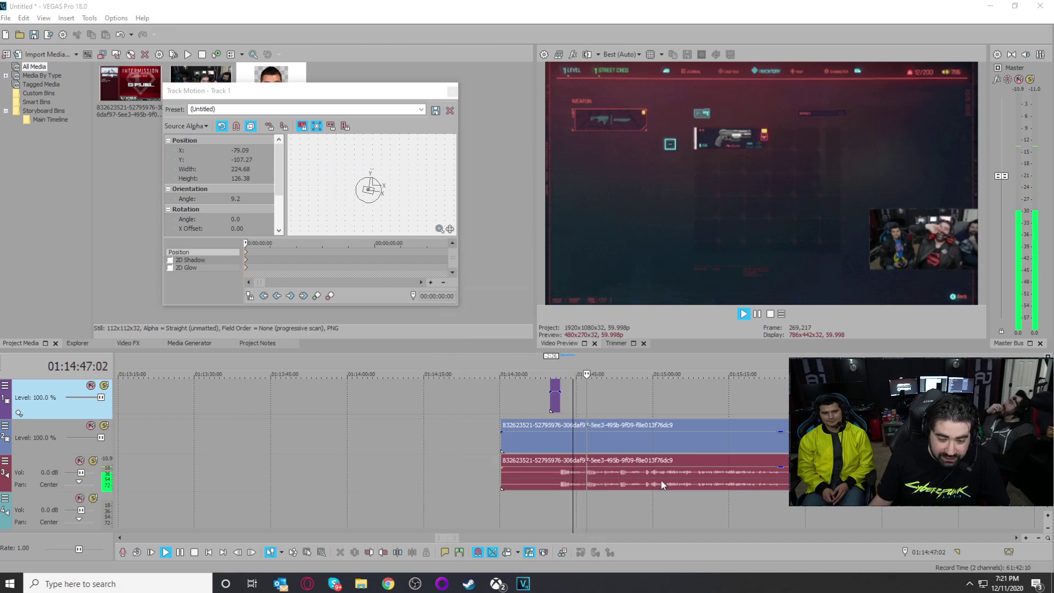
pyautogui.click(603, 399)
pyautogui.scroll(3, 625, 419)
pyautogui.scroll(-5, 620, 416)
pyautogui.click(617, 404)
pyautogui.scroll(2, 599, 408)
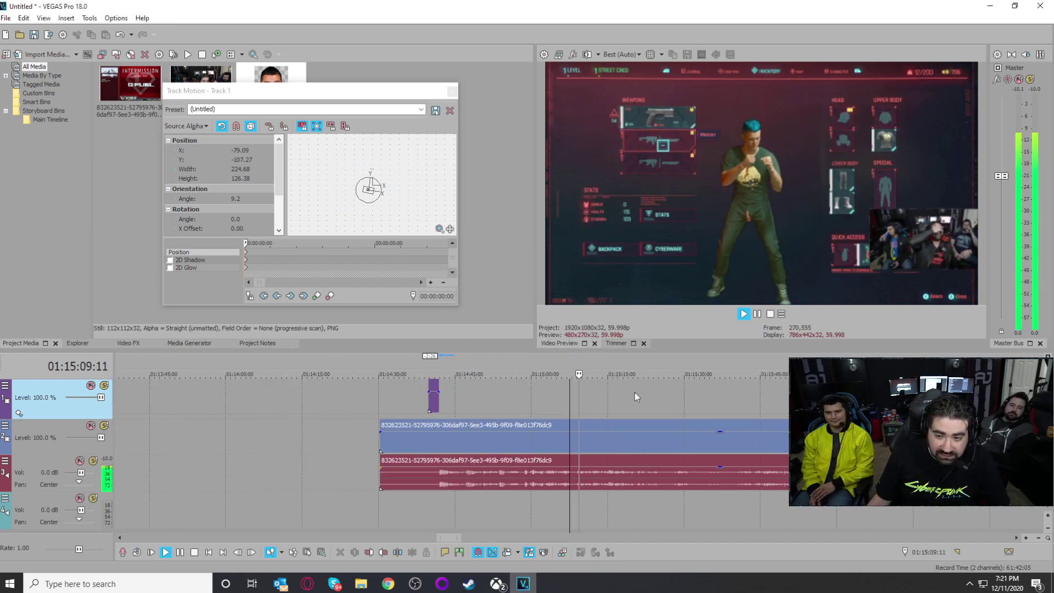
pyautogui.click(651, 396)
pyautogui.scroll(-2, 653, 400)
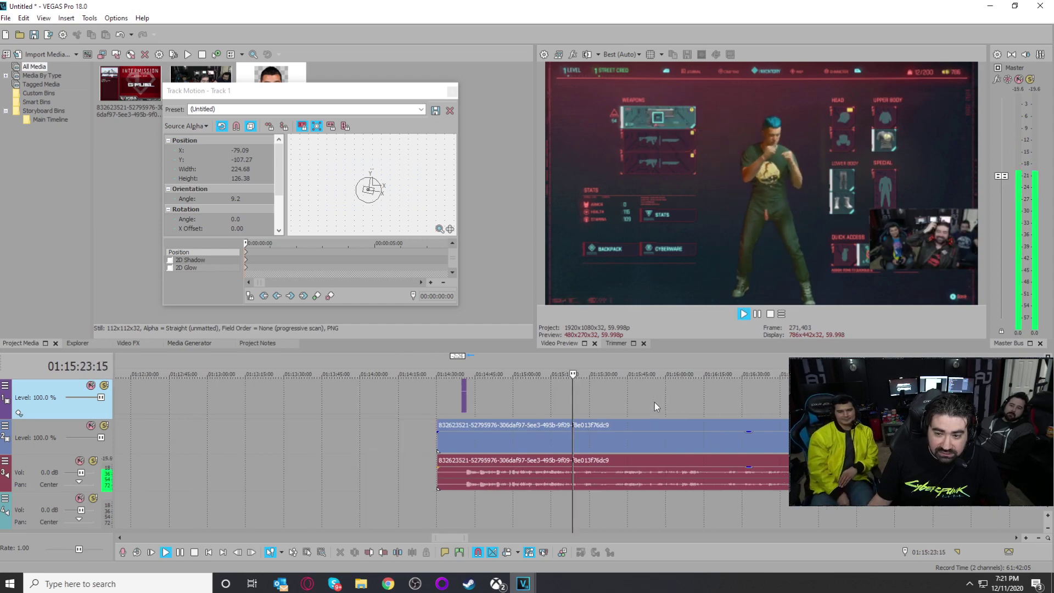
pyautogui.click(588, 396)
pyautogui.scroll(2, 588, 401)
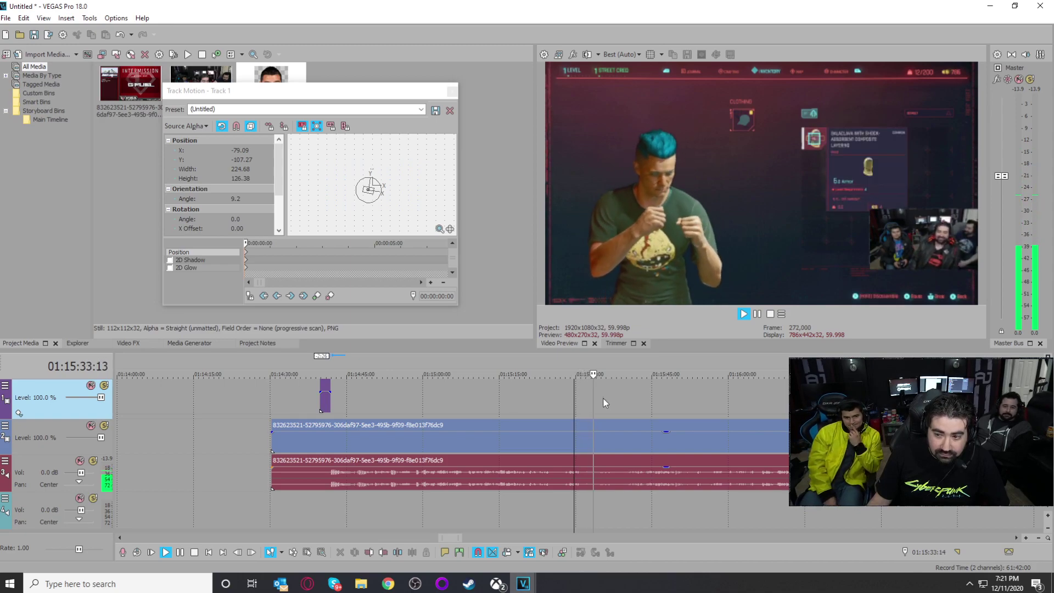
# Step: Split the second recording at about 01:15:40, after the clothing part of the inventory footage
pyautogui.scroll(2, 609, 405)
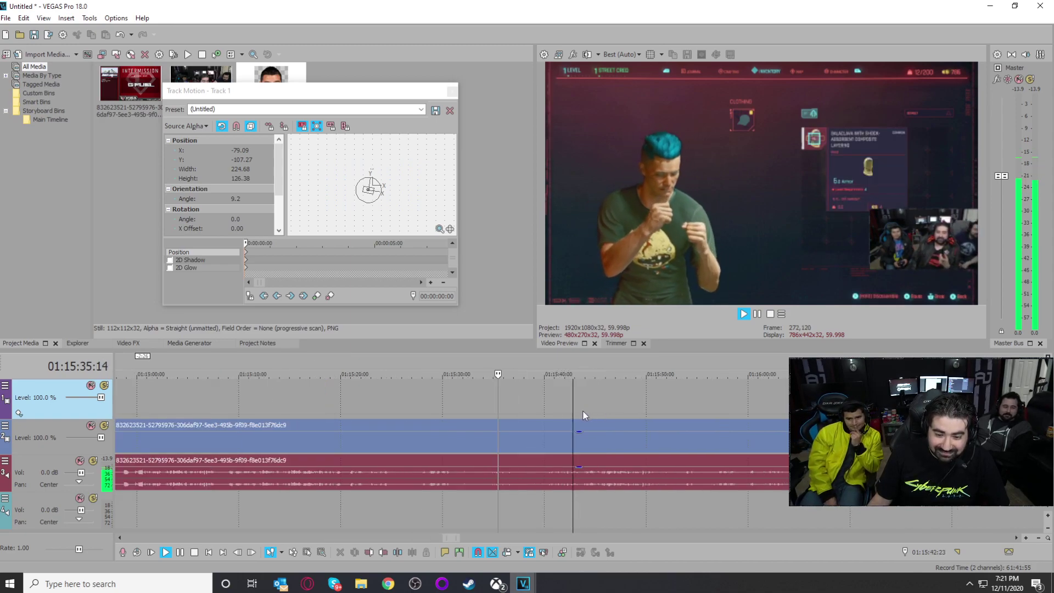
pyautogui.click(536, 397)
pyautogui.click(544, 403)
pyautogui.press('s')
pyautogui.scroll(-2, 635, 405)
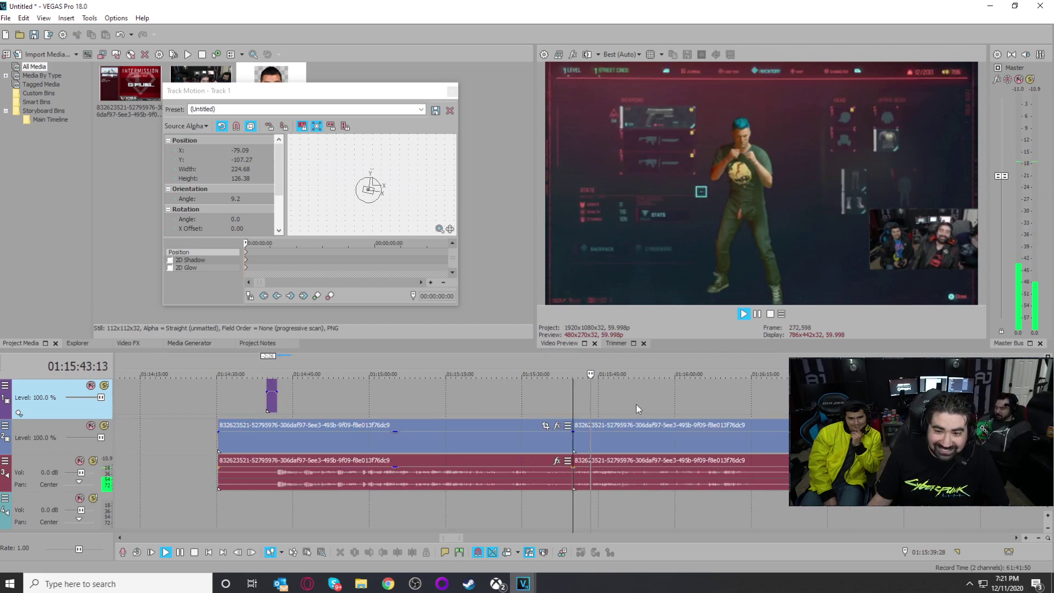
# Step: Play on through the inventory and looting footage and split the second recording at about 01:16:17
pyautogui.scroll(-2, 650, 415)
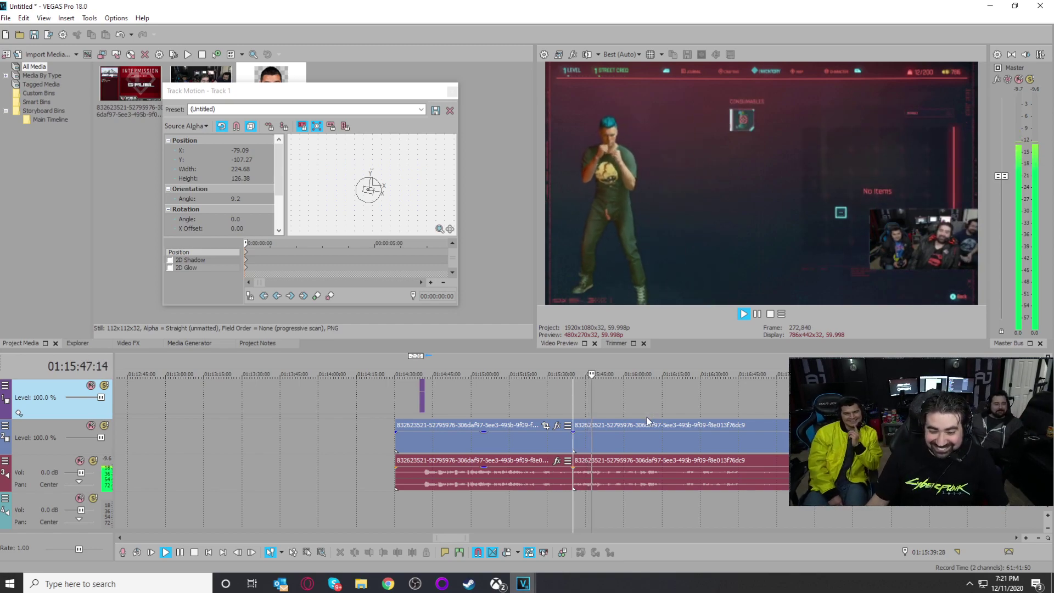
pyautogui.scroll(4, 586, 411)
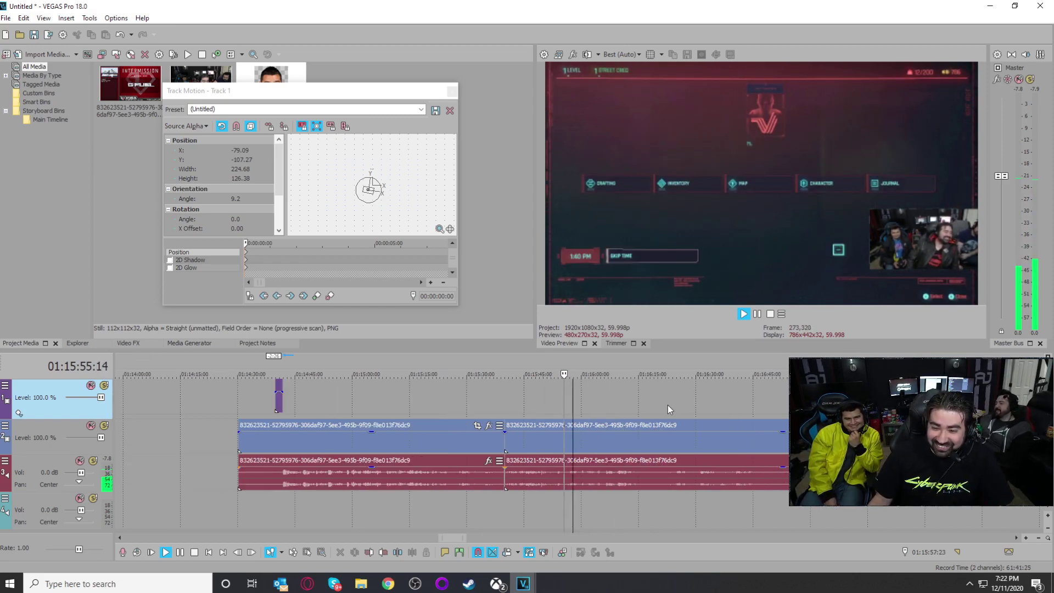
pyautogui.scroll(2, 668, 404)
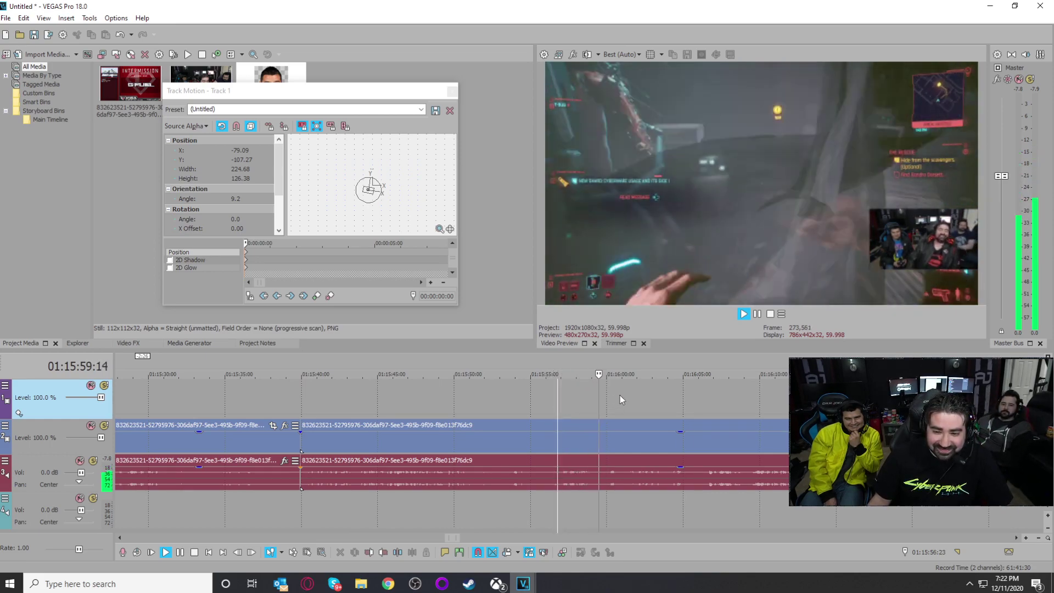
pyautogui.scroll(2, 582, 405)
pyautogui.scroll(-1, 640, 397)
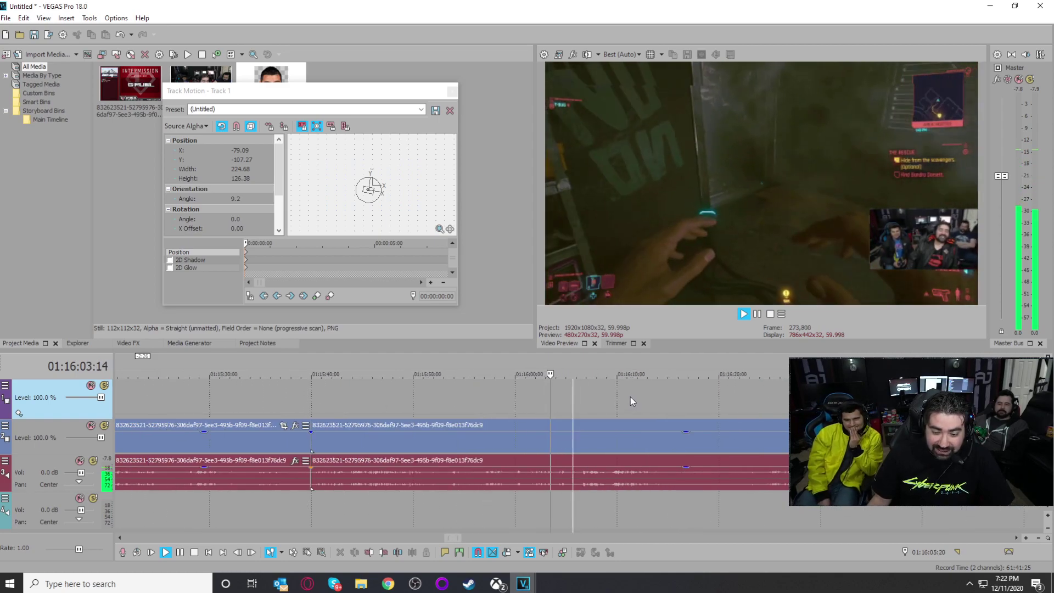
pyautogui.scroll(-1, 620, 401)
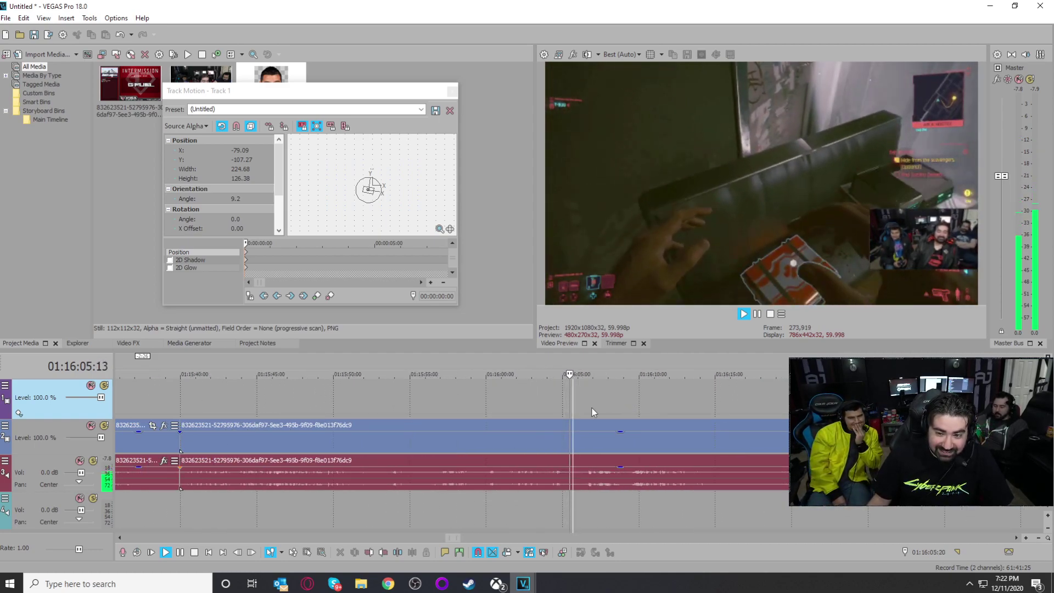
pyautogui.scroll(-1, 592, 408)
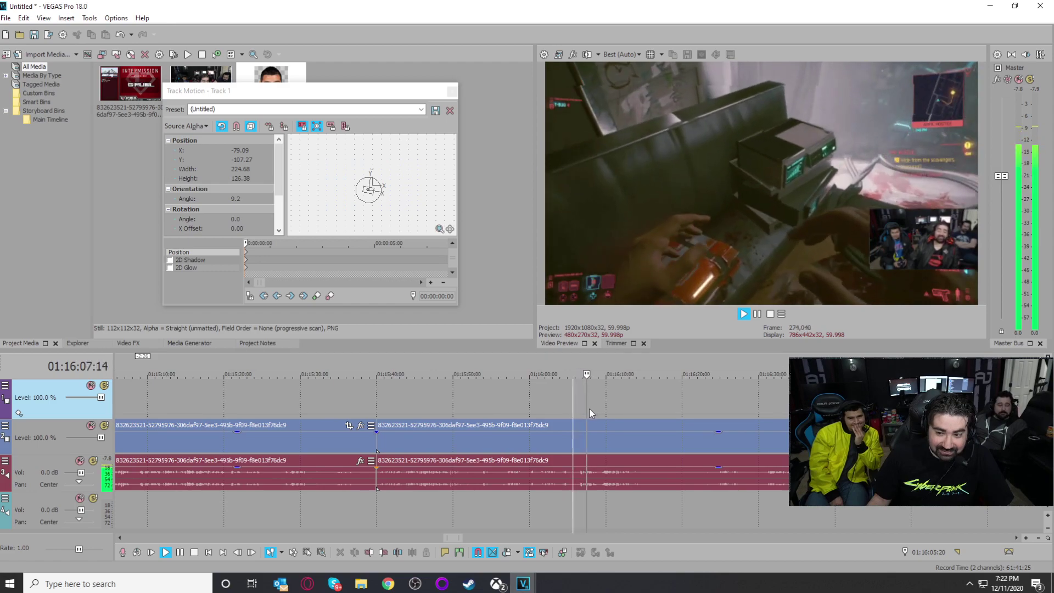
pyautogui.scroll(-1, 562, 414)
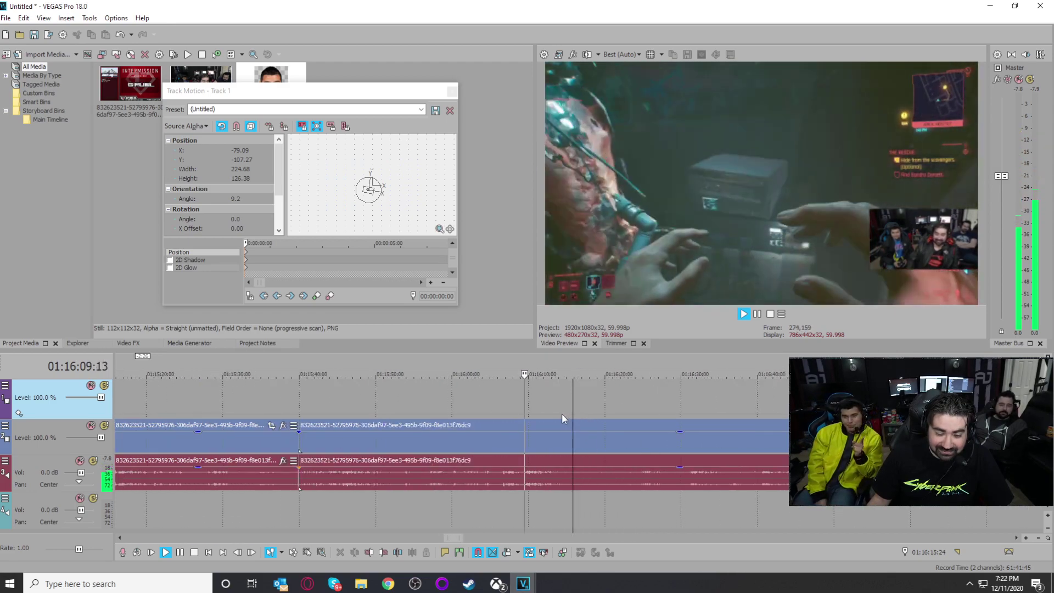
pyautogui.scroll(-1, 562, 414)
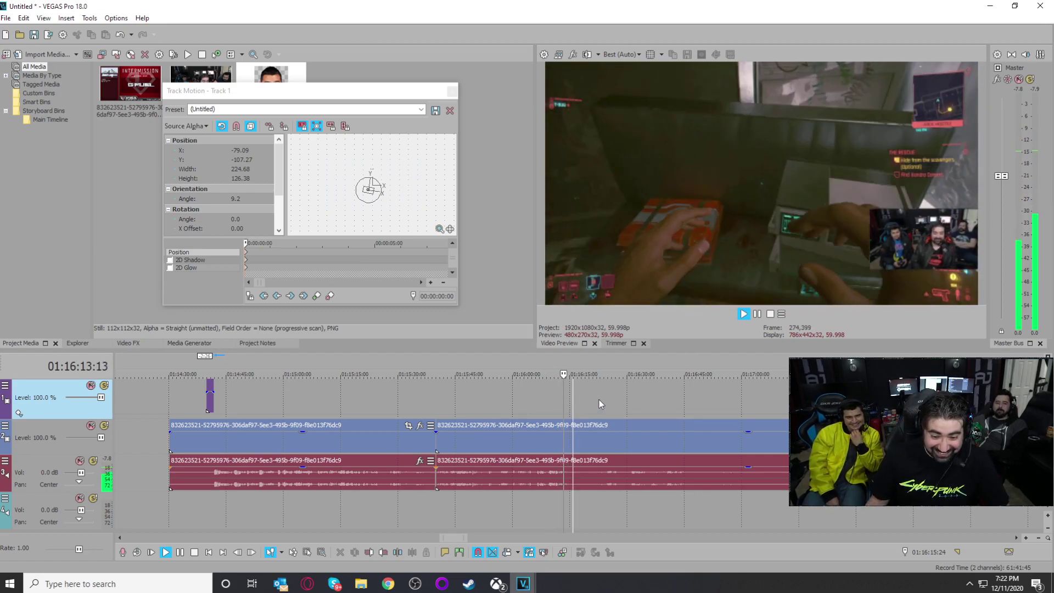
pyautogui.scroll(2, 598, 400)
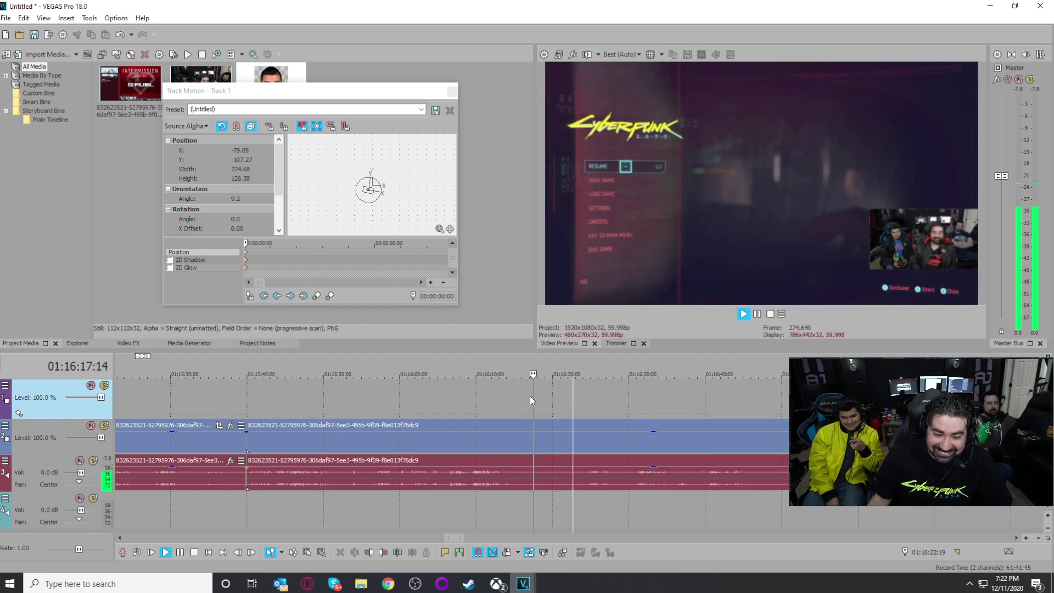
pyautogui.press('s')
# Step: Skim the second recording in large jumps from about 01:16:45 to 01:34:02
pyautogui.click(742, 513)
pyautogui.scroll(-5, 743, 512)
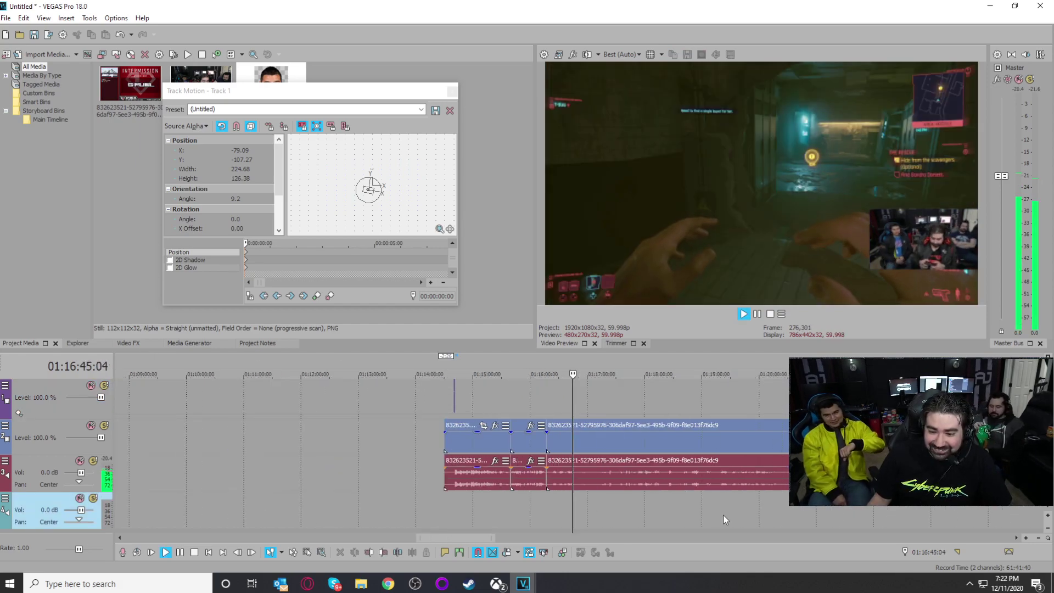
pyautogui.click(726, 515)
pyautogui.scroll(-3, 727, 516)
pyautogui.click(701, 509)
pyautogui.scroll(-2, 686, 507)
pyautogui.scroll(4, 648, 507)
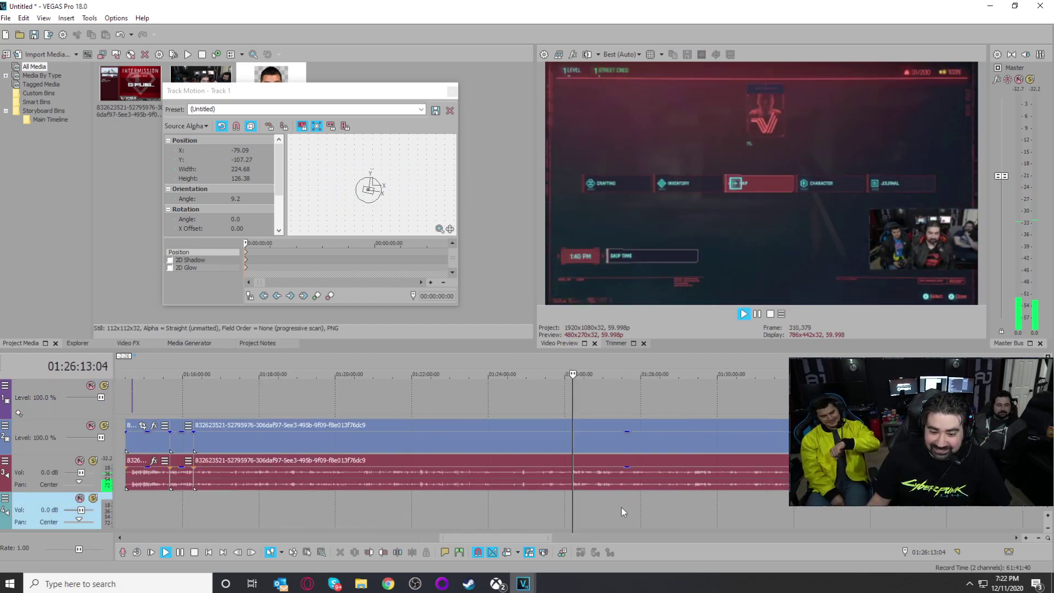
pyautogui.click(621, 508)
pyautogui.scroll(-3, 621, 509)
pyautogui.click(619, 506)
pyautogui.click(666, 508)
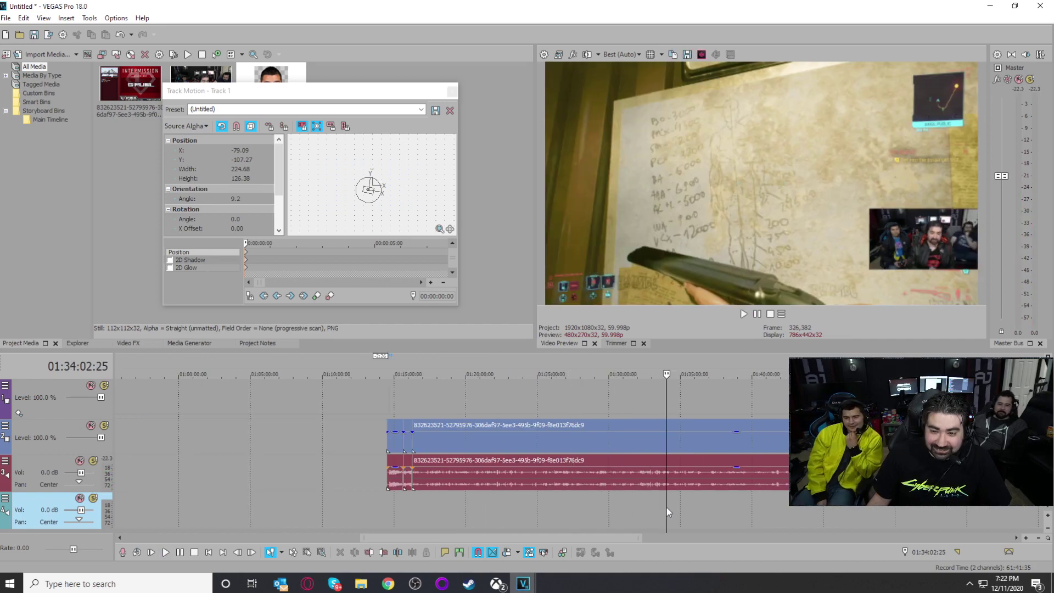
# Step: Scan the second recording from about 01:42 onward to the desert driving footage at about 02:11:31
pyautogui.click(510, 415)
pyautogui.moveTo(510, 401); pyautogui.dragTo(760, 398)
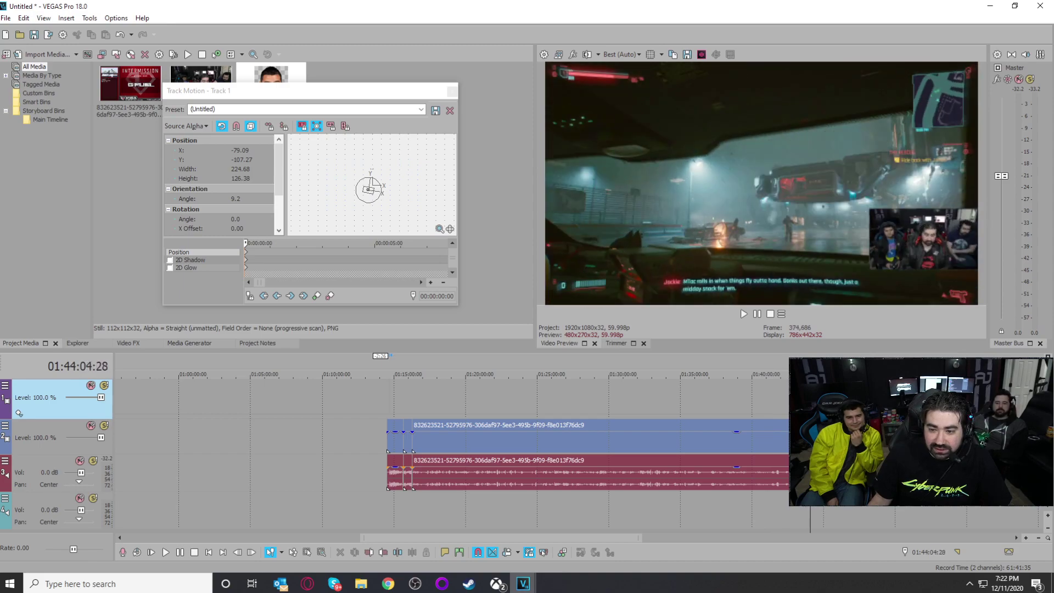
pyautogui.scroll(5, 746, 406)
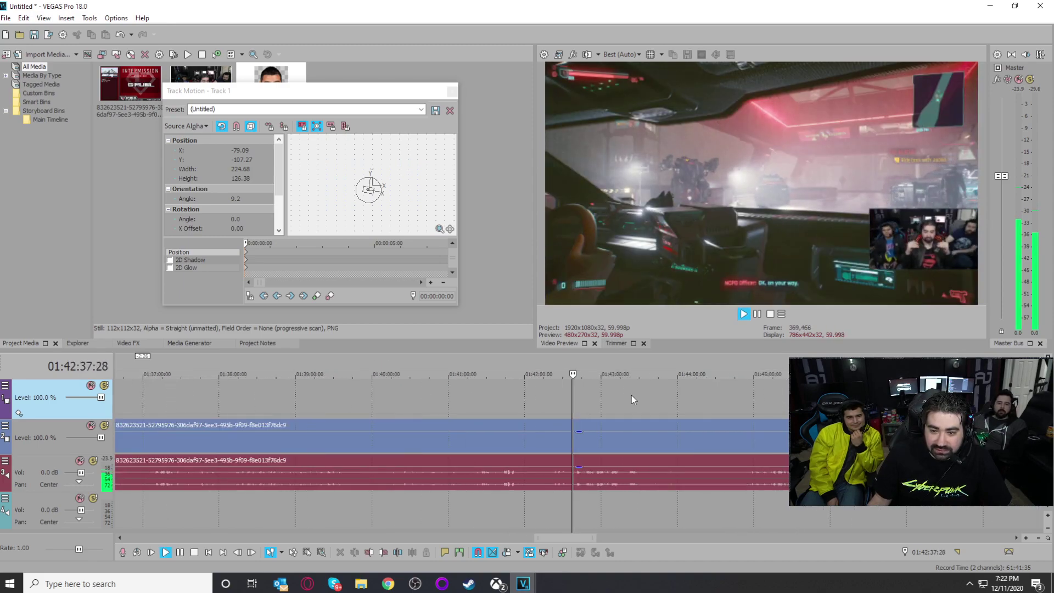
pyautogui.click(605, 402)
pyautogui.click(754, 403)
pyautogui.press('space')
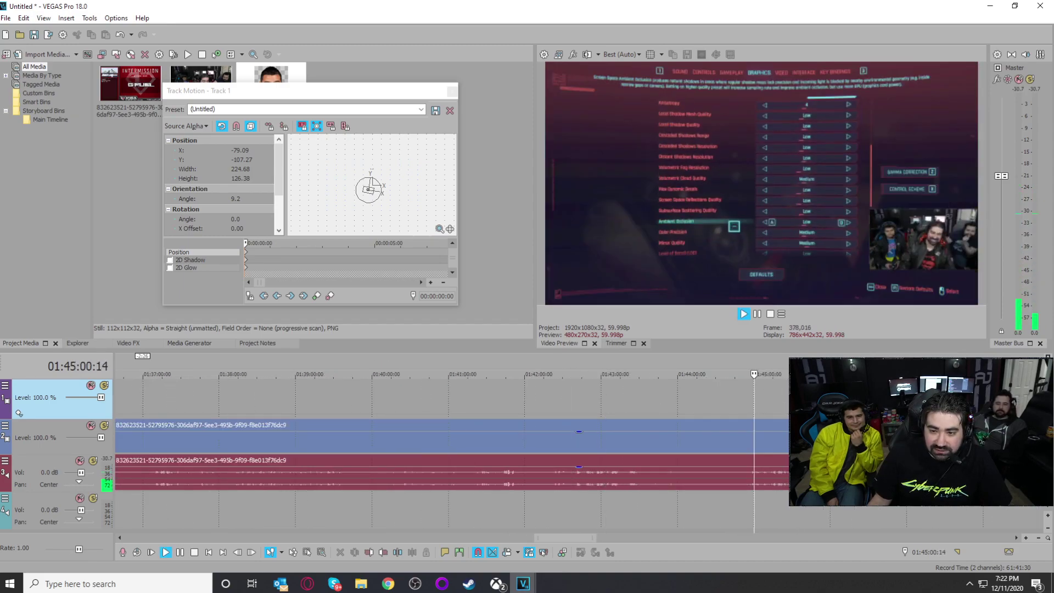
pyautogui.scroll(-3, 770, 406)
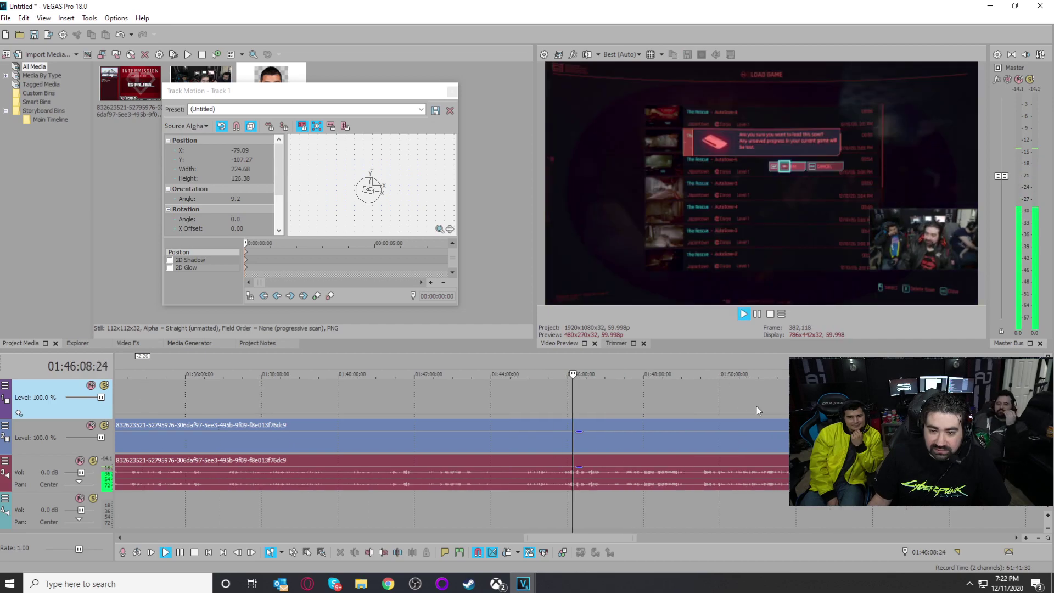
pyautogui.click(654, 402)
pyautogui.click(739, 403)
pyautogui.scroll(-6, 653, 412)
pyautogui.scroll(-3, 631, 412)
pyautogui.moveTo(666, 405); pyautogui.dragTo(695, 401)
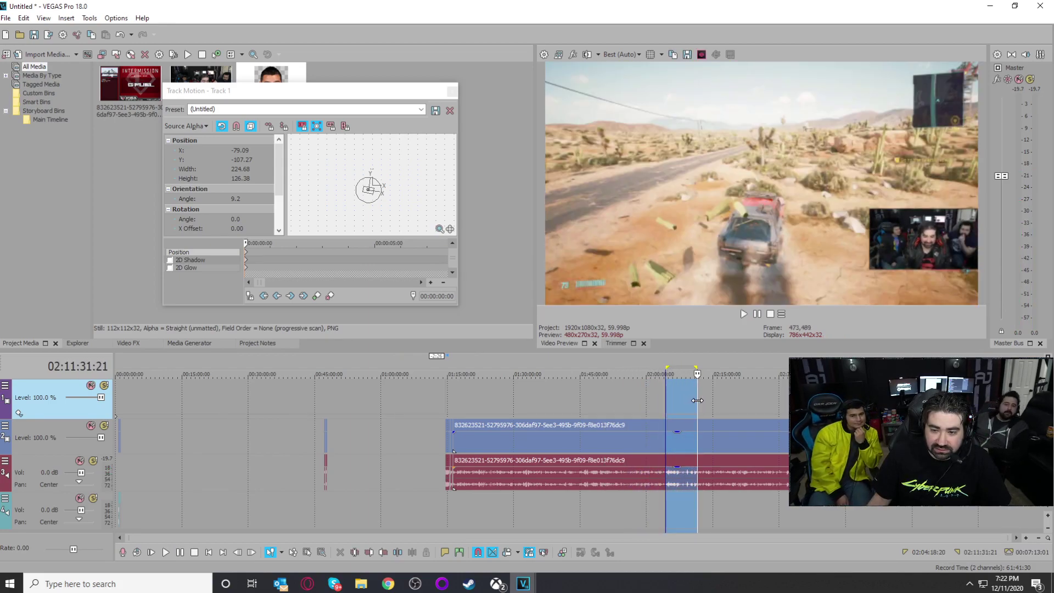
# Step: Split the second recording at about 02:10:12, where the car is about to leave the garage
pyautogui.scroll(3, 653, 407)
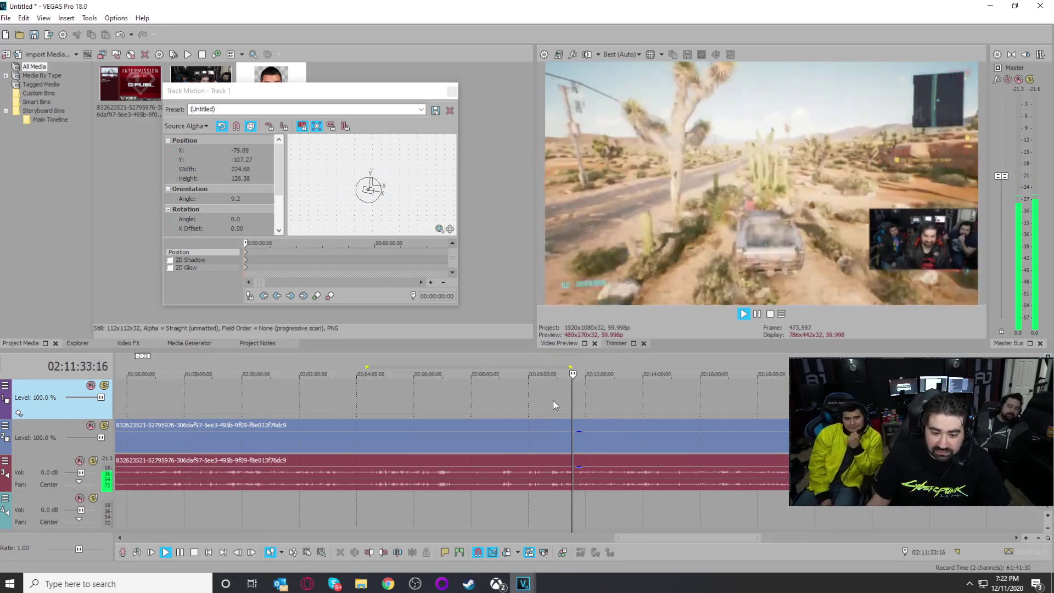
pyautogui.click(556, 401)
pyautogui.scroll(4, 582, 410)
pyautogui.click(471, 407)
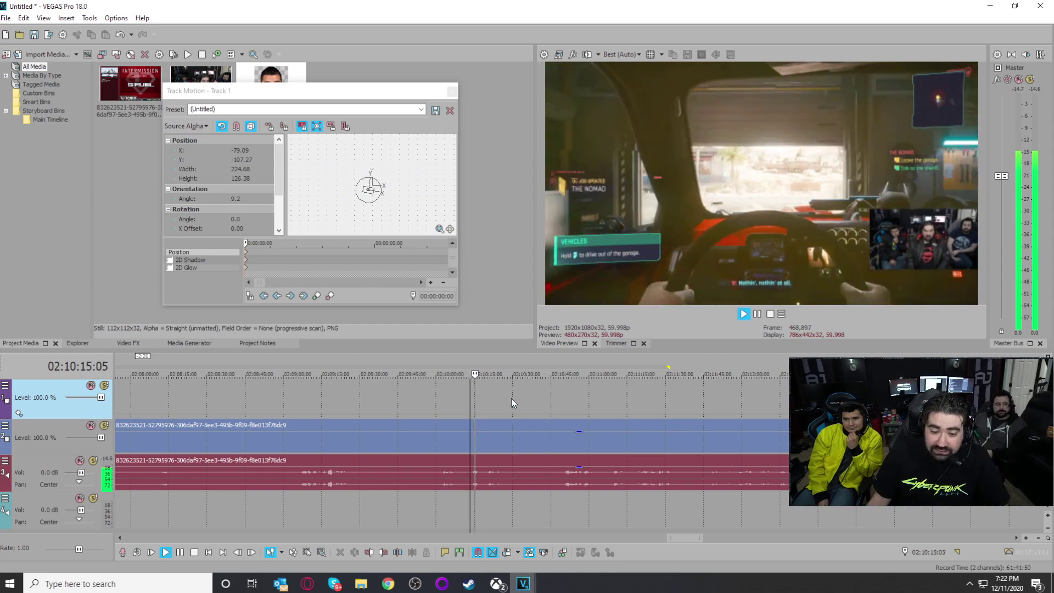
pyautogui.press('s')
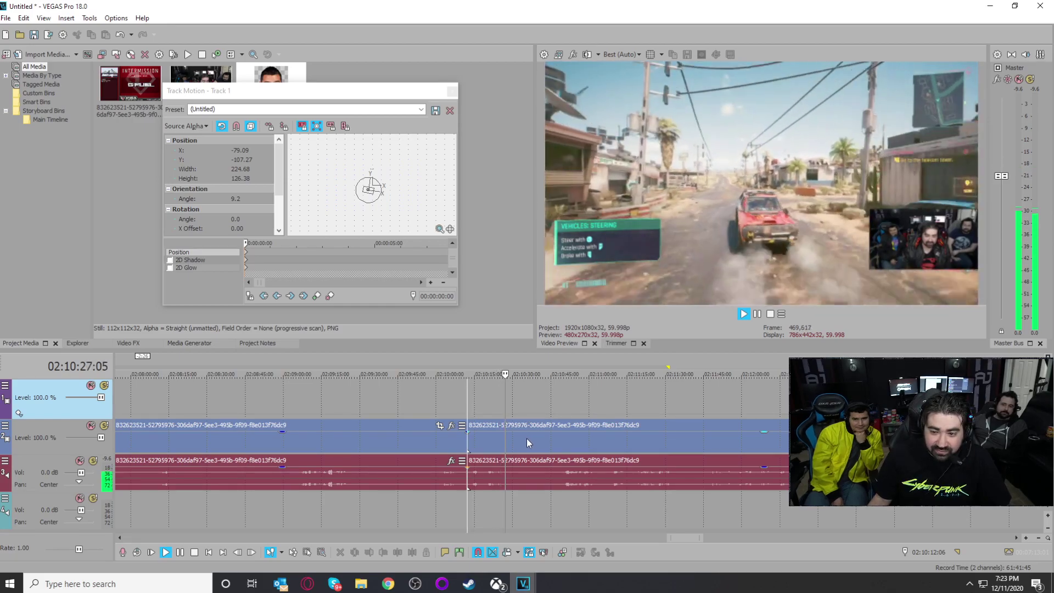
# Step: Cut out the driving section from about 02:10:30 to 02:10:48 and move the preceding clip to slightly overlap the following one
pyautogui.click(514, 441)
pyautogui.scroll(4, 522, 448)
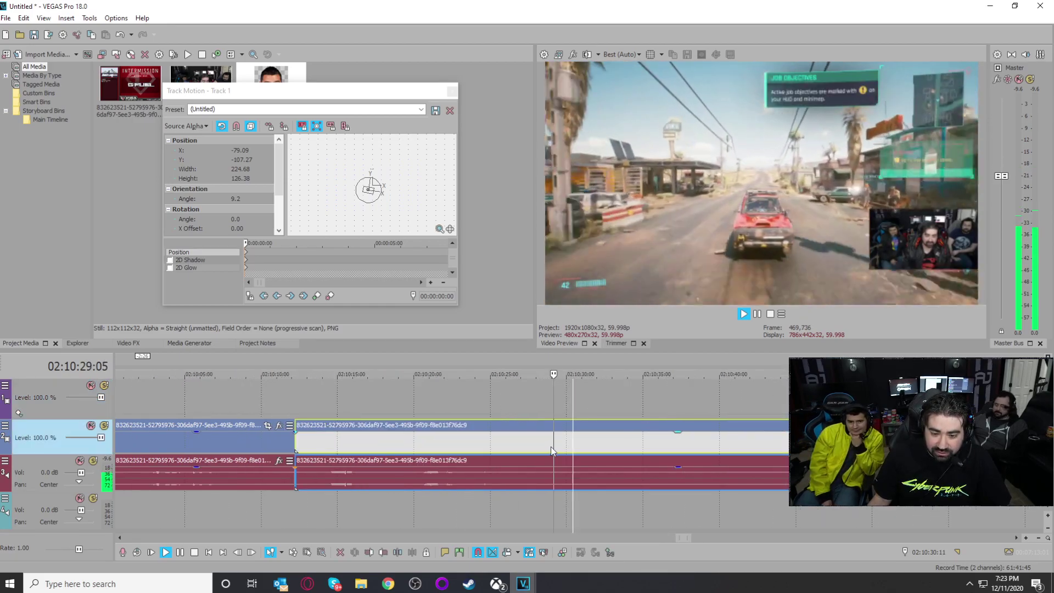
pyautogui.press('s')
pyautogui.click(712, 452)
pyautogui.press('space')
pyautogui.press('space')
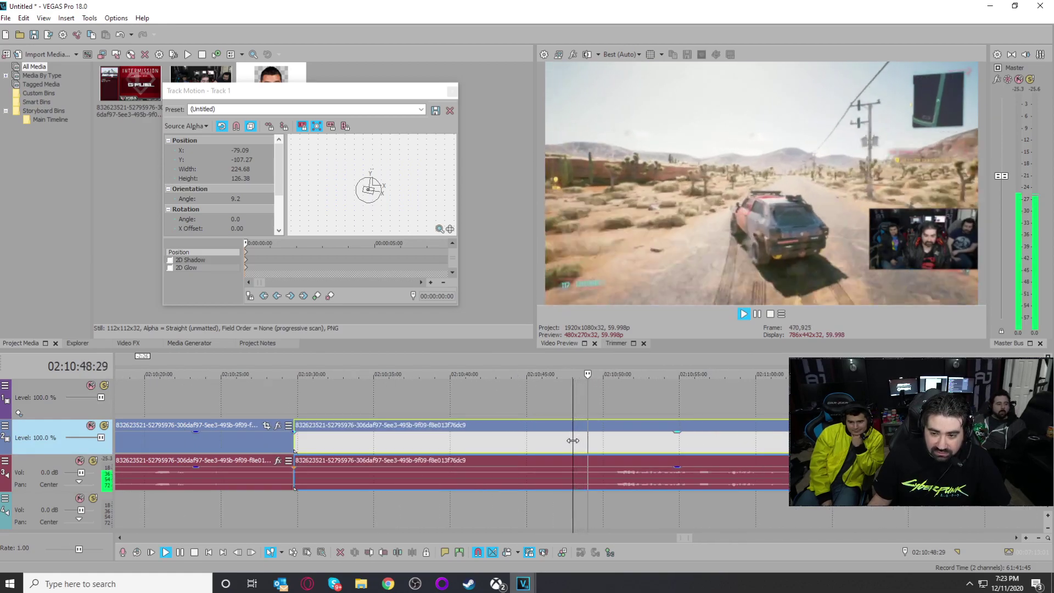
pyautogui.press('s')
pyautogui.scroll(-2, 439, 444)
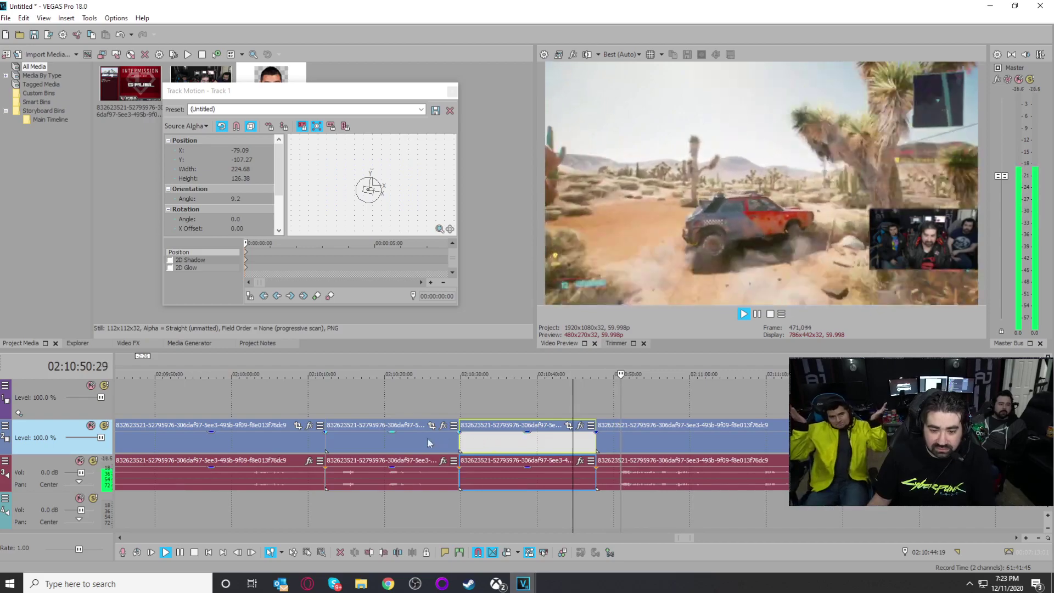
pyautogui.press('Delete')
pyautogui.moveTo(387, 442); pyautogui.dragTo(534, 441)
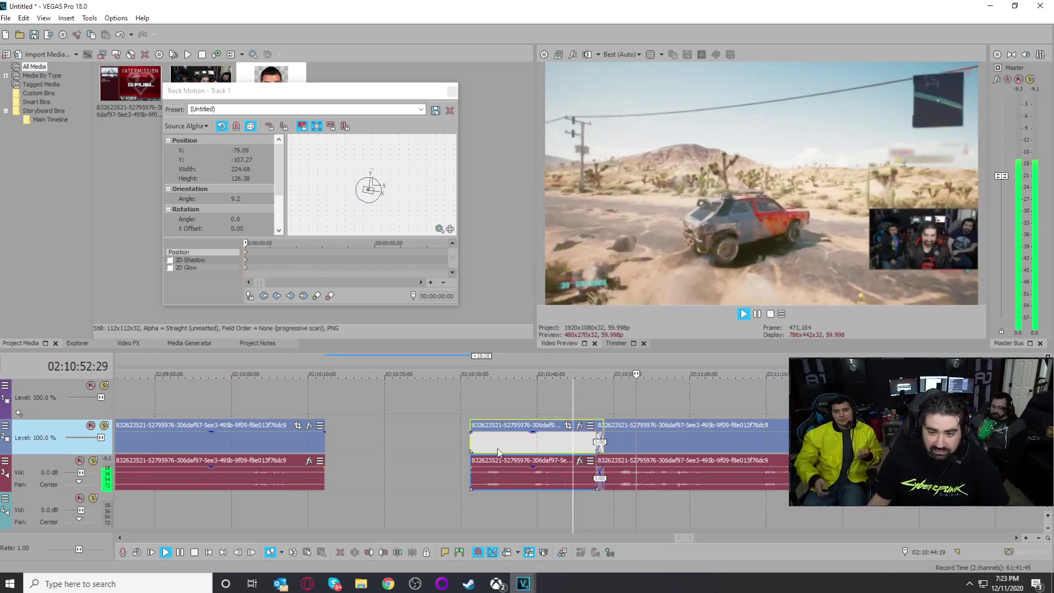
pyautogui.scroll(-2, 460, 447)
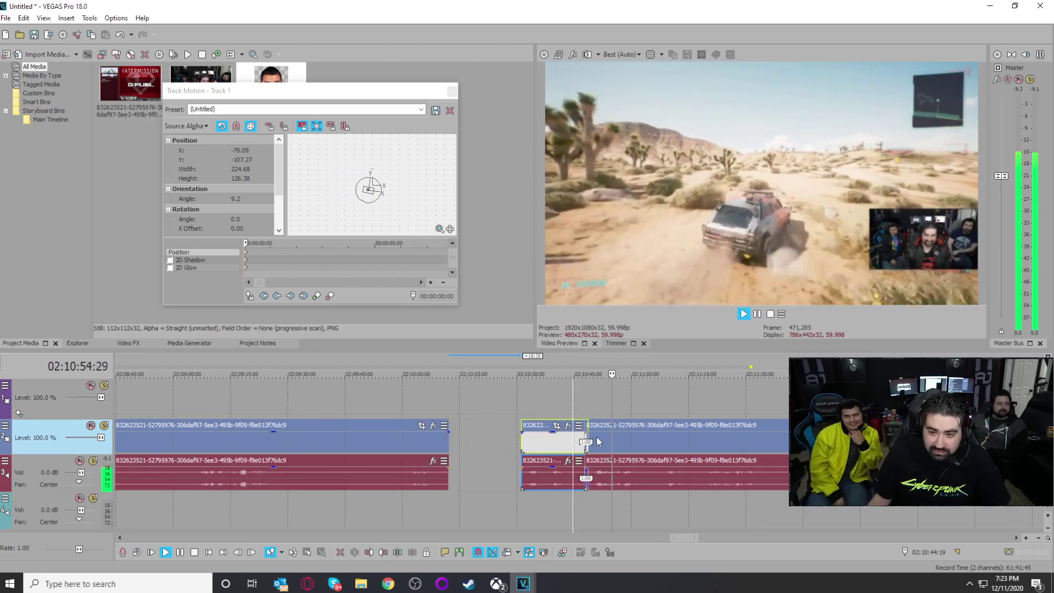
# Step: Split the remaining desert driving footage at about 02:10:58
pyautogui.click(622, 442)
pyautogui.scroll(2, 604, 445)
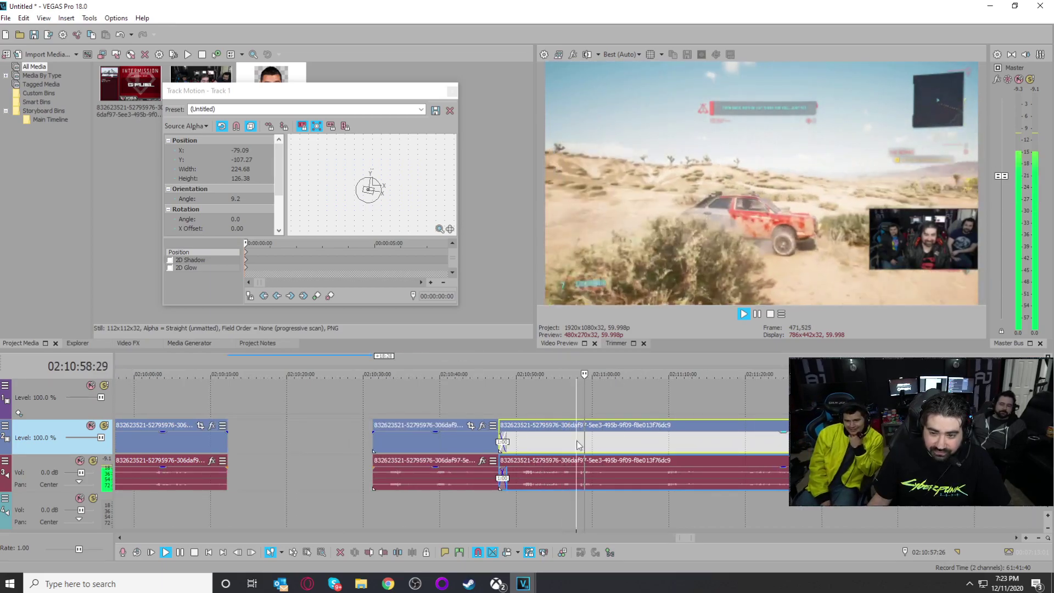
pyautogui.press('s')
# Step: Split the driving footage at about 02:11:08 and delete the section between 02:10:58 and that cut
pyautogui.click(730, 444)
pyautogui.scroll(-3, 730, 444)
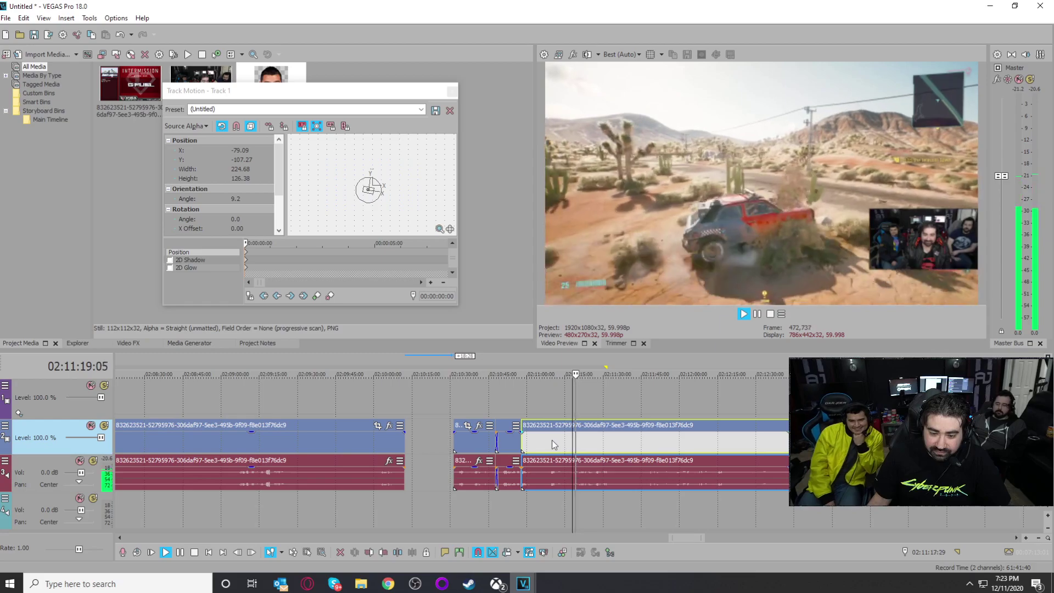
pyautogui.scroll(3, 552, 440)
pyautogui.click(555, 441)
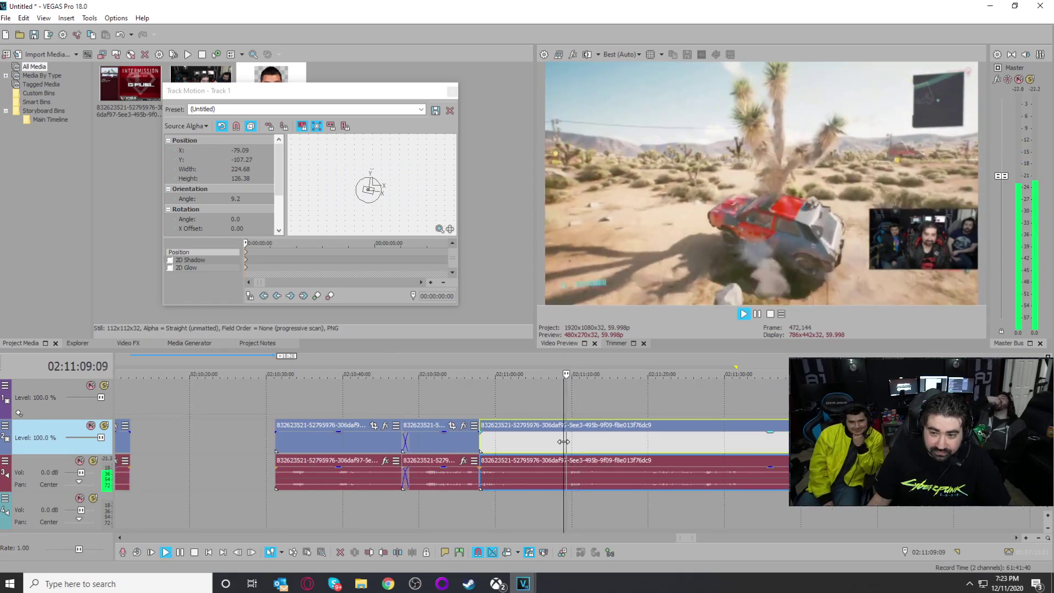
pyautogui.click(554, 440)
pyautogui.press('s')
pyautogui.click(528, 440)
pyautogui.press('Delete')
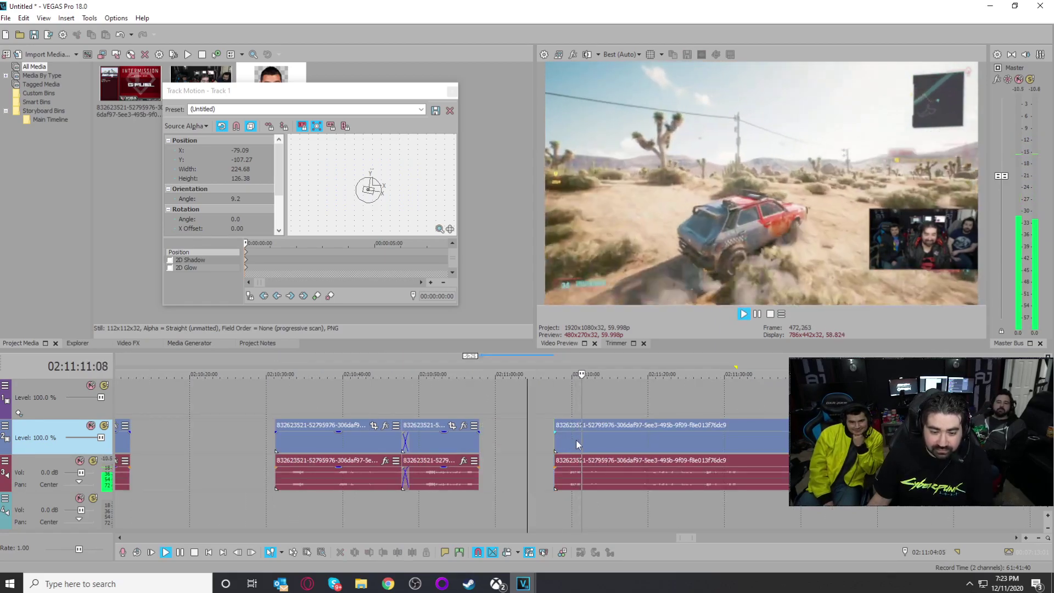
# Step: Move the remaining desert driving footage to slightly overlap the preceding clip and split it at about 02:11:01
pyautogui.moveTo(577, 443); pyautogui.dragTo(498, 441)
pyautogui.click(495, 442)
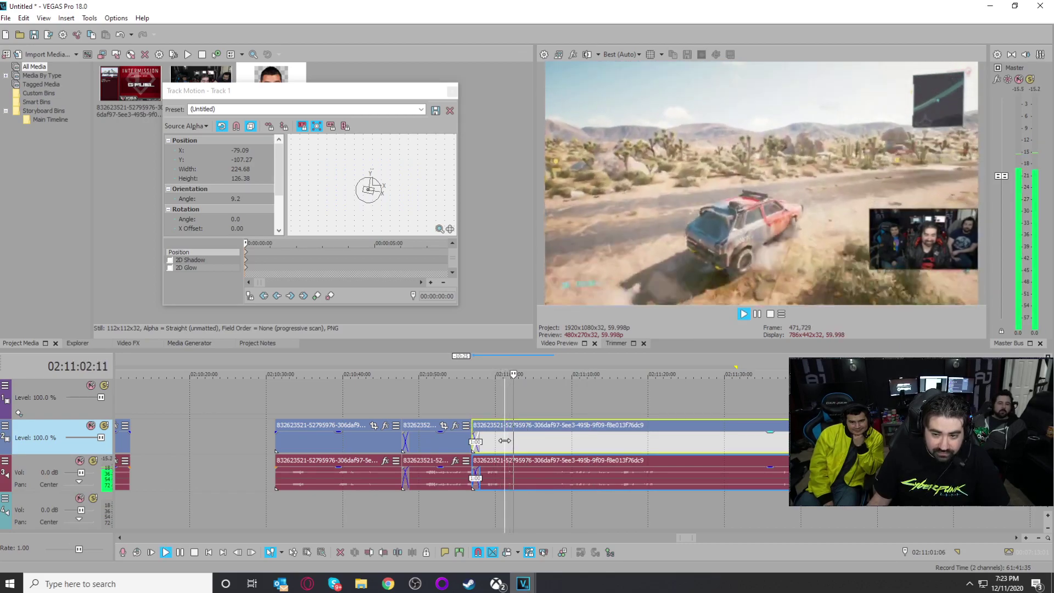
pyautogui.press('s')
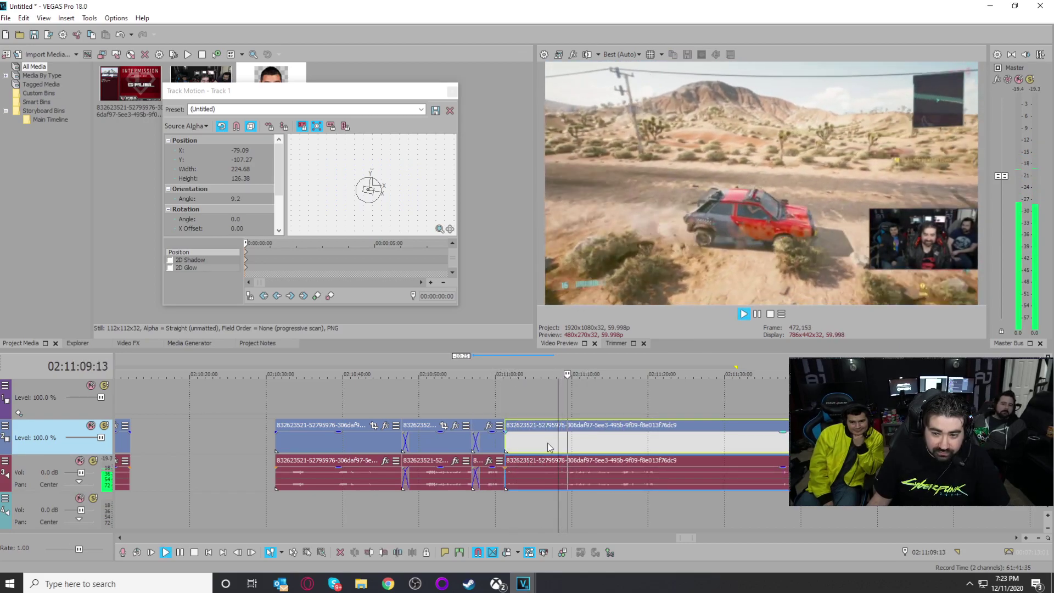
# Step: Review the driving footage past the crash through the roadside plants and split it at about 02:11:25
pyautogui.click(547, 447)
pyautogui.click(538, 442)
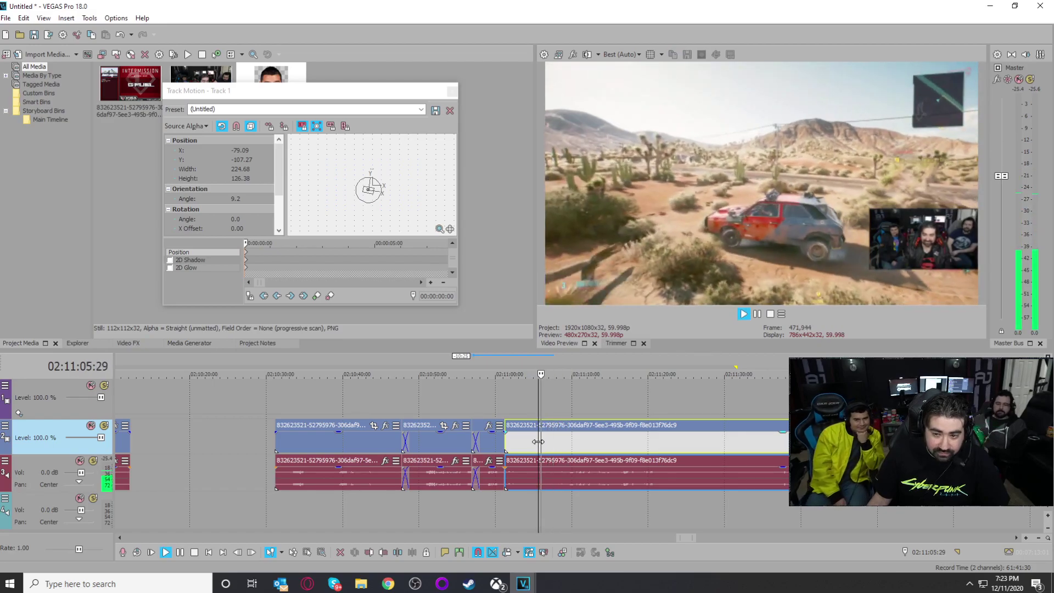
pyautogui.click(526, 442)
pyautogui.click(512, 445)
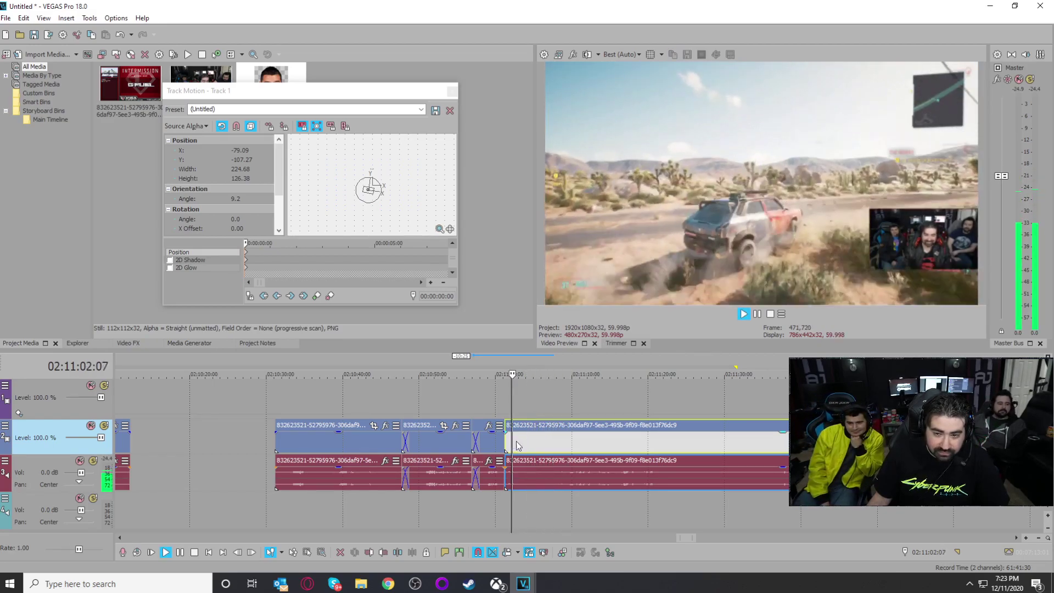
pyautogui.scroll(-2, 549, 442)
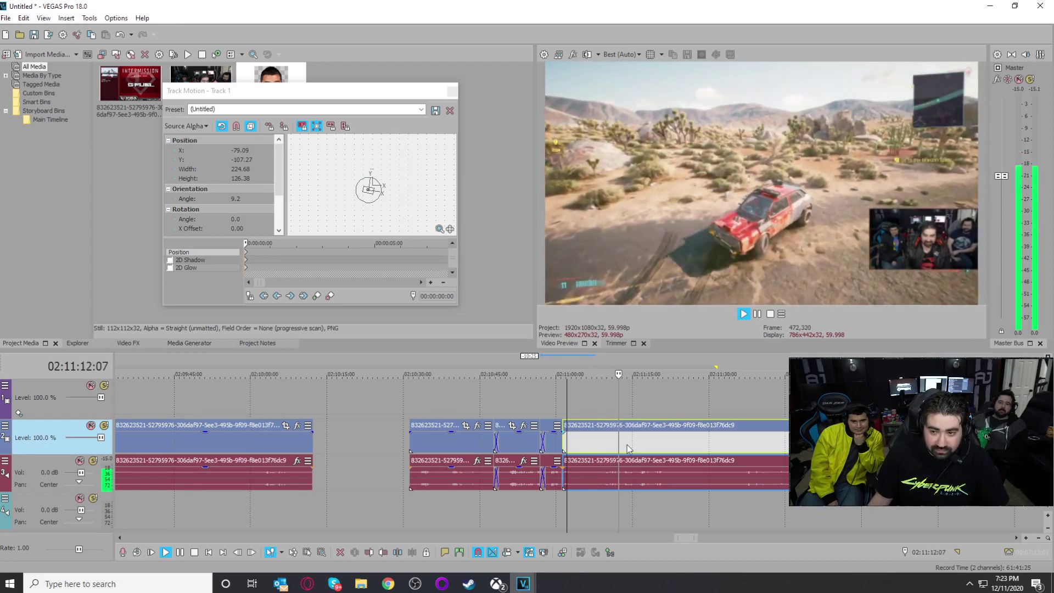
pyautogui.scroll(-1, 629, 449)
pyautogui.click(599, 445)
pyautogui.scroll(3, 571, 447)
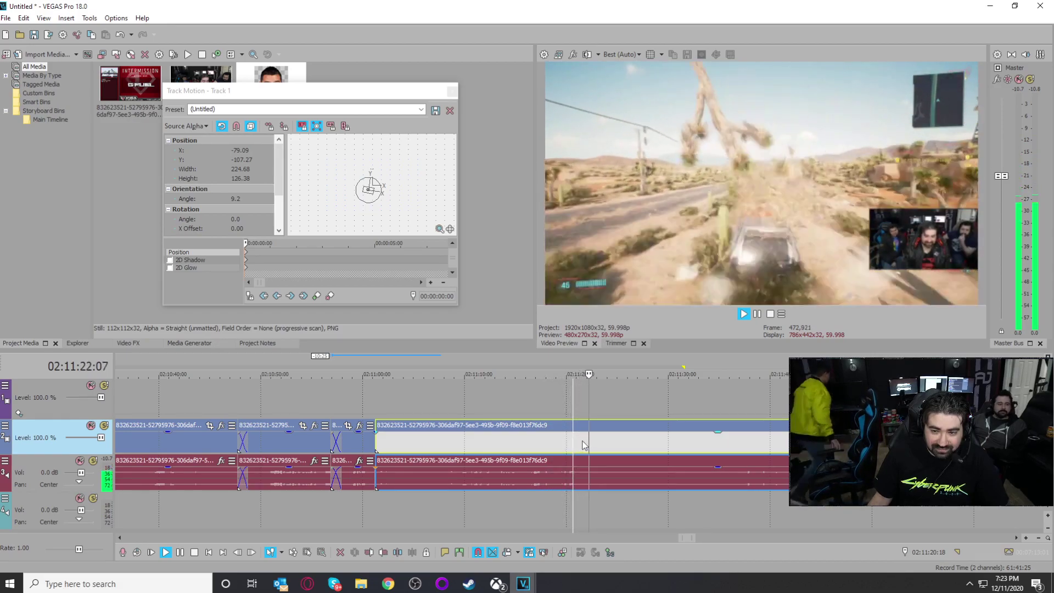
pyautogui.click(619, 444)
pyautogui.press('s')
# Step: Skim the remaining footage from about 02:13:36 to 02:16:31 for where the tower scene starts
pyautogui.scroll(-4, 765, 461)
pyautogui.click(673, 456)
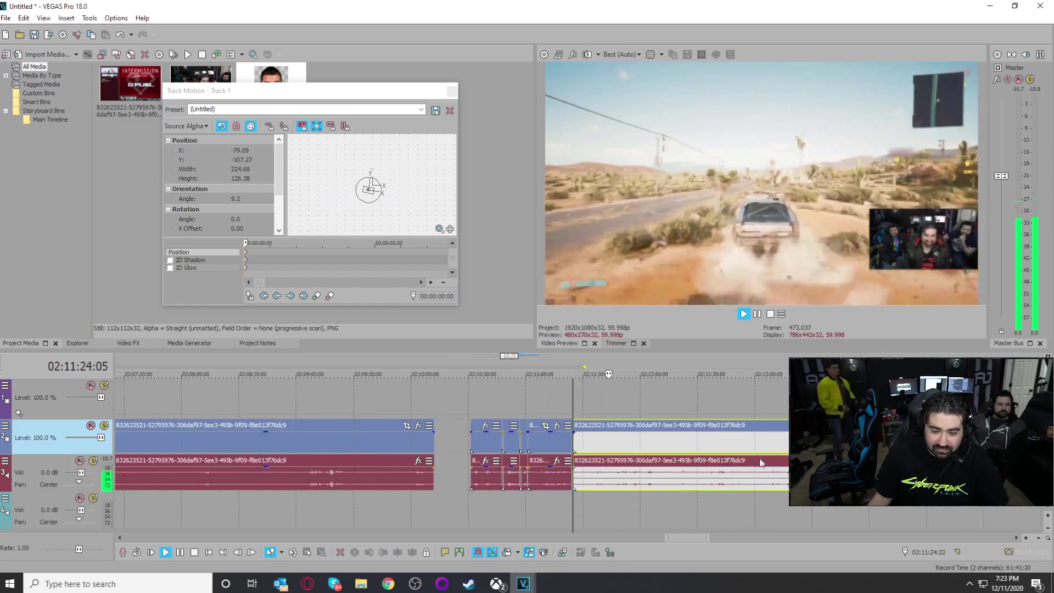
pyautogui.click(824, 456)
pyautogui.scroll(-1, 769, 454)
pyautogui.scroll(2, 717, 455)
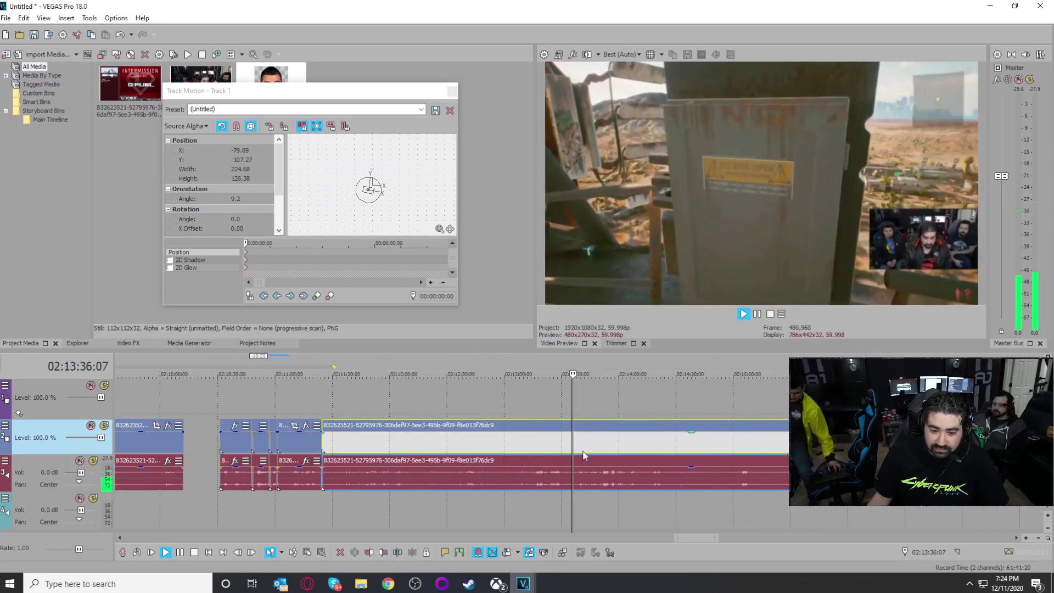
pyautogui.click(541, 445)
pyautogui.click(598, 450)
pyautogui.press('space')
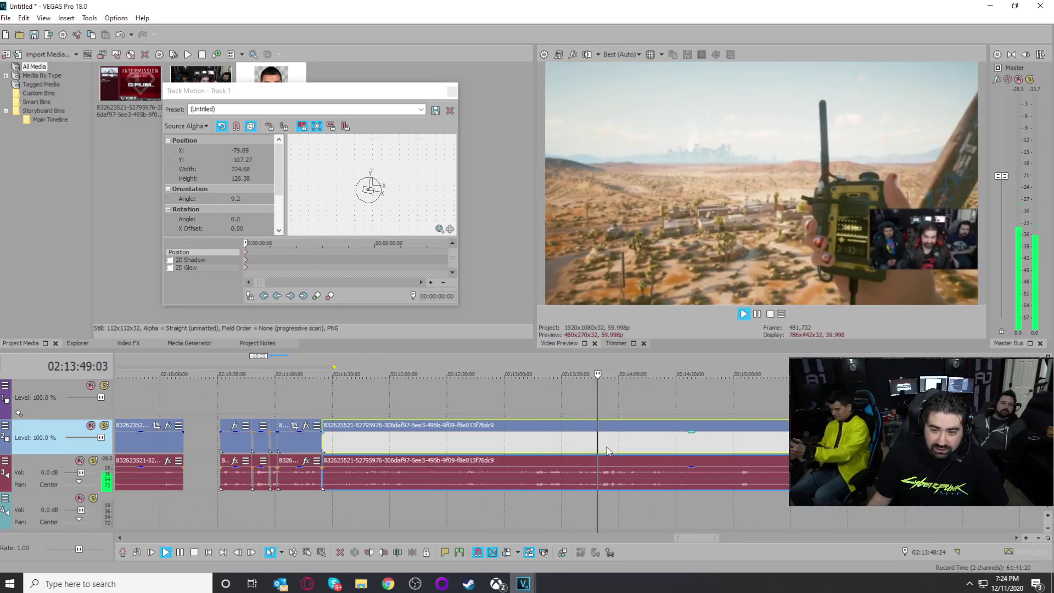
pyautogui.click(670, 450)
pyautogui.scroll(-3, 738, 456)
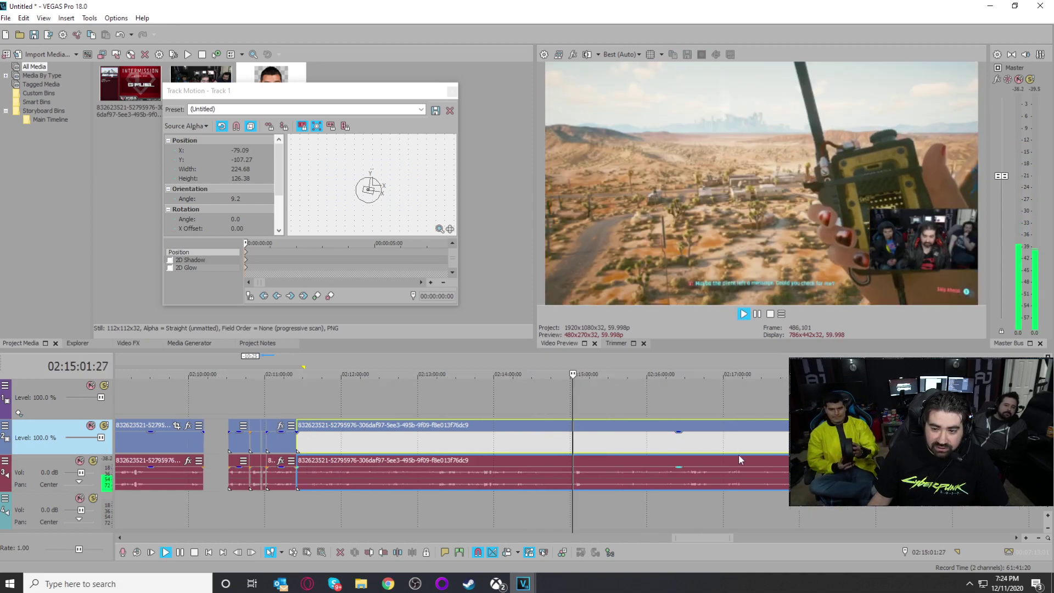
pyautogui.click(660, 453)
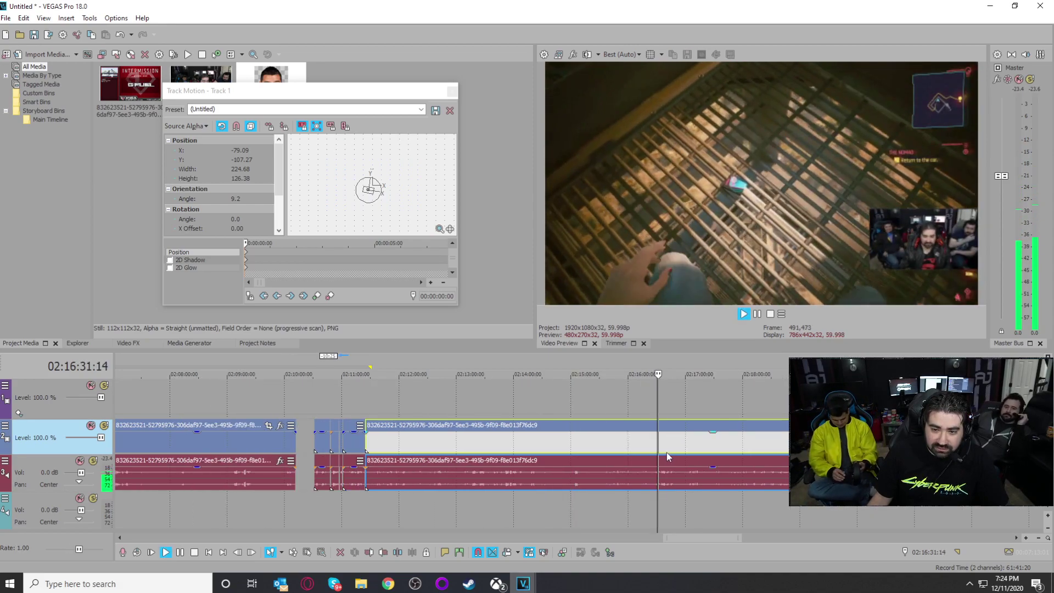
pyautogui.click(646, 450)
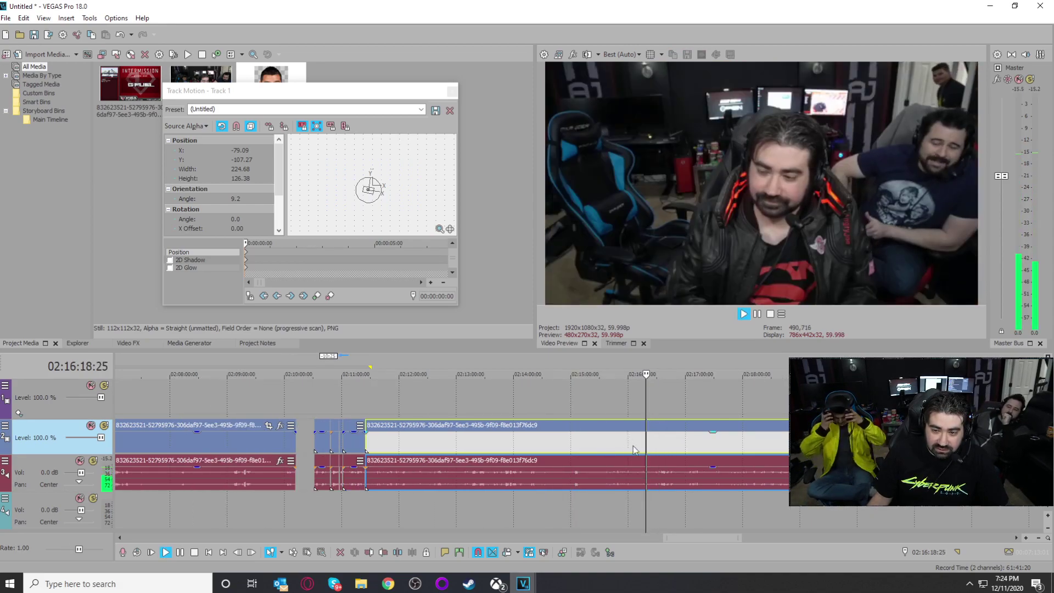
pyautogui.click(579, 450)
pyautogui.click(603, 450)
pyautogui.click(627, 447)
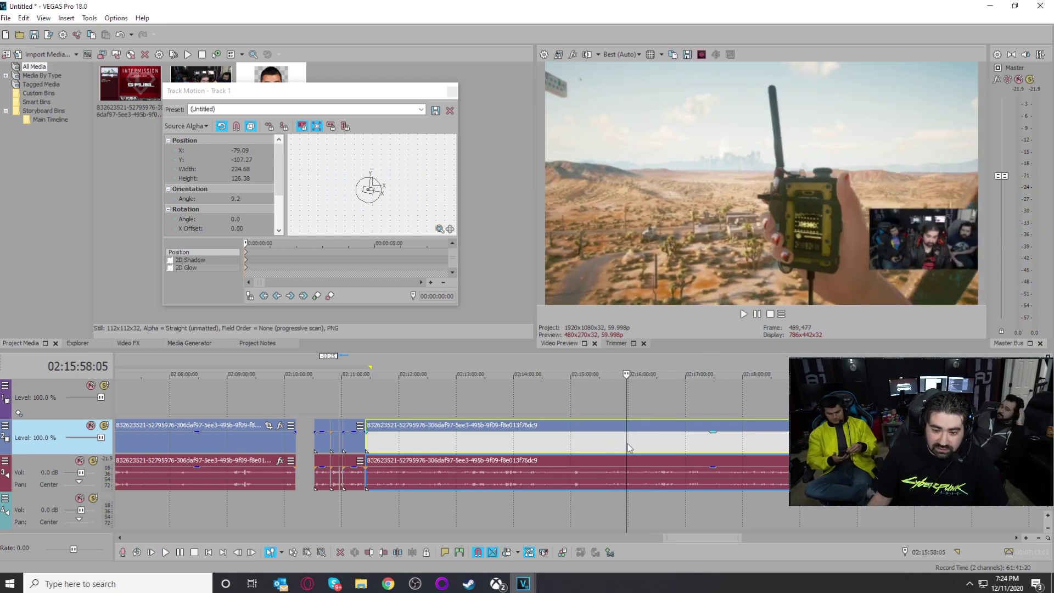
# Step: Split the footage at about 02:15:42, in the metal grate scene, and delete the section between 02:11:25 and that cut
pyautogui.scroll(3, 626, 447)
pyautogui.click(534, 443)
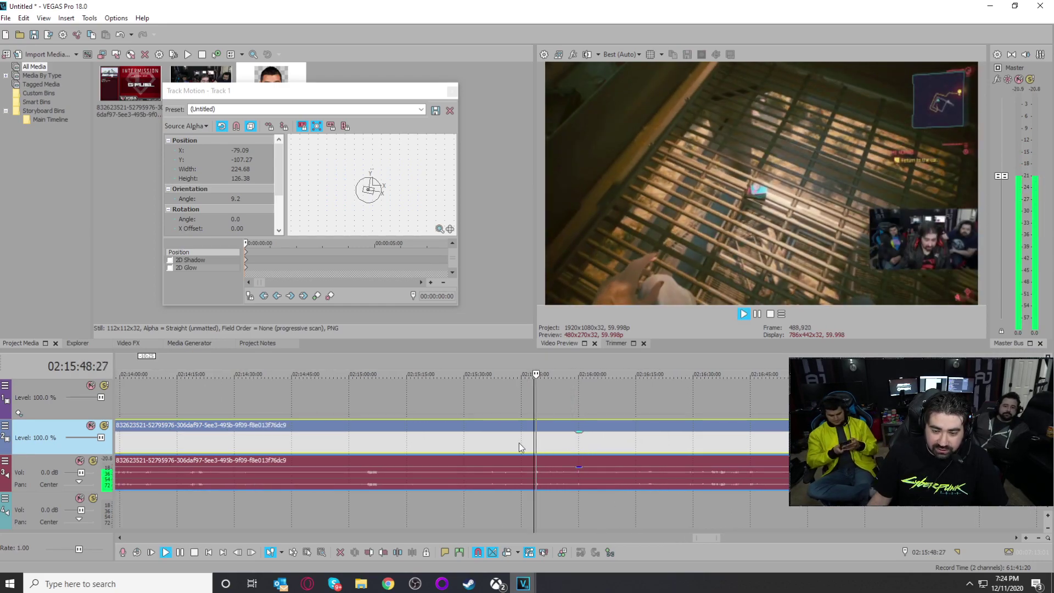
pyautogui.click(519, 442)
pyautogui.click(495, 443)
pyautogui.click(511, 442)
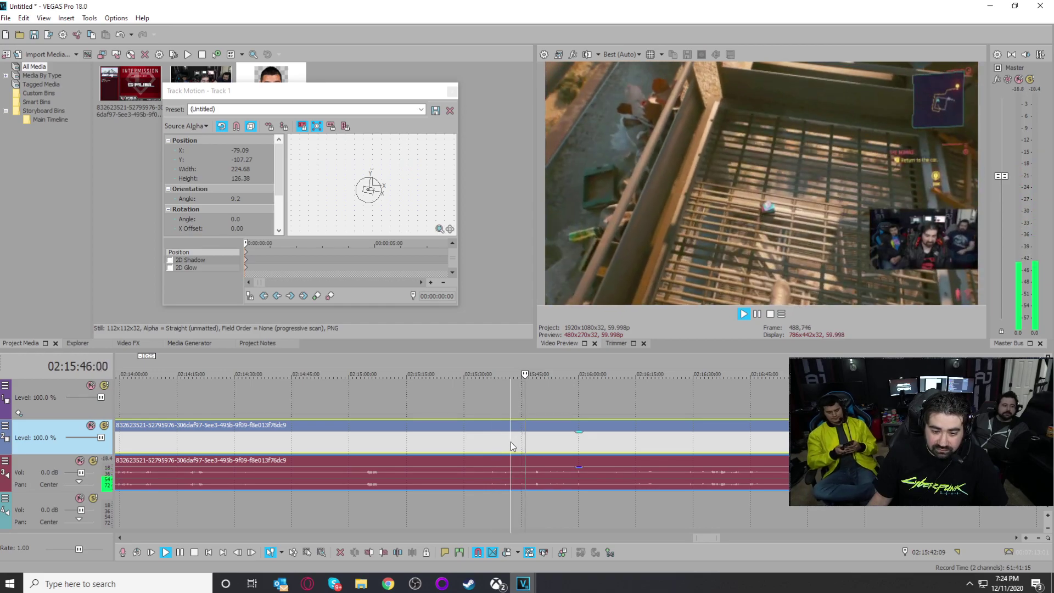
pyautogui.press('s')
pyautogui.click(466, 443)
pyautogui.scroll(-3, 562, 446)
pyautogui.press('Delete')
# Step: Move the metal grate footage up to the desert driving clip so that they overlap by one second
pyautogui.moveTo(614, 444); pyautogui.dragTo(283, 444)
pyautogui.click(258, 512)
pyautogui.press('space')
pyautogui.scroll(6, 521, 498)
pyautogui.press('space')
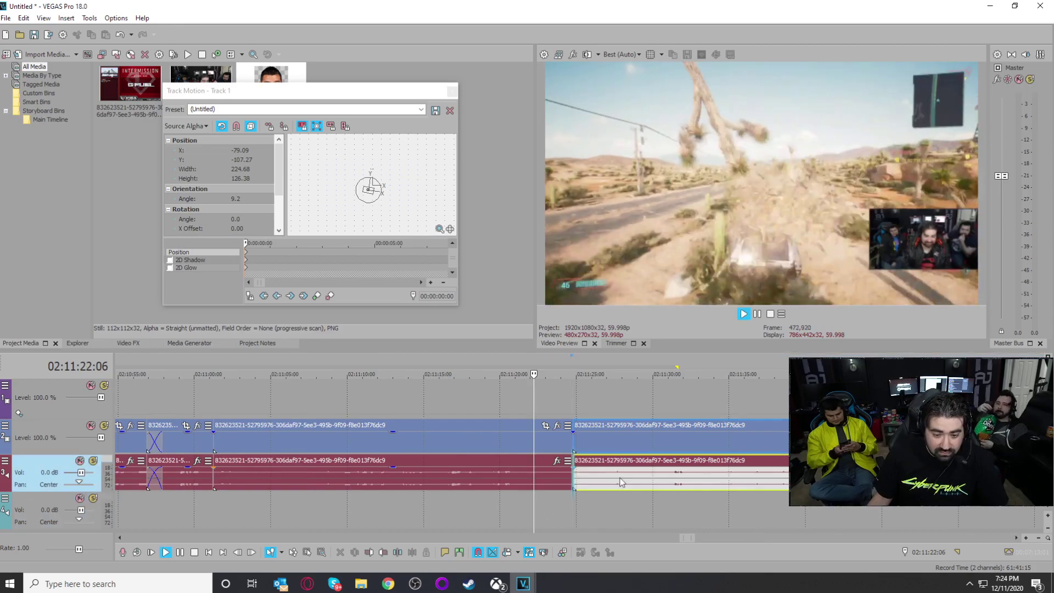
pyautogui.moveTo(619, 482); pyautogui.dragTo(604, 482)
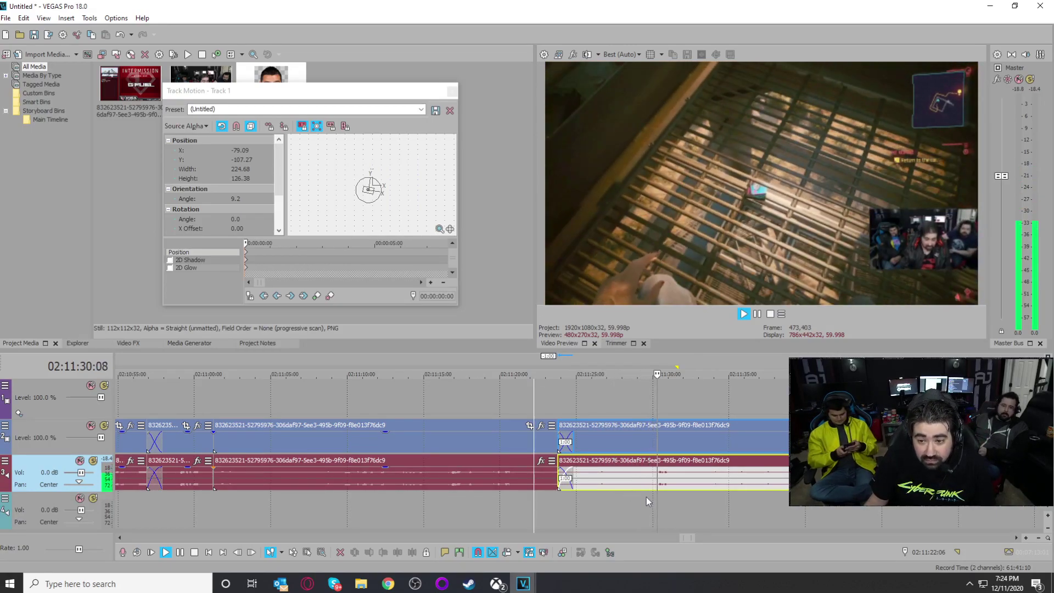
# Step: Split the metal grate footage at about 02:11:38, 02:11:46 and 02:11:52
pyautogui.scroll(-4, 667, 493)
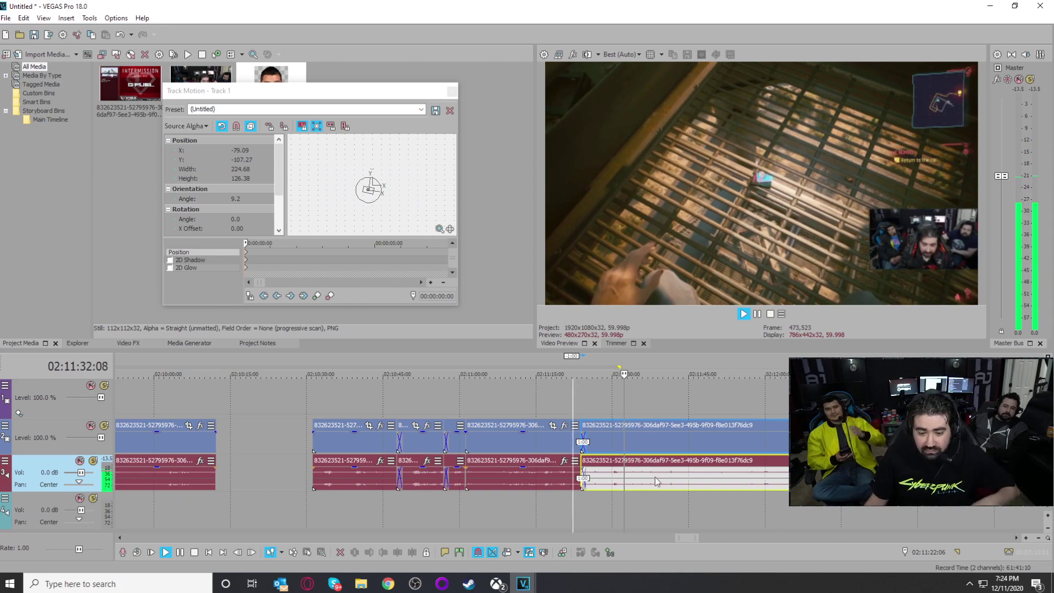
pyautogui.scroll(3, 625, 492)
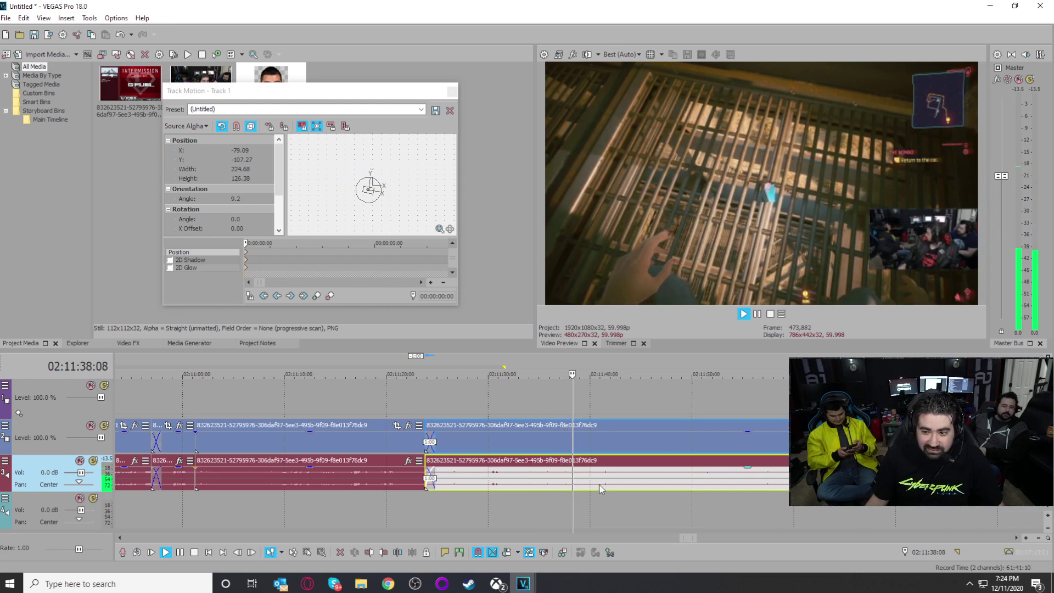
pyautogui.click(570, 451)
pyautogui.press('s')
pyautogui.click(653, 448)
pyautogui.press('s')
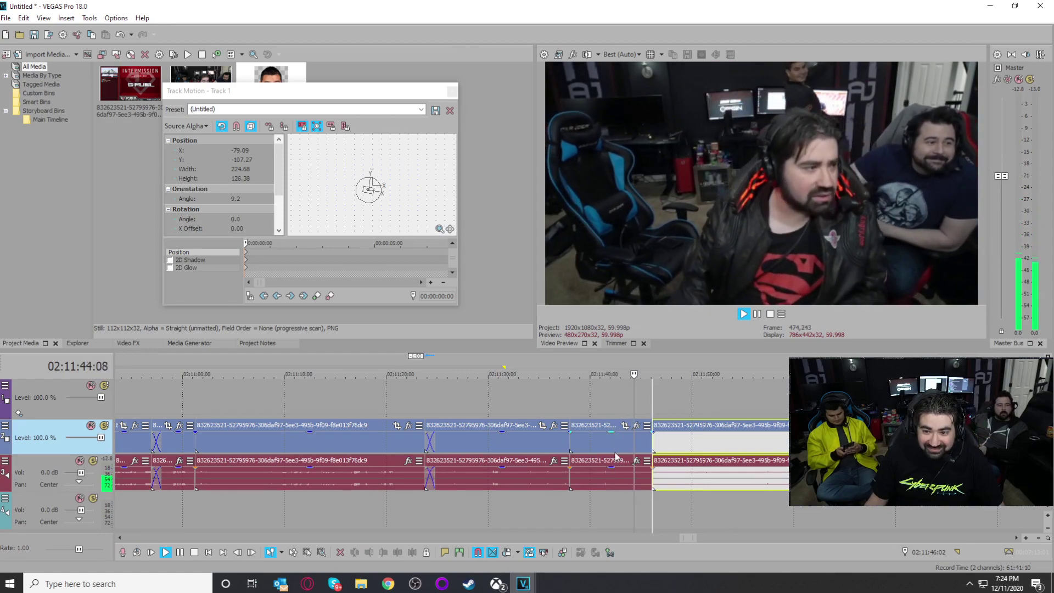
pyautogui.click(677, 442)
pyautogui.scroll(-2, 677, 442)
pyautogui.scroll(2, 578, 465)
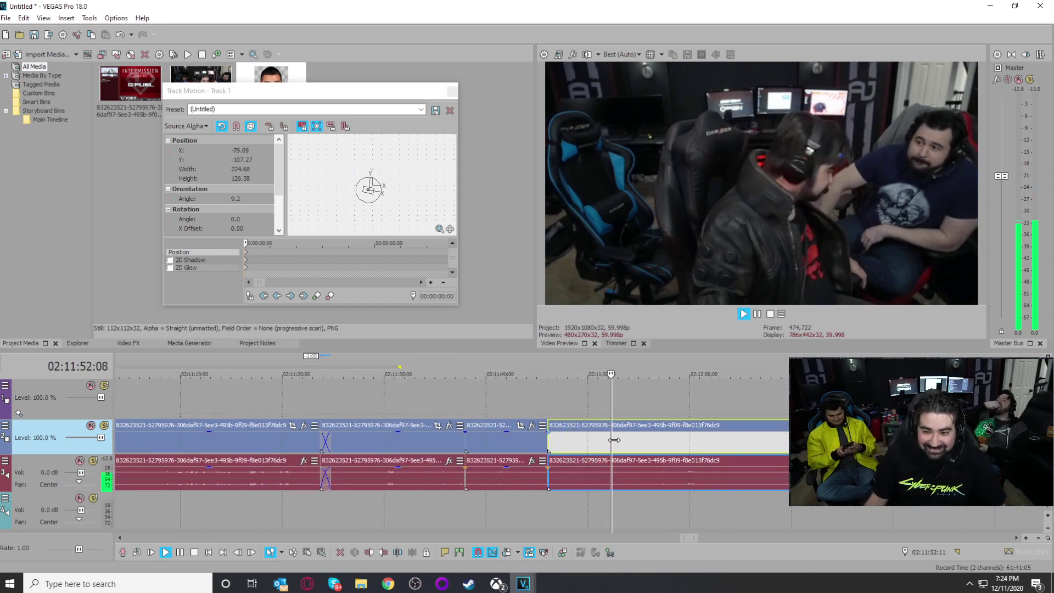
pyautogui.press('s')
# Step: Split the footage at about 02:12:18 and delete the section between 02:11:52 and that cut
pyautogui.click(845, 513)
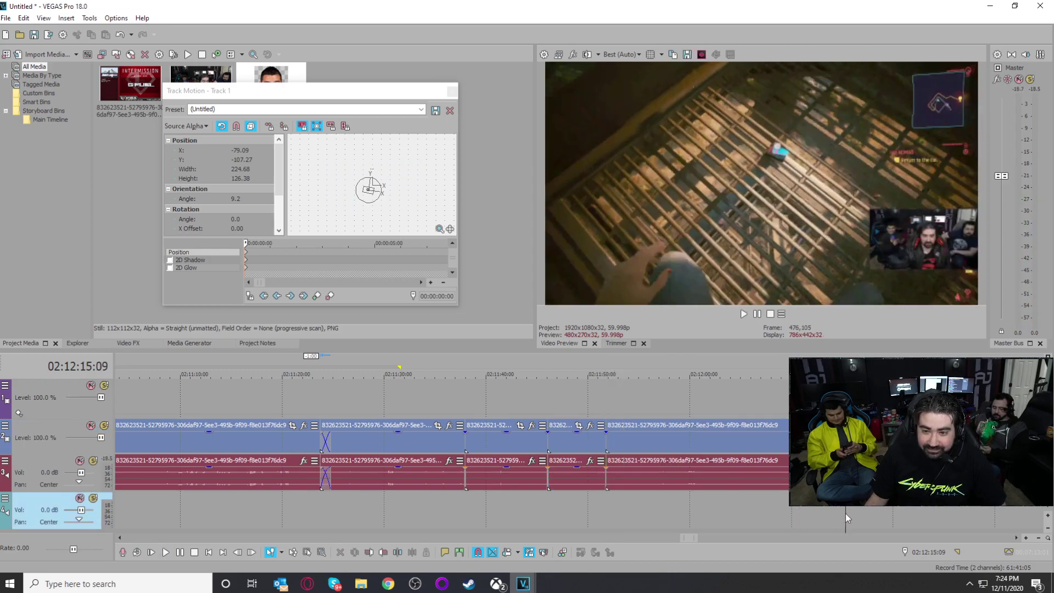
pyautogui.scroll(2, 846, 513)
pyautogui.press('space')
pyautogui.click(651, 512)
pyautogui.scroll(-1, 663, 512)
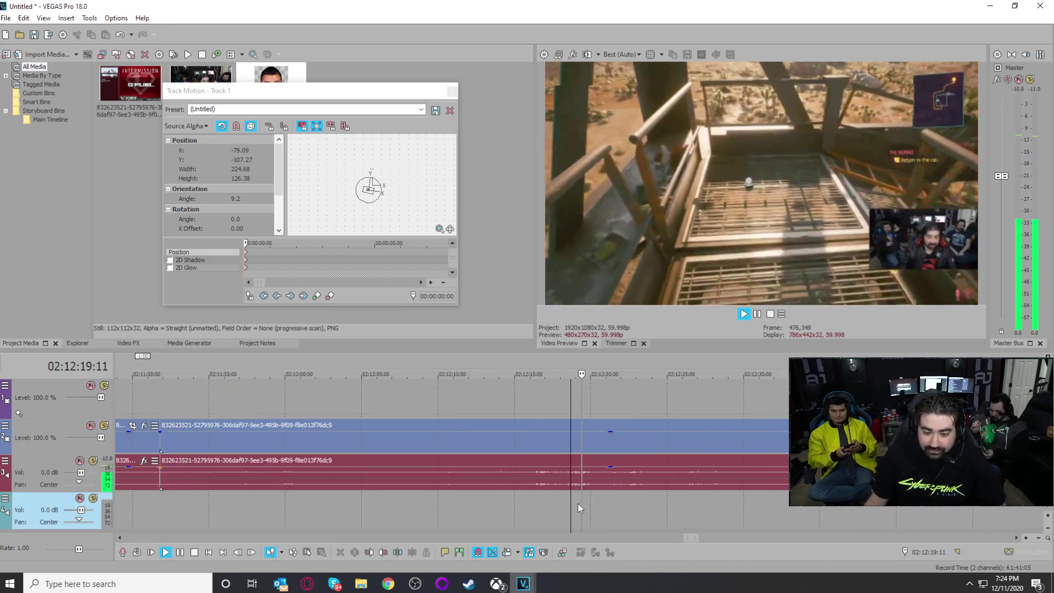
pyautogui.click(566, 478)
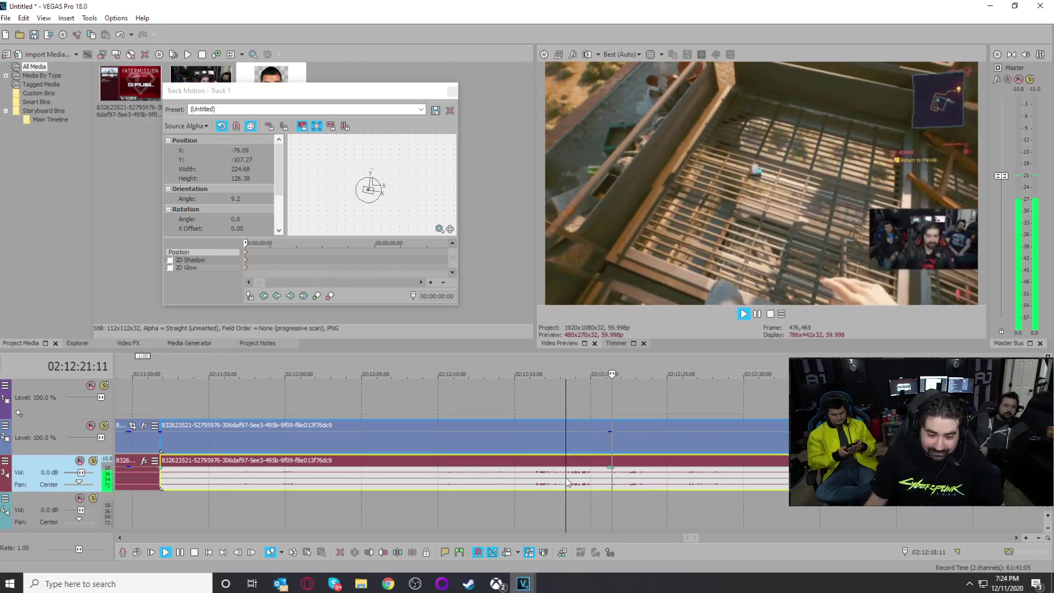
pyautogui.press('s')
pyautogui.click(525, 477)
pyautogui.press('Delete')
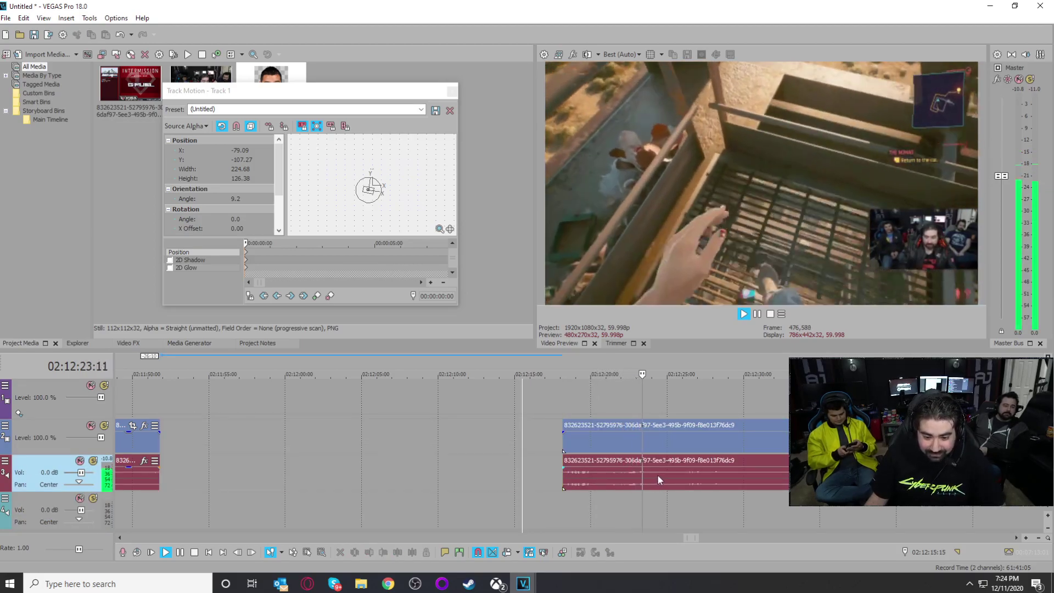
# Step: Split the footage at about 02:12:26 and move the short clip before the cut to slightly overlap the preceding one
pyautogui.press('s')
pyautogui.moveTo(640, 476); pyautogui.dragTo(261, 482)
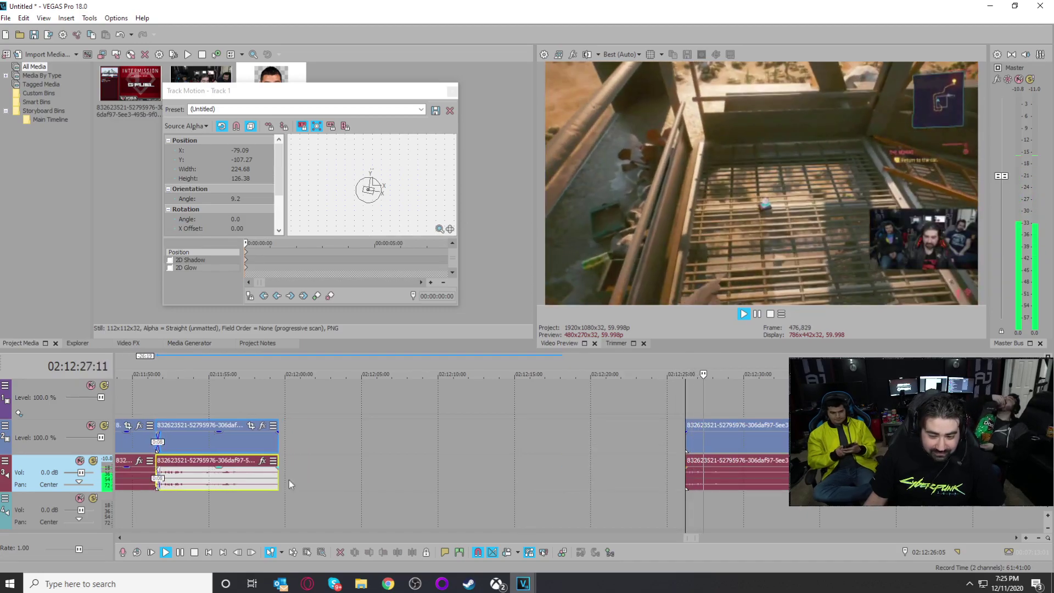
pyautogui.scroll(-1, 657, 497)
# Step: Split the remaining footage at about 02:13:32, in the tower climbing scene, and delete the section between 02:12:26 and that cut
pyautogui.click(734, 483)
pyautogui.scroll(-1, 715, 485)
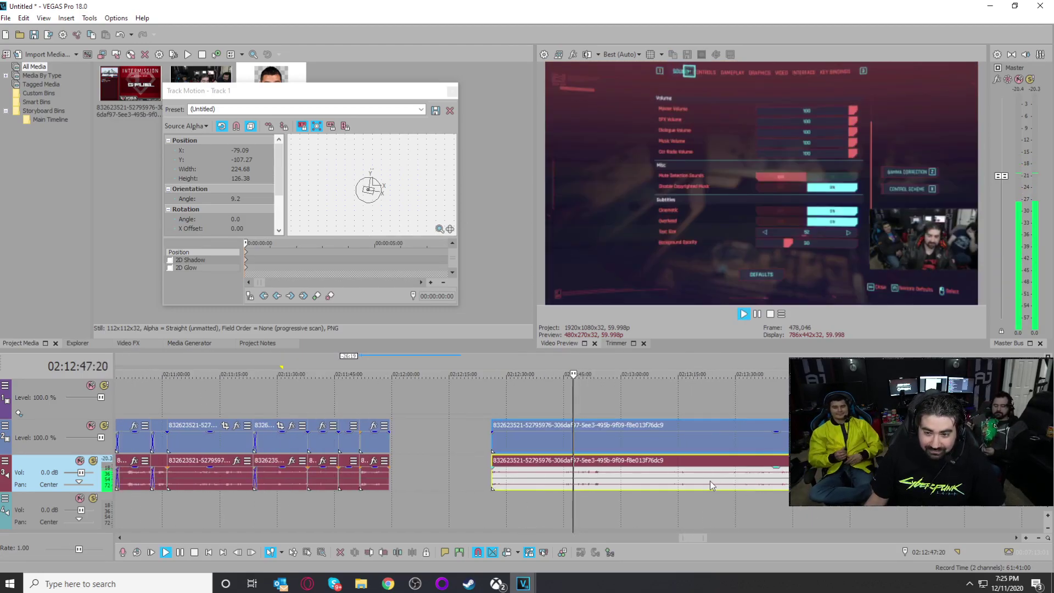
pyautogui.click(652, 483)
pyautogui.scroll(1, 653, 483)
pyautogui.scroll(-1, 688, 484)
pyautogui.click(663, 485)
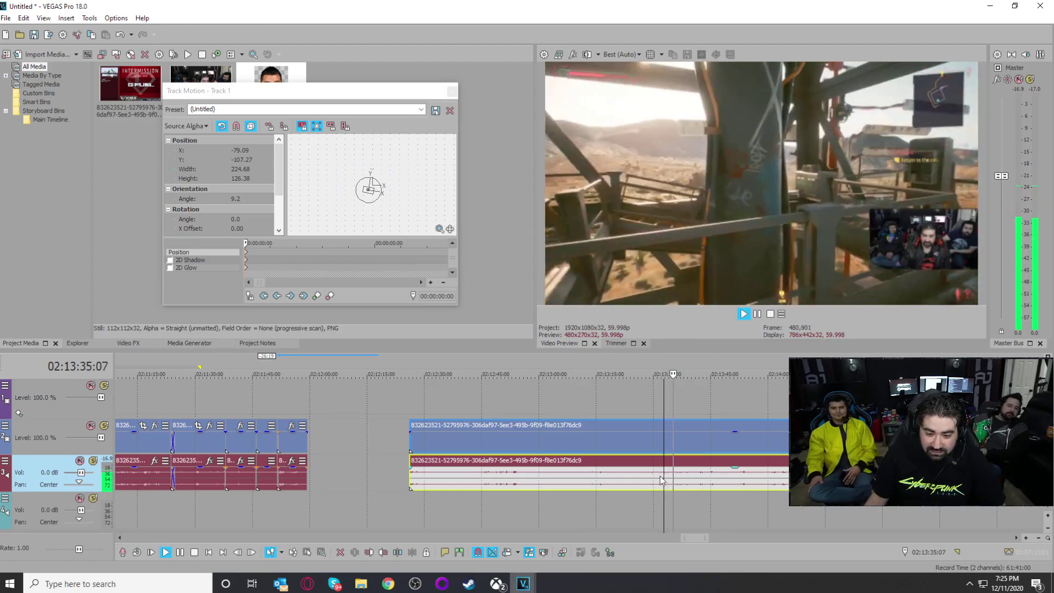
pyautogui.press('s')
pyautogui.click(615, 476)
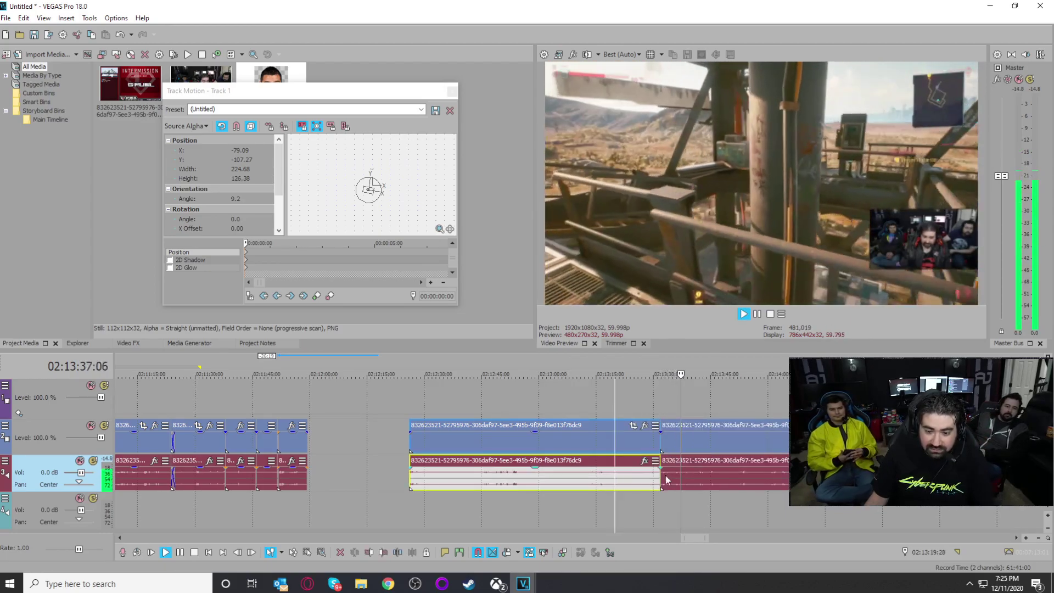
pyautogui.press('Delete')
# Step: Split the footage at about 02:13:41 and move the short tower clip before the cut to overlap the preceding one by one second
pyautogui.click(693, 475)
pyautogui.moveTo(695, 477); pyautogui.dragTo(326, 478)
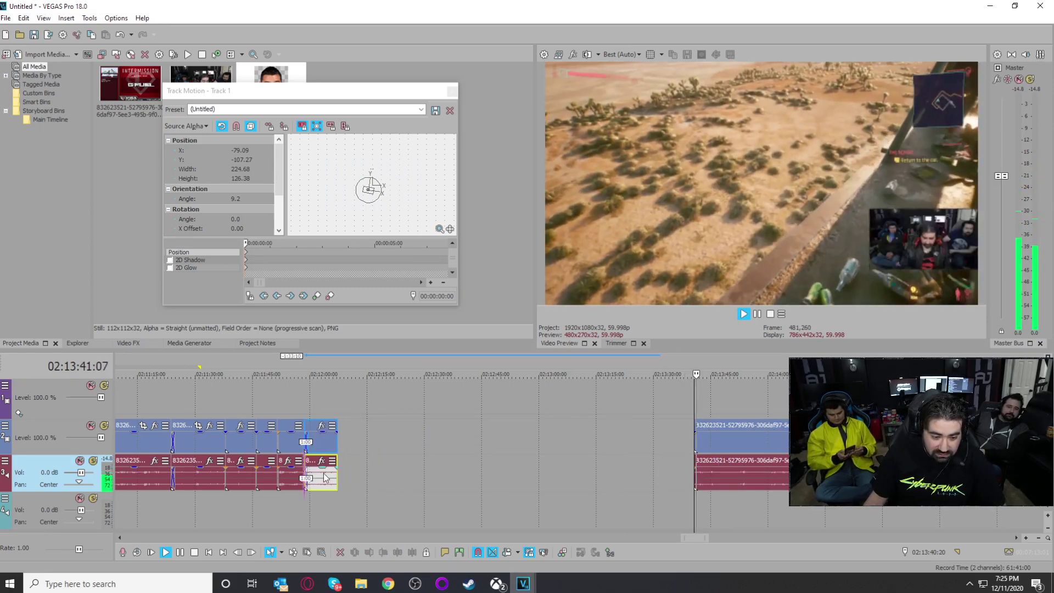
# Step: Move the remaining footage back toward the edited clips so that it starts at about 02:12:15
pyautogui.moveTo(739, 475); pyautogui.dragTo(423, 475)
pyautogui.click(406, 512)
pyautogui.scroll(5, 447, 509)
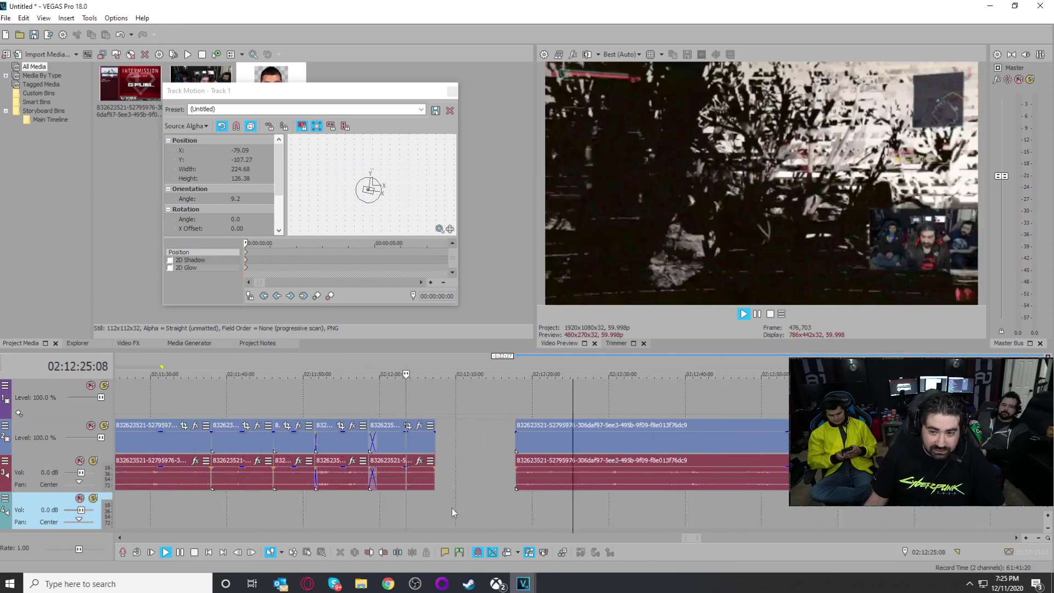
pyautogui.click(506, 506)
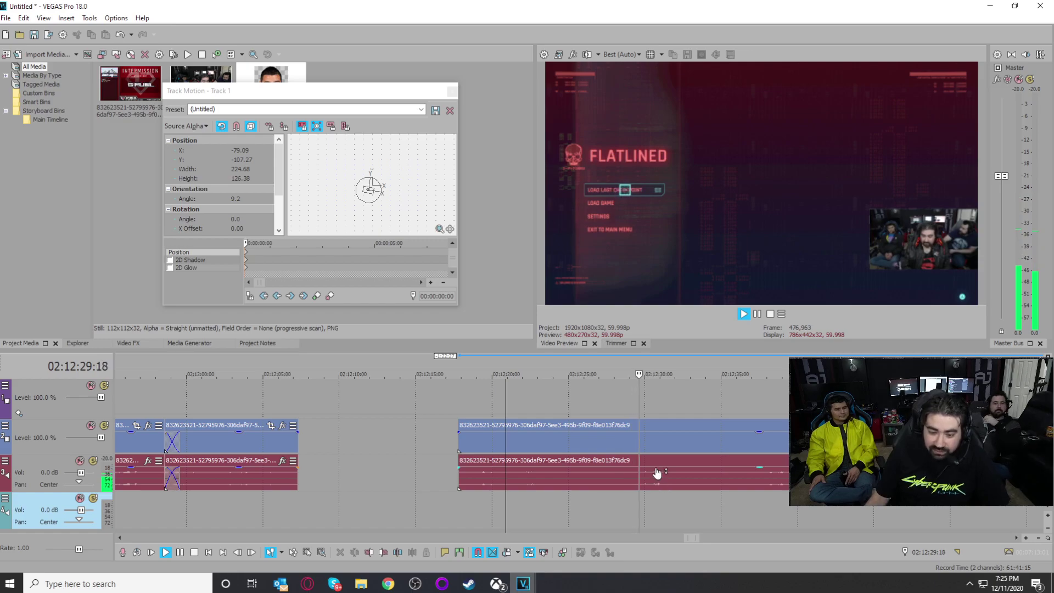
pyautogui.moveTo(586, 444); pyautogui.dragTo(552, 443)
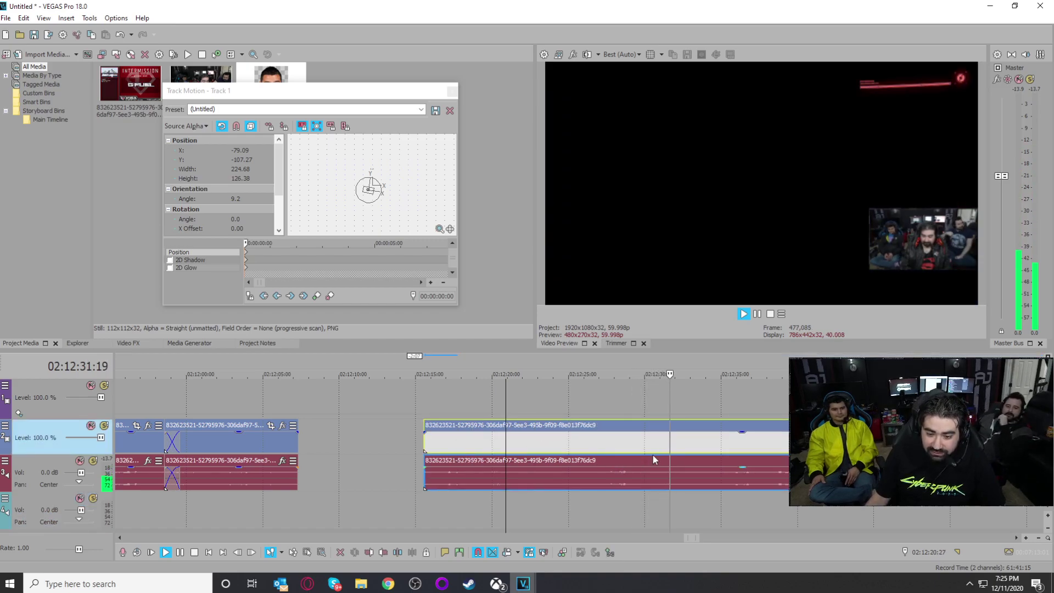
# Step: Go through the tower footage past 02:12:31 and split it at about 02:13:21, in the desert scene beyond the fence
pyautogui.click(738, 448)
pyautogui.scroll(-2, 738, 448)
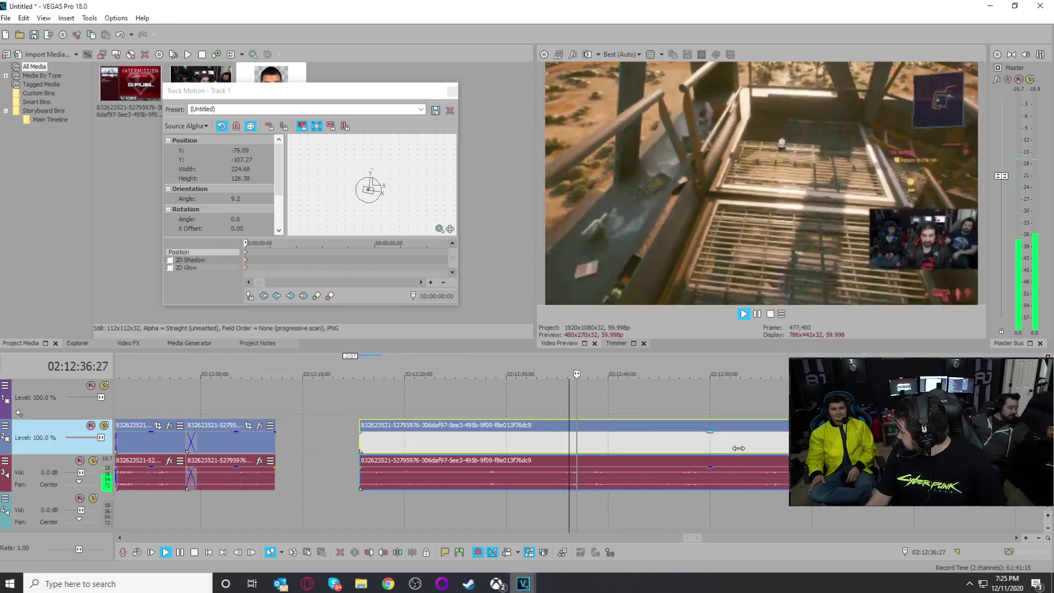
pyautogui.click(671, 449)
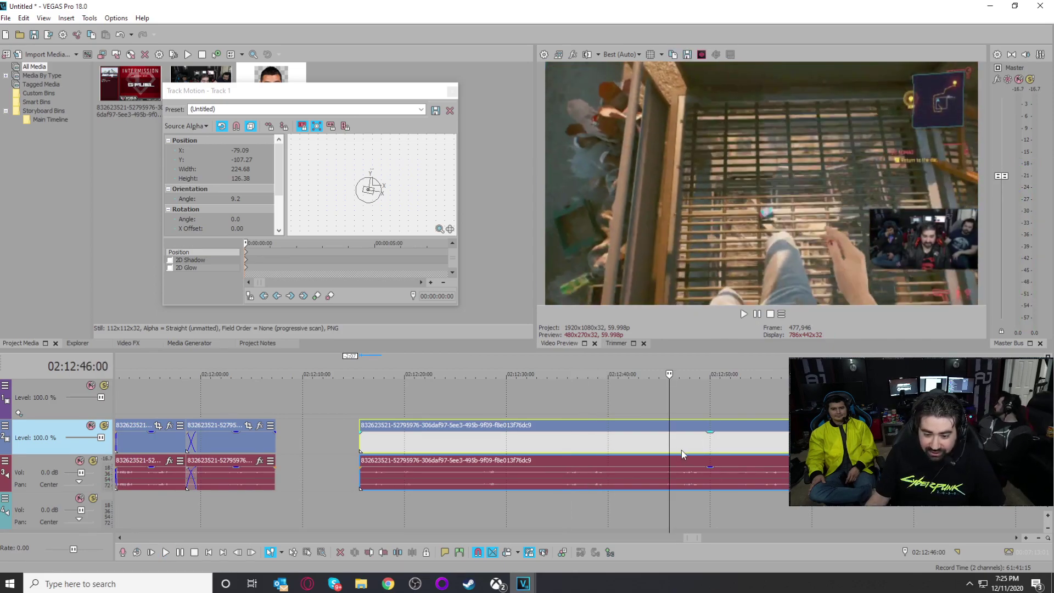
pyautogui.scroll(-2, 625, 455)
pyautogui.scroll(1, 609, 449)
pyautogui.click(607, 445)
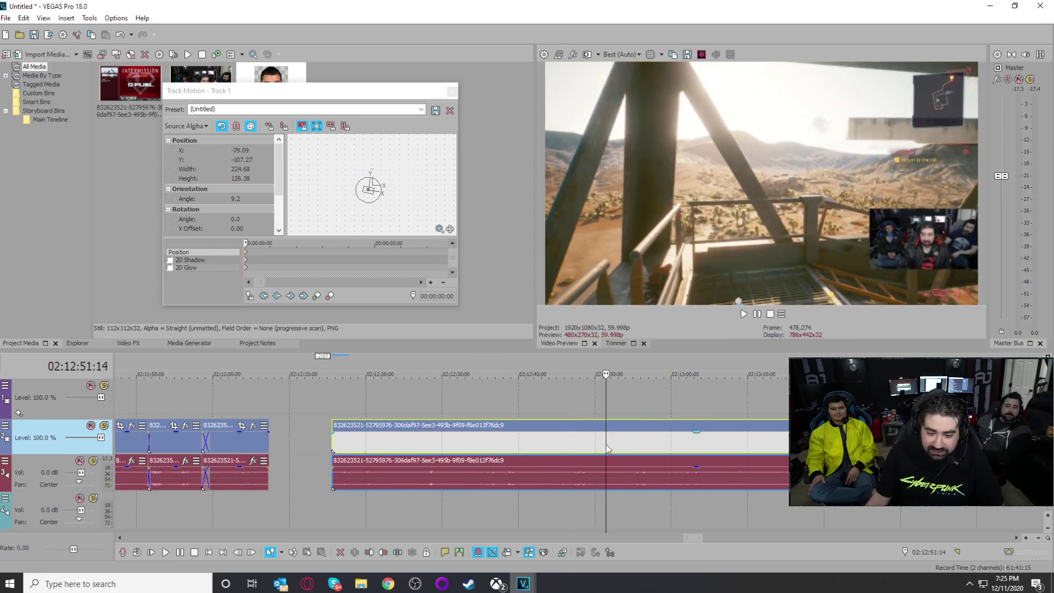
pyautogui.click(632, 443)
pyautogui.scroll(-2, 631, 443)
pyautogui.click(630, 445)
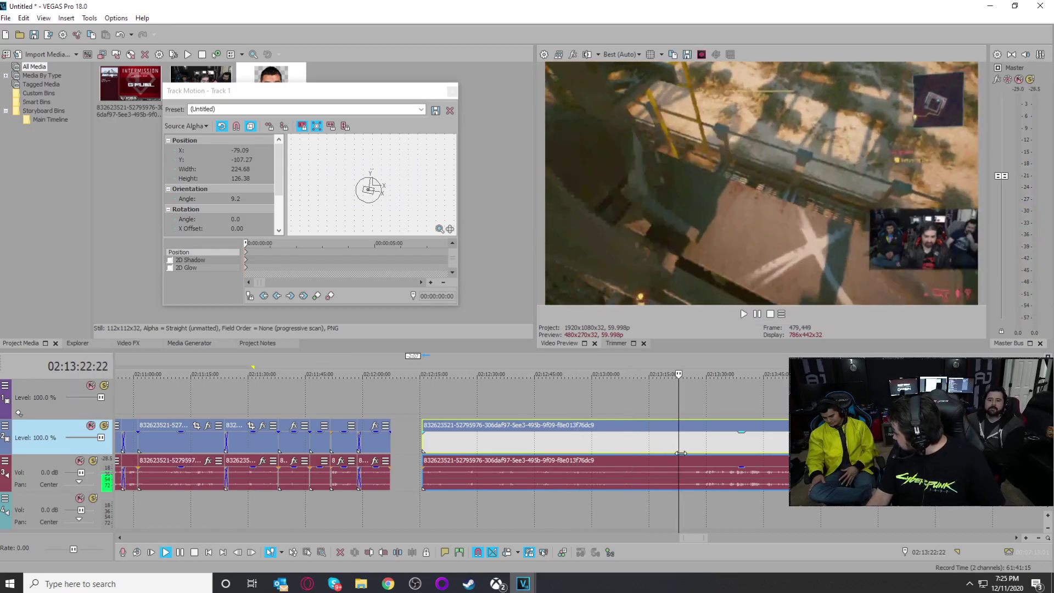
pyautogui.scroll(1, 683, 453)
pyautogui.scroll(1, 630, 477)
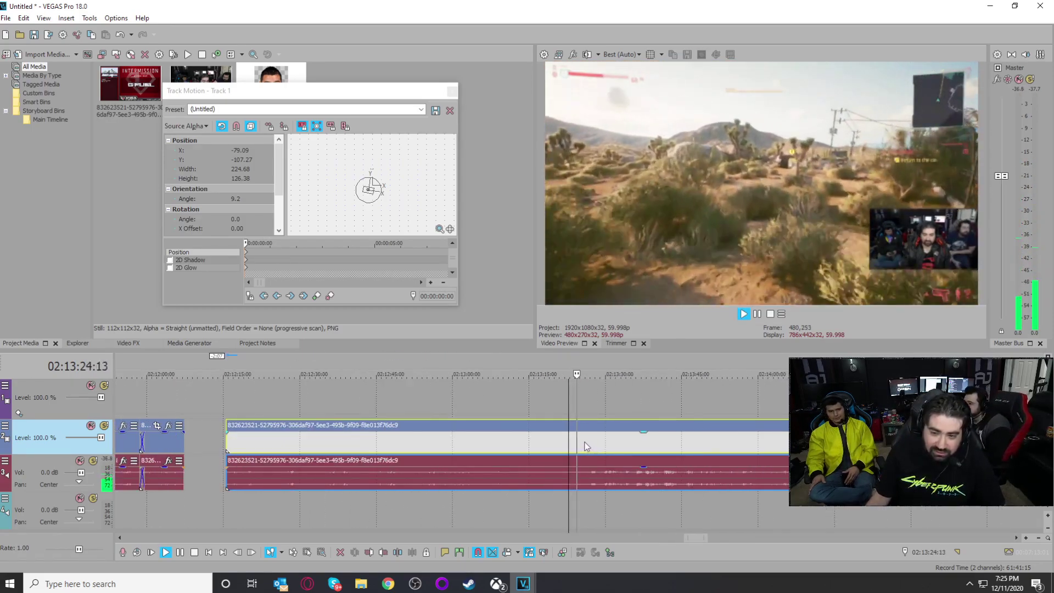
pyautogui.scroll(-2, 503, 505)
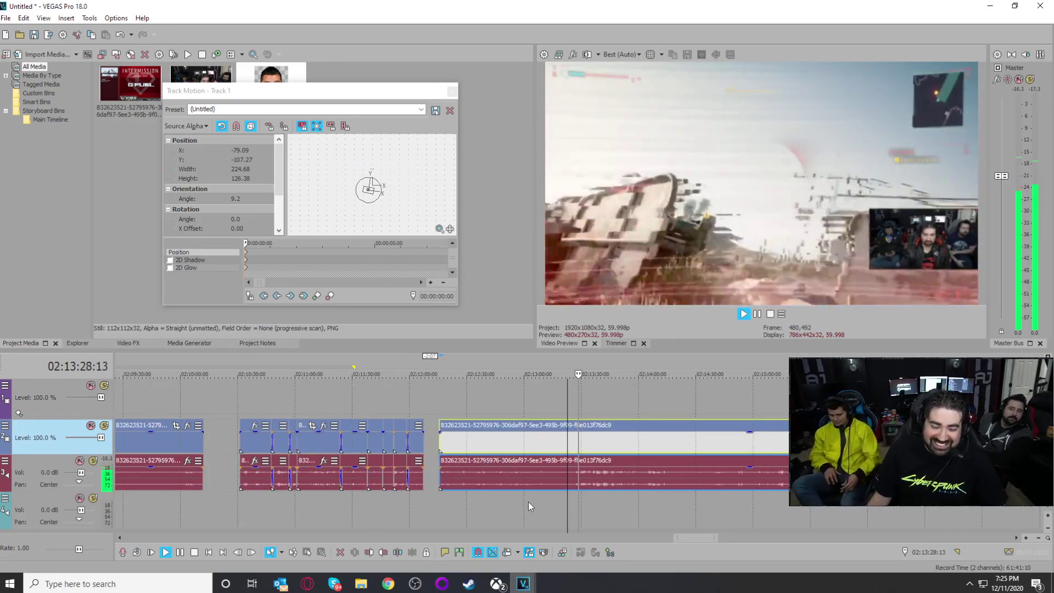
pyautogui.click(563, 480)
pyautogui.press('s')
# Step: Split the footage again at about 02:13:16 and delete the section between 02:12:15 and that cut
pyautogui.click(479, 501)
pyautogui.press('space')
pyautogui.scroll(3, 481, 505)
pyautogui.press('space')
pyautogui.click(670, 513)
pyautogui.click(724, 515)
pyautogui.click(800, 516)
pyautogui.press('space')
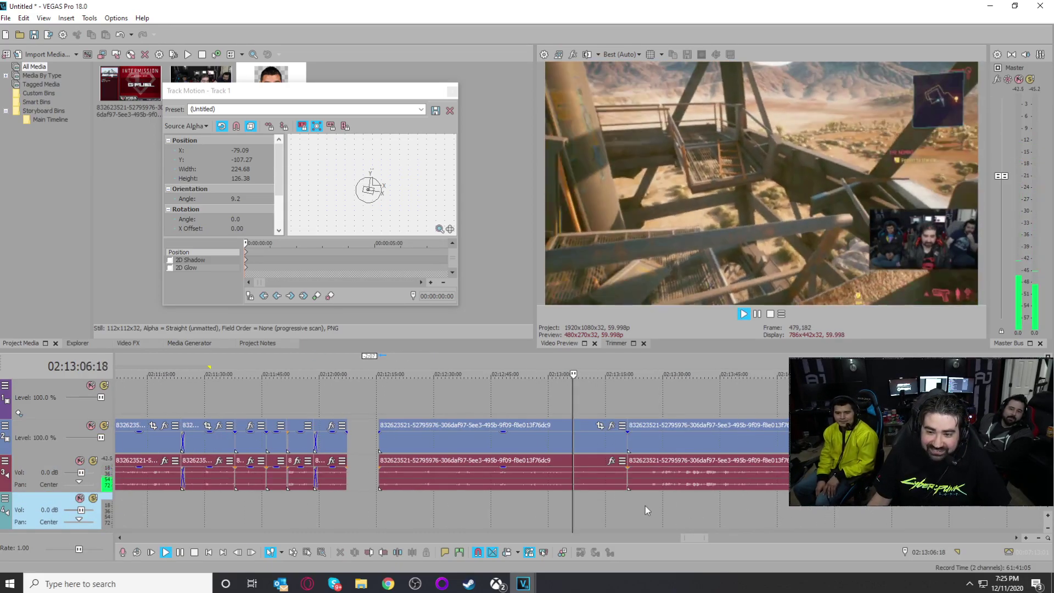
pyautogui.click(640, 510)
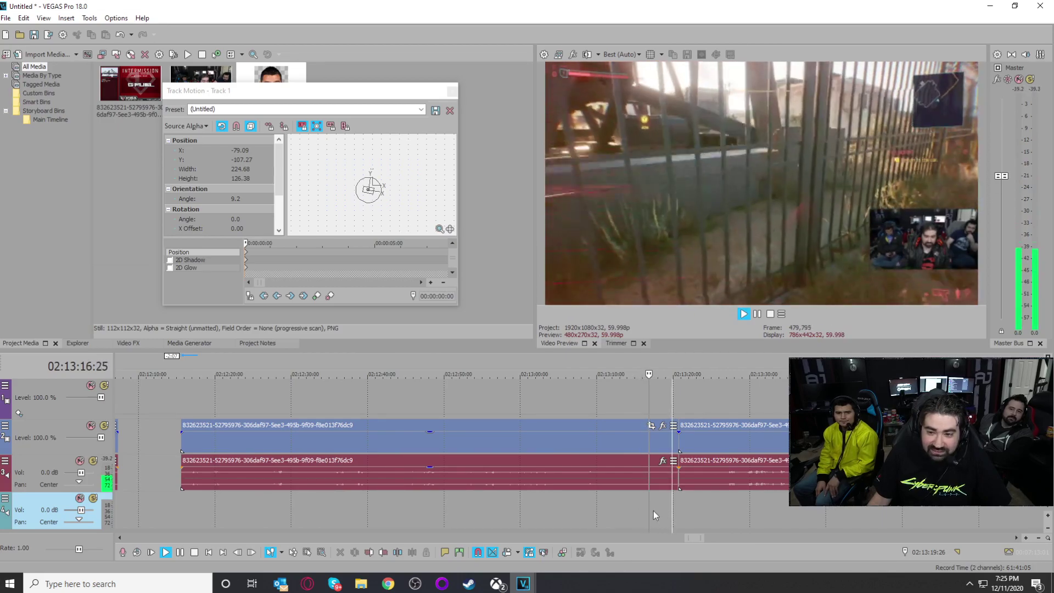
pyautogui.click(640, 518)
pyautogui.press('s')
pyautogui.click(594, 451)
pyautogui.press('Delete')
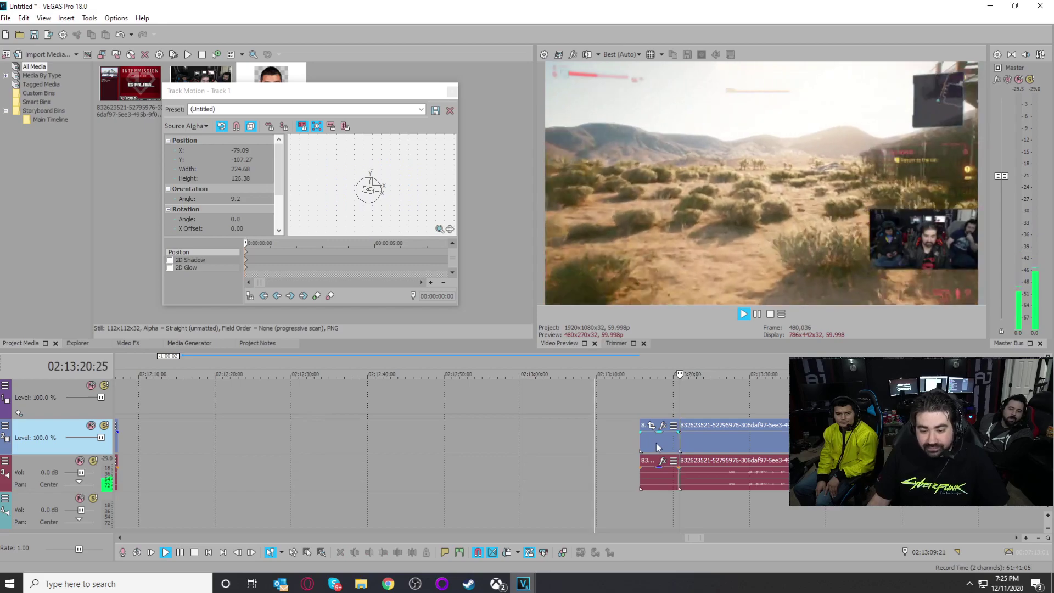
# Step: Move the short desert clip and the remaining footage back against the edited clips, starting at about 02:12:07
pyautogui.scroll(-4, 632, 442)
pyautogui.click(603, 443)
pyautogui.moveTo(603, 442); pyautogui.dragTo(475, 444)
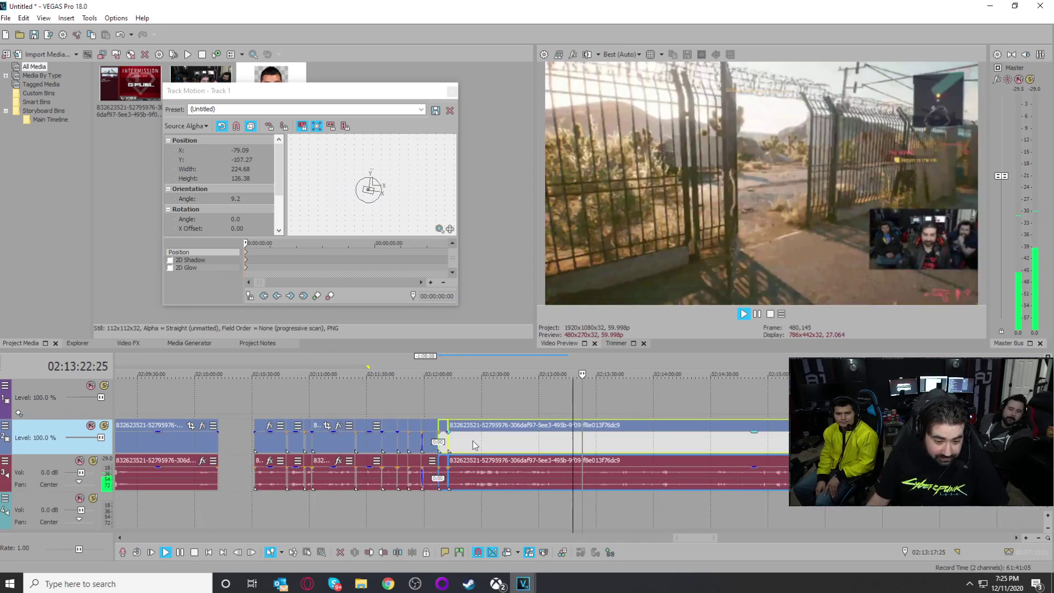
pyautogui.scroll(3, 572, 445)
pyautogui.scroll(-2, 572, 445)
pyautogui.click(400, 442)
pyautogui.scroll(4, 400, 443)
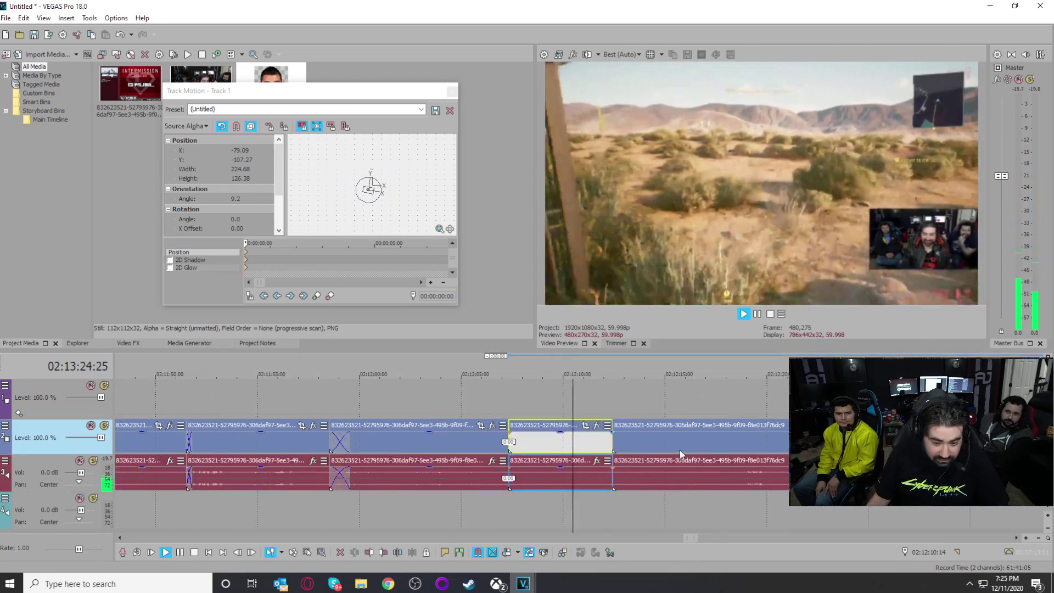
pyautogui.keyDown('ctrl'); pyautogui.click(659, 445); pyautogui.keyUp('ctrl')
pyautogui.moveTo(658, 446); pyautogui.dragTo(654, 445)
pyautogui.scroll(-4, 654, 448)
# Step: Close the track motion window and split the footage at about 02:12:37, in the Flatlined screen scene
pyautogui.click(640, 516)
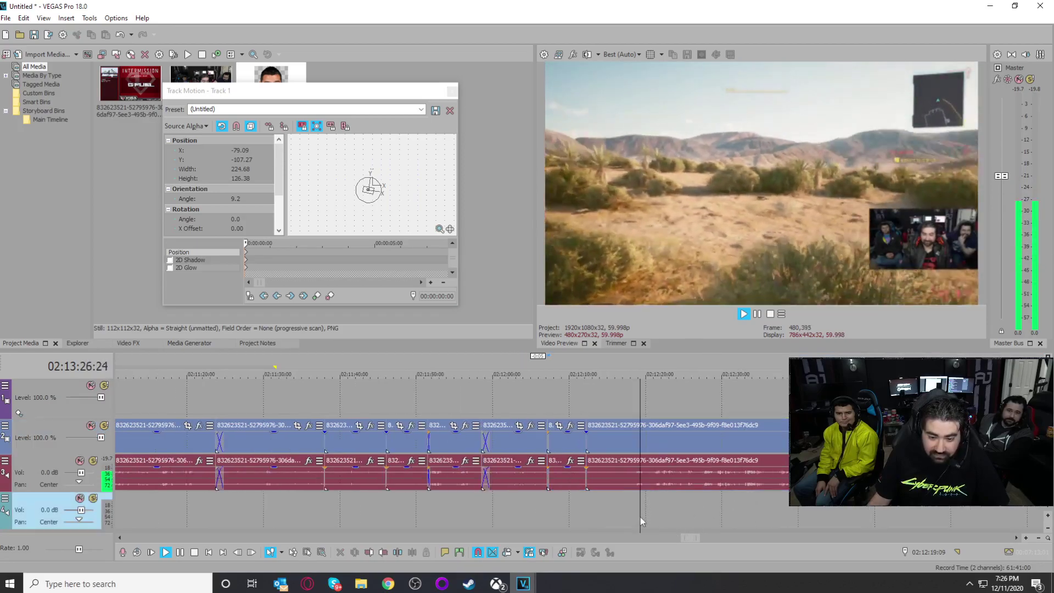
pyautogui.click(624, 516)
pyautogui.scroll(4, 624, 516)
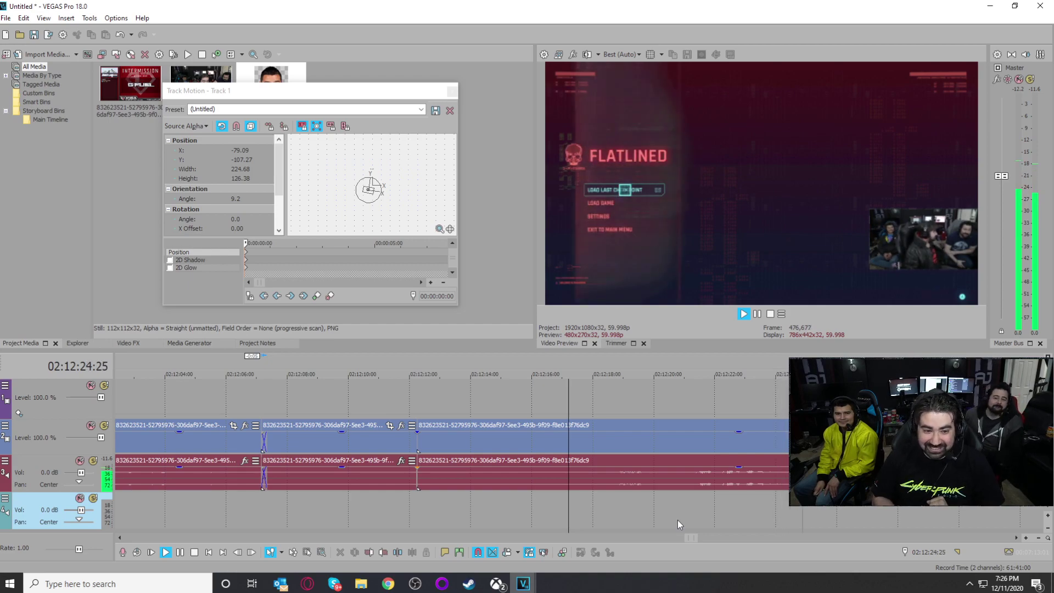
pyautogui.click(452, 92)
pyautogui.scroll(-5, 736, 436)
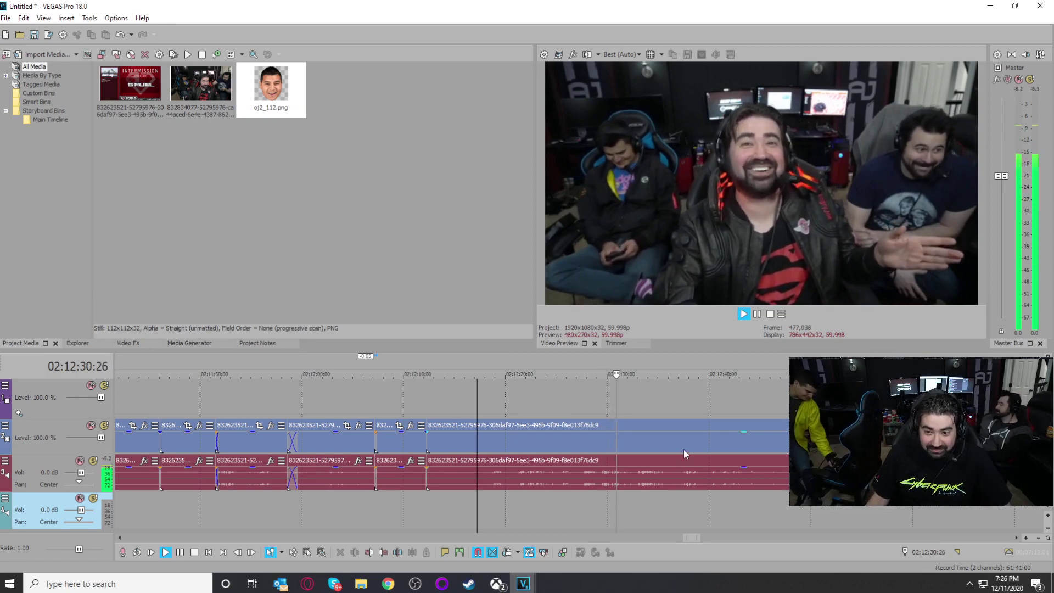
pyautogui.click(663, 441)
pyautogui.scroll(3, 664, 442)
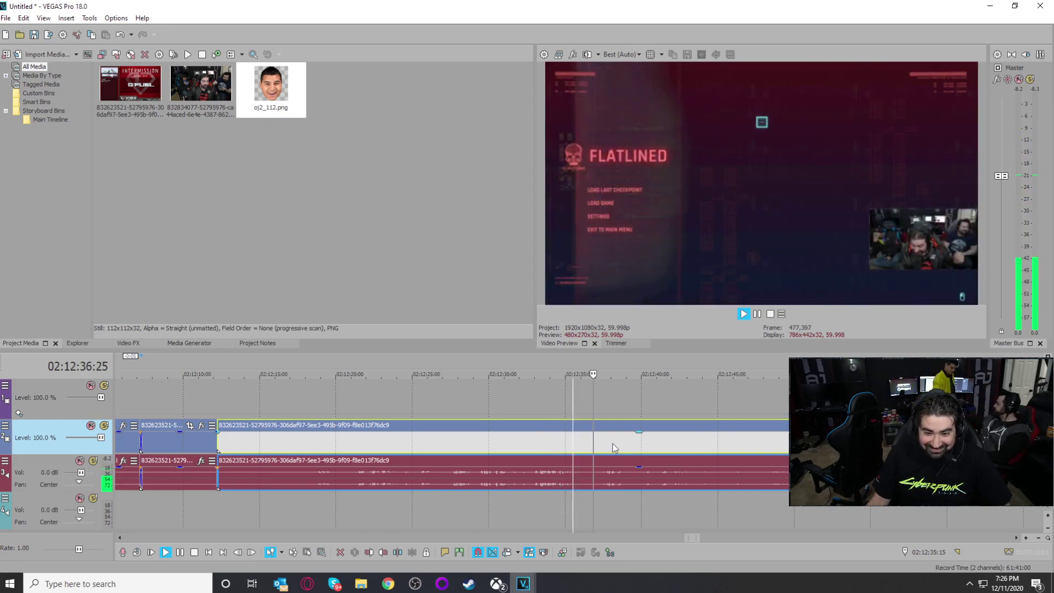
pyautogui.scroll(3, 598, 444)
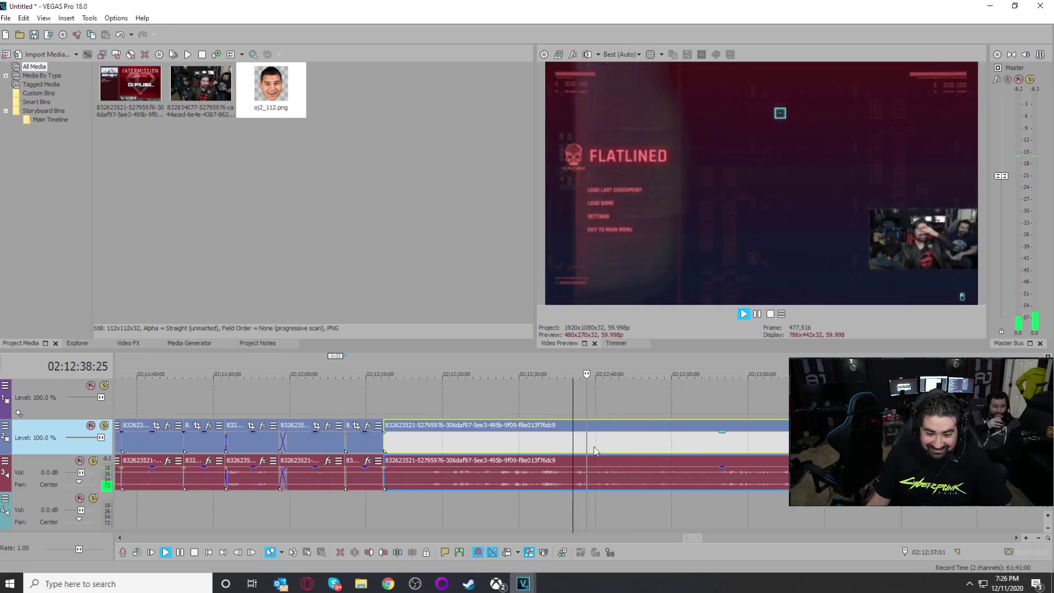
pyautogui.press('s')
# Step: Cut out the section between about 02:12:37 and 02:12:40 and move the remaining footage back to slightly overlap the preceding clip
pyautogui.click(631, 448)
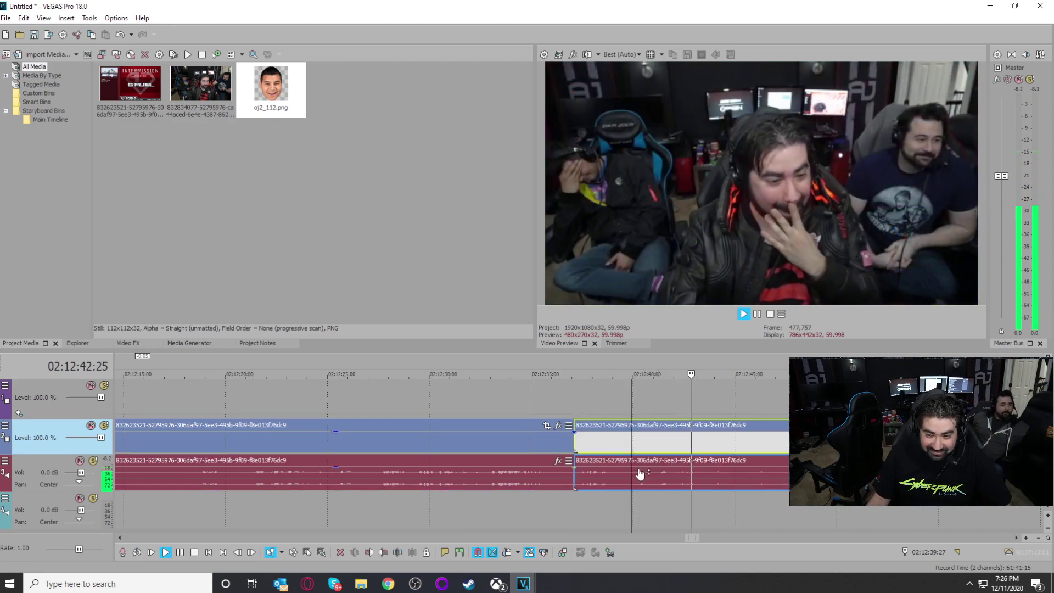
pyautogui.scroll(-3, 637, 473)
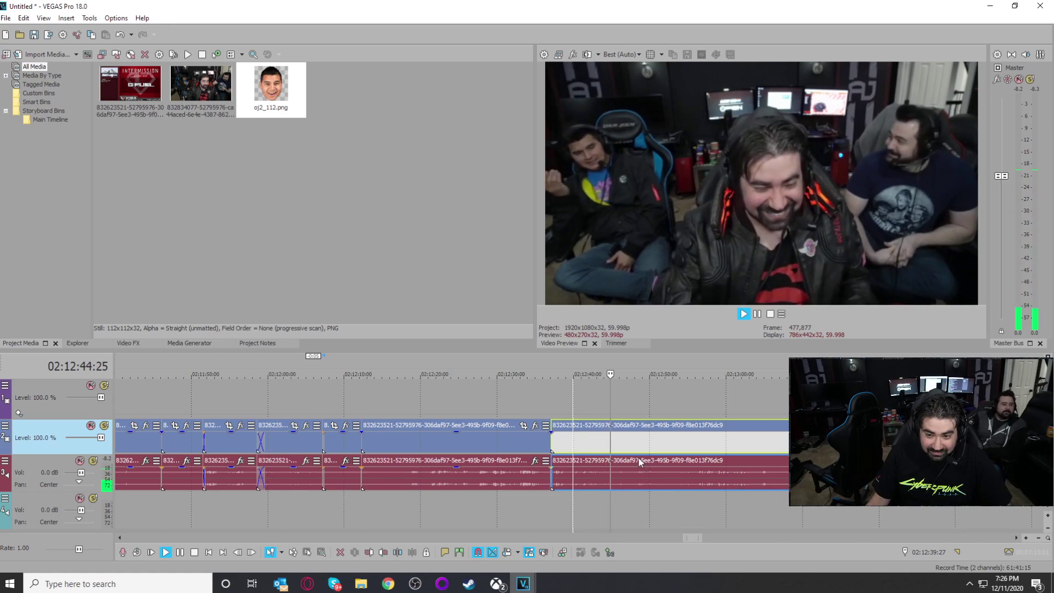
pyautogui.press('s')
pyautogui.click(560, 442)
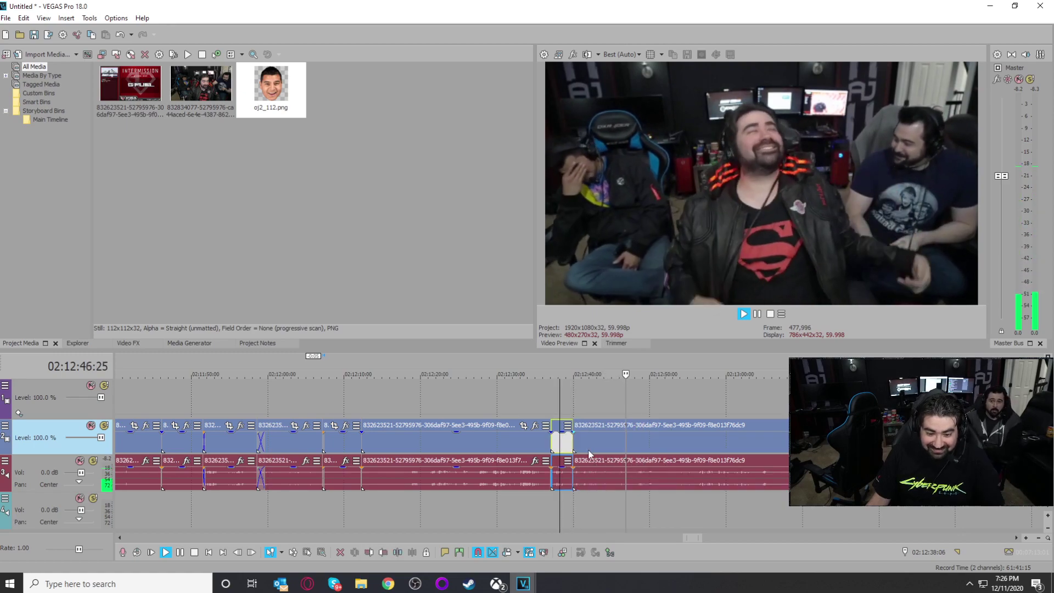
pyautogui.scroll(1, 581, 450)
pyautogui.press('Delete')
pyautogui.moveTo(662, 444); pyautogui.dragTo(627, 443)
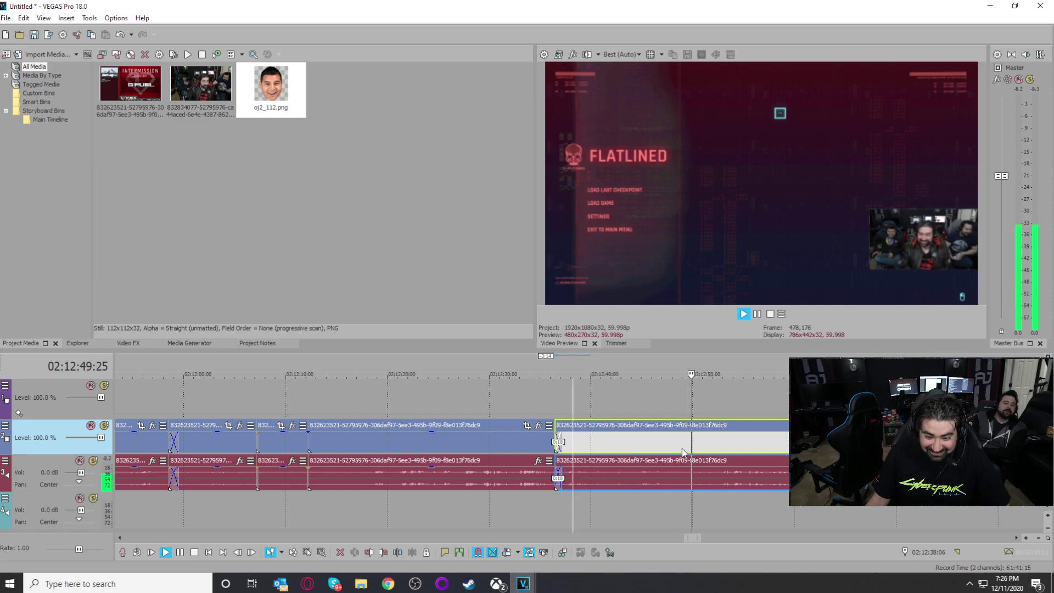
# Step: Cut out the section between about 02:12:50 and 02:13:59 and move the remaining footage back to overlap the preceding clip by one second
pyautogui.click(739, 510)
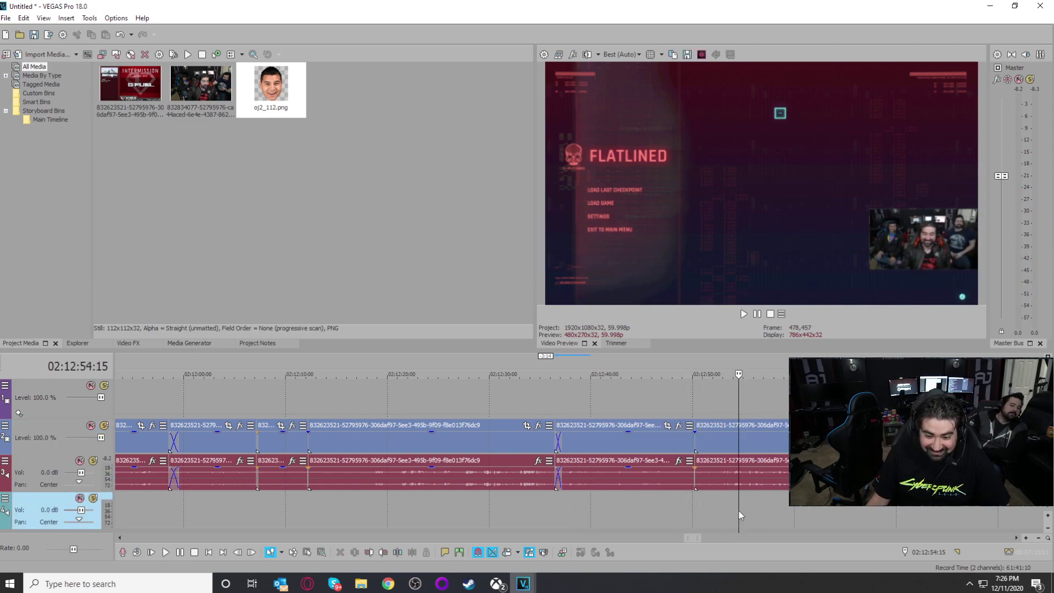
pyautogui.scroll(-3, 659, 508)
pyautogui.click(684, 511)
pyautogui.click(737, 514)
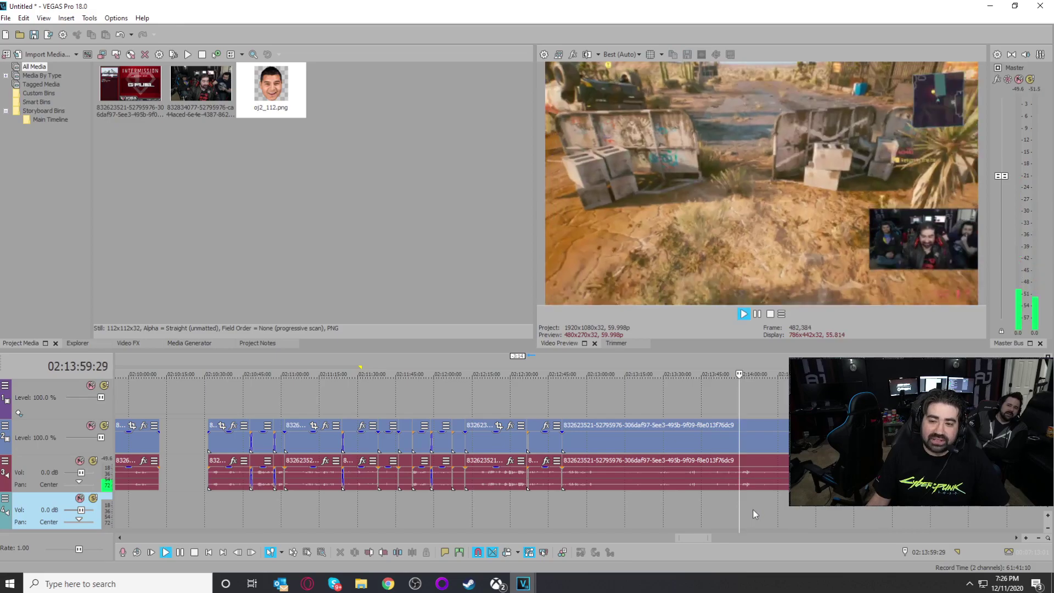
pyautogui.scroll(3, 731, 508)
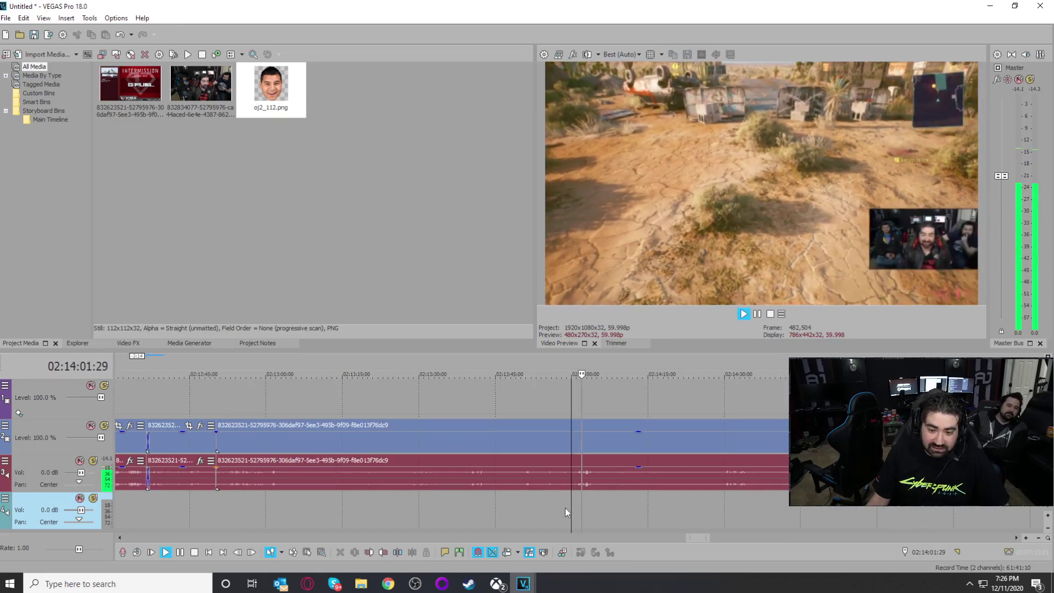
pyautogui.click(567, 479)
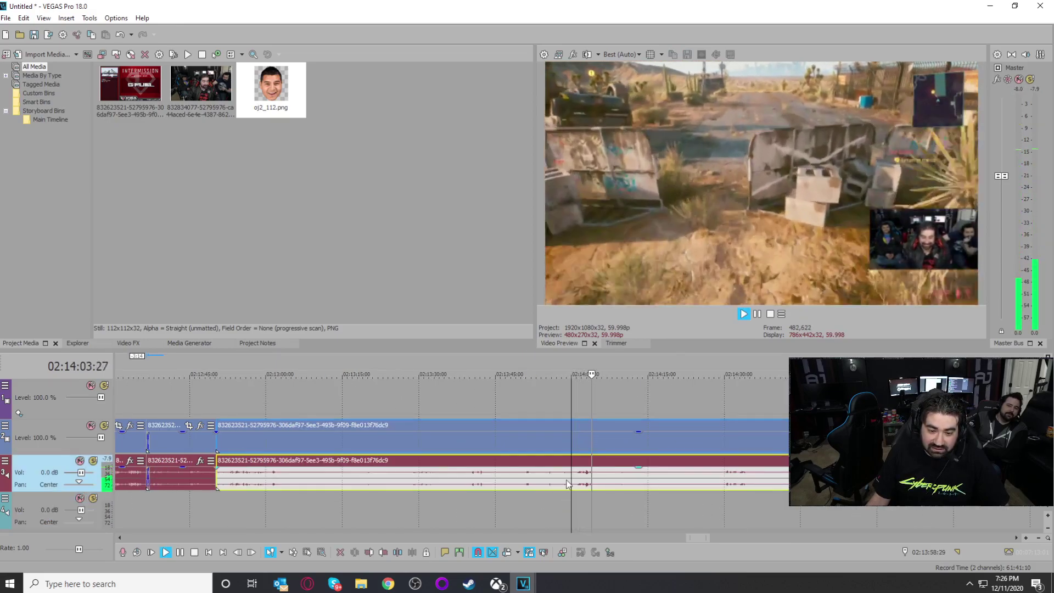
pyautogui.press('s')
pyautogui.click(539, 441)
pyautogui.scroll(-1, 567, 443)
pyautogui.press('Delete')
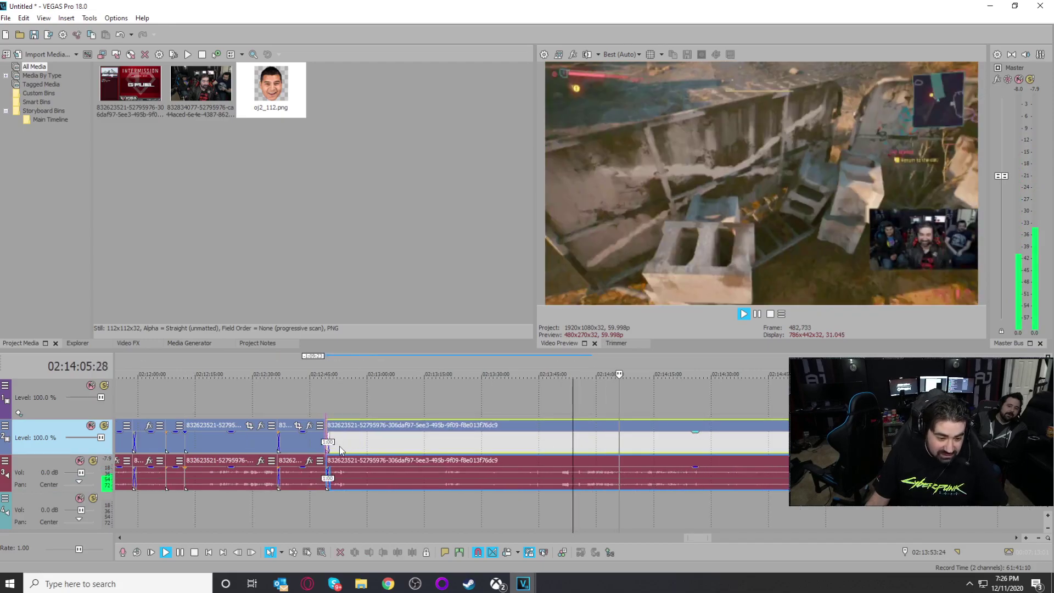
# Step: Play from the new overlap and split the footage at about 02:13:01, in the scene by the tower base
pyautogui.click(337, 507)
pyautogui.scroll(4, 621, 501)
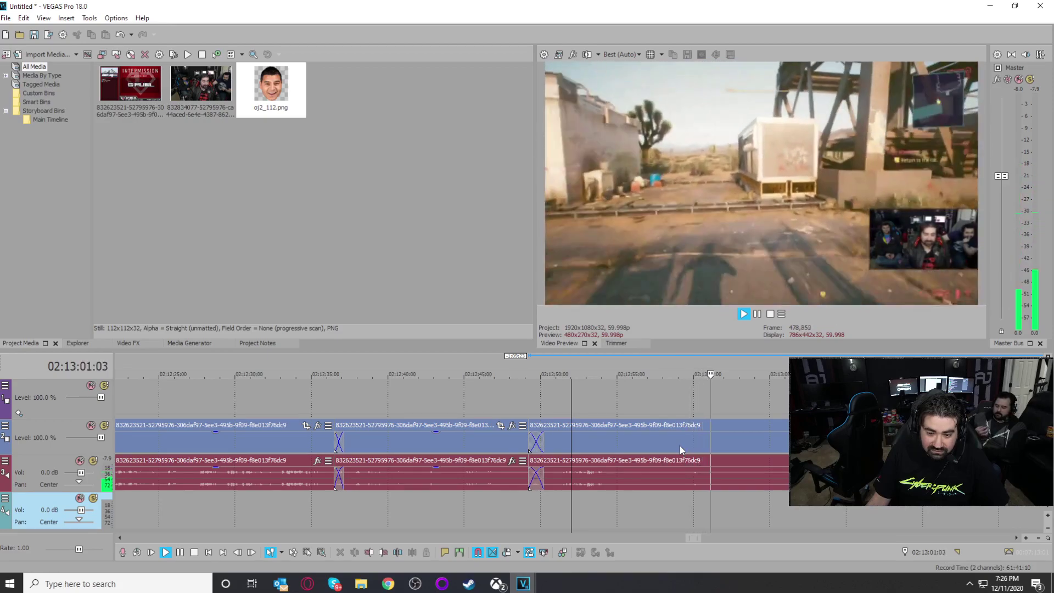
pyautogui.click(680, 446)
pyautogui.press('s')
# Step: Split the footage at about 02:13:17, where the fence gate comes into view, and delete the section between 02:13:01 and that cut
pyautogui.click(904, 517)
pyautogui.click(646, 509)
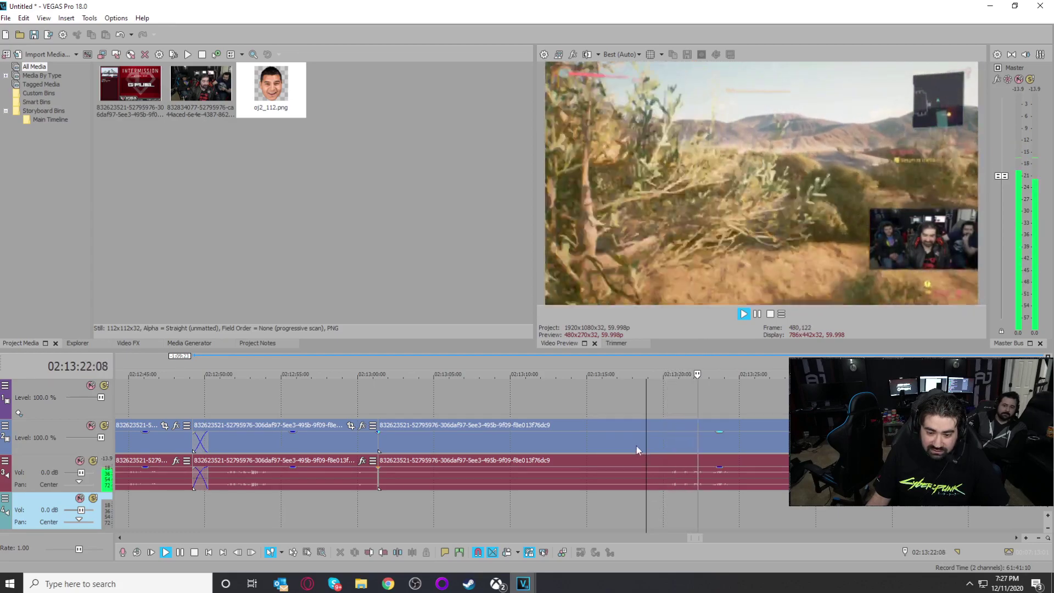
pyautogui.click(604, 443)
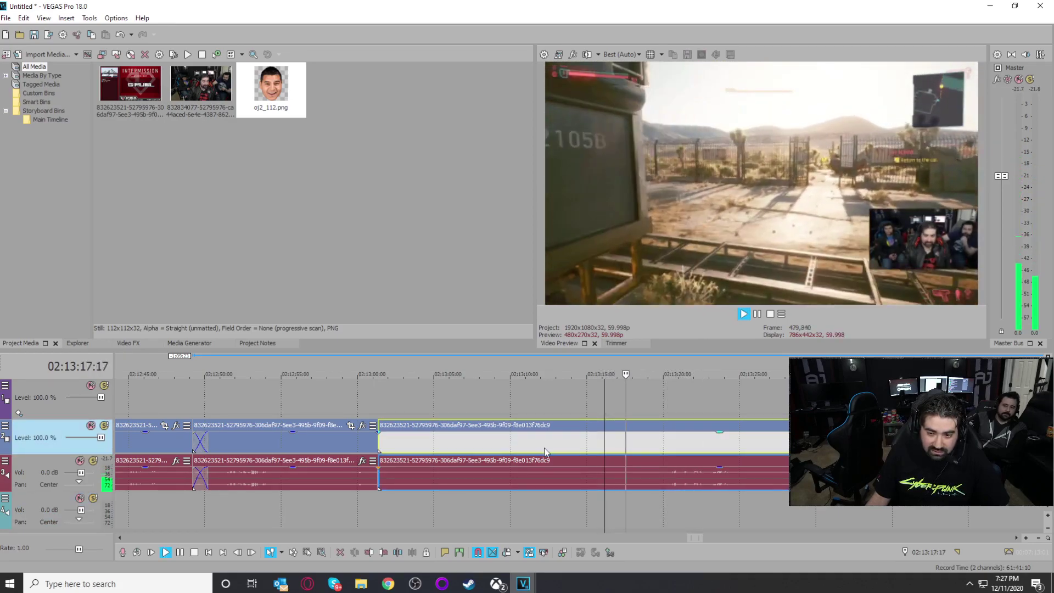
pyautogui.click(542, 449)
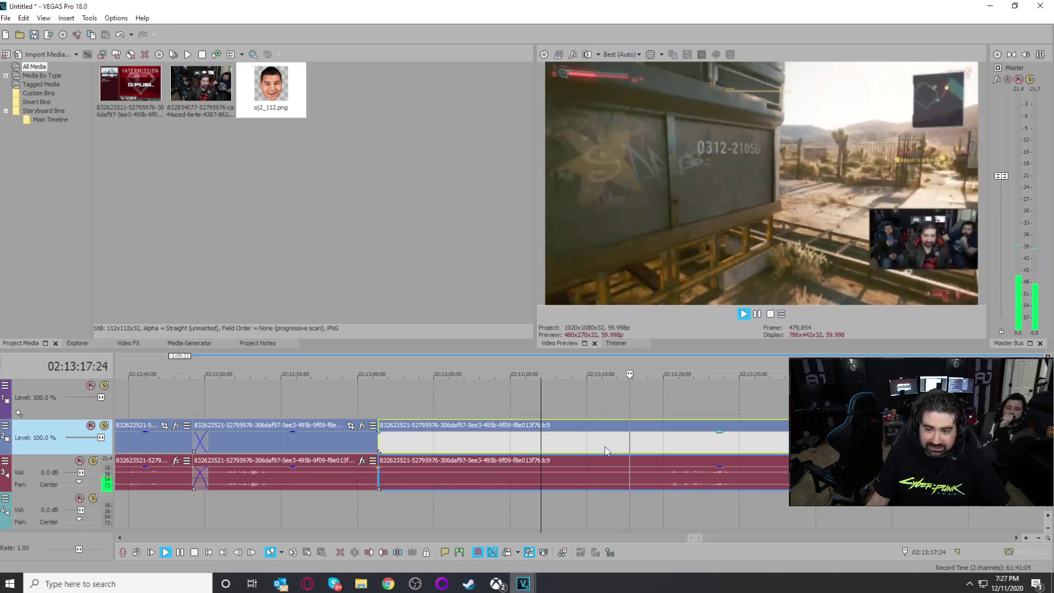
pyautogui.click(621, 447)
pyautogui.press('s')
pyautogui.click(559, 447)
pyautogui.press('Delete')
# Step: Move the footage after the deleted section back so that it overlaps the preceding clip by one second
pyautogui.moveTo(647, 447); pyautogui.dragTo(394, 453)
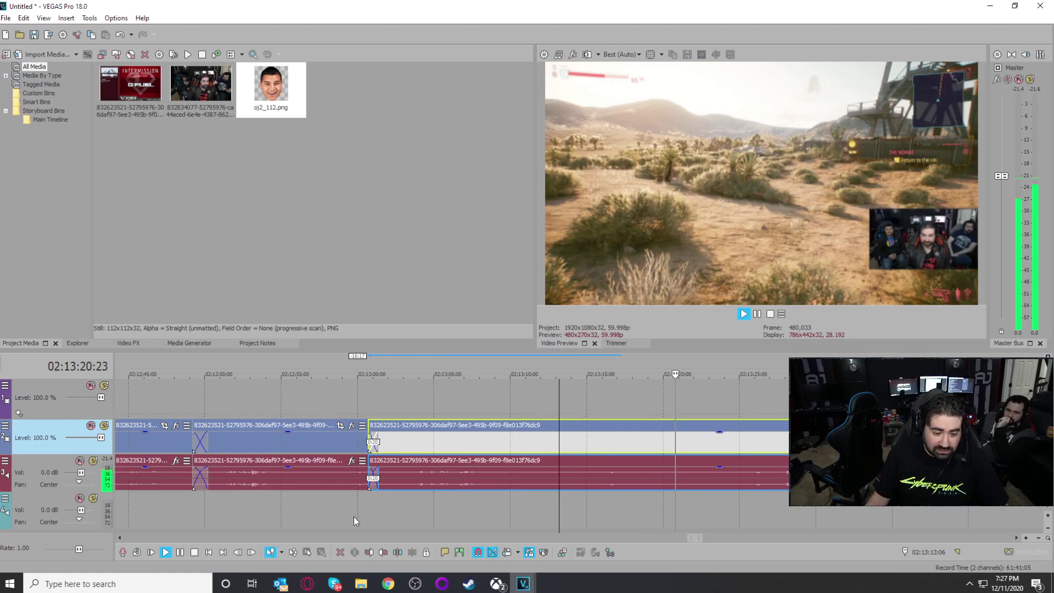
pyautogui.click(354, 516)
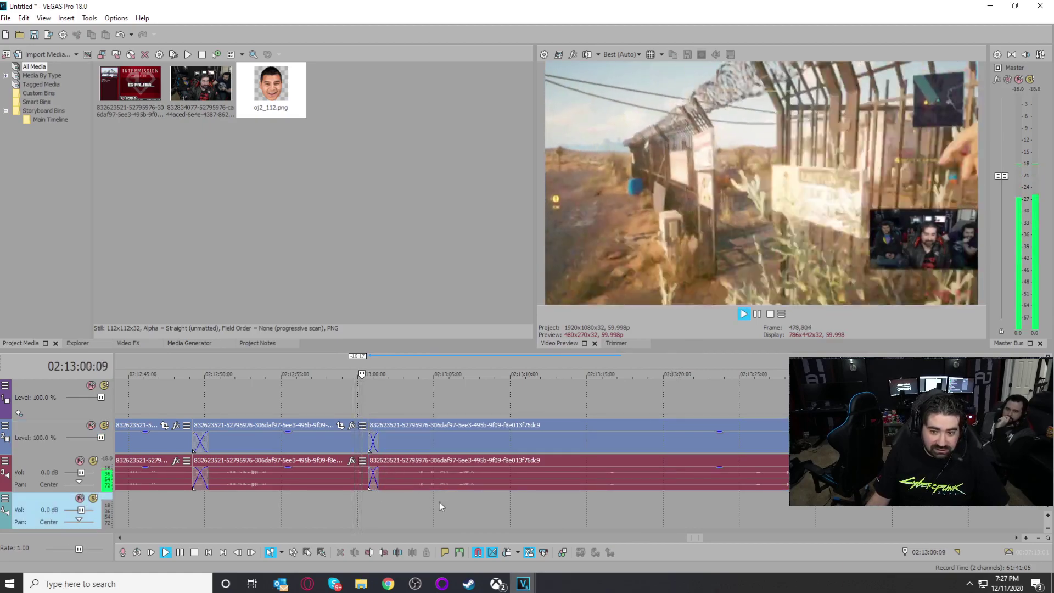
pyautogui.moveTo(416, 449)
pyautogui.mouseDown()
pyautogui.moveTo(443, 450)
pyautogui.moveTo(411, 450)
pyautogui.mouseUp()
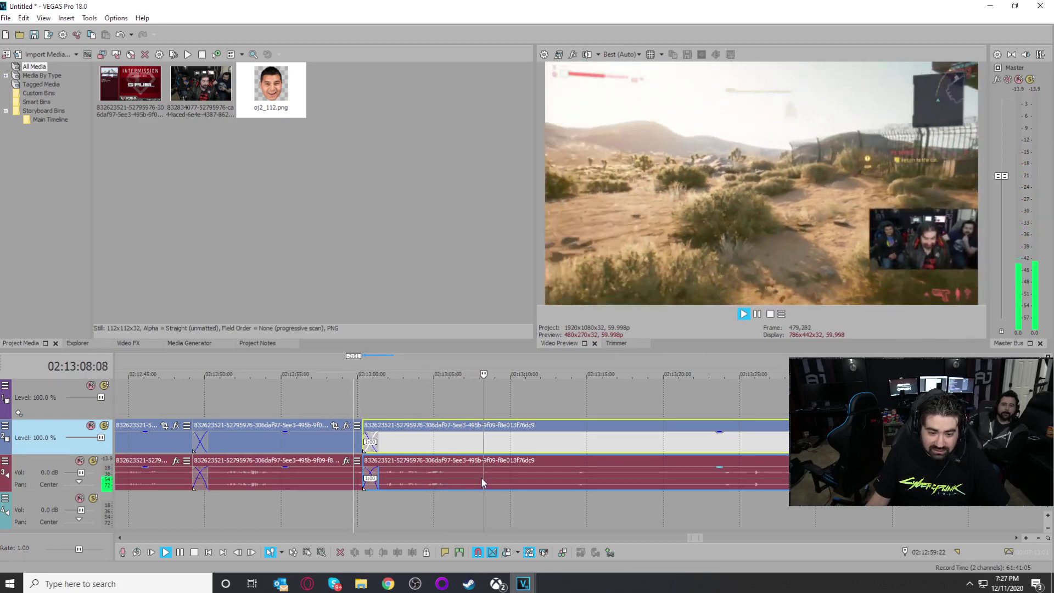
# Step: Cut out the section between about 02:13:08 and 02:13:30 and move the remaining footage back to slightly overlap the preceding clip
pyautogui.press('s')
pyautogui.click(820, 509)
pyautogui.press('space')
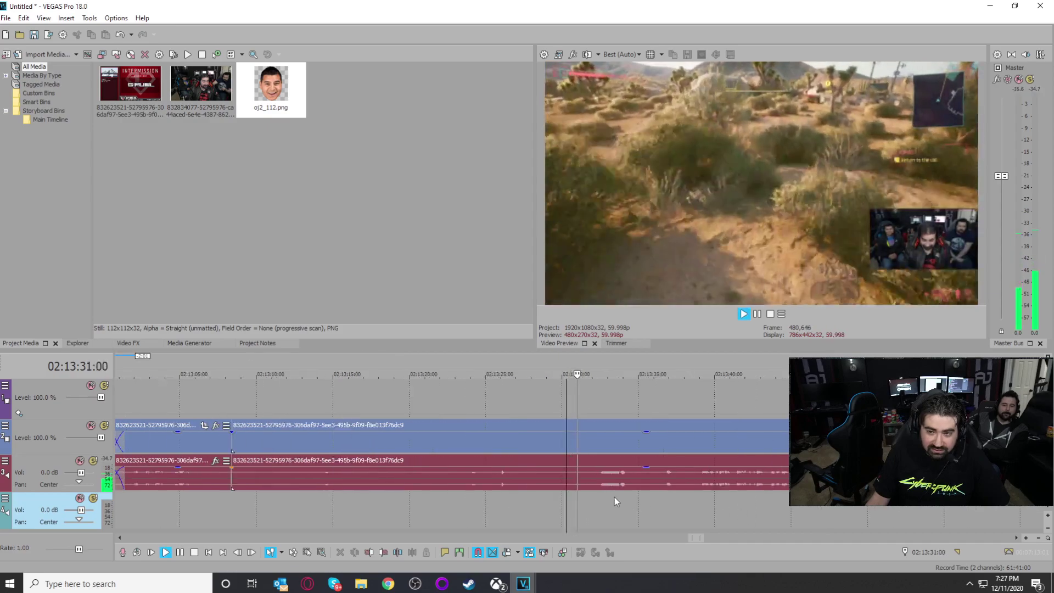
pyautogui.click(563, 440)
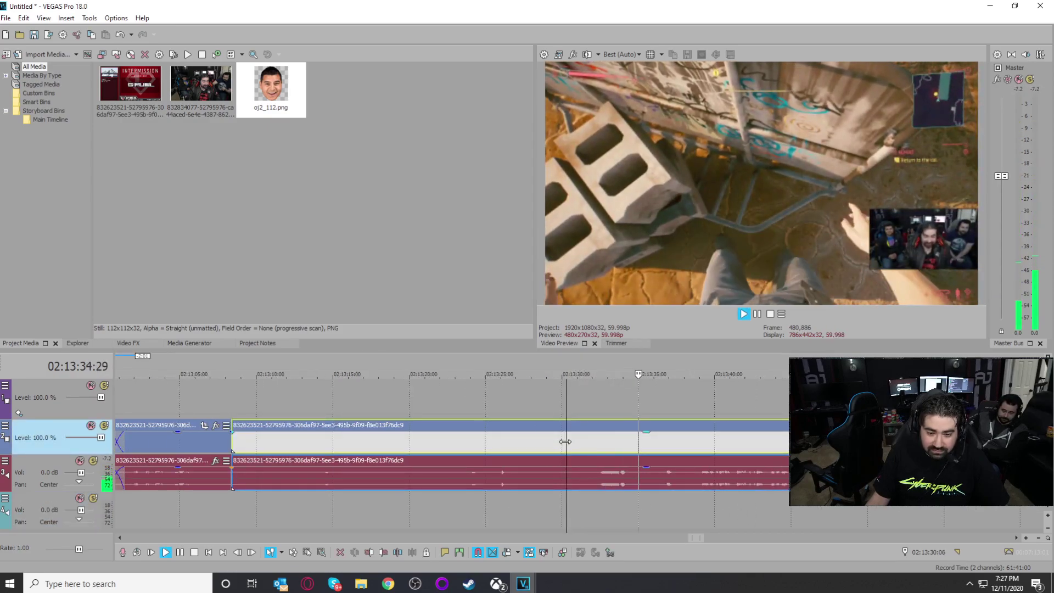
pyautogui.press('s')
pyautogui.click(523, 444)
pyautogui.press('Delete')
pyautogui.moveTo(586, 451); pyautogui.dragTo(383, 451)
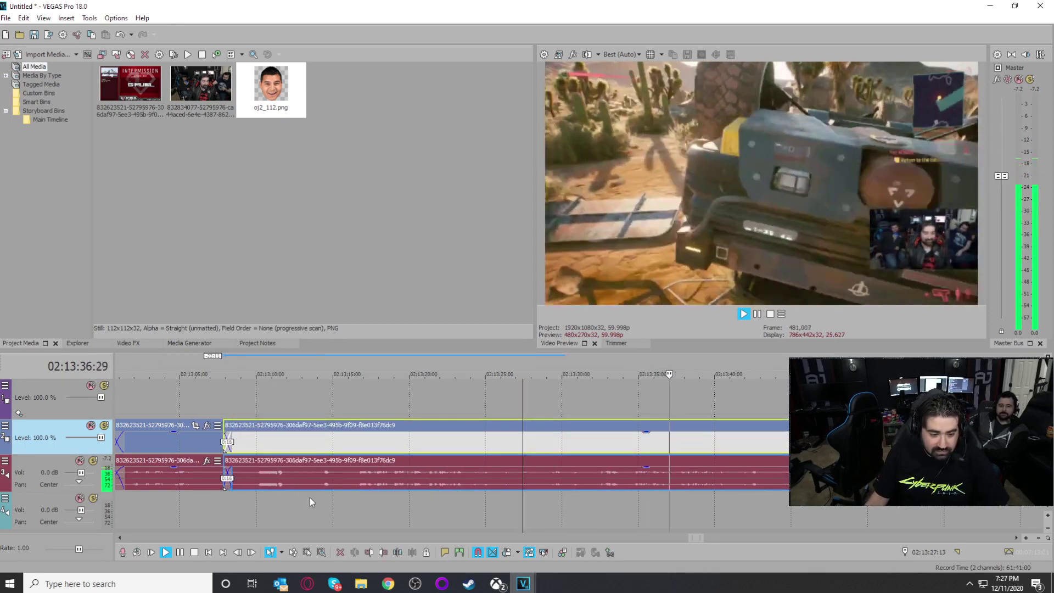
# Step: Play the newly joined desert footage from about 02:13:14 and split it at about 02:13:23, near the barricade scene
pyautogui.click(325, 501)
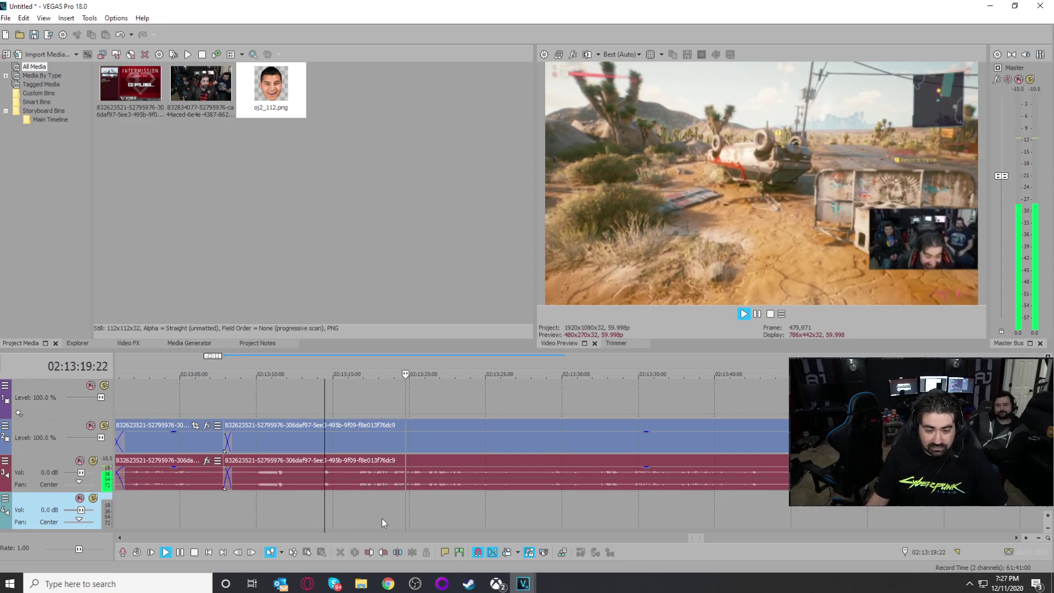
pyautogui.scroll(-2, 554, 515)
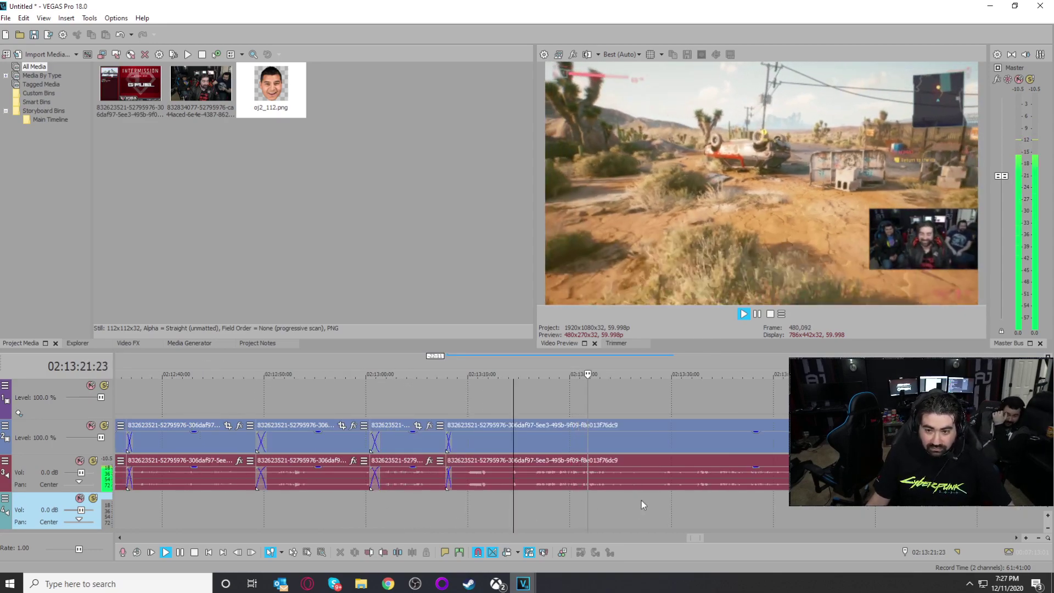
pyautogui.scroll(2, 641, 504)
pyautogui.scroll(-2, 637, 500)
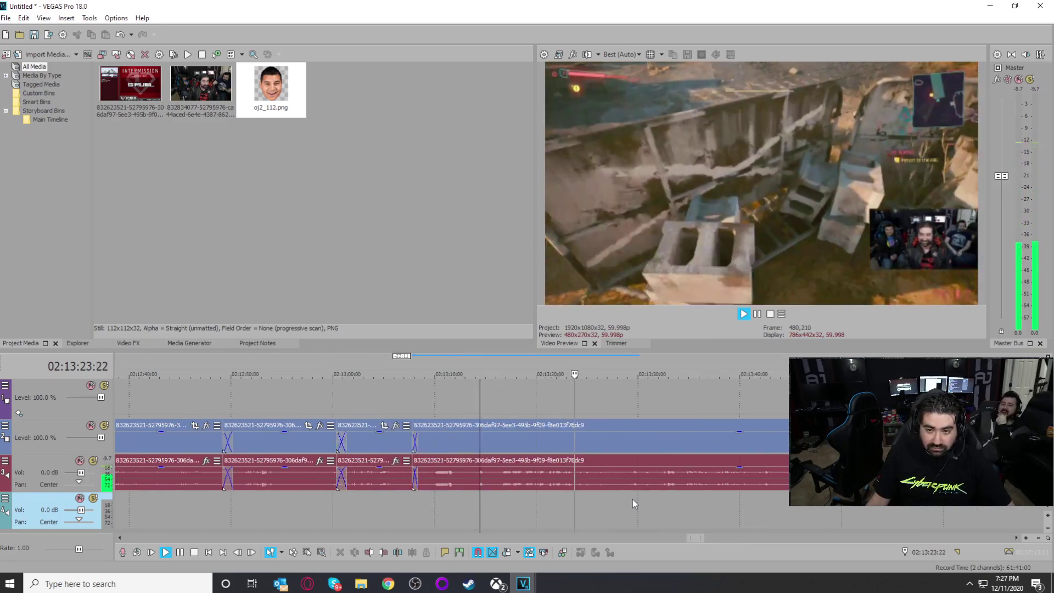
pyautogui.click(593, 514)
pyautogui.click(576, 515)
pyautogui.scroll(3, 577, 514)
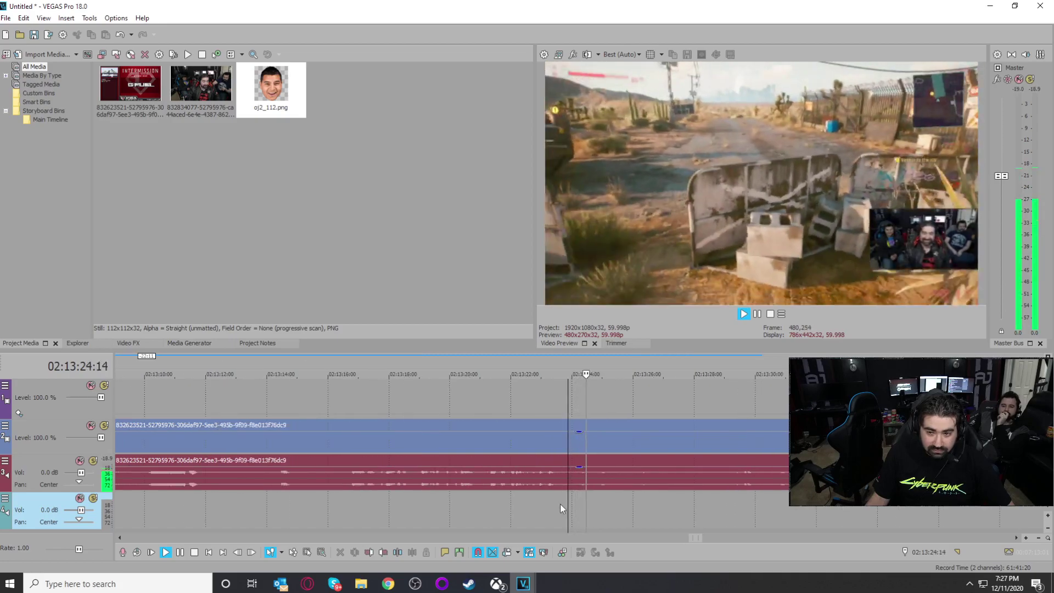
pyautogui.click(565, 482)
pyautogui.scroll(-2, 565, 482)
pyautogui.press('s')
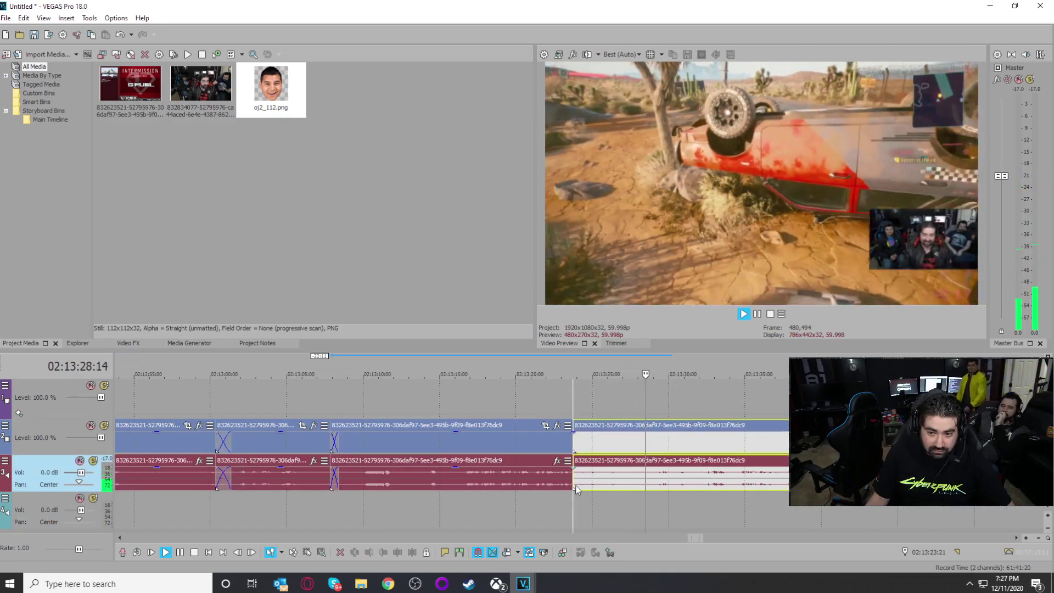
# Step: Split the footage again at about 02:13:28 and delete the short section between the two cuts
pyautogui.click(644, 444)
pyautogui.press('s')
pyautogui.click(614, 449)
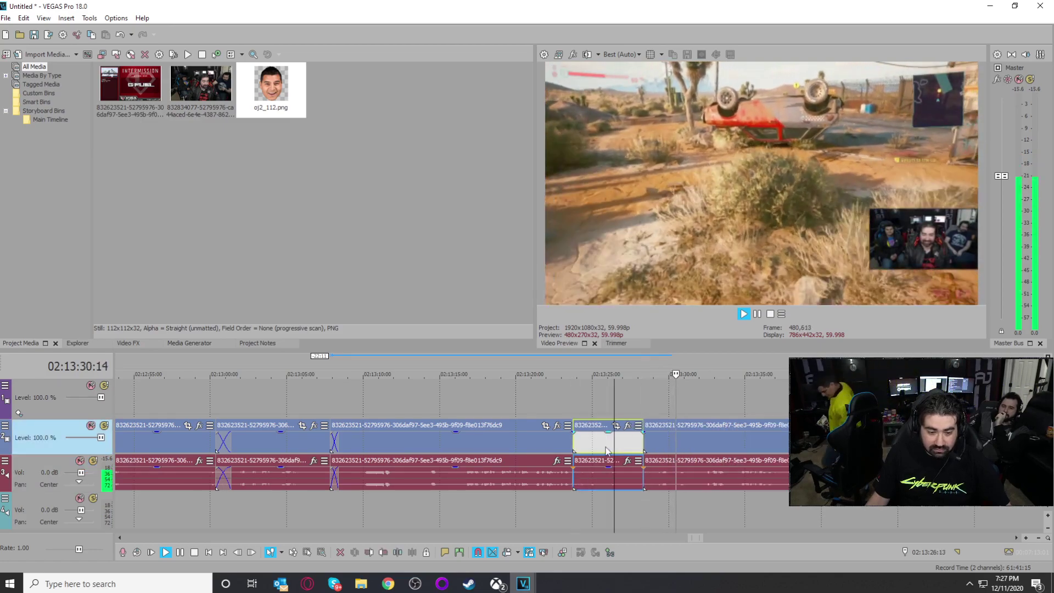
pyautogui.press('Delete')
# Step: Play the preceding clips from about 02:13:06 and move the remaining footage back to overlap the preceding clip by one second
pyautogui.click(302, 513)
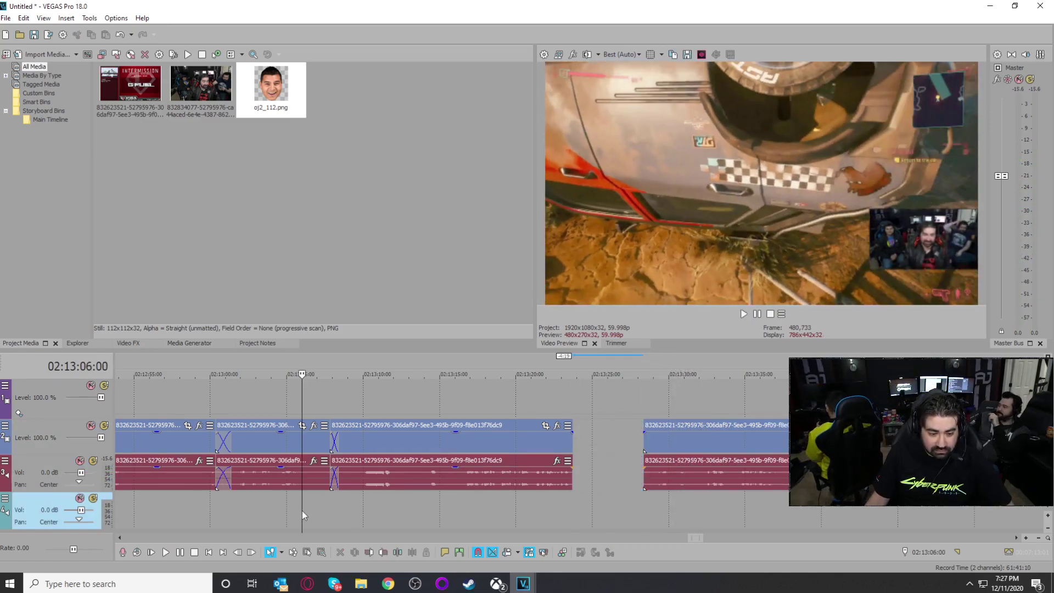
pyautogui.press('space')
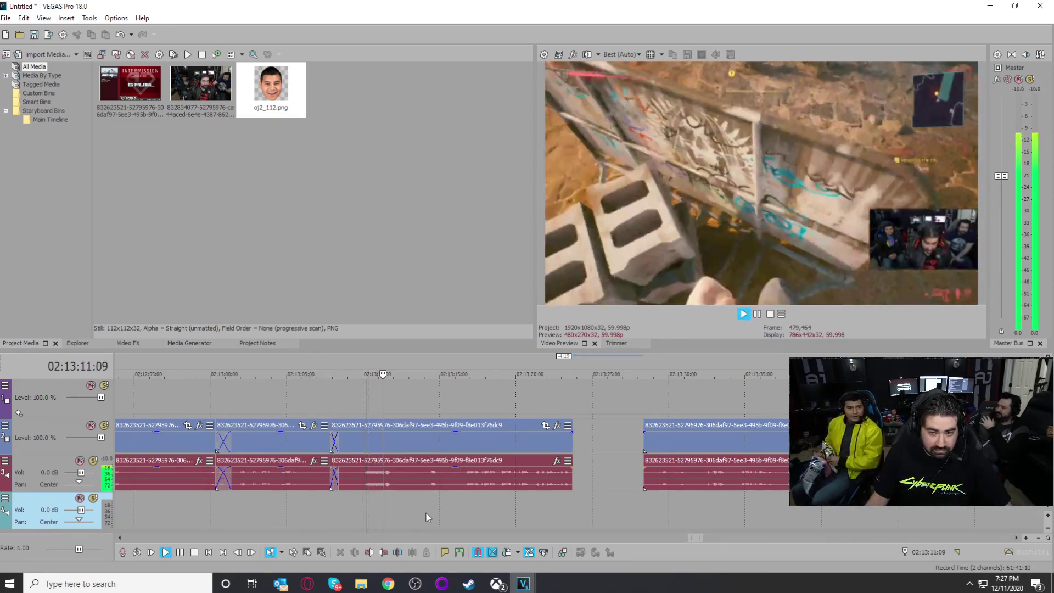
pyautogui.click(453, 522)
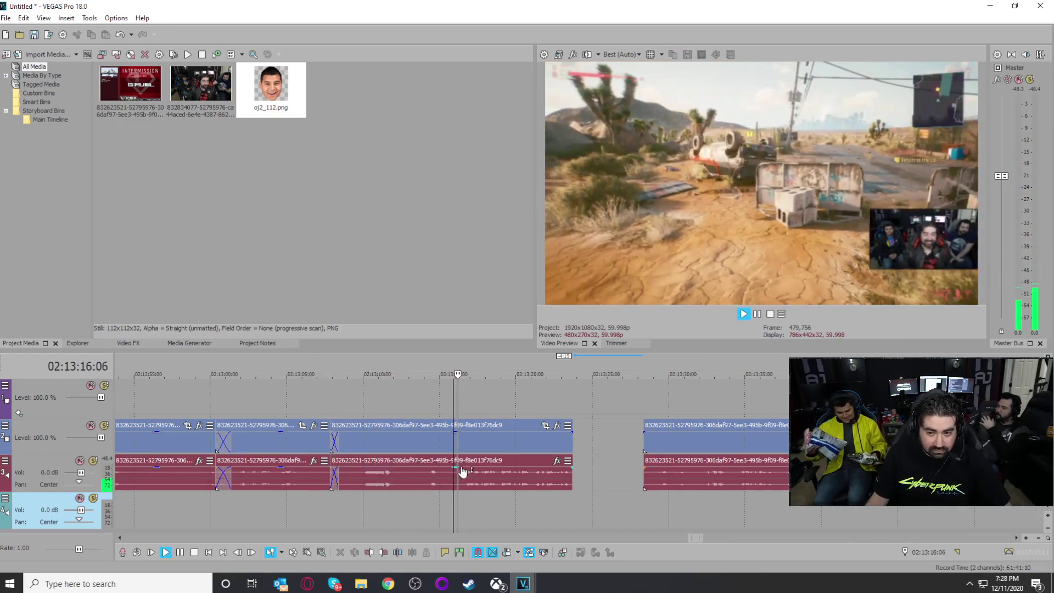
pyautogui.moveTo(717, 441); pyautogui.dragTo(651, 445)
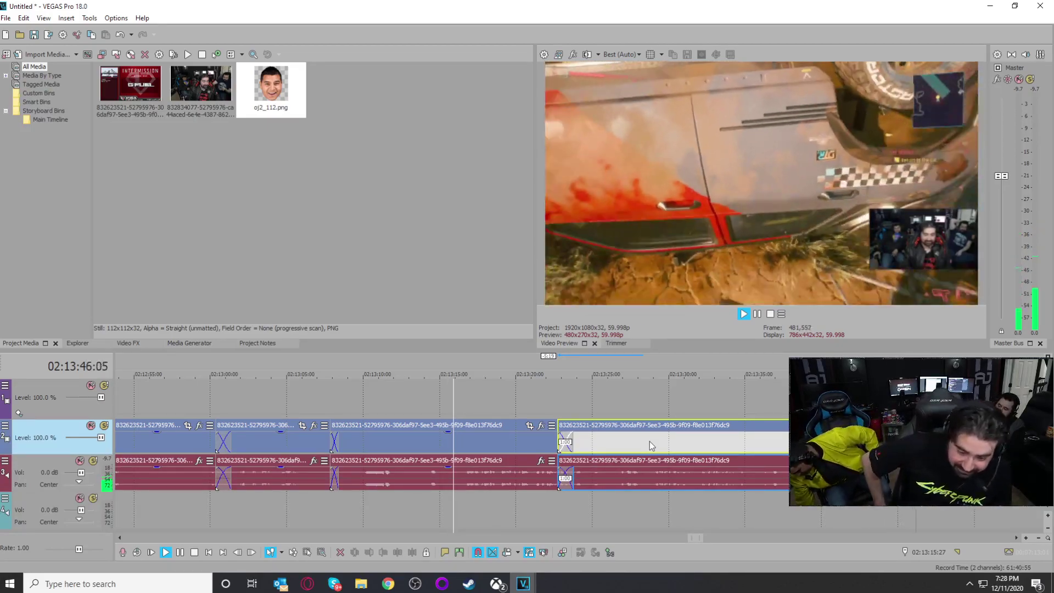
# Step: Play from the new overlap and examine the overturned-car footage up to about 02:13:47 for a cut point
pyautogui.click(552, 397)
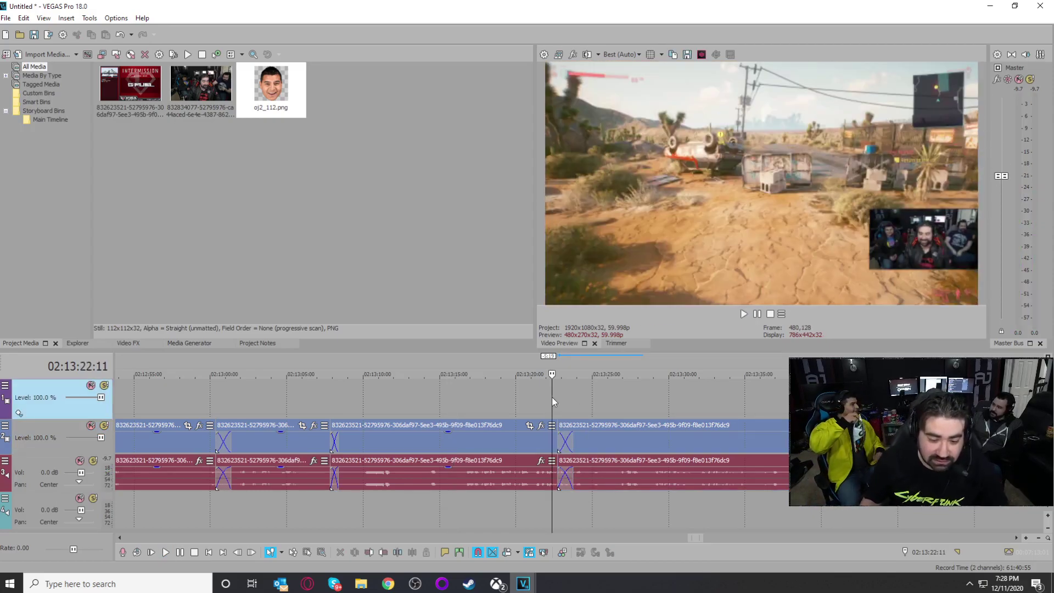
pyautogui.scroll(-2, 556, 401)
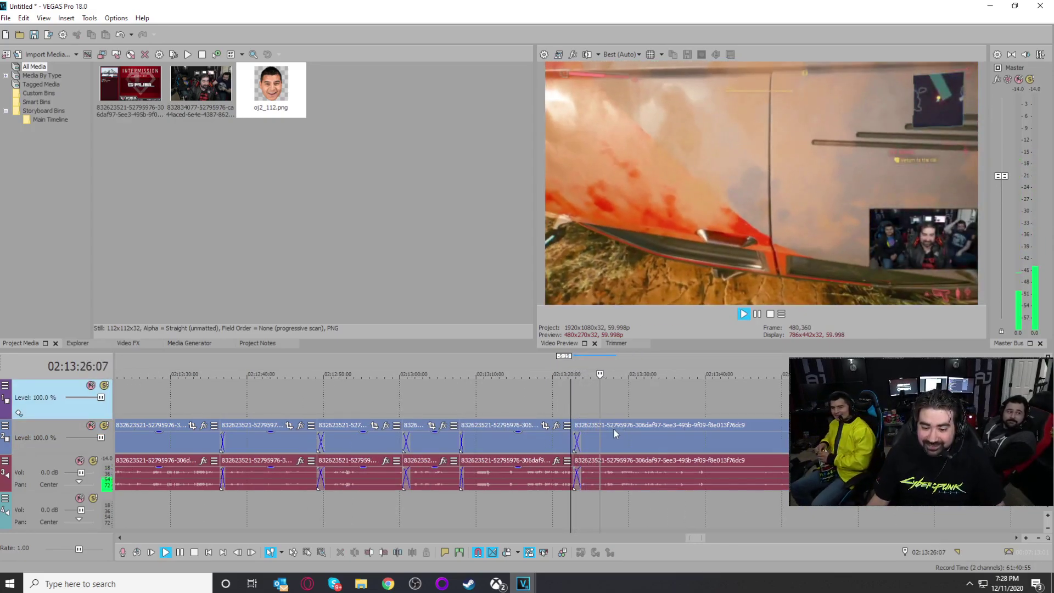
pyautogui.click(626, 442)
pyautogui.scroll(3, 629, 455)
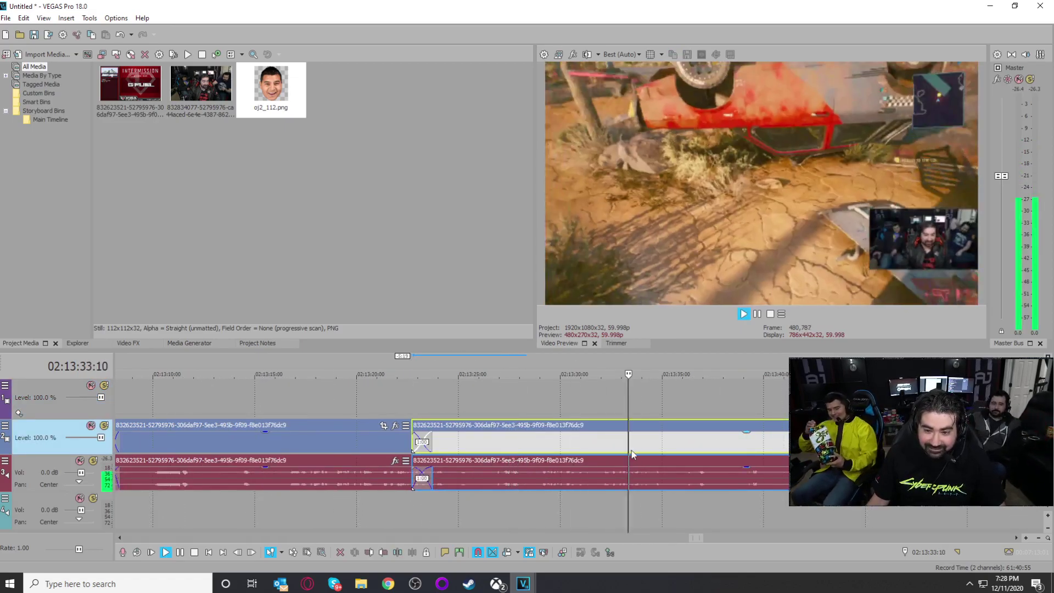
pyautogui.scroll(-4, 652, 452)
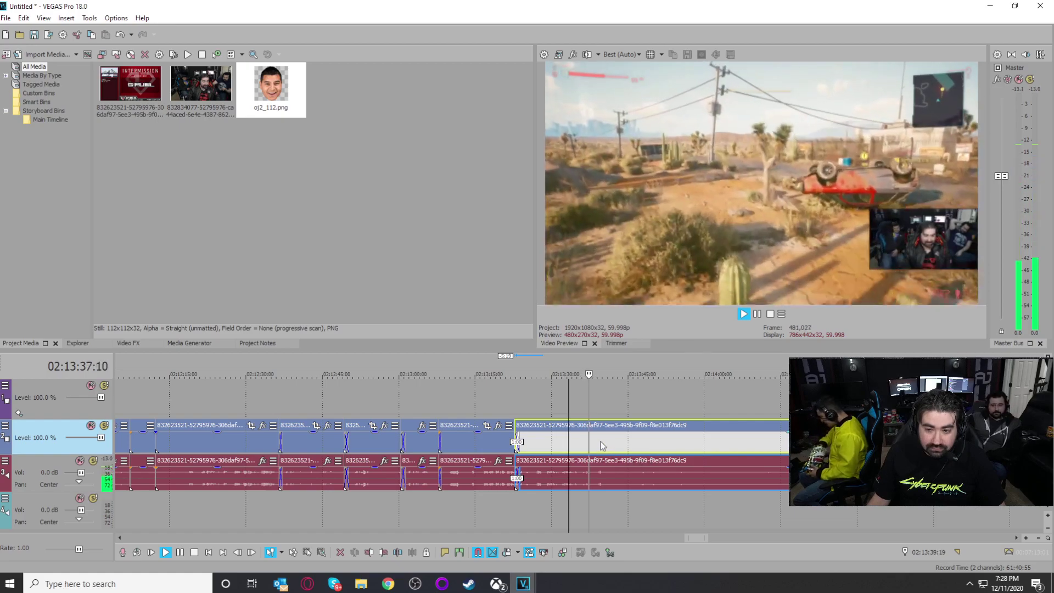
pyautogui.scroll(4, 592, 460)
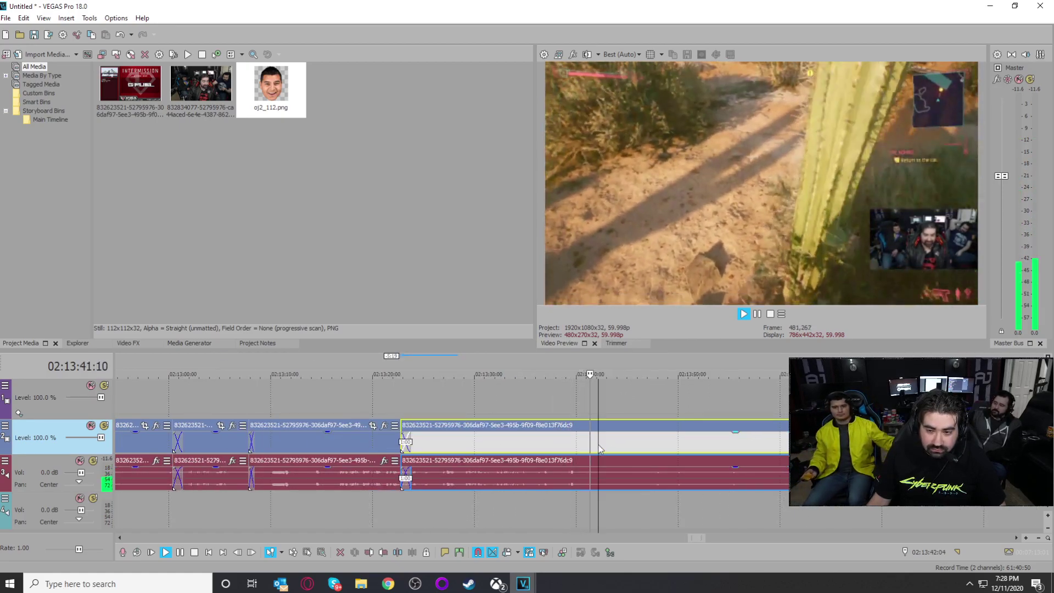
pyautogui.scroll(4, 594, 449)
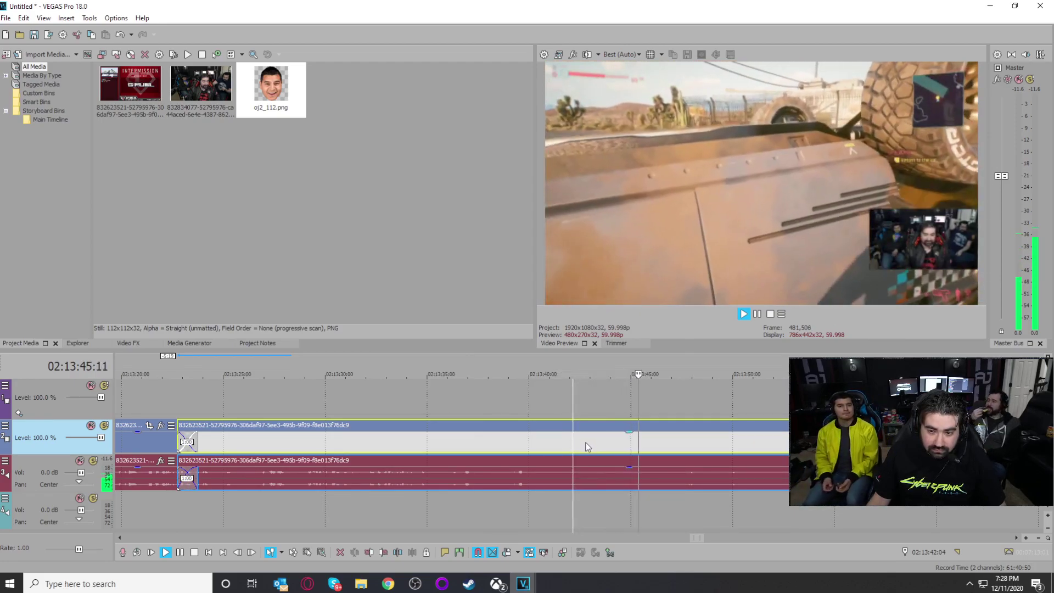
pyautogui.scroll(-4, 593, 445)
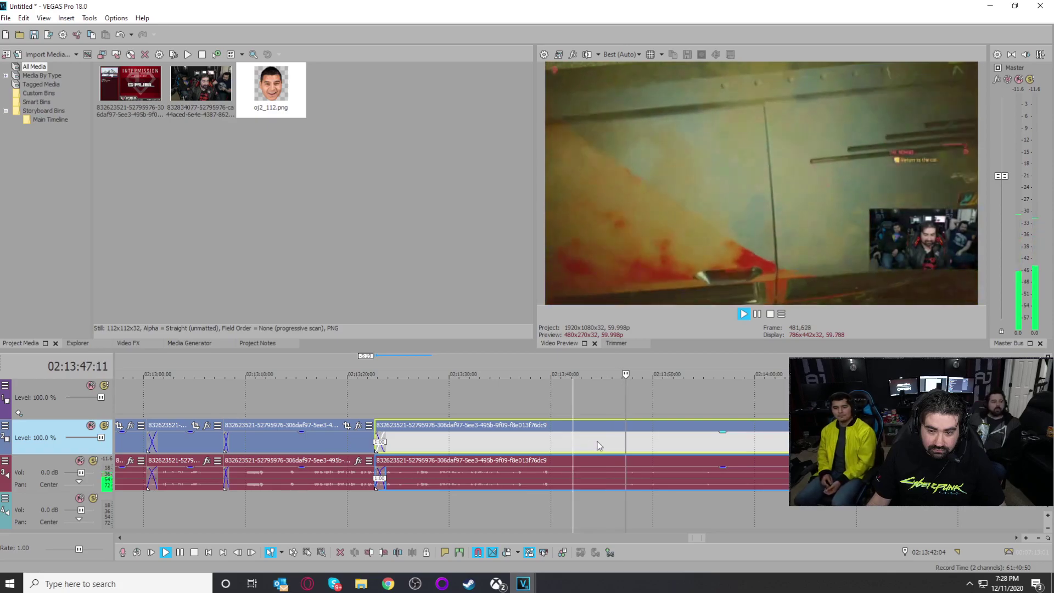
# Step: Play further through the overturned-car scene and split the footage at about 02:13:57
pyautogui.scroll(-4, 598, 442)
pyautogui.hscroll(2, 610, 446)
pyautogui.scroll(-4, 593, 450)
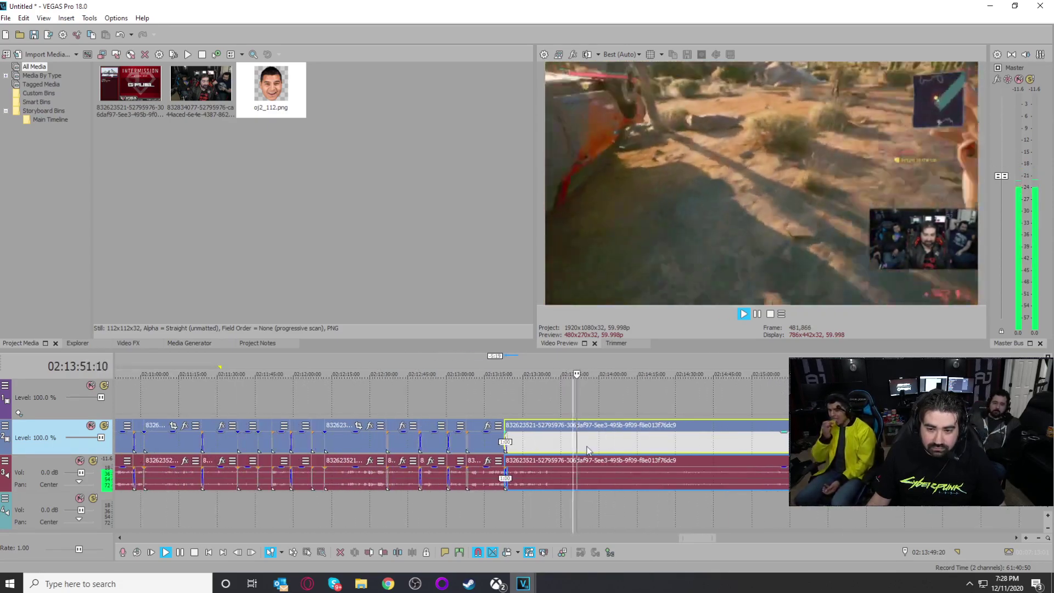
pyautogui.click(597, 443)
pyautogui.scroll(4, 572, 440)
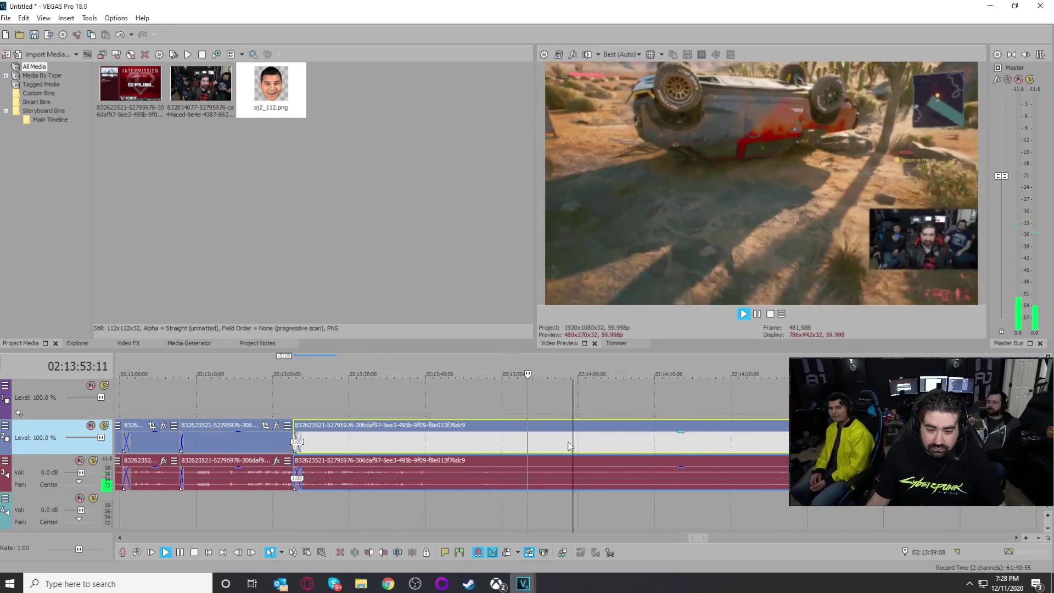
pyautogui.click(546, 438)
pyautogui.press('s')
# Step: Skim the footage after the split, from about 02:14:54 to the garage scene at about 02:15:08
pyautogui.click(758, 450)
pyautogui.press('space')
pyautogui.press('space')
pyautogui.scroll(-3, 741, 448)
pyautogui.click(714, 438)
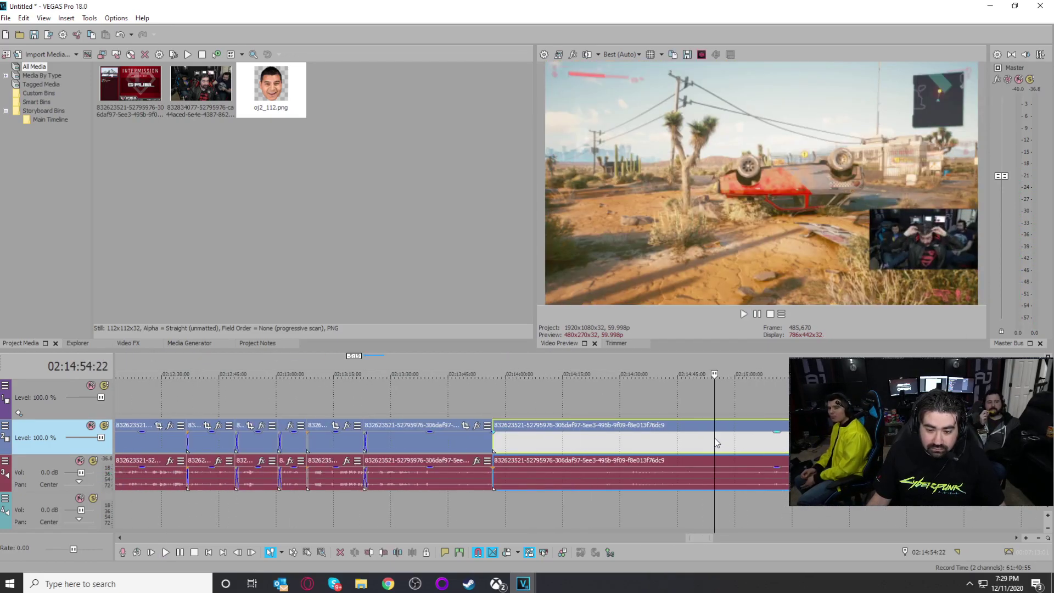
pyautogui.click(762, 446)
pyautogui.scroll(-3, 761, 445)
pyautogui.scroll(2, 709, 449)
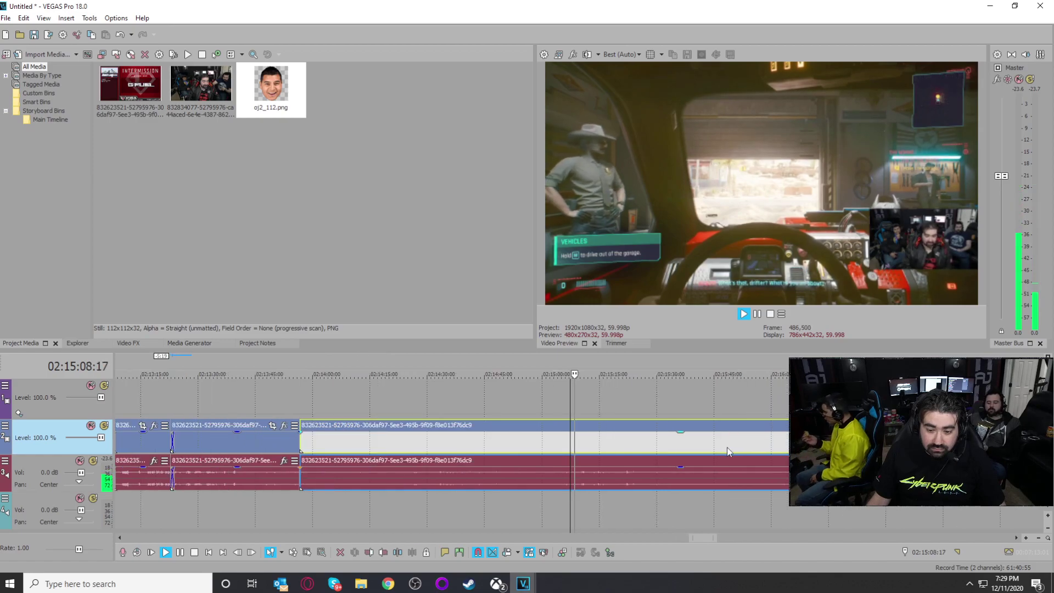
# Step: Skim ahead to the driving scene near the tower and play it from about 02:16:07
pyautogui.click(728, 450)
pyautogui.click(797, 468)
pyautogui.scroll(-3, 791, 467)
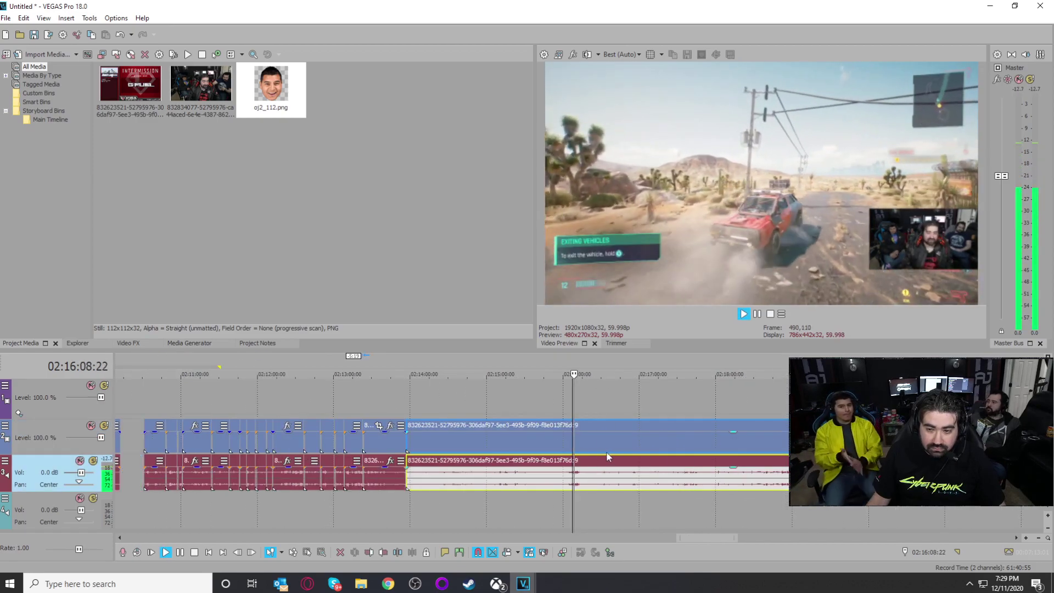
pyautogui.scroll(3, 587, 449)
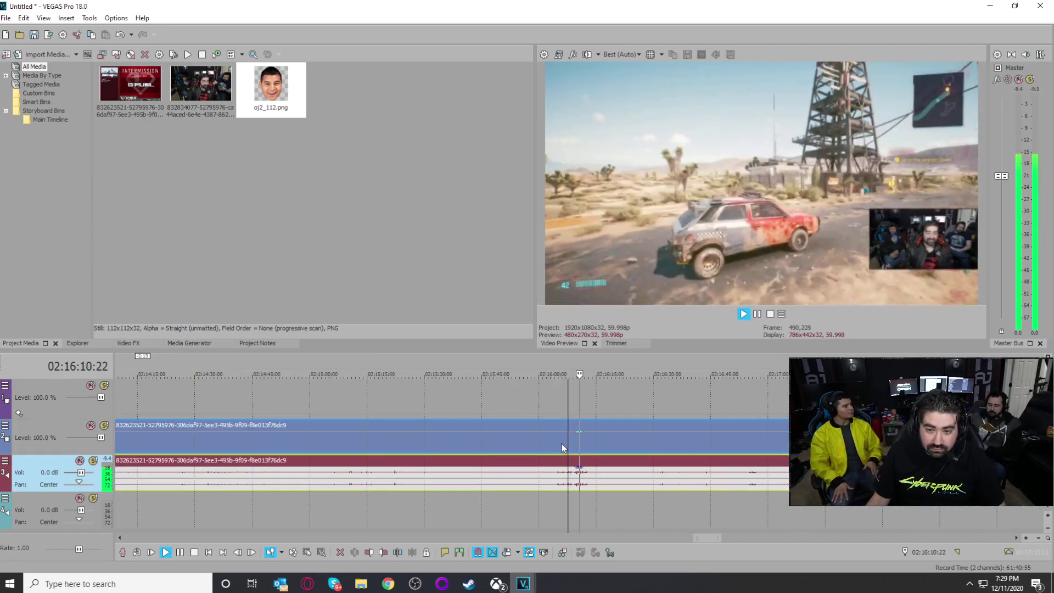
pyautogui.click(561, 444)
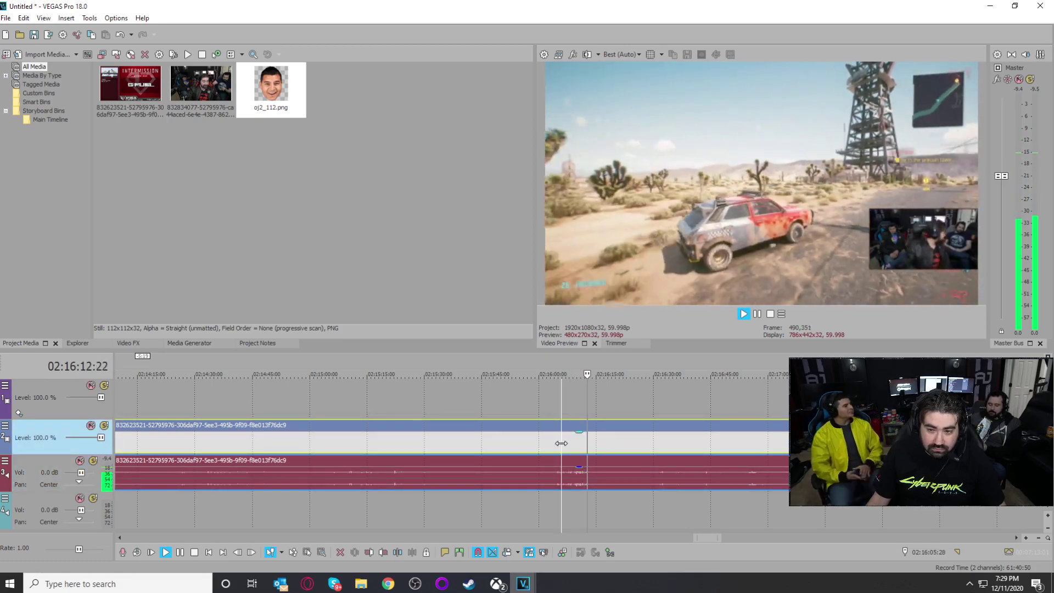
pyautogui.scroll(3, 561, 443)
pyautogui.click(583, 447)
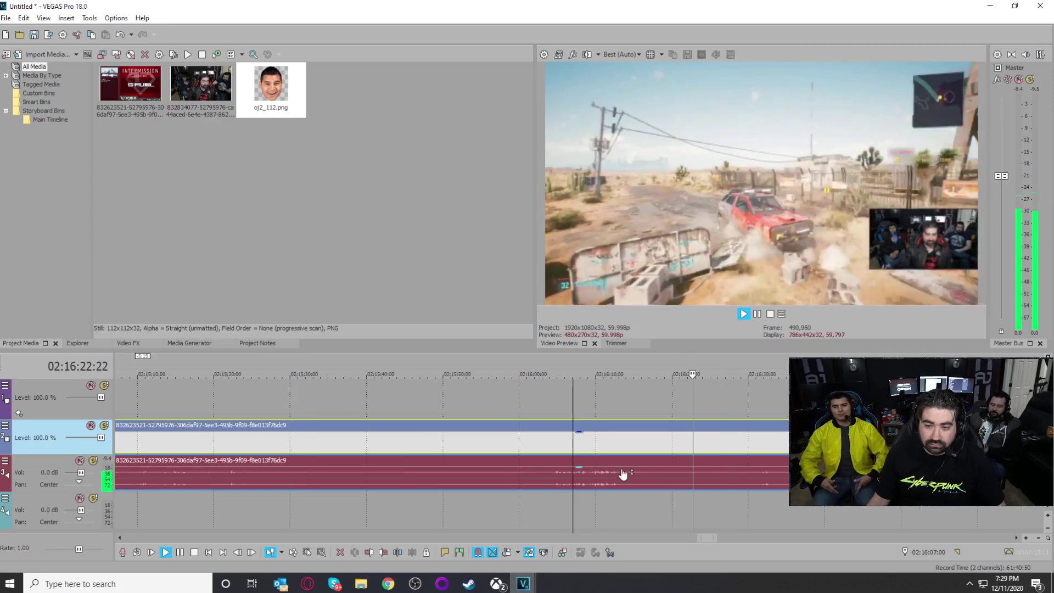
# Step: Sample the recording at wider intervals from the driving scene through 02:23:19 to about 02:29:49
pyautogui.scroll(-3, 658, 461)
pyautogui.click(671, 459)
pyautogui.click(750, 455)
pyautogui.scroll(-2, 736, 454)
pyautogui.click(713, 451)
pyautogui.scroll(-3, 719, 456)
pyautogui.click(694, 458)
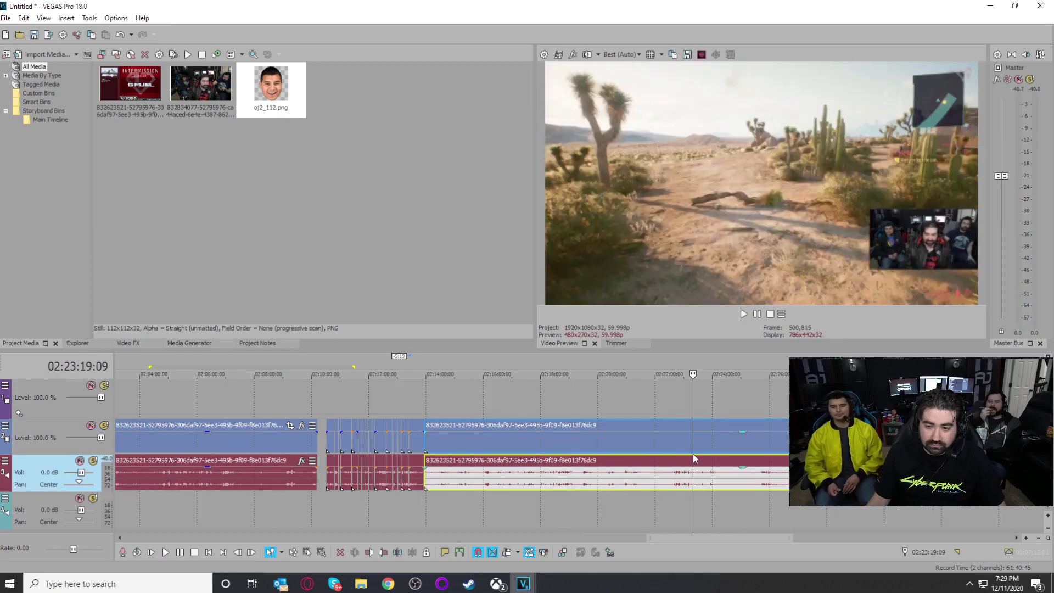
pyautogui.click(742, 453)
pyautogui.scroll(-2, 743, 453)
pyautogui.click(644, 456)
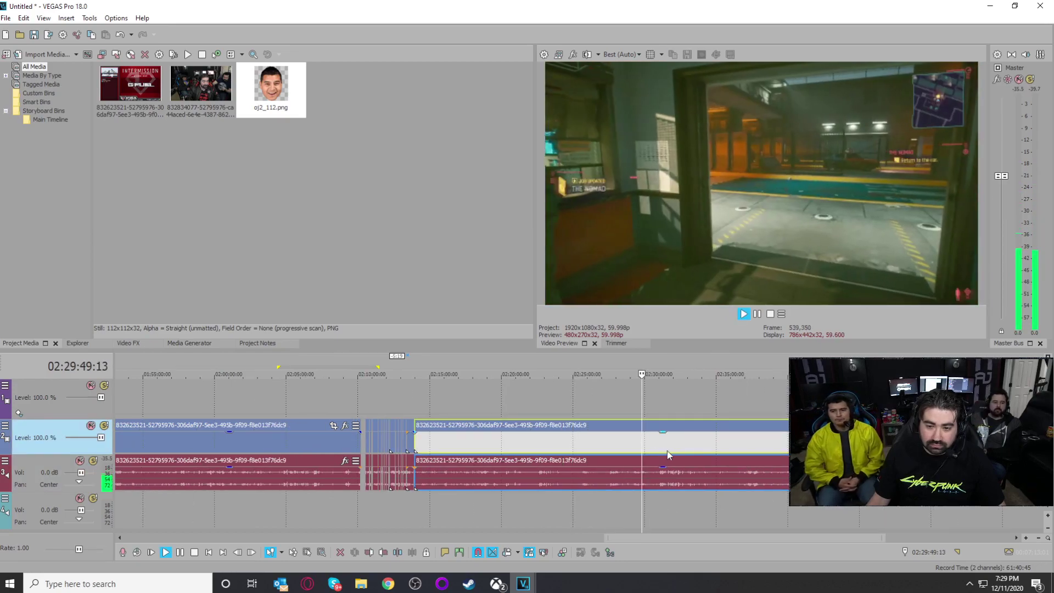
# Step: Sample the recording's night and indoor scenes between about 02:31:00 and 02:40:44 for further highlights
pyautogui.click(661, 454)
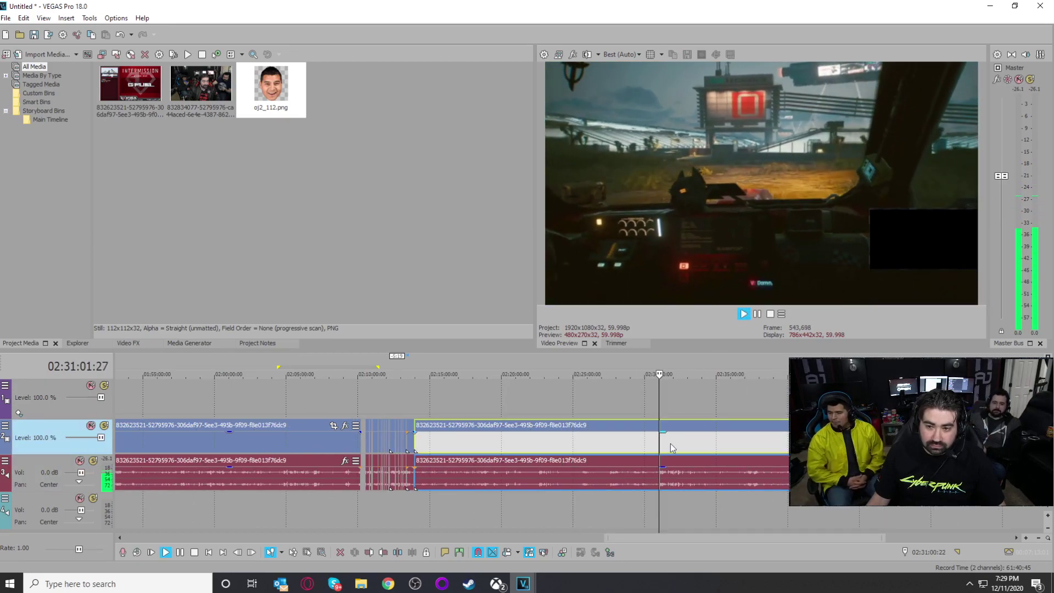
pyautogui.click(686, 446)
pyautogui.click(693, 445)
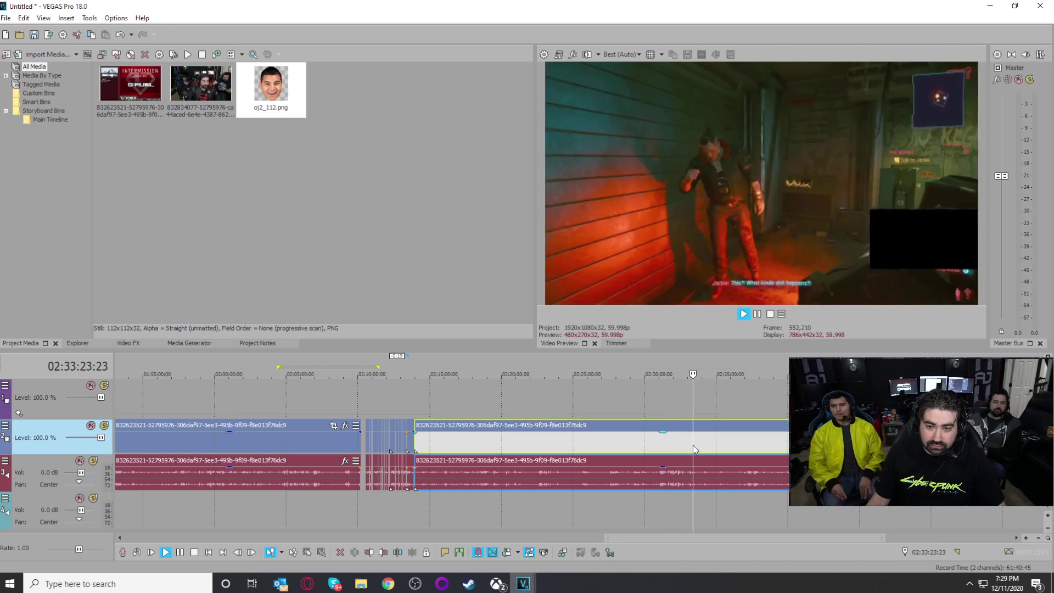
pyautogui.click(726, 446)
pyautogui.click(764, 446)
pyautogui.click(799, 448)
pyautogui.press('Return')
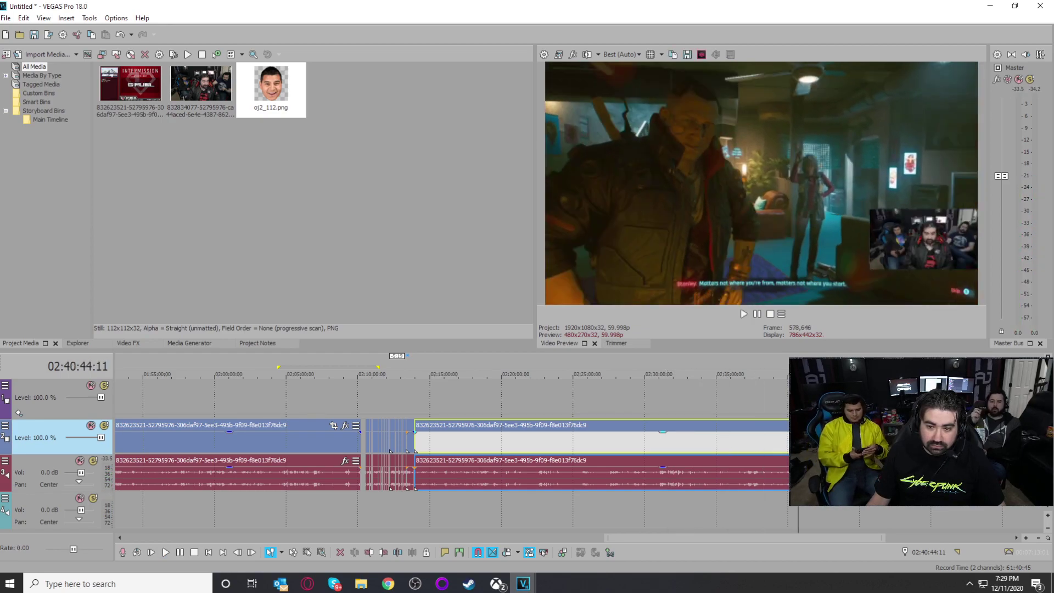
# Step: Sample the last part of the recording up to about 02:47:16 and go back to about 02:44:12
pyautogui.click(800, 446)
pyautogui.click(827, 445)
pyautogui.click(847, 446)
pyautogui.press('Return')
pyautogui.click(859, 446)
pyautogui.click(892, 446)
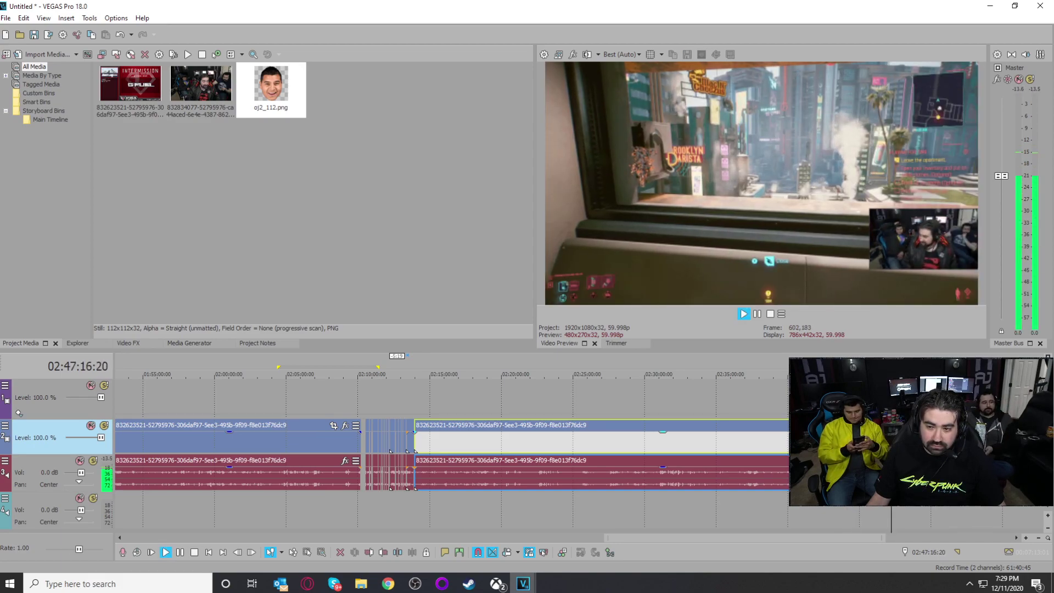
pyautogui.click(848, 446)
pyautogui.scroll(2, 680, 463)
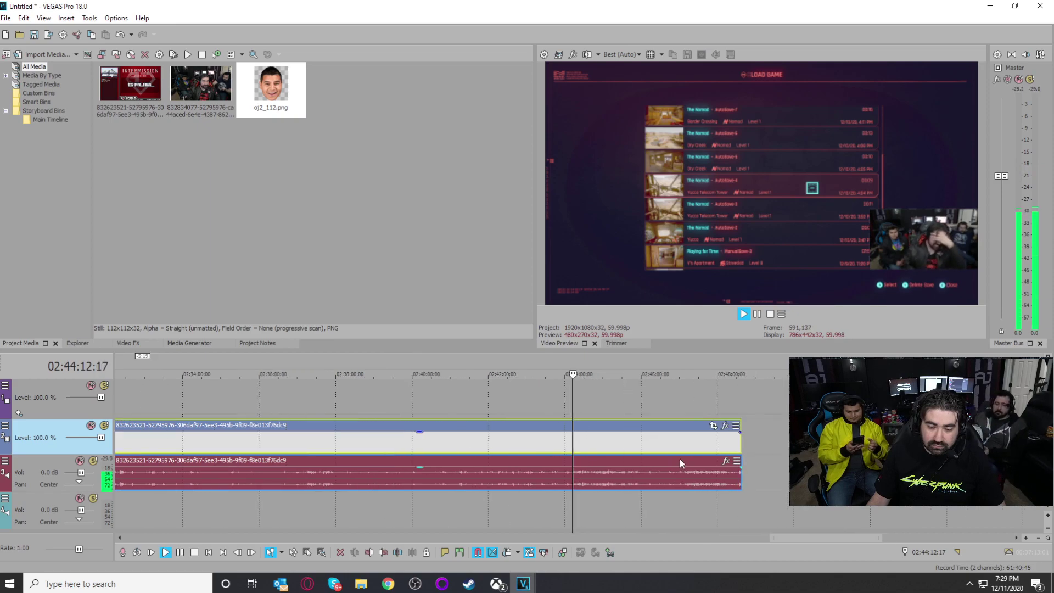
# Step: Check the Load Game menu scene around 02:44:59 and play the combat scene from about 02:42:06
pyautogui.press('space')
pyautogui.click(579, 446)
pyautogui.click(603, 447)
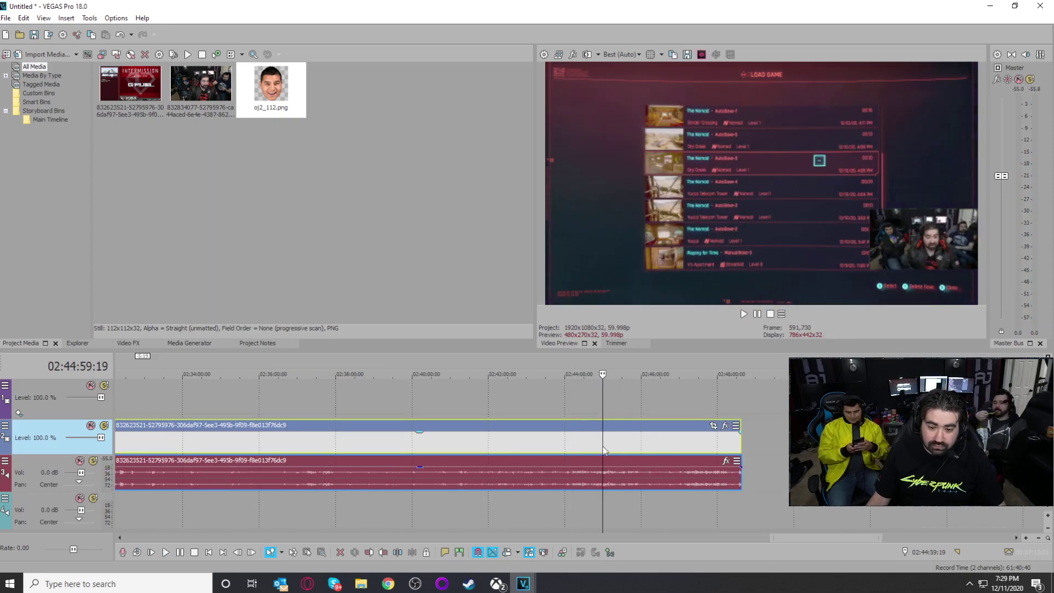
pyautogui.click(516, 451)
pyautogui.scroll(-2, 525, 454)
pyautogui.click(599, 448)
pyautogui.click(561, 452)
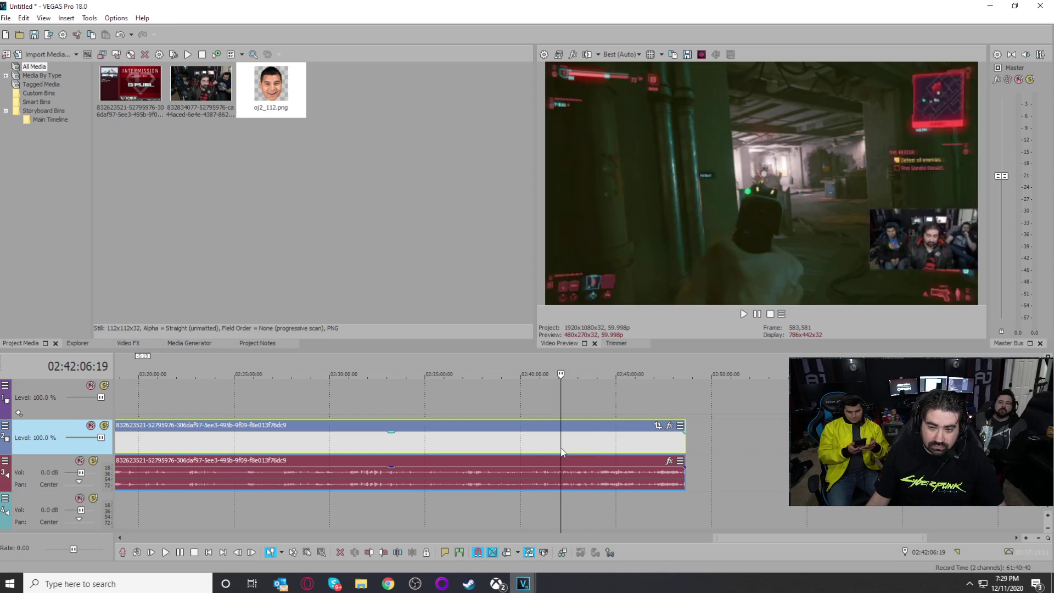
pyautogui.press('space')
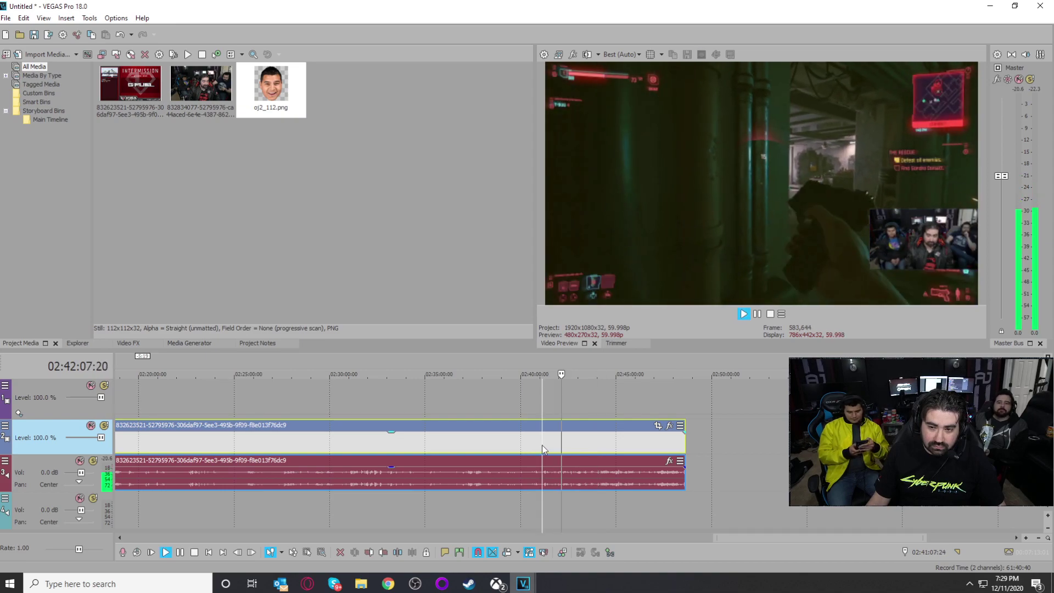
# Step: Sample the long recording around 02:30:51 and 02:32:24 for further highlights
pyautogui.click(542, 445)
pyautogui.scroll(-3, 516, 459)
pyautogui.click(497, 456)
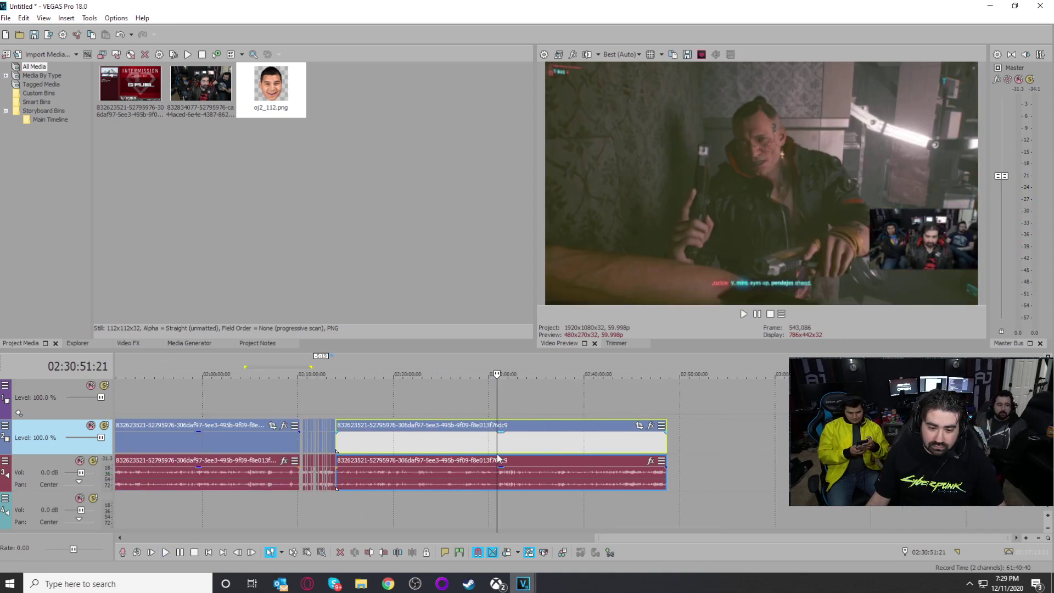
pyautogui.scroll(3, 514, 453)
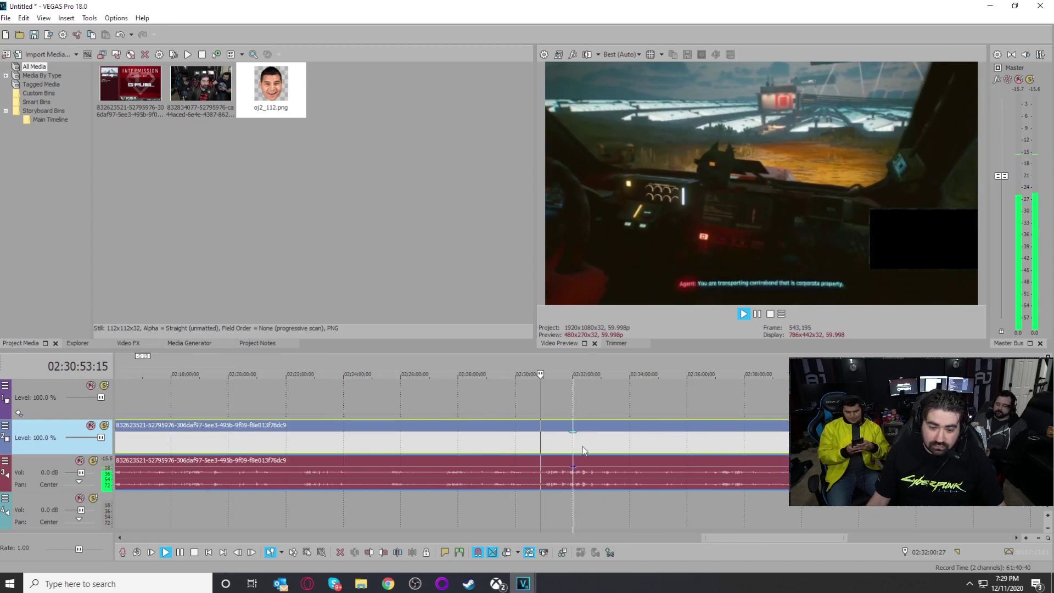
pyautogui.click(583, 454)
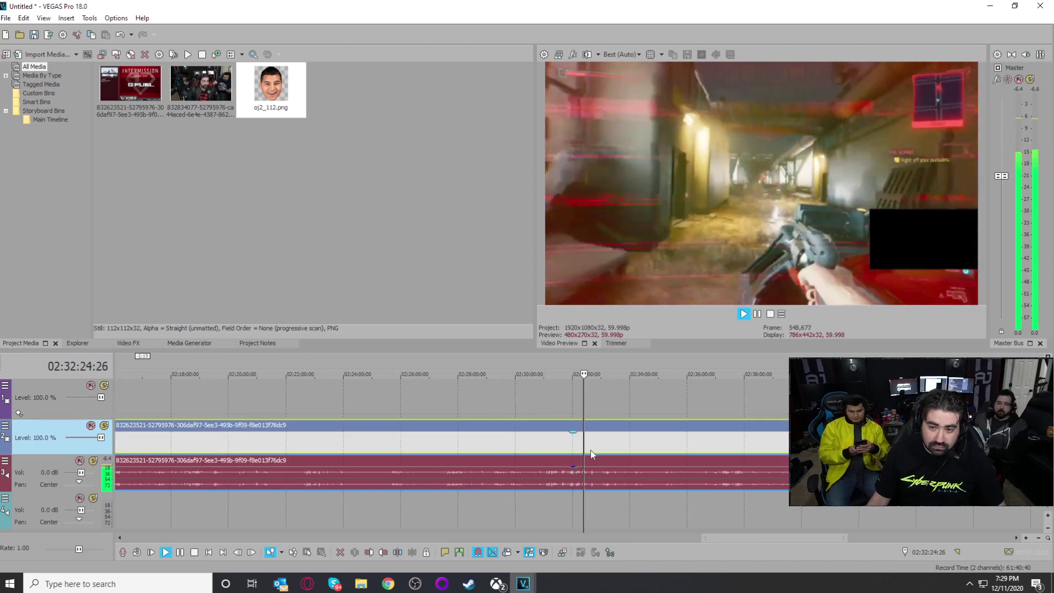
pyautogui.scroll(-3, 591, 450)
pyautogui.click(587, 448)
# Step: Sample earlier scenes of the recording from about 02:22:42 through 02:25:56
pyautogui.click(480, 449)
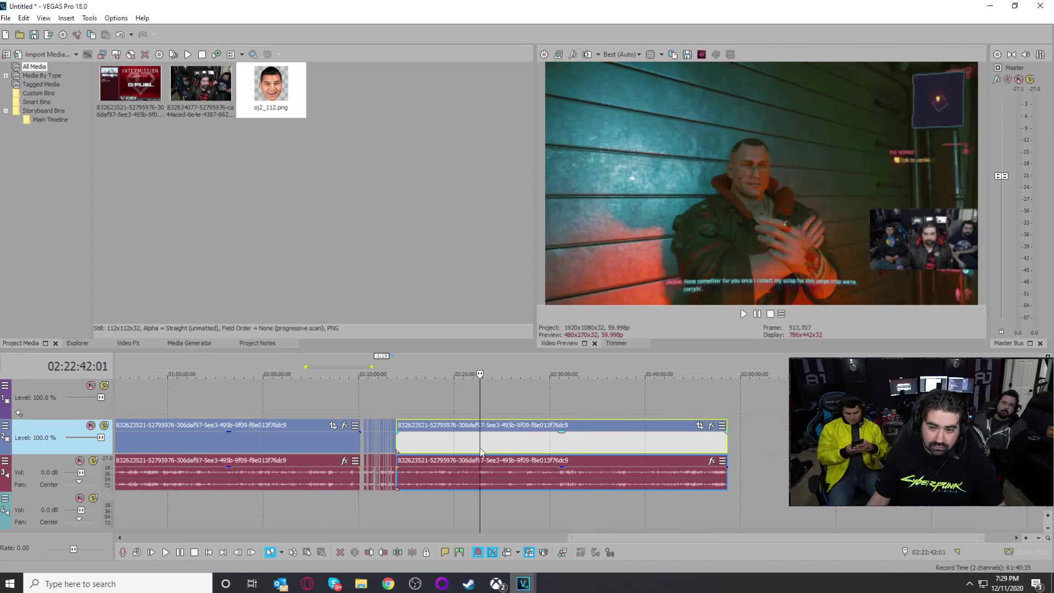
pyautogui.scroll(5, 481, 452)
pyautogui.press('space')
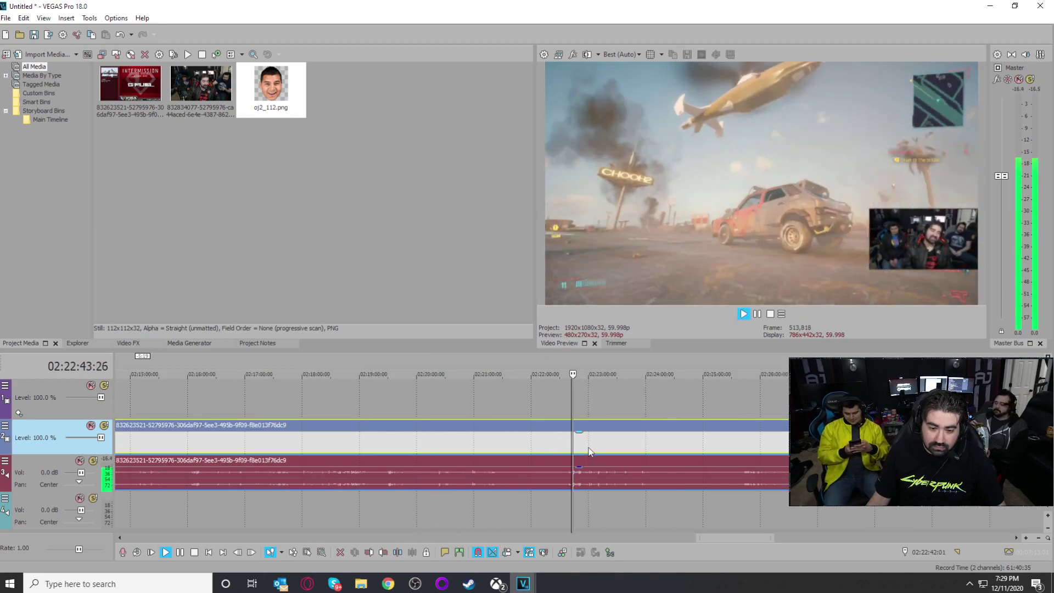
pyautogui.click(588, 451)
pyautogui.scroll(-2, 615, 449)
pyautogui.click(640, 446)
pyautogui.click(658, 453)
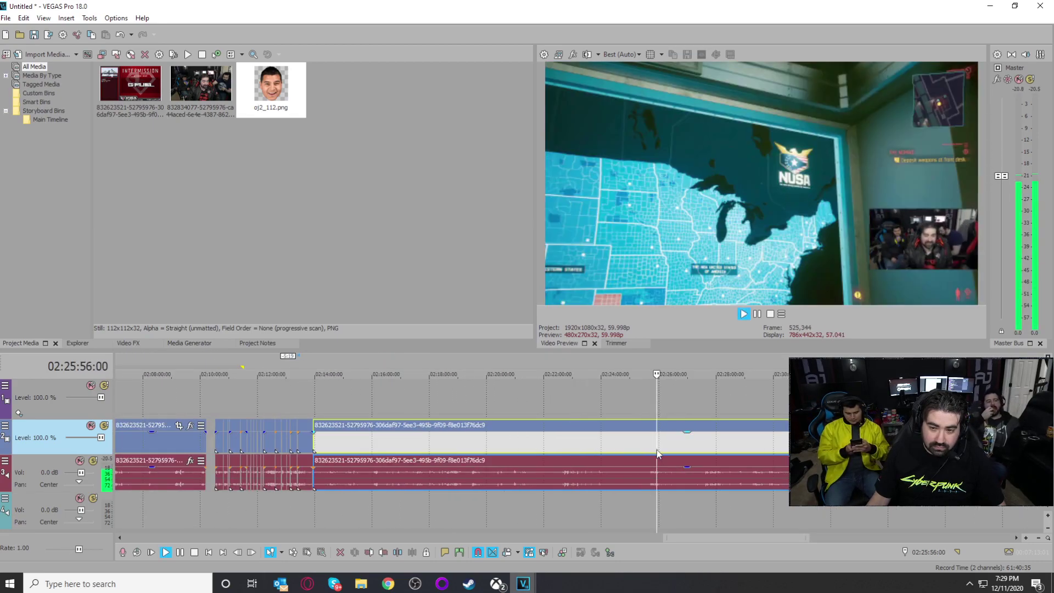
# Step: Check one more point after 02:25:56 and go back to play the scene from about 02:15:36
pyautogui.click(709, 447)
pyautogui.press('space')
pyautogui.press('space')
pyautogui.scroll(-2, 660, 446)
pyautogui.click(397, 451)
pyautogui.scroll(3, 456, 447)
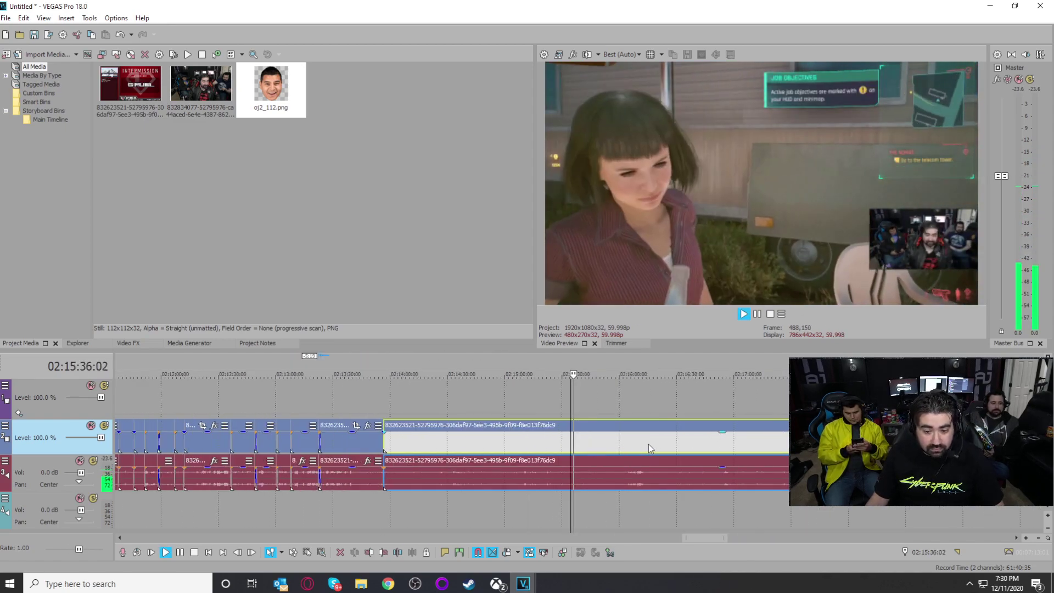
# Step: Delete the leftover recording after the last overturned-car clip and play that clip's ending from about 02:13:48
pyautogui.click(638, 448)
pyautogui.scroll(-3, 593, 459)
pyautogui.press('Delete')
pyautogui.click(505, 442)
pyautogui.scroll(3, 622, 477)
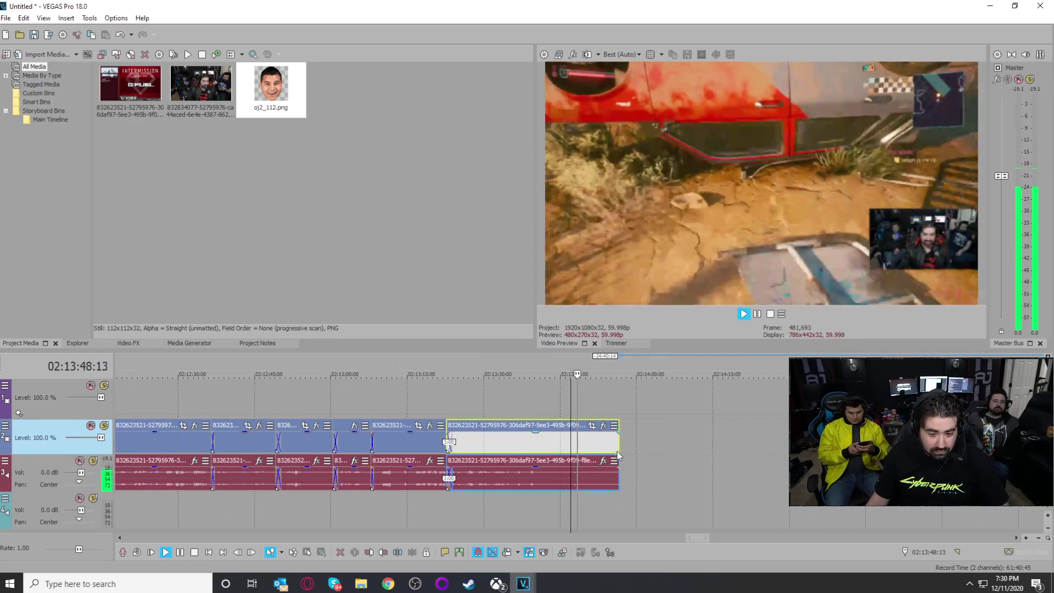
pyautogui.click(615, 474)
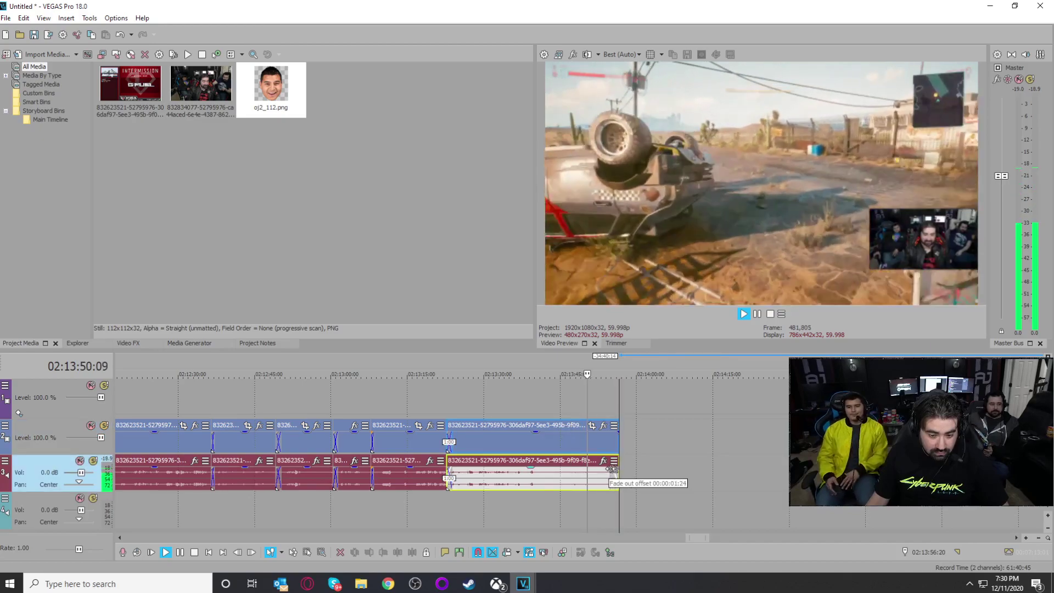
pyautogui.scroll(-2, 593, 478)
pyautogui.scroll(-2, 384, 489)
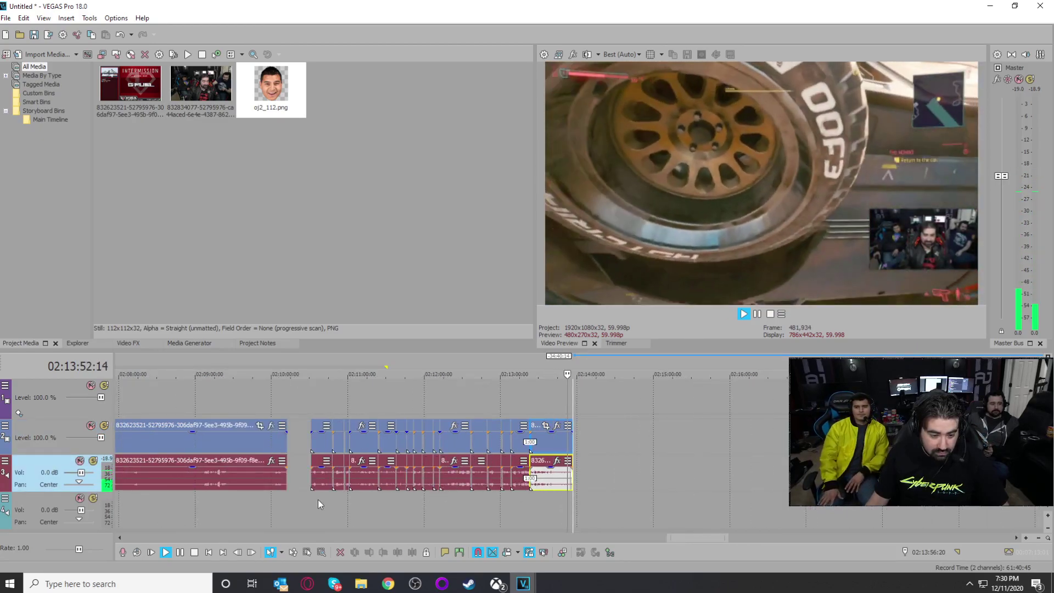
# Step: Play the start of the garage and desert highlights from about 02:10:32
pyautogui.click(318, 503)
pyautogui.scroll(3, 552, 486)
pyautogui.scroll(-8, 552, 484)
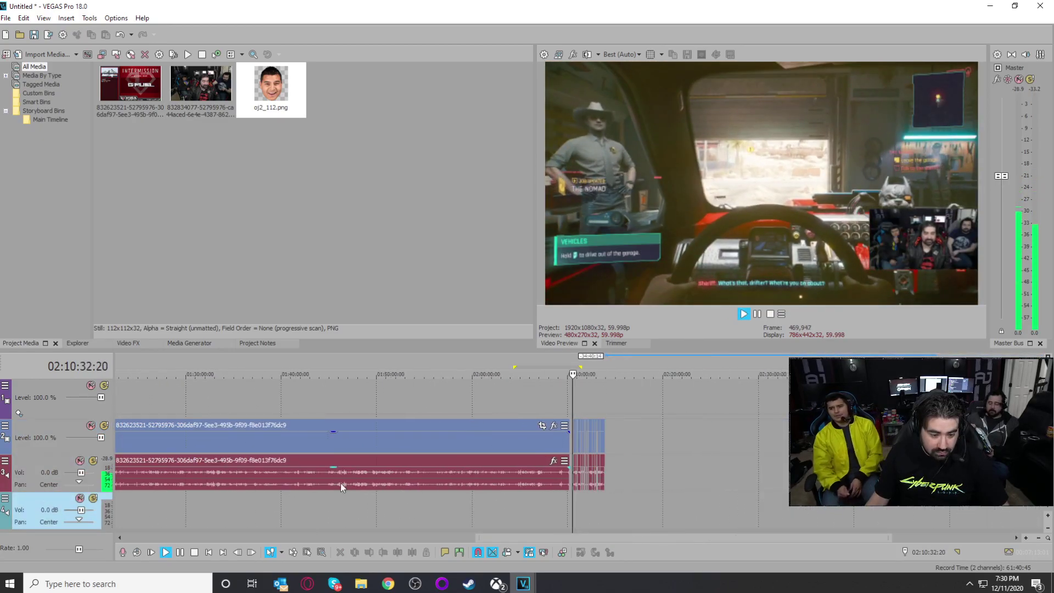
pyautogui.scroll(-2, 340, 486)
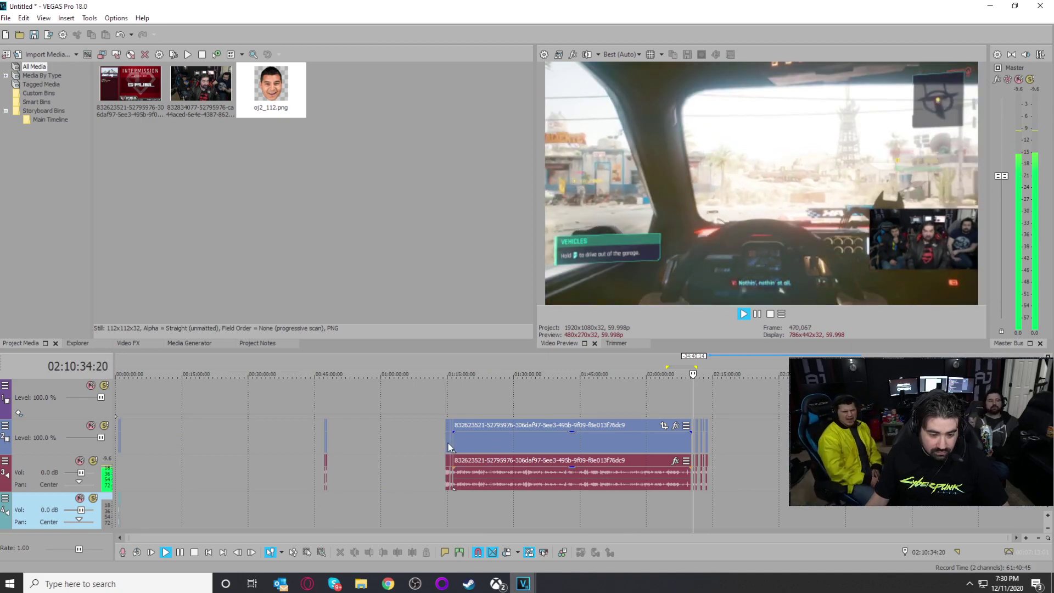
# Step: Review the inventory clips from about 01:14:30 to the cut at 01:16:17
pyautogui.click(448, 443)
pyautogui.scroll(5, 604, 502)
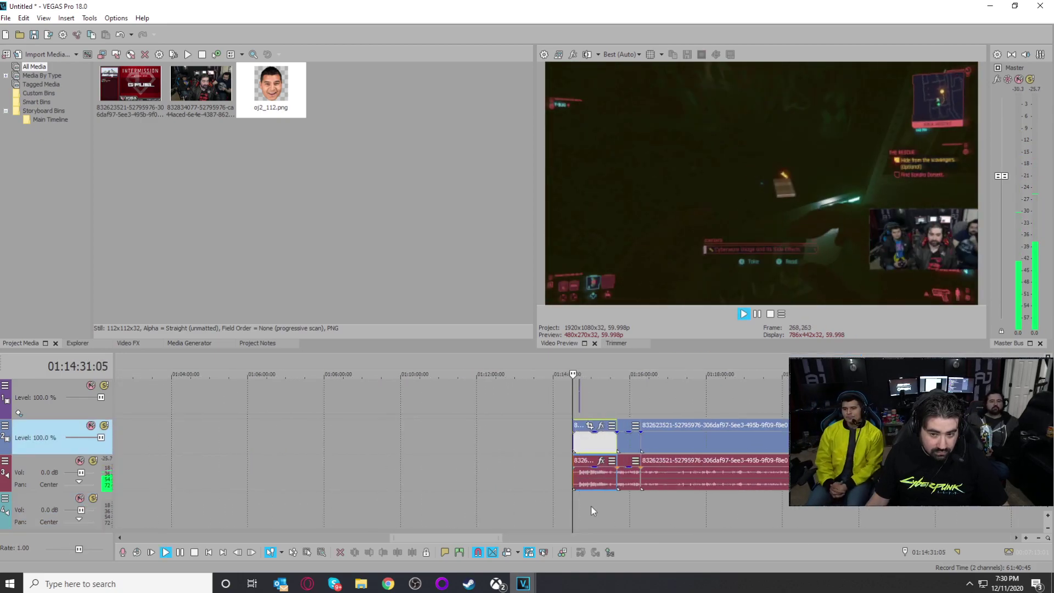
pyautogui.click(591, 506)
pyautogui.click(631, 505)
pyautogui.click(643, 509)
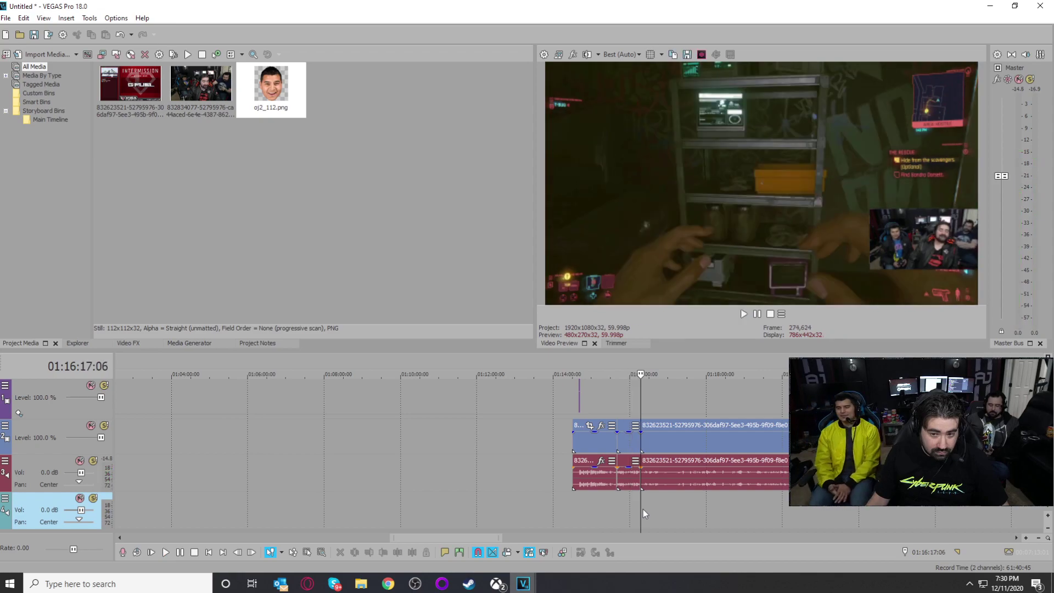
# Step: Move the face image ahead of the inventory clips and mark 01:14:30:06 to 01:16:17:06 as the render range
pyautogui.scroll(3, 643, 509)
pyautogui.click(322, 408)
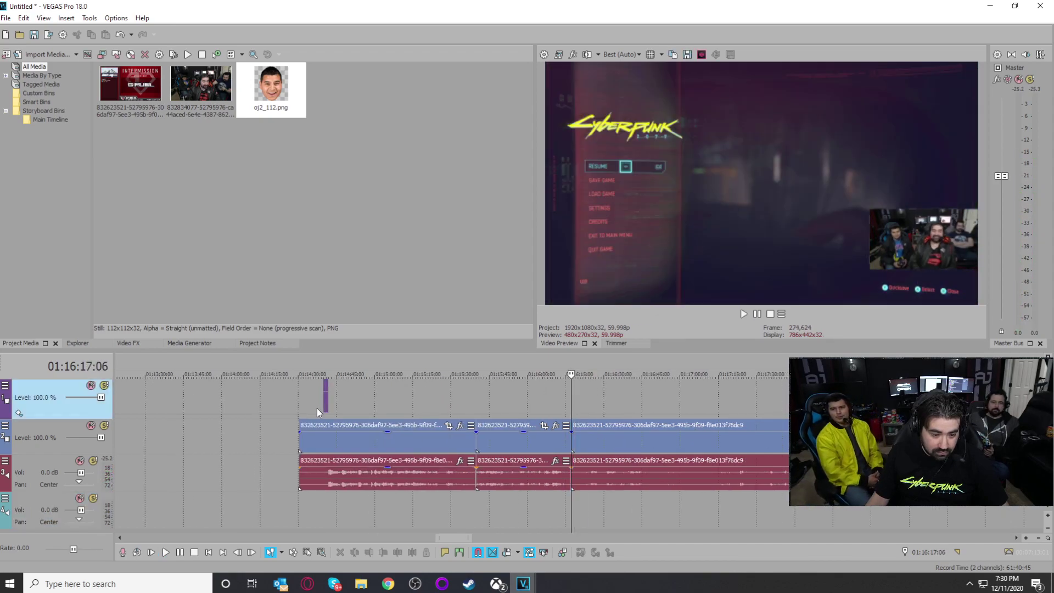
pyautogui.moveTo(325, 400); pyautogui.dragTo(572, 399)
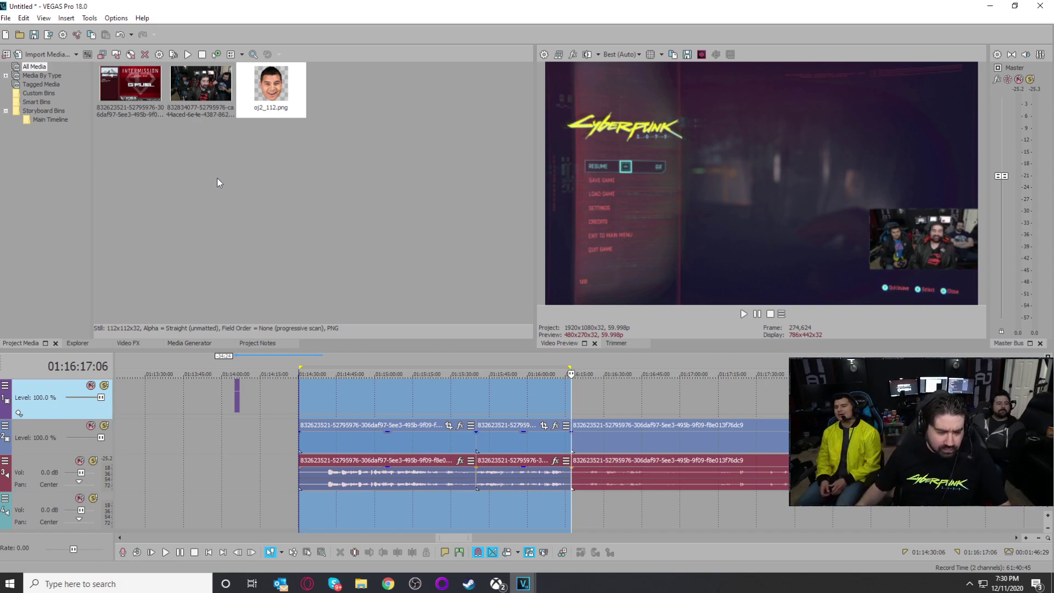
# Step: Render the marked range as OtherJoesPeePee.mp4 in D:\Angry Reviews\CyberPunk 2077 with the MAGIX AVC/AAC MP4 template Internet HD 1080p 29.97 fps
pyautogui.click(6, 19)
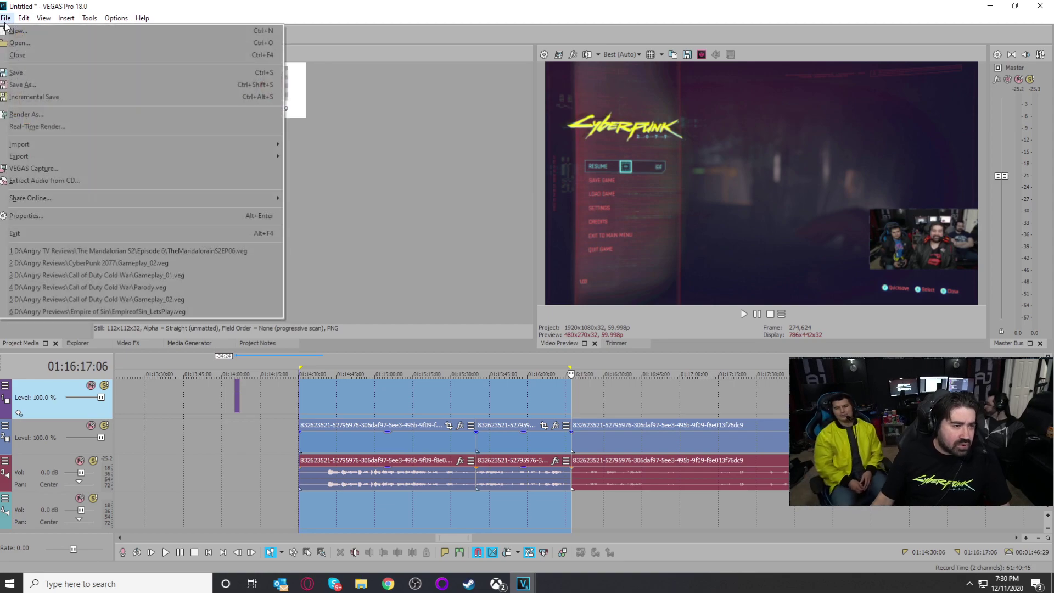
pyautogui.click(49, 115)
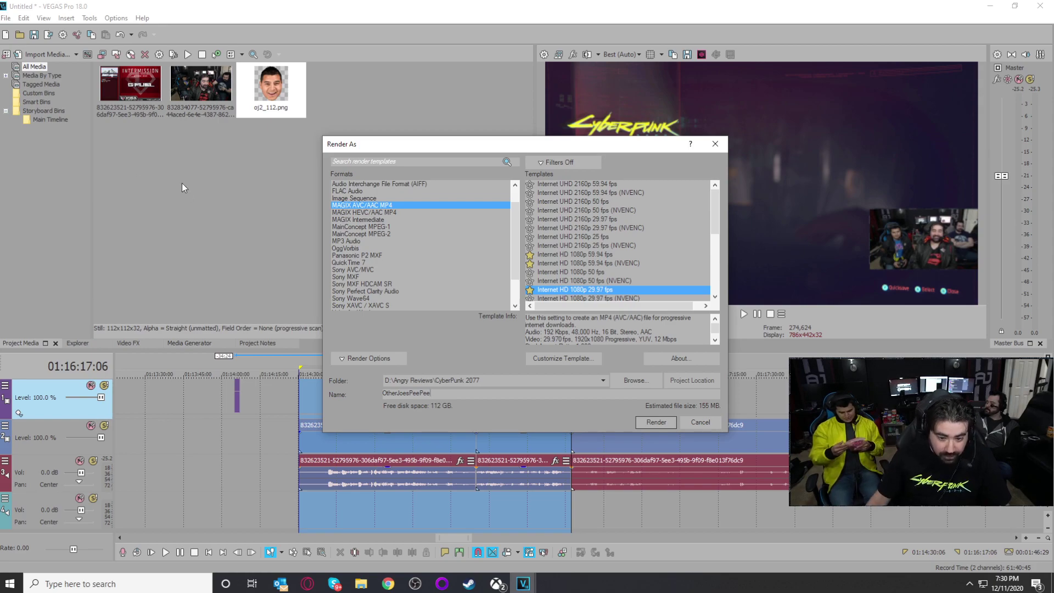
pyautogui.click(656, 423)
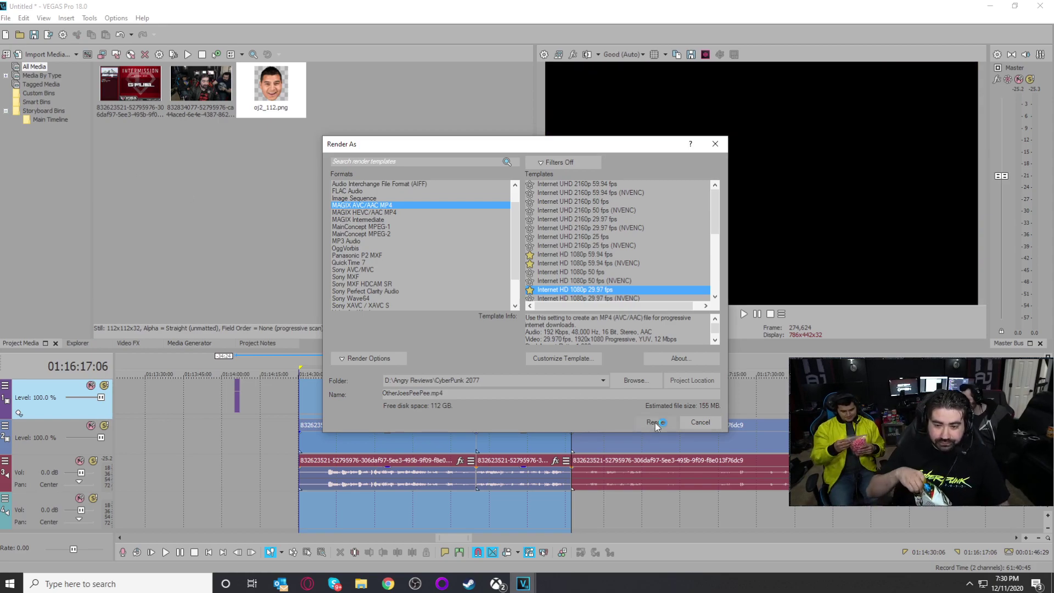
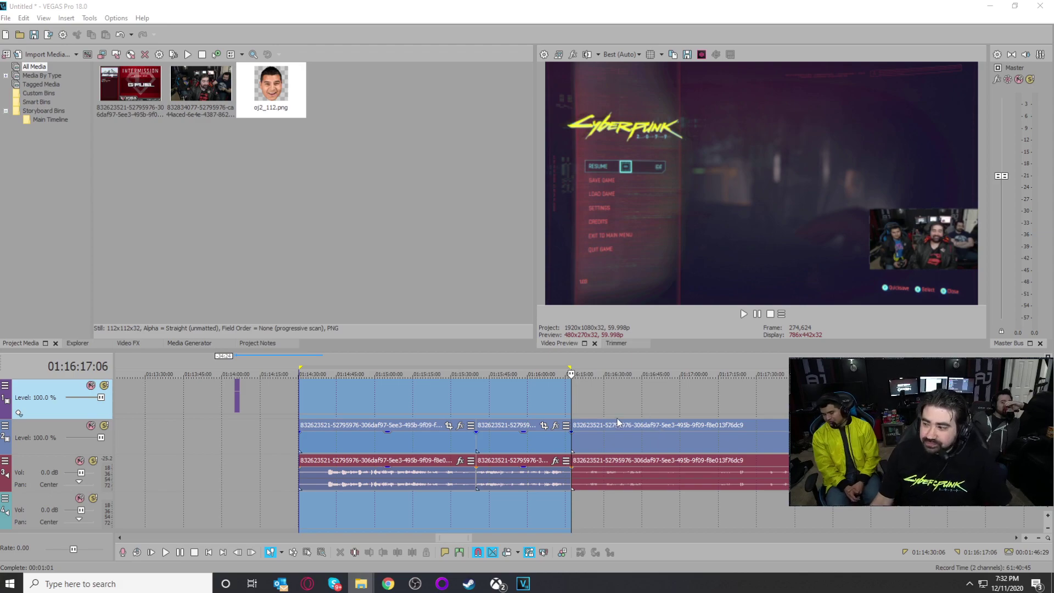
# Step: Play the nightclub clips from about 00:47:11 and the opening driving clips from about 00:00:34
pyautogui.scroll(-10, 387, 443)
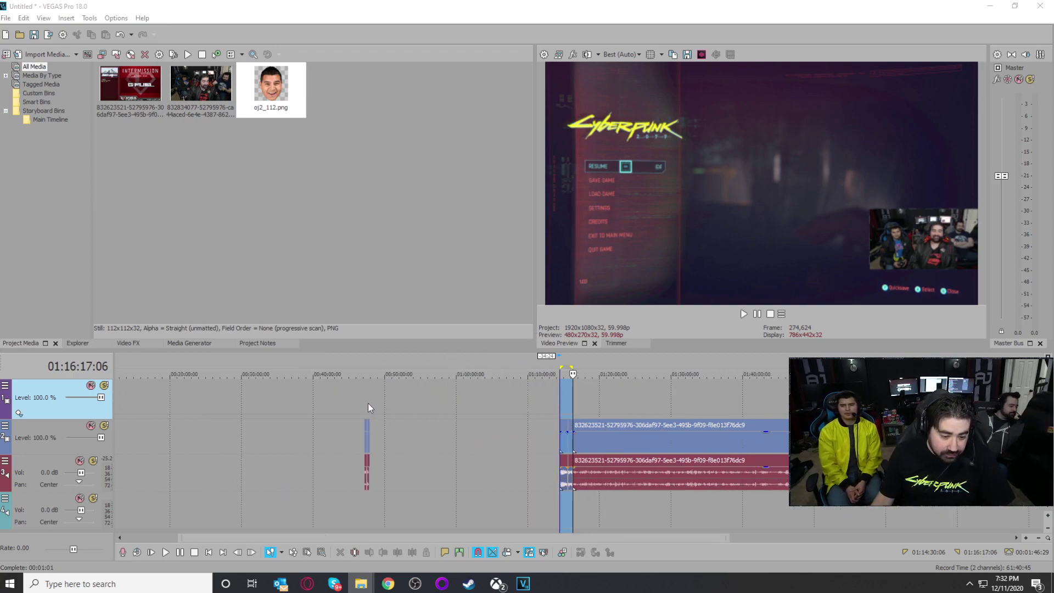
pyautogui.click(364, 400)
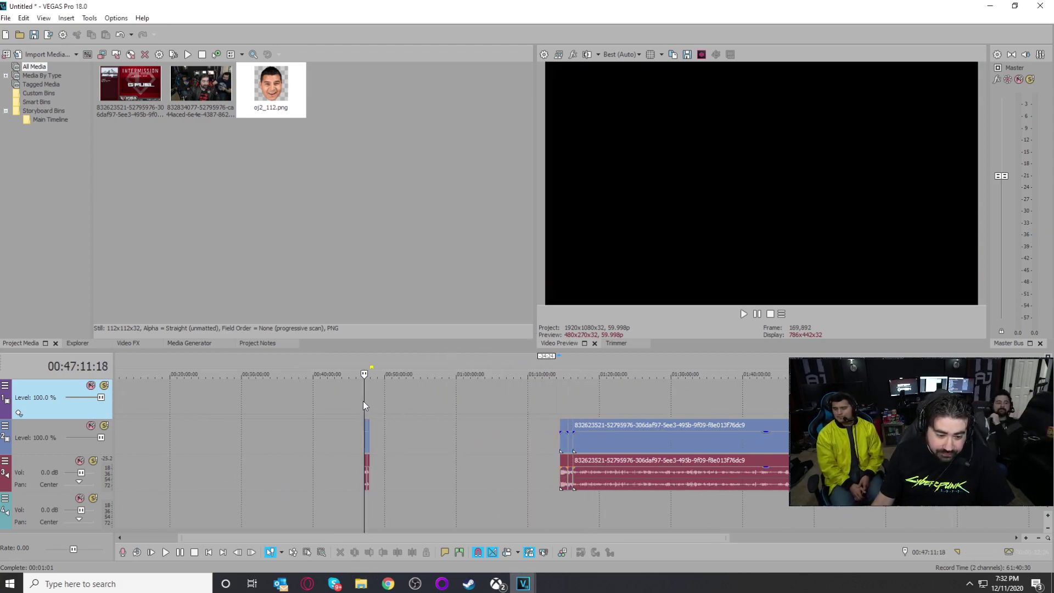
pyautogui.press('space')
pyautogui.scroll(5, 532, 407)
pyautogui.scroll(-8, 432, 418)
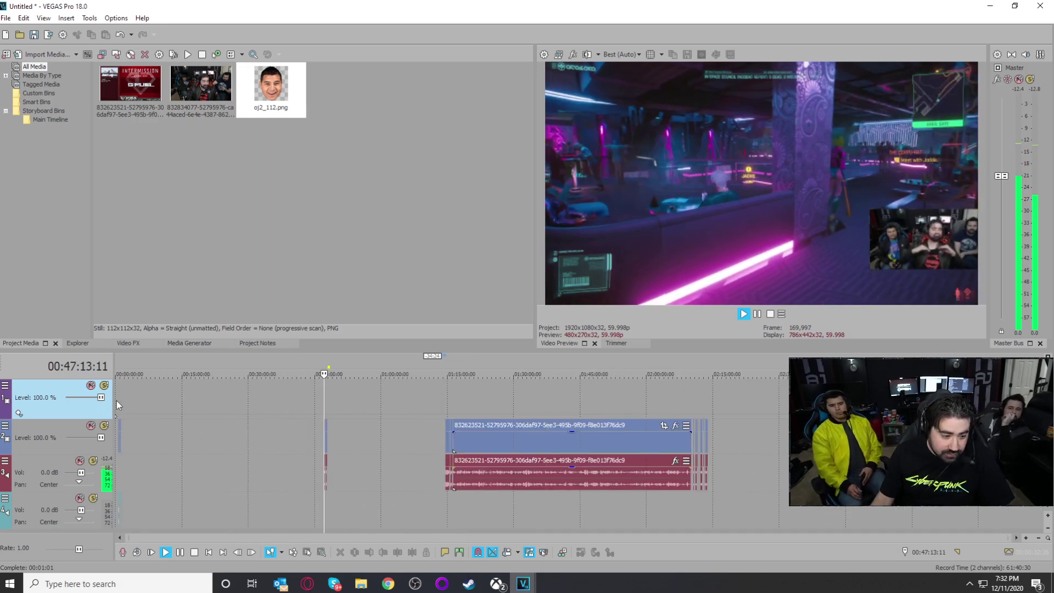
pyautogui.click(119, 419)
pyautogui.scroll(10, 157, 419)
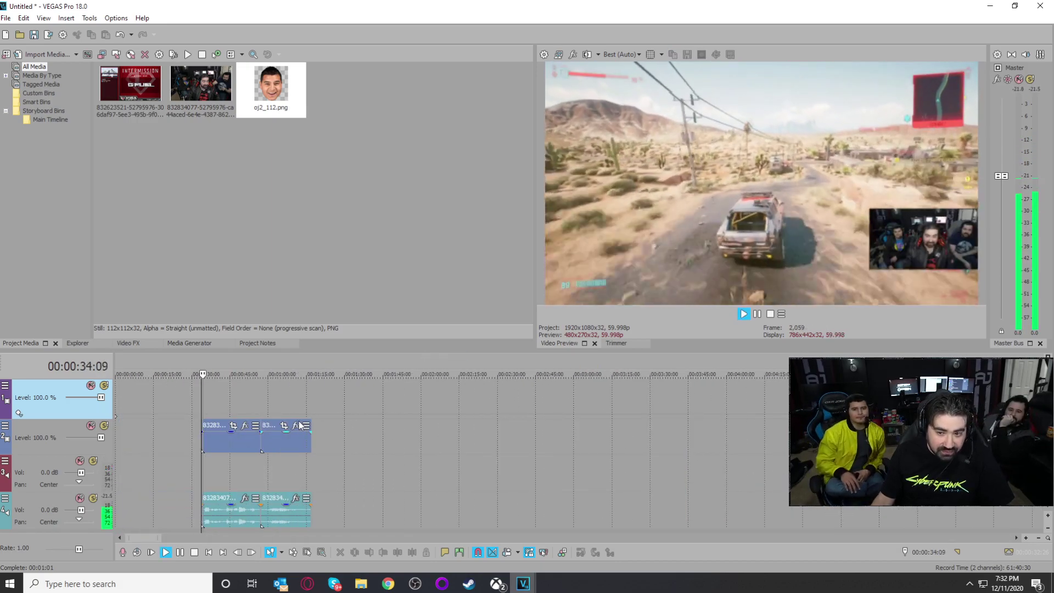
# Step: Move the nightclub clips from about 00:47:11 to directly behind the opening driving clips
pyautogui.scroll(-5, 421, 458)
pyautogui.scroll(-6, 516, 459)
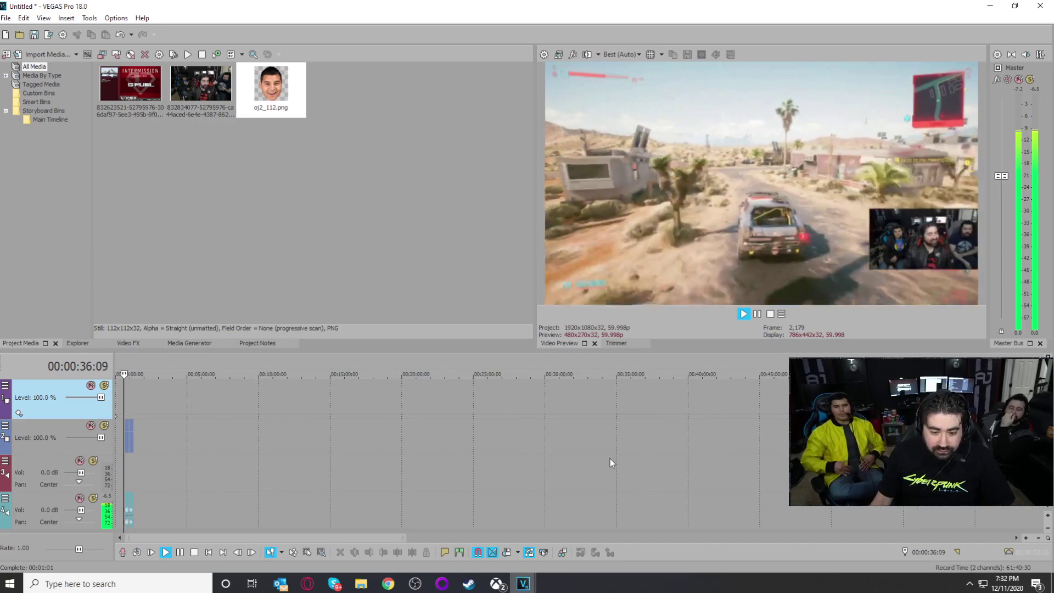
pyautogui.moveTo(797, 453); pyautogui.dragTo(142, 453)
pyautogui.scroll(-4, 155, 456)
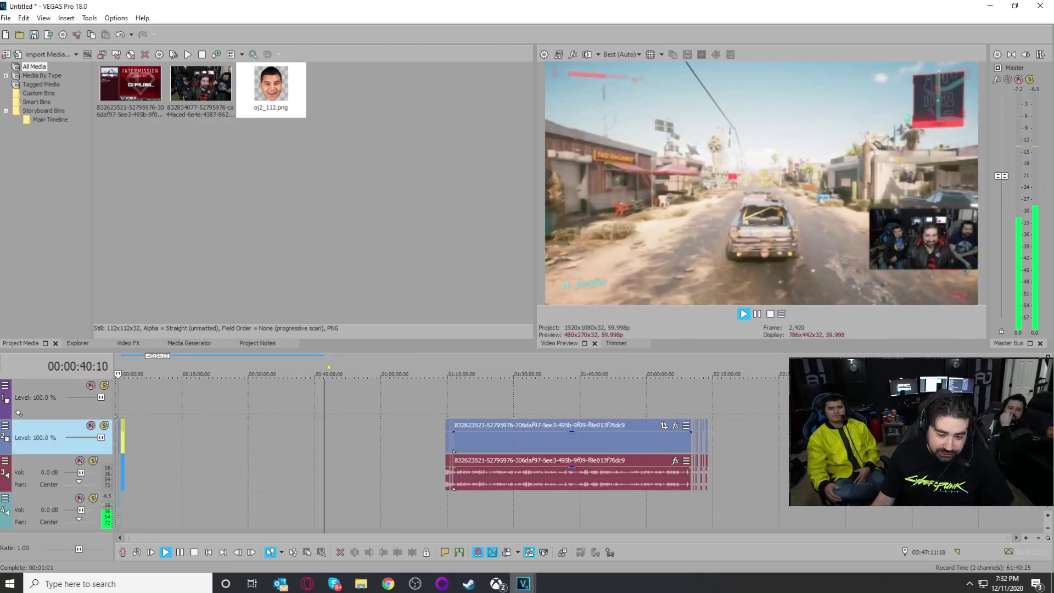
# Step: Check the inventory clips again from about 01:14:30 to 01:15:52
pyautogui.click(448, 406)
pyautogui.scroll(5, 448, 407)
pyautogui.scroll(3, 603, 423)
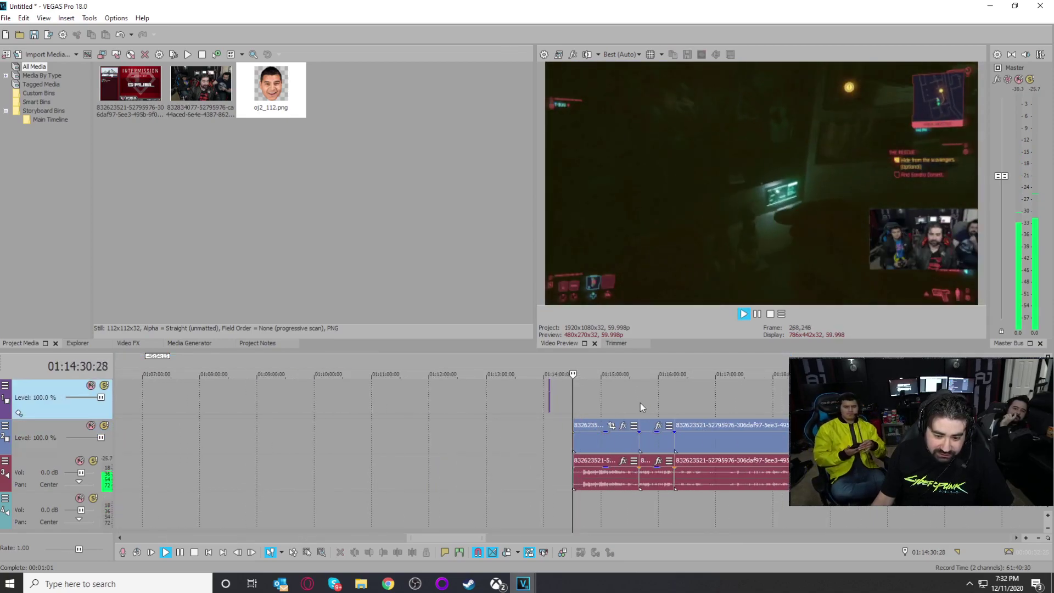
pyautogui.click(644, 404)
pyautogui.click(650, 406)
pyautogui.scroll(3, 650, 407)
pyautogui.scroll(-5, 589, 440)
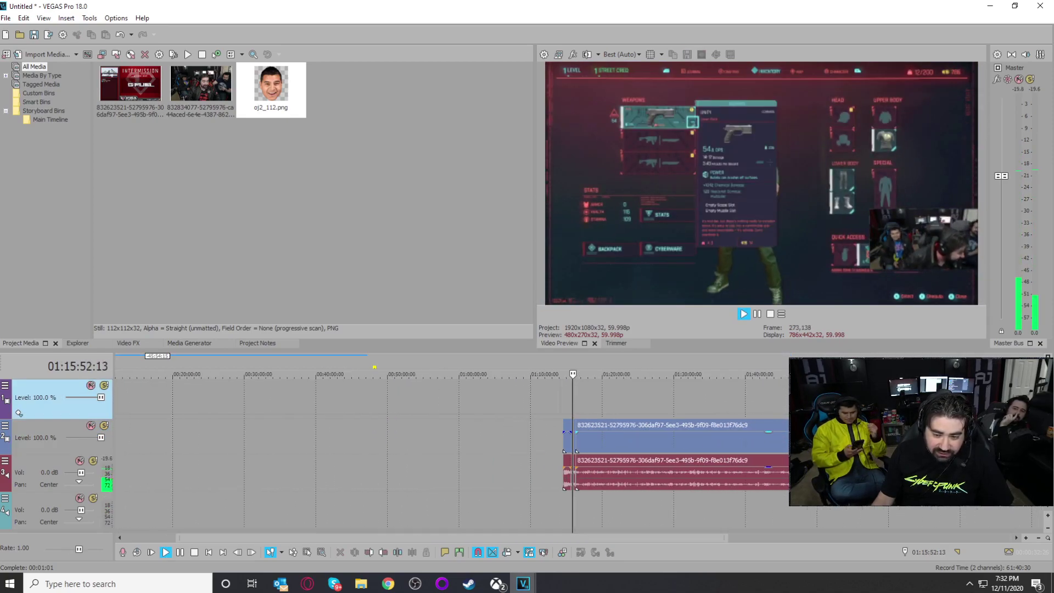
# Step: Move all the garage and desert highlights after 02:10:35 to directly behind the nightclub clips
pyautogui.click(900, 407)
pyautogui.scroll(4, 652, 449)
pyautogui.click(604, 447)
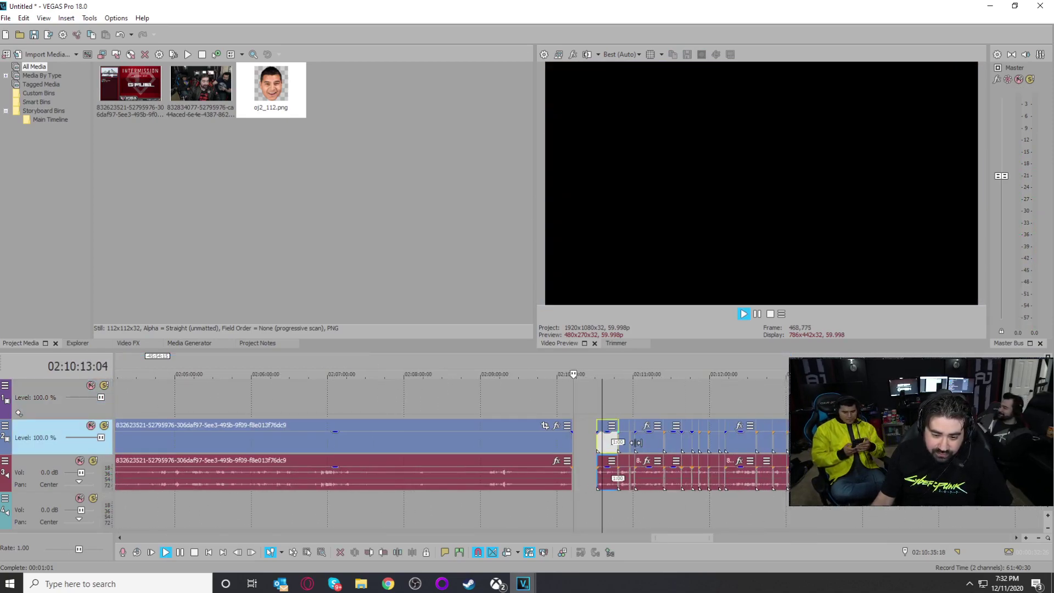
pyautogui.scroll(-6, 433, 487)
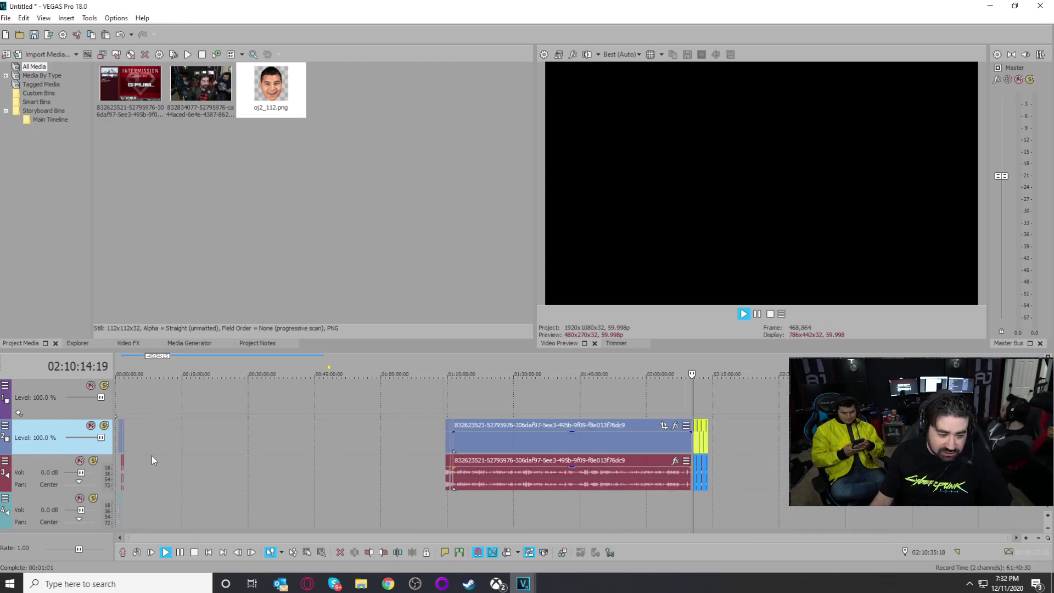
pyautogui.click(125, 443)
pyautogui.scroll(8, 254, 456)
pyautogui.hotkey('ctrl', 'v')
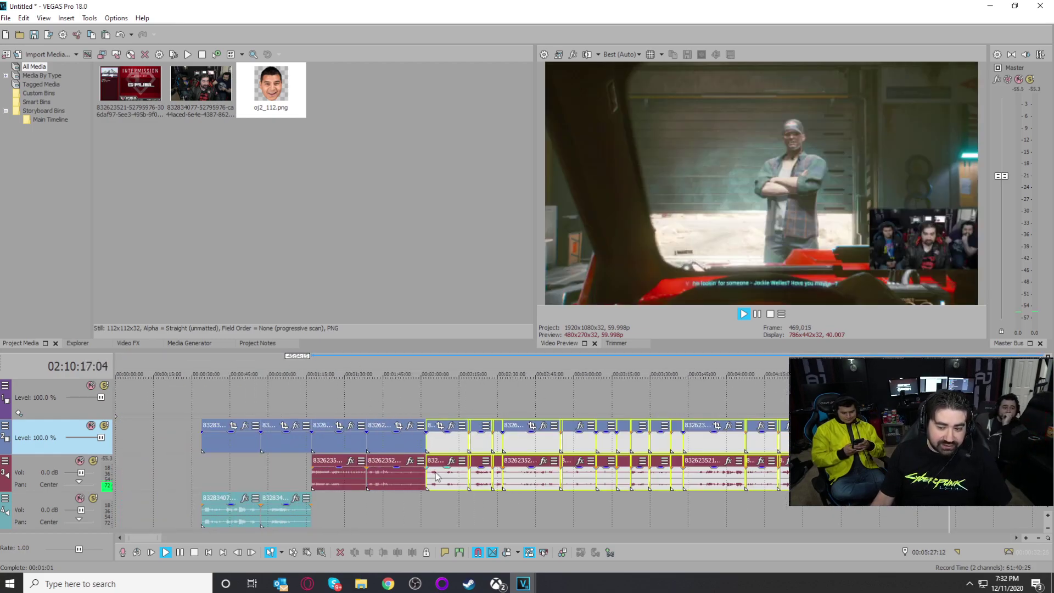
# Step: Place the playback cursor at about 00:00:33:21, just before the first driving clip
pyautogui.scroll(-4, 187, 403)
pyautogui.scroll(-2, 151, 405)
pyautogui.click(130, 402)
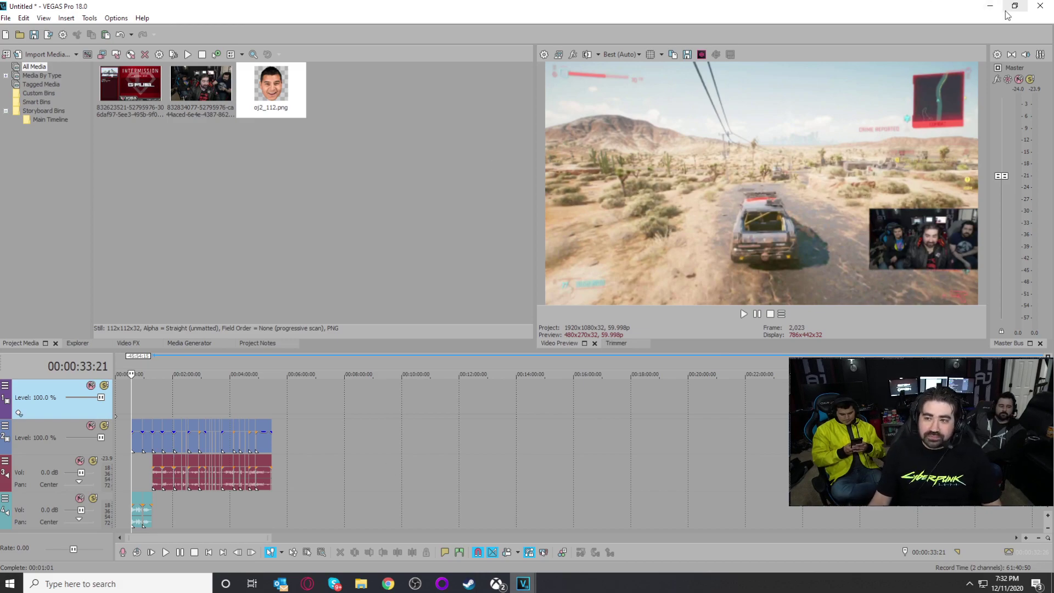
# Step: Play back the two opening camera clips up to the cut into the first gameplay clip
pyautogui.scroll(5, 207, 413)
pyautogui.press('space')
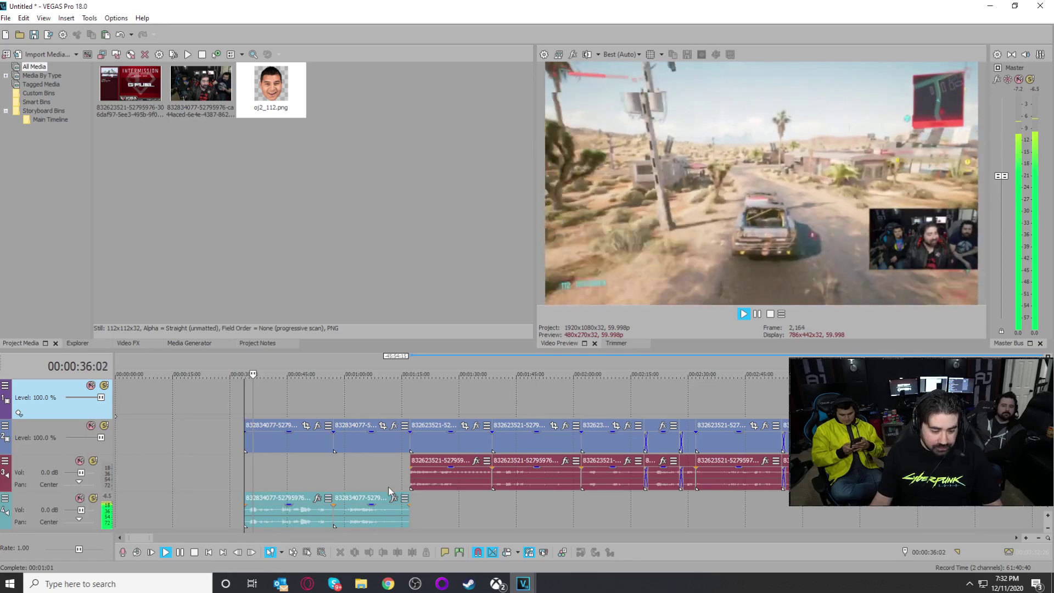
pyautogui.scroll(-1, 433, 516)
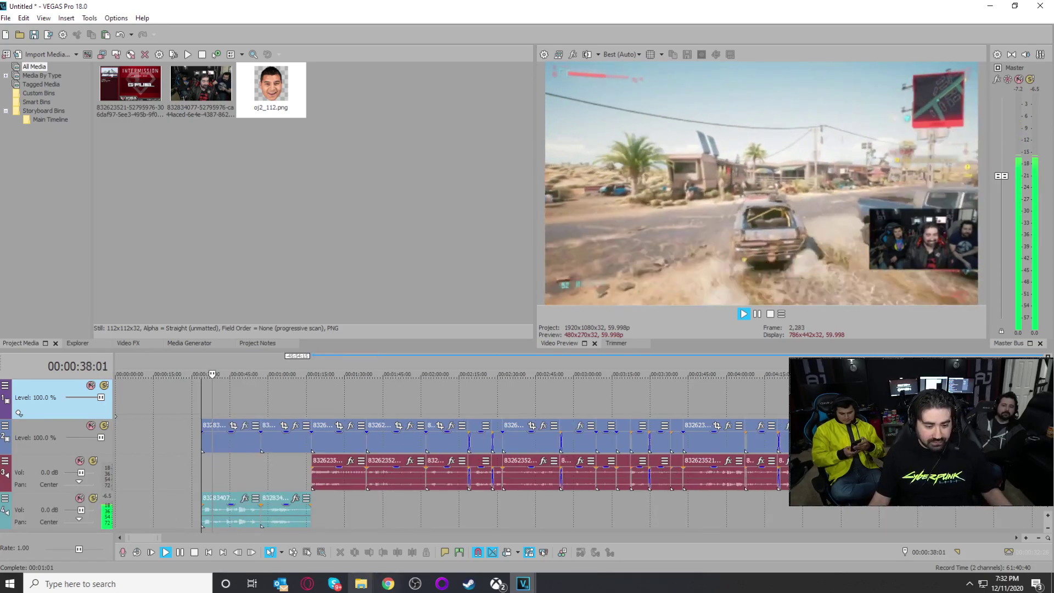
pyautogui.moveTo(354, 591)
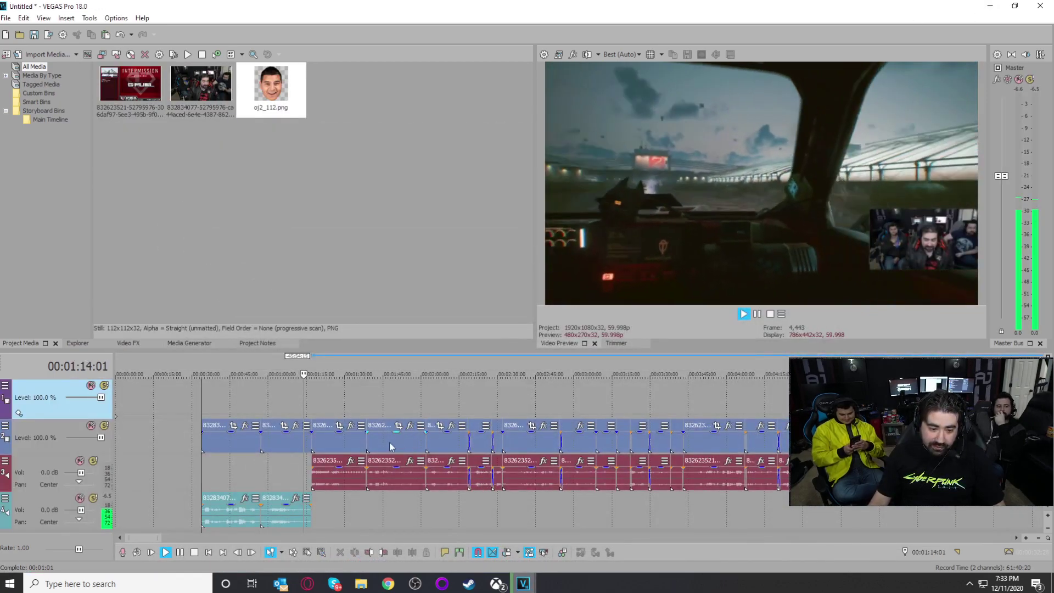
pyautogui.scroll(3, 593, 440)
pyautogui.scroll(-3, 582, 440)
pyautogui.press('space')
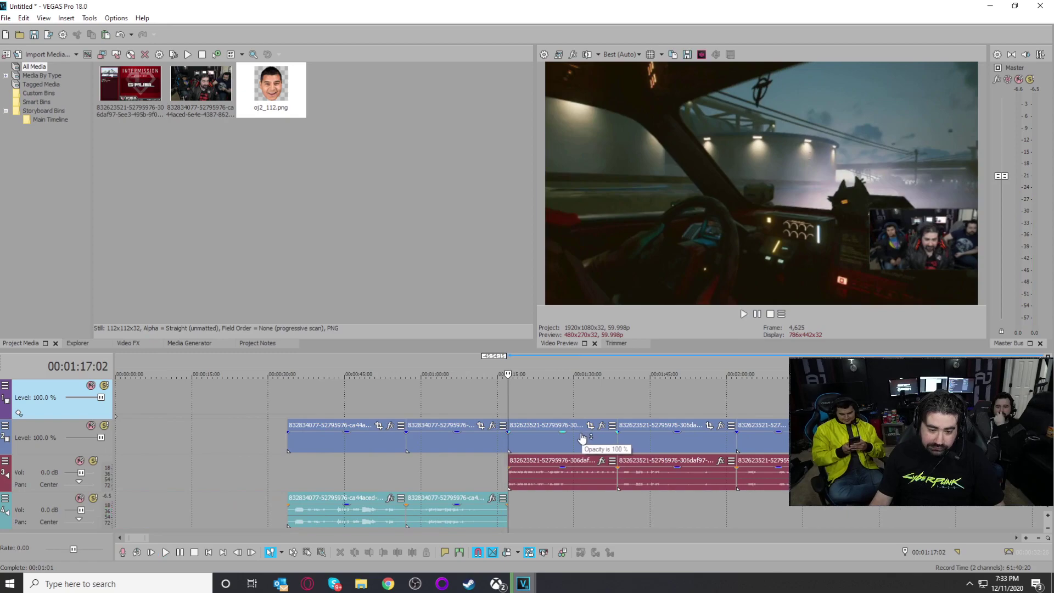
# Step: Set the second camera clip aside at the timeline start and move the first camera clip to overlap the first gameplay clip
pyautogui.press('space')
pyautogui.moveTo(436, 445); pyautogui.dragTo(150, 442)
pyautogui.moveTo(387, 442); pyautogui.dragTo(494, 448)
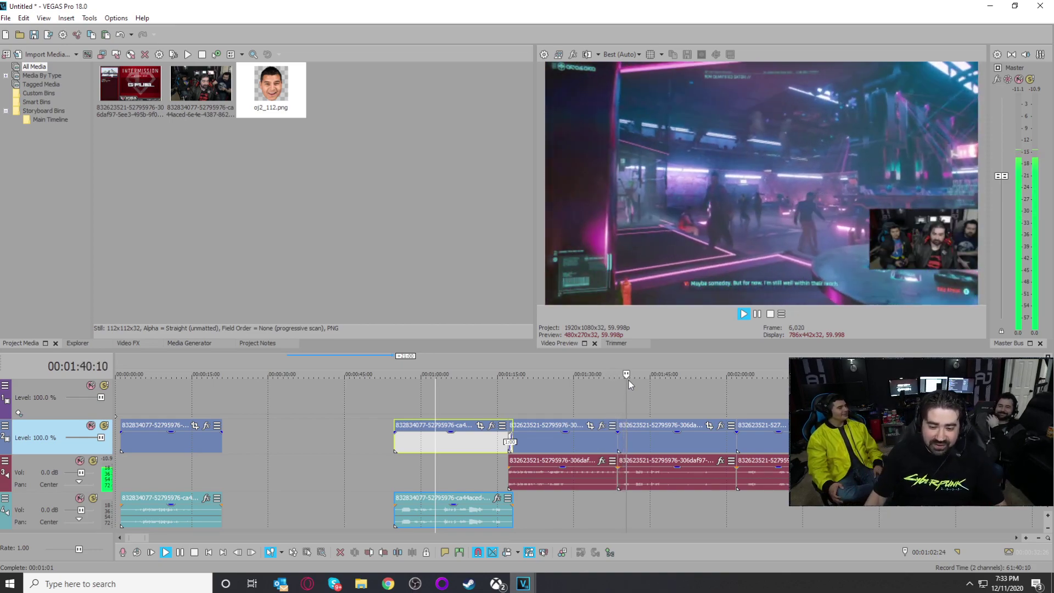
# Step: Shift the adjoining camera clip and first gameplay clip together to overlap the start of the second gameplay clip by 0:13
pyautogui.click(599, 444)
pyautogui.scroll(2, 599, 443)
pyautogui.keyDown('ctrl'); pyautogui.click(348, 447); pyautogui.keyUp('ctrl')
pyautogui.moveTo(348, 447); pyautogui.dragTo(364, 453)
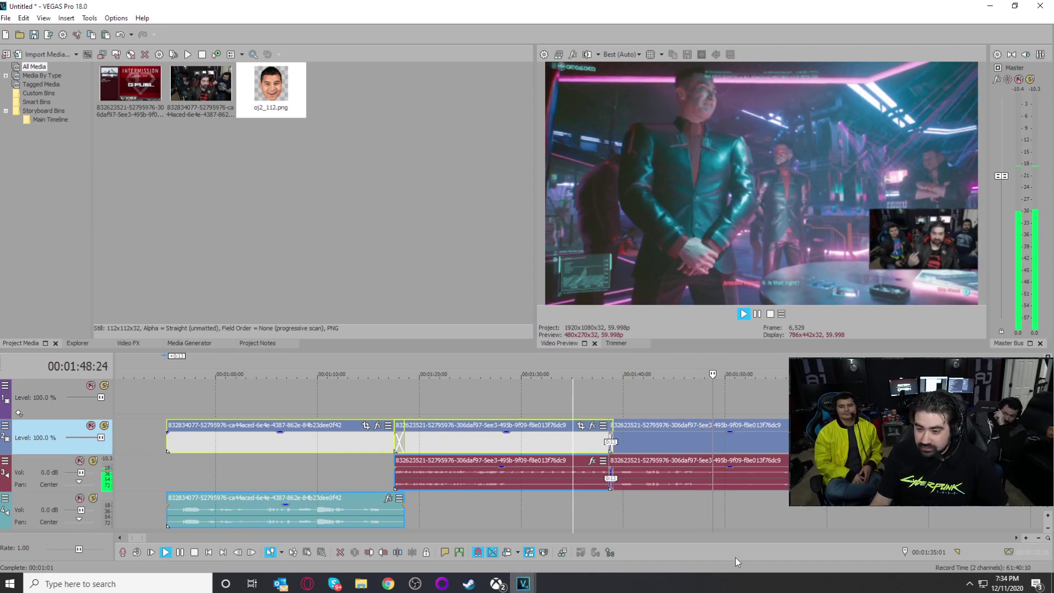
# Step: Move the third and following gameplay clips so they overlap the end of the second gameplay clip near the two-minute mark
pyautogui.scroll(-3, 746, 512)
pyautogui.scroll(-2, 681, 445)
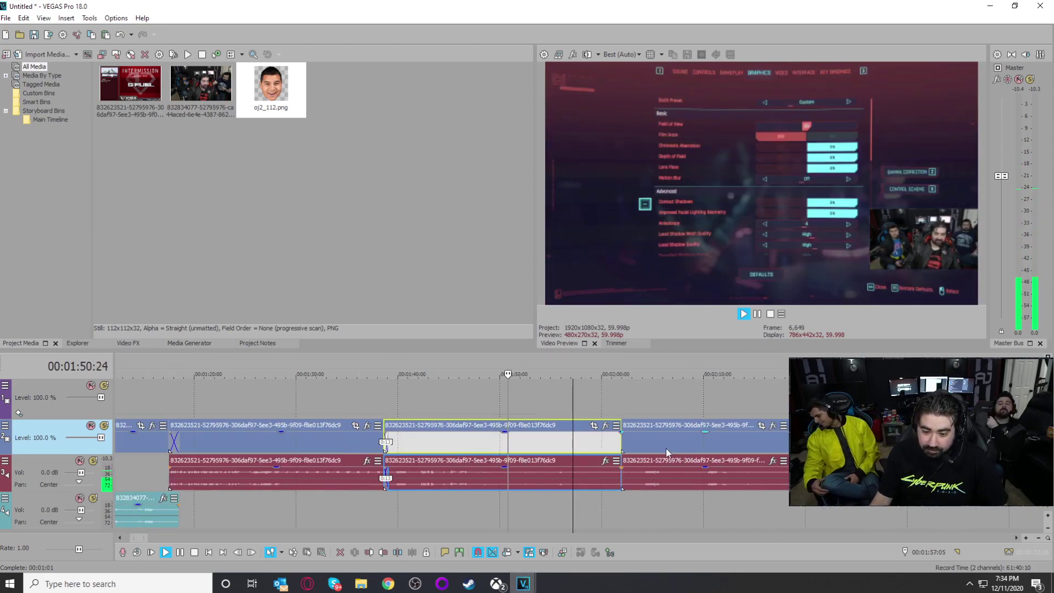
pyautogui.scroll(-3, 661, 443)
pyautogui.scroll(2, 485, 447)
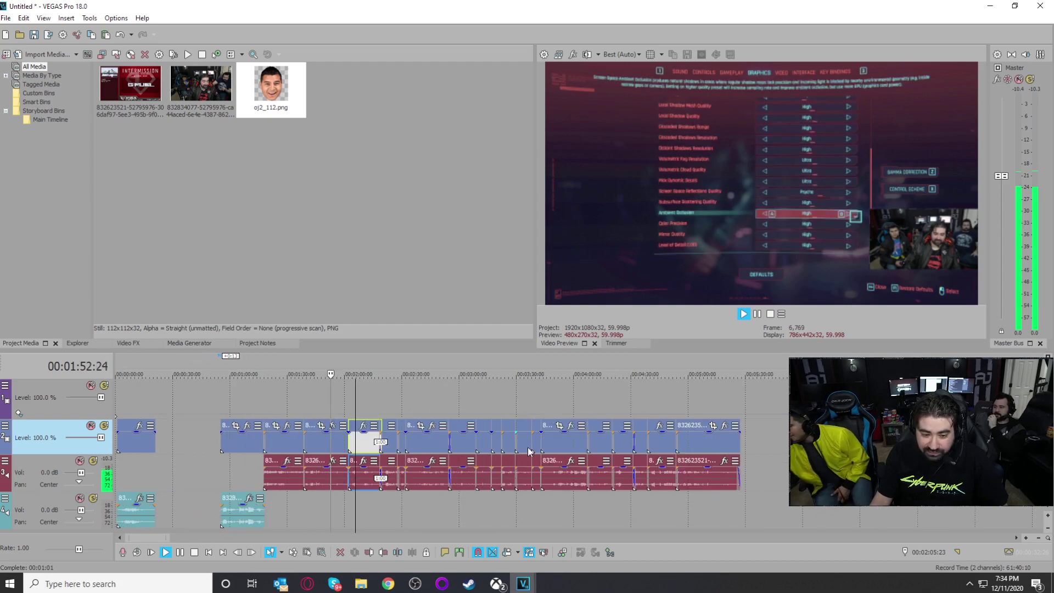
pyautogui.scroll(3, 485, 447)
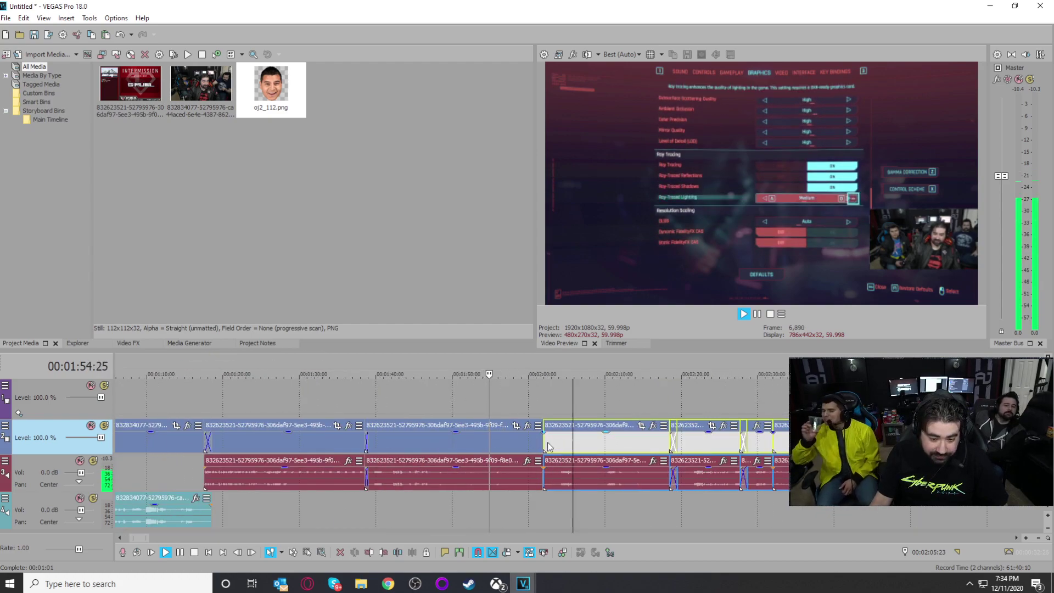
pyautogui.scroll(-4, 452, 461)
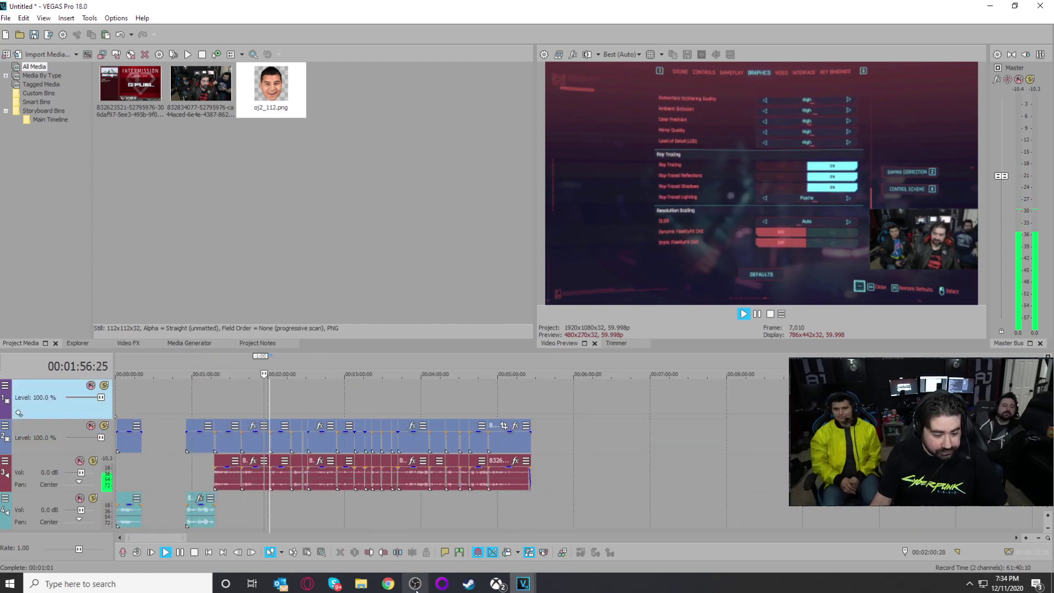
pyautogui.scroll(-2, 168, 407)
pyautogui.scroll(3, 167, 404)
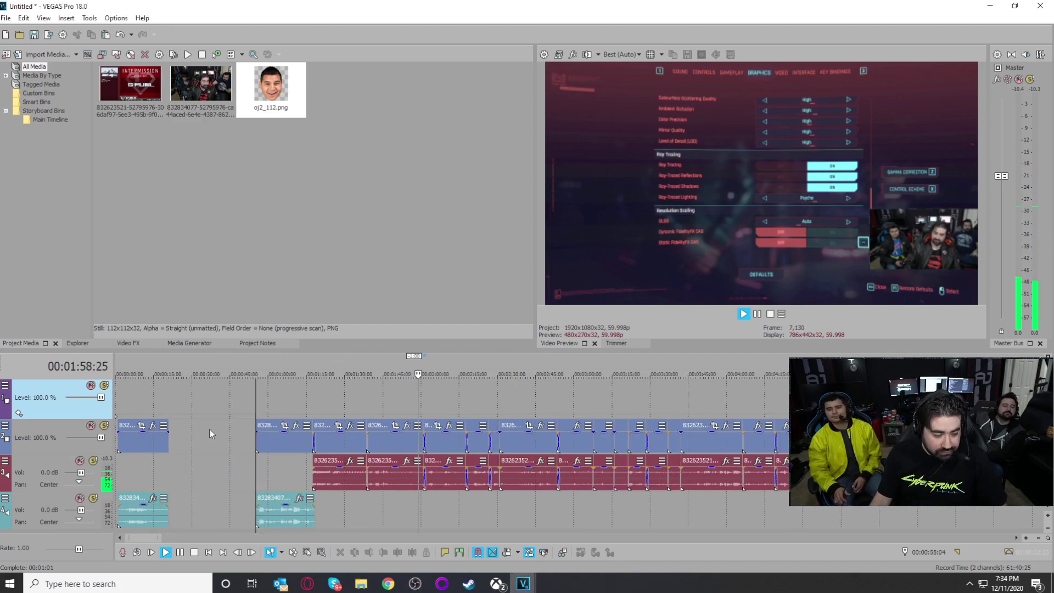
# Step: Play back the gameplay clips around 00:02:18 and 00:02:30 to check their content and cuts
pyautogui.click(138, 447)
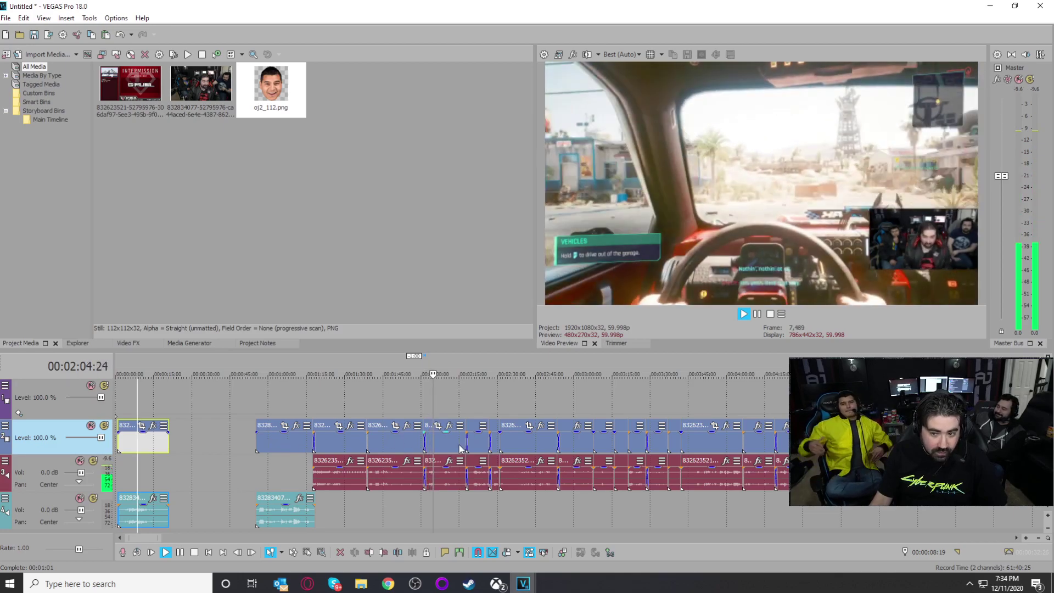
pyautogui.click(287, 442)
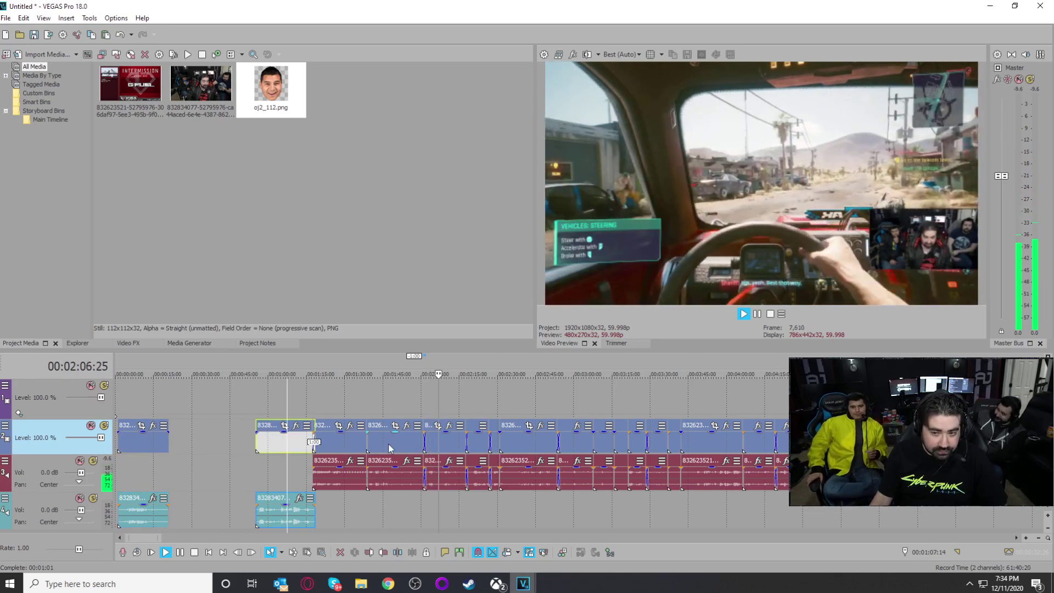
pyautogui.click(466, 403)
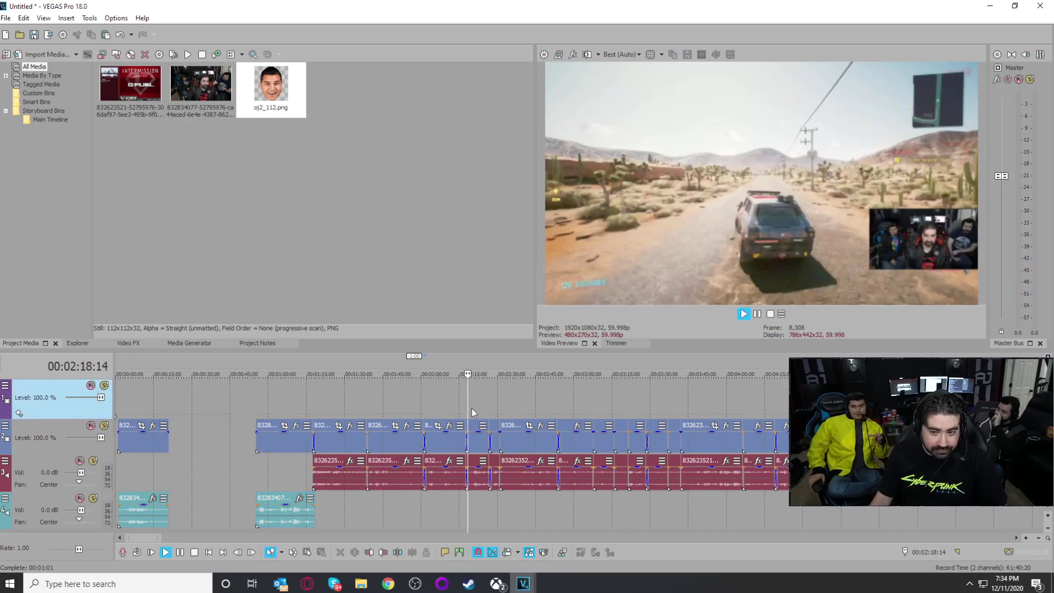
pyautogui.scroll(4, 472, 407)
pyautogui.scroll(-4, 491, 412)
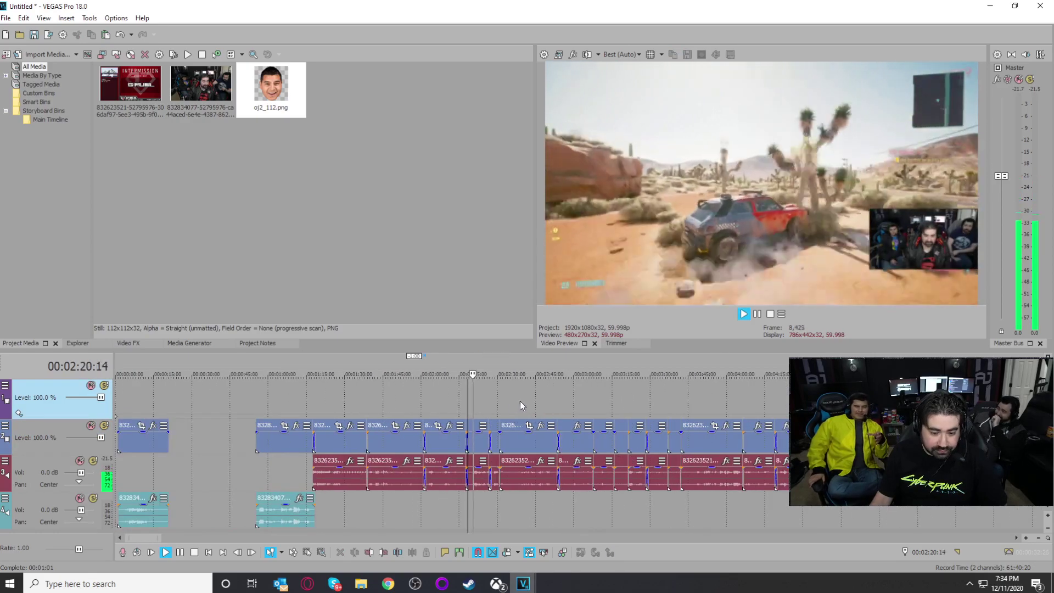
pyautogui.click(499, 406)
pyautogui.scroll(4, 513, 415)
pyautogui.scroll(-4, 513, 421)
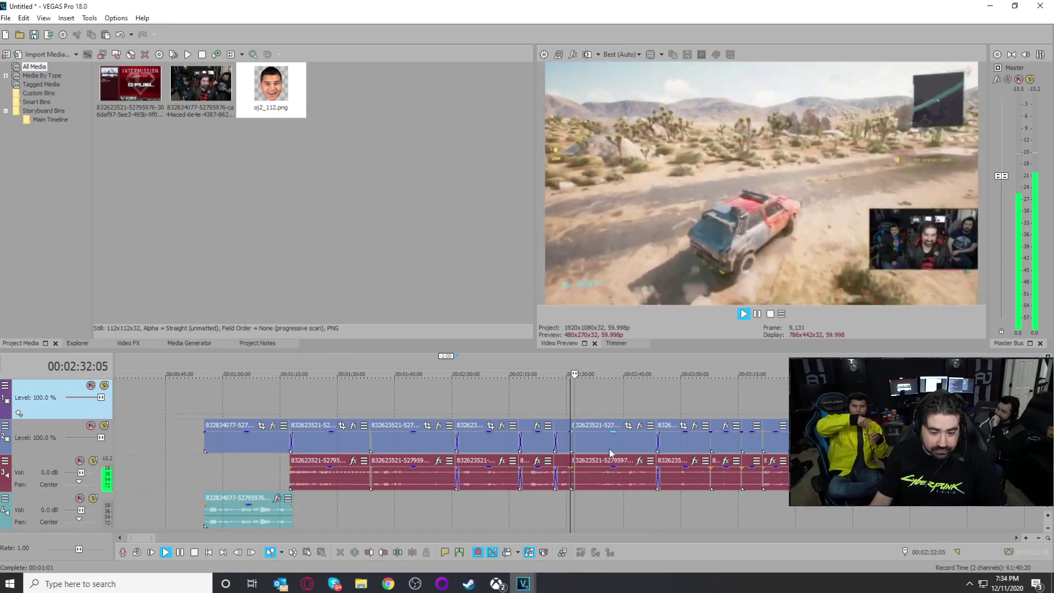
pyautogui.click(612, 442)
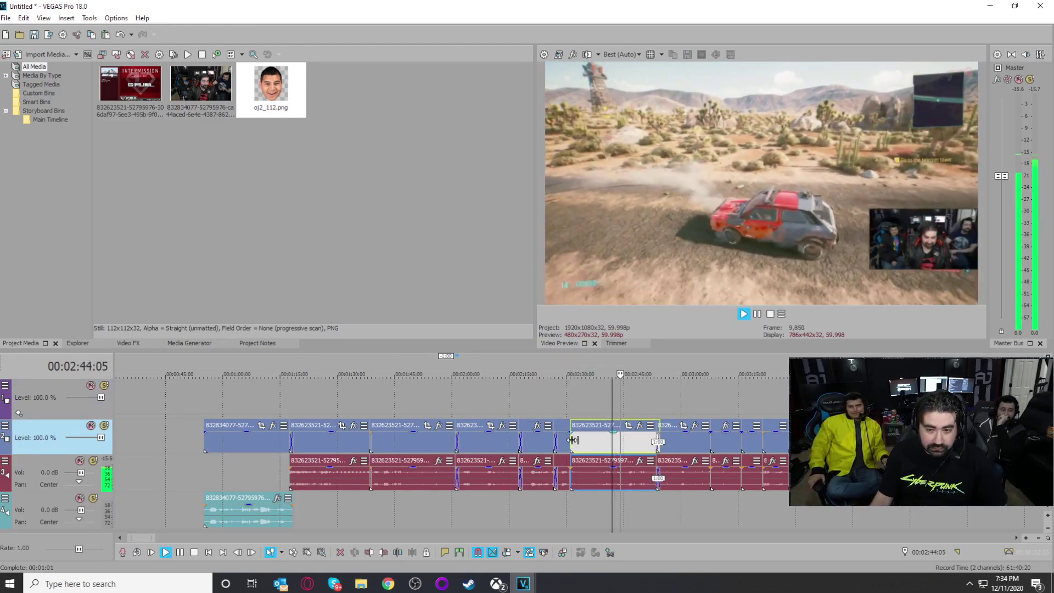
# Step: Check the opening camera clip and play the third gameplay clip from its middle
pyautogui.scroll(-3, 572, 441)
pyautogui.click(294, 441)
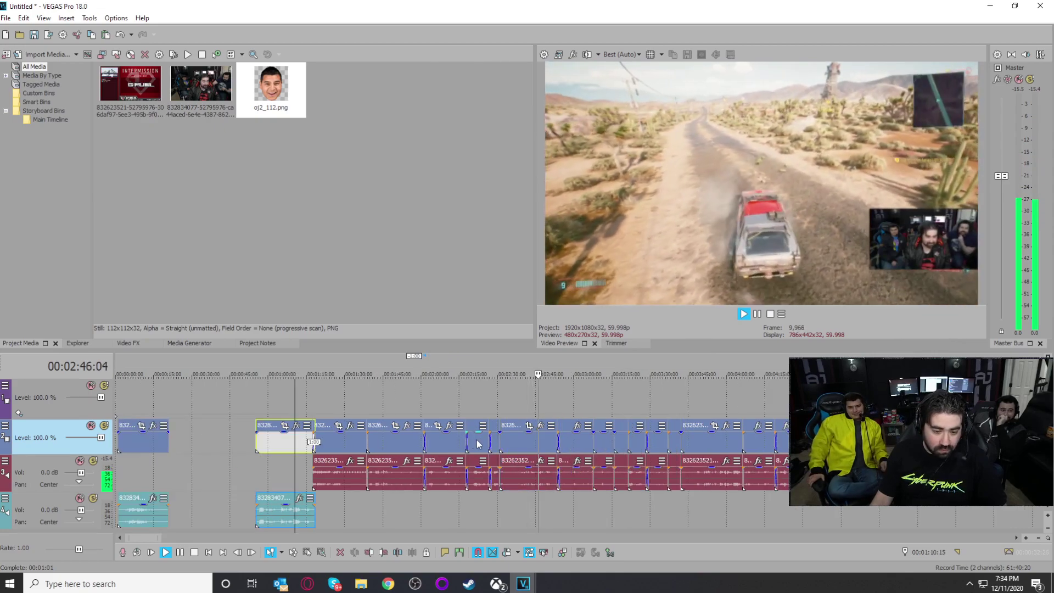
pyautogui.click(446, 443)
pyautogui.press('space')
pyautogui.press('space')
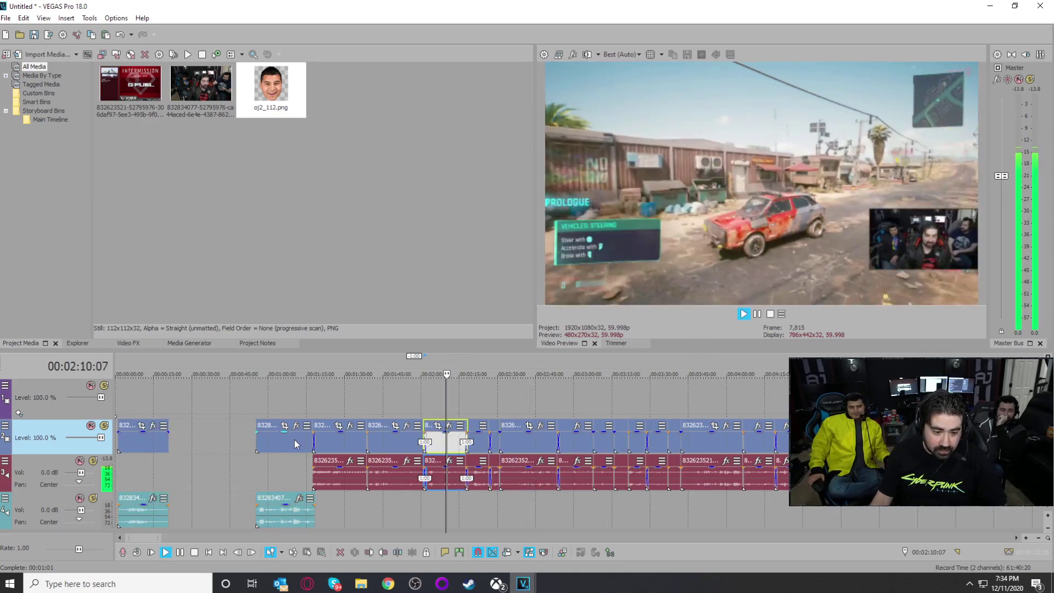
# Step: Insert a copy of the set-aside camera clip between the second and third gameplay clips and delete the original at the timeline start
pyautogui.click(280, 443)
pyautogui.keyDown('shift'); pyautogui.click(372, 446); pyautogui.keyUp('shift')
pyautogui.moveTo(393, 446); pyautogui.dragTo(457, 446)
pyautogui.click(398, 439)
pyautogui.hotkey('ctrl', 'v')
pyautogui.click(268, 445)
pyautogui.keyDown('shift'); pyautogui.click(411, 446); pyautogui.keyUp('shift')
pyautogui.click(154, 442)
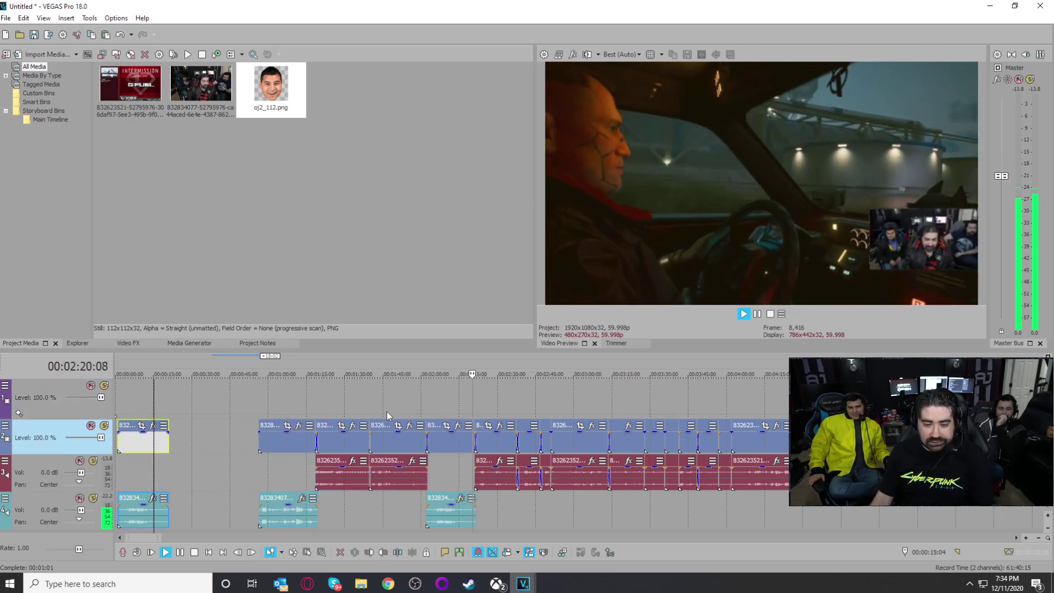
pyautogui.press('Delete')
# Step: Switch to the Gameplay_02 project and select the clip that starts at about 08:35:41, checking it in playback
pyautogui.press('space')
pyautogui.moveTo(529, 586)
pyautogui.click(656, 547)
pyautogui.click(1017, 477)
pyautogui.scroll(5, 1017, 477)
pyautogui.press('space')
pyautogui.scroll(5, 779, 470)
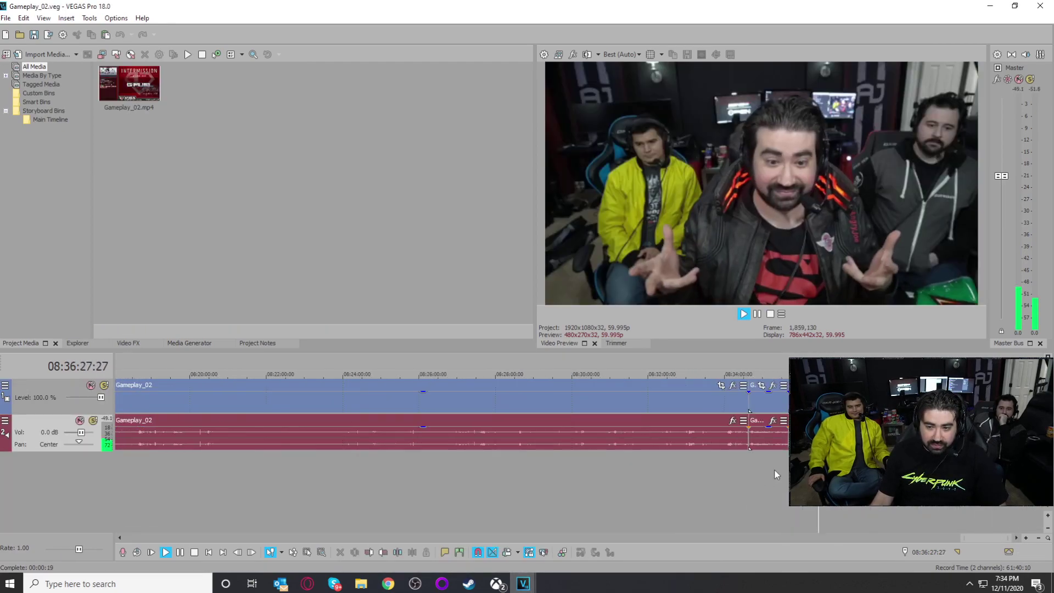
pyautogui.click(553, 480)
pyautogui.click(545, 478)
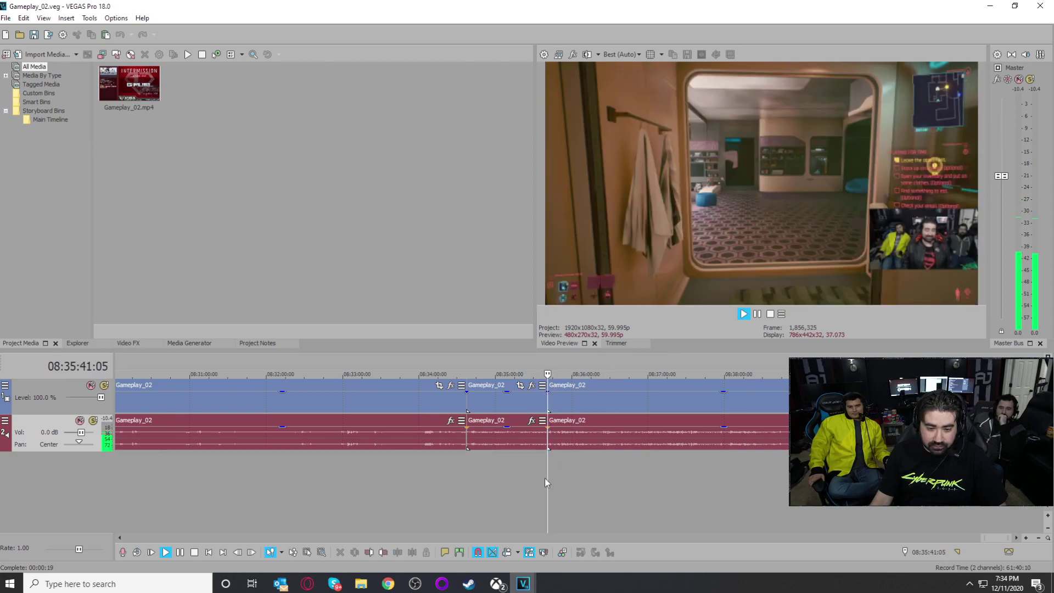
pyautogui.click(569, 407)
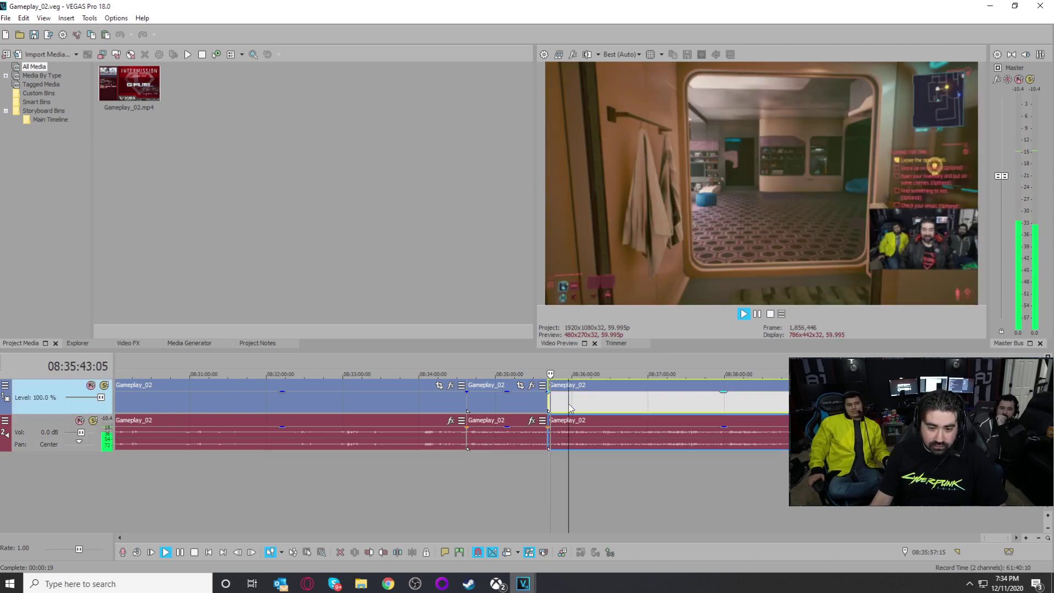
pyautogui.press('space')
# Step: Switch back to the untitled montage project and move the Gameplay_02 clip from the beginning to the end of the timeline
pyautogui.hotkey('alt', 'Tab')
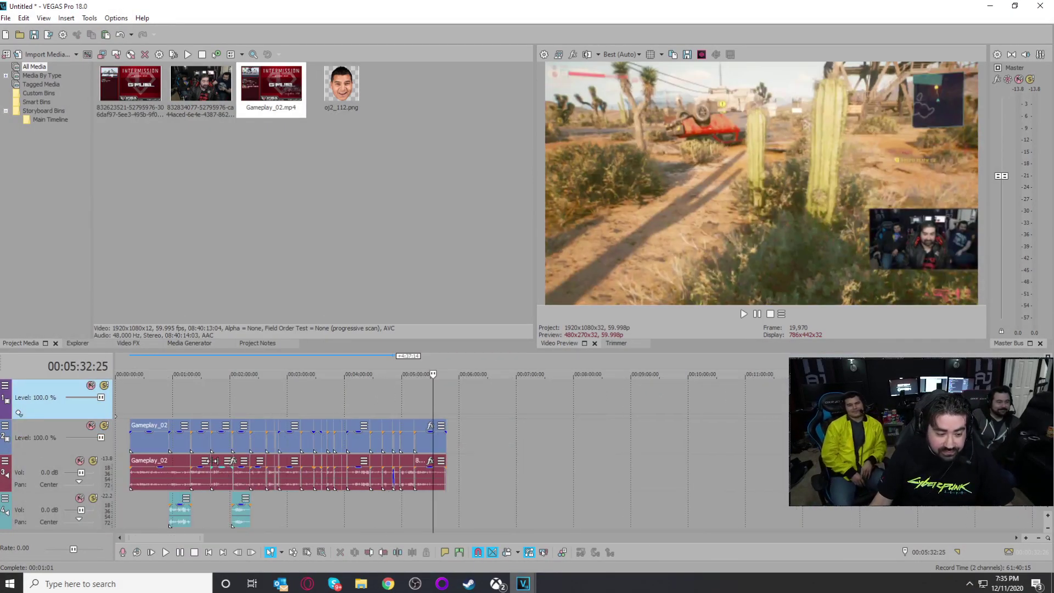
pyautogui.click(144, 446)
pyautogui.moveTo(144, 446); pyautogui.dragTo(456, 446)
# Step: Overlap the start of the Gameplay_02 clip with the end of the last gameplay clip, beginning at 00:05:44:22, as a crossfade
pyautogui.click(434, 413)
pyautogui.scroll(5, 463, 416)
pyautogui.click(682, 416)
pyautogui.press('space')
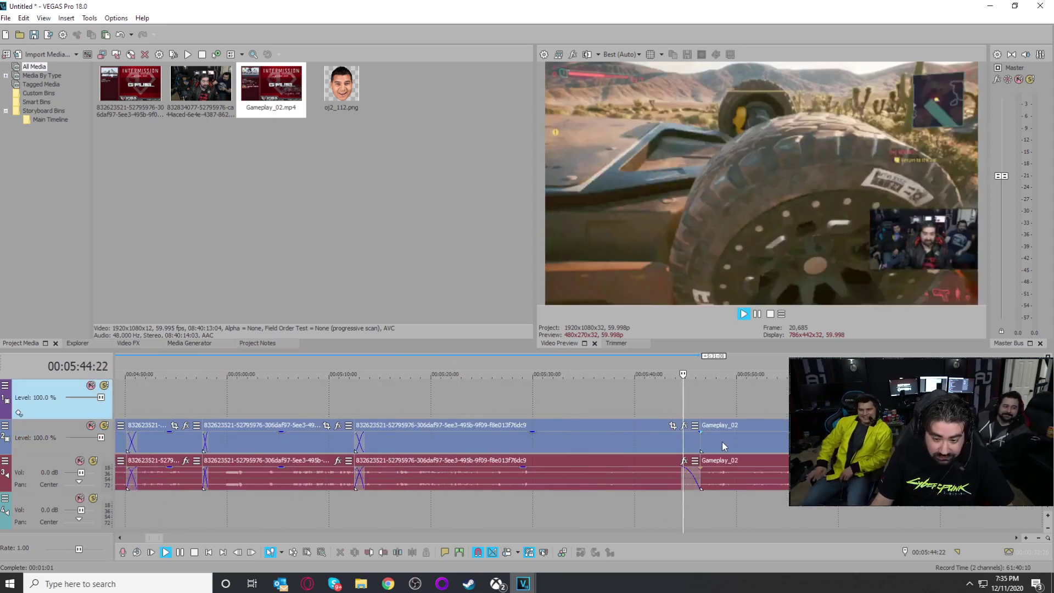
pyautogui.moveTo(720, 441); pyautogui.dragTo(716, 442)
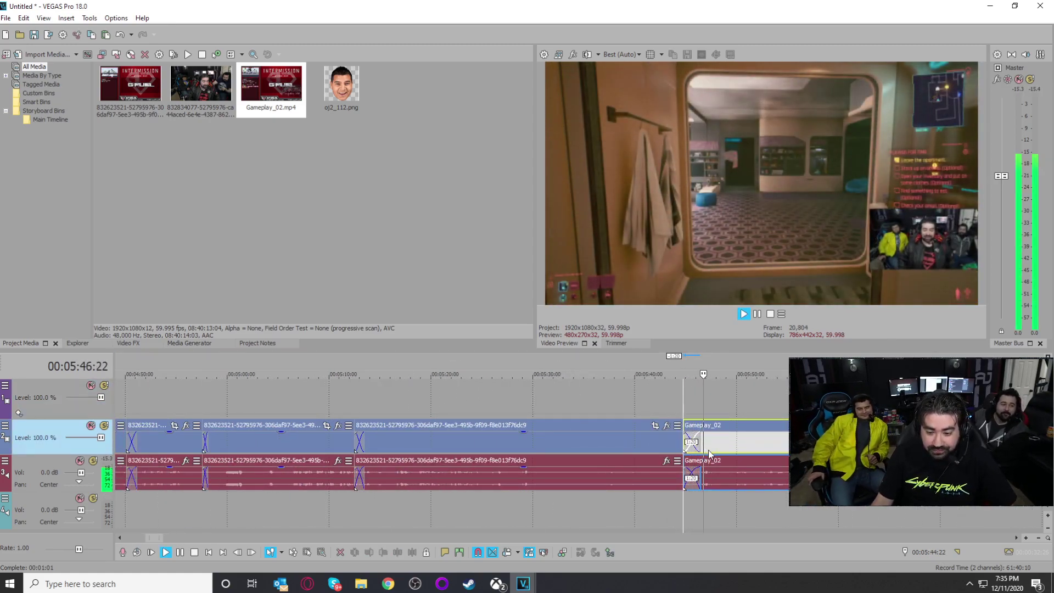
# Step: Select the time range spanning the whole montage, from 00:00:56:04 to 00:10:21:08, and stop playback
pyautogui.scroll(-2, 614, 457)
pyautogui.scroll(-6, 632, 458)
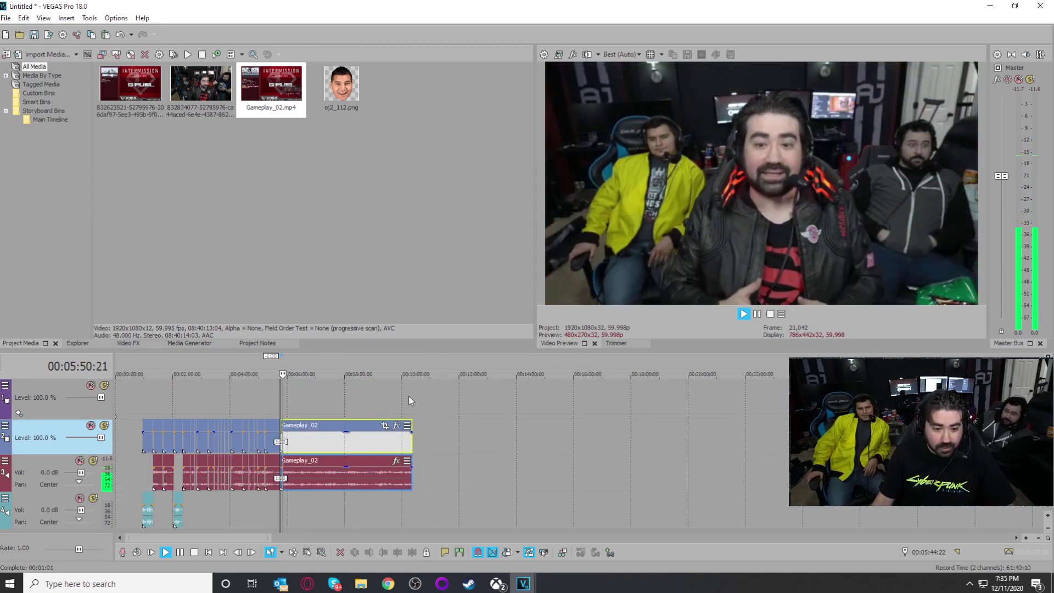
pyautogui.click(382, 397)
pyautogui.doubleClick(139, 398)
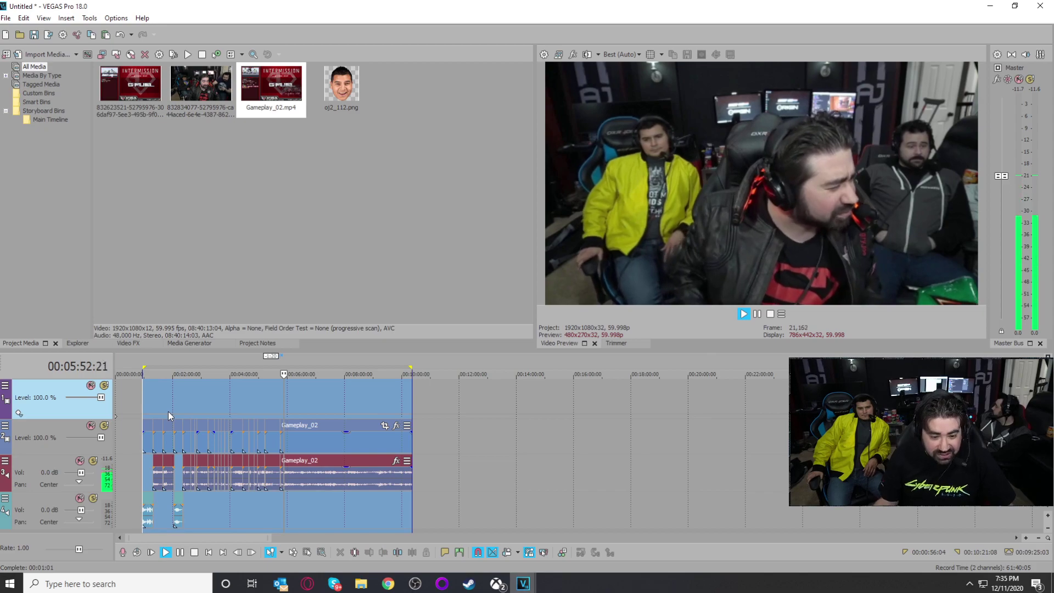
pyautogui.press('space')
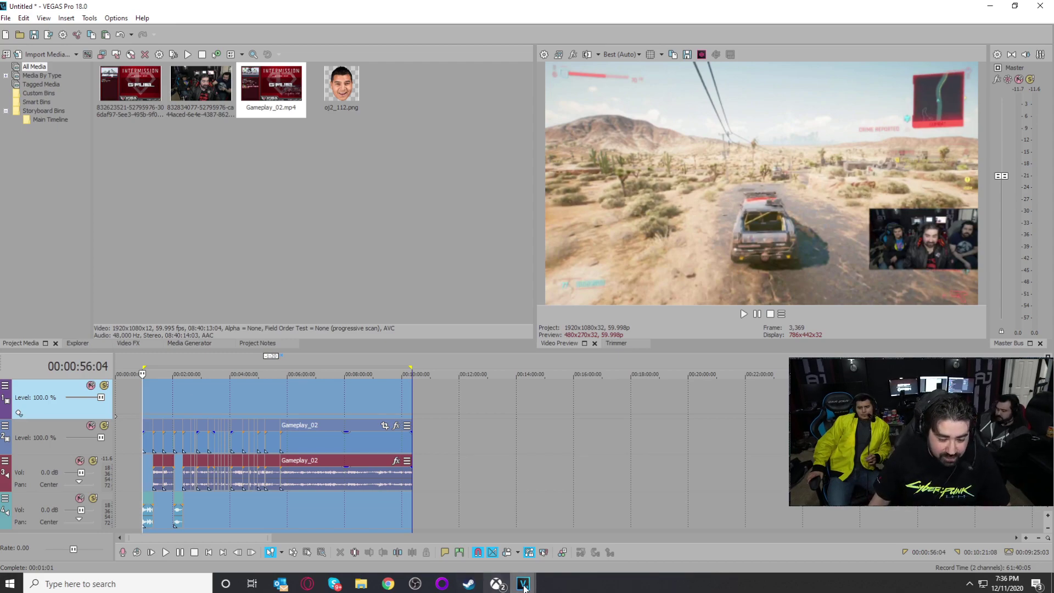
# Step: Switch to the blank project, add OtherJoesPeePee.mp4 to the timeline and insert an empty video track above it
pyautogui.moveTo(522, 583)
pyautogui.click(572, 564)
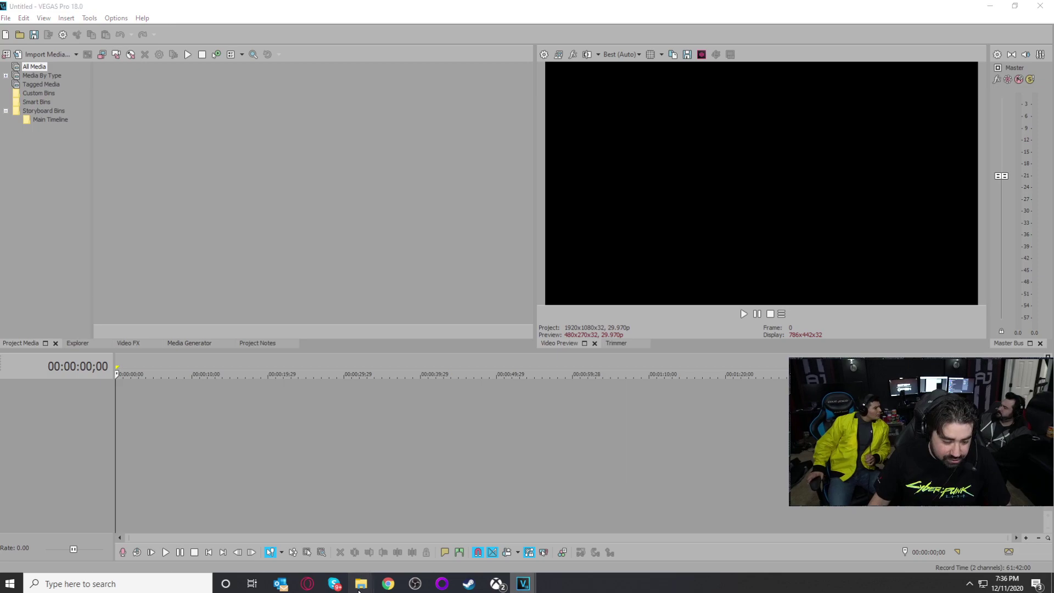
pyautogui.moveTo(361, 583)
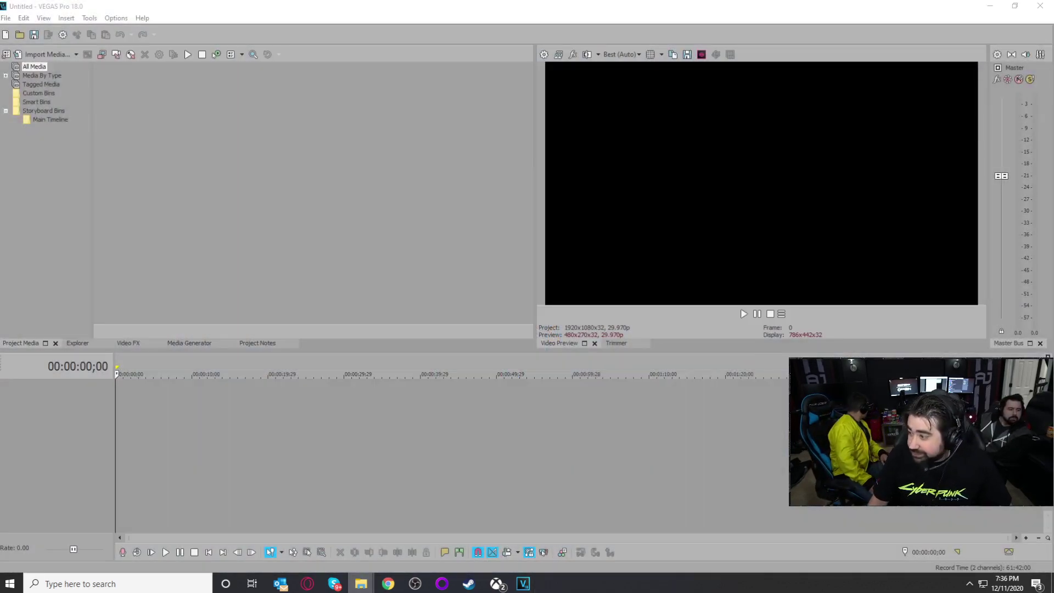
pyautogui.moveTo(228, 432); pyautogui.dragTo(173, 428)
pyautogui.moveTo(108, 424); pyautogui.dragTo(105, 400)
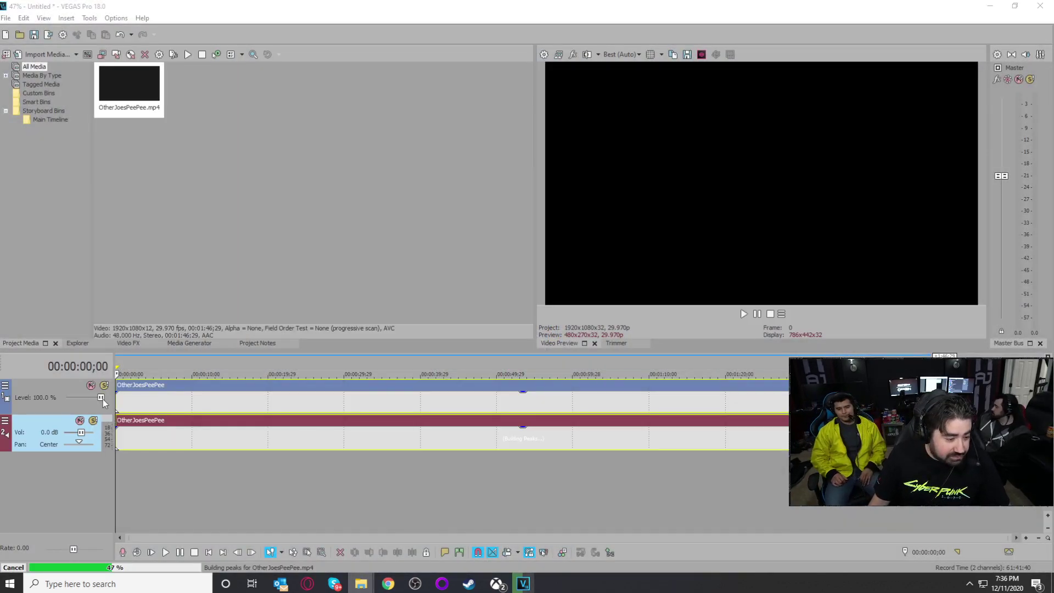
pyautogui.rightClick(46, 411)
pyautogui.click(97, 254)
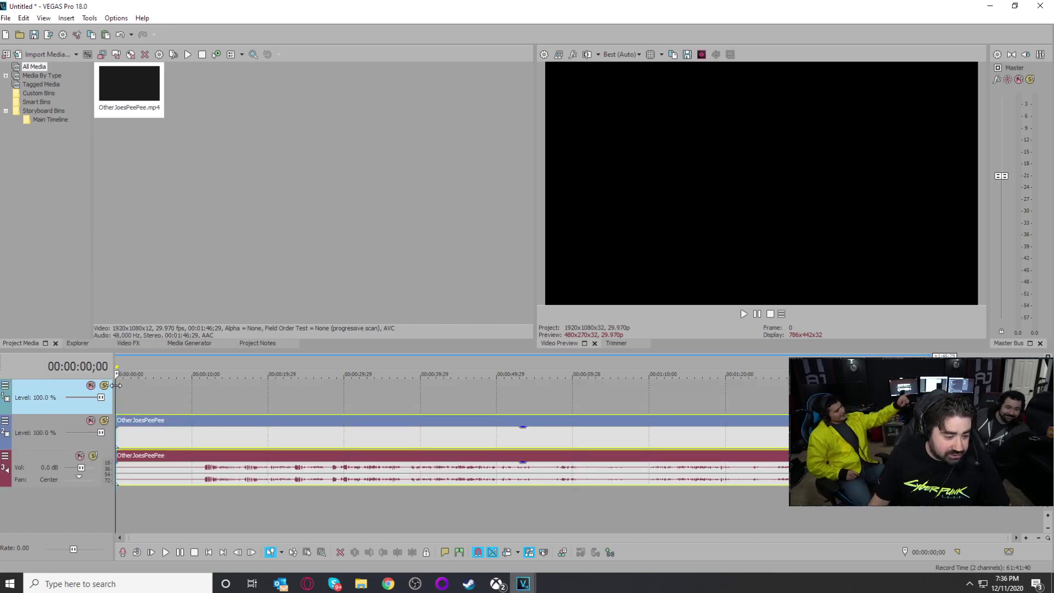
# Step: Play the opening of the OtherJoesPeePee clip from about two seconds in
pyautogui.scroll(2, 139, 398)
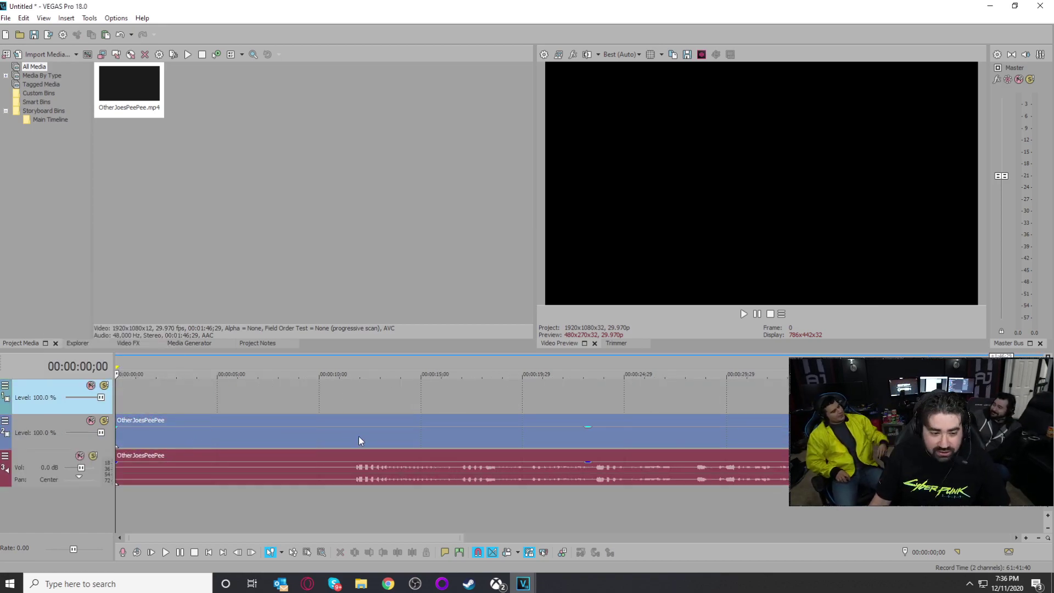
pyautogui.click(158, 399)
pyautogui.press('space')
pyautogui.scroll(3, 158, 399)
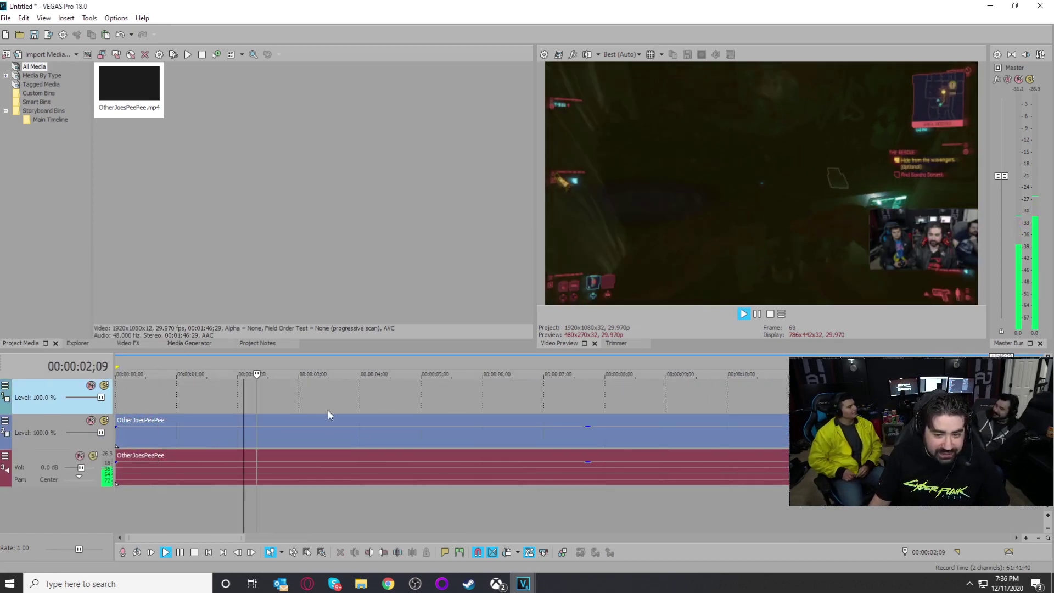
# Step: Place the oj2_112 face image from the file folders on the empty video track, starting at 00:00:11:16
pyautogui.click(509, 502)
pyautogui.click(632, 515)
pyautogui.scroll(-1, 633, 510)
pyautogui.press('space')
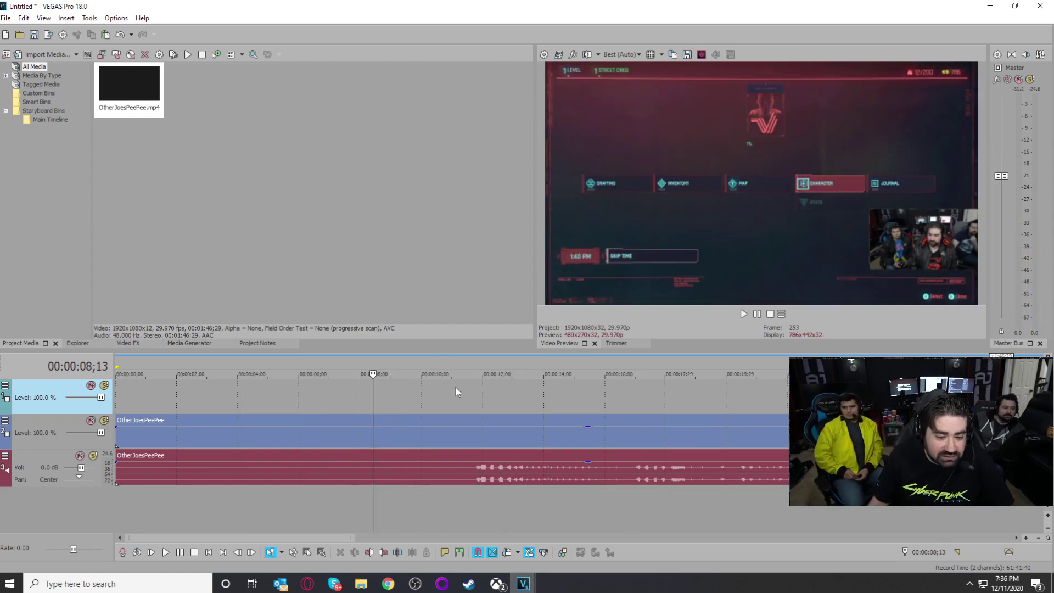
pyautogui.click(468, 384)
pyautogui.click(78, 344)
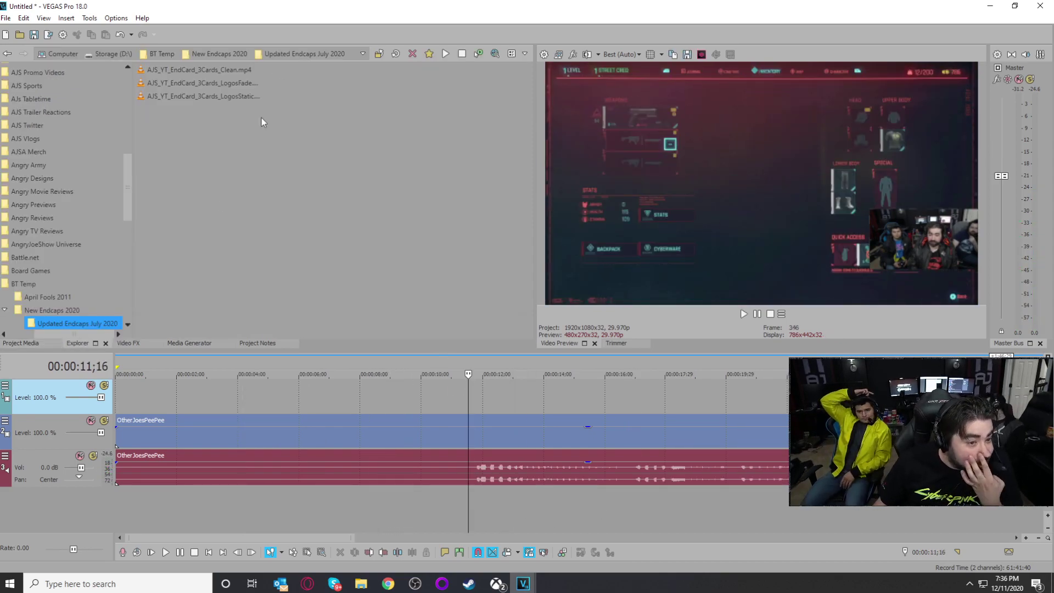
pyautogui.click(127, 342)
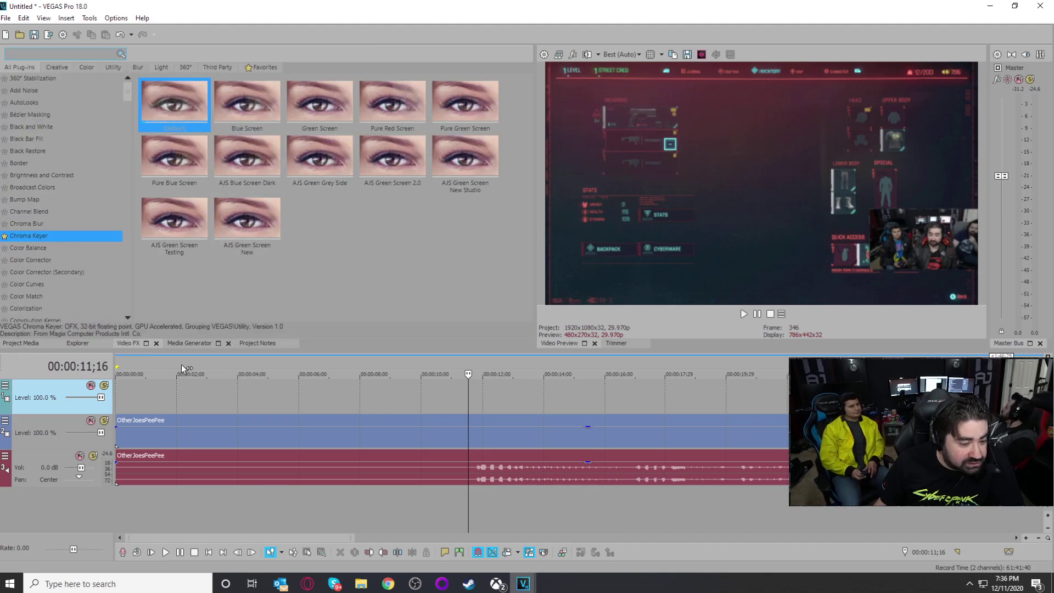
pyautogui.moveTo(360, 583)
pyautogui.moveTo(314, 544)
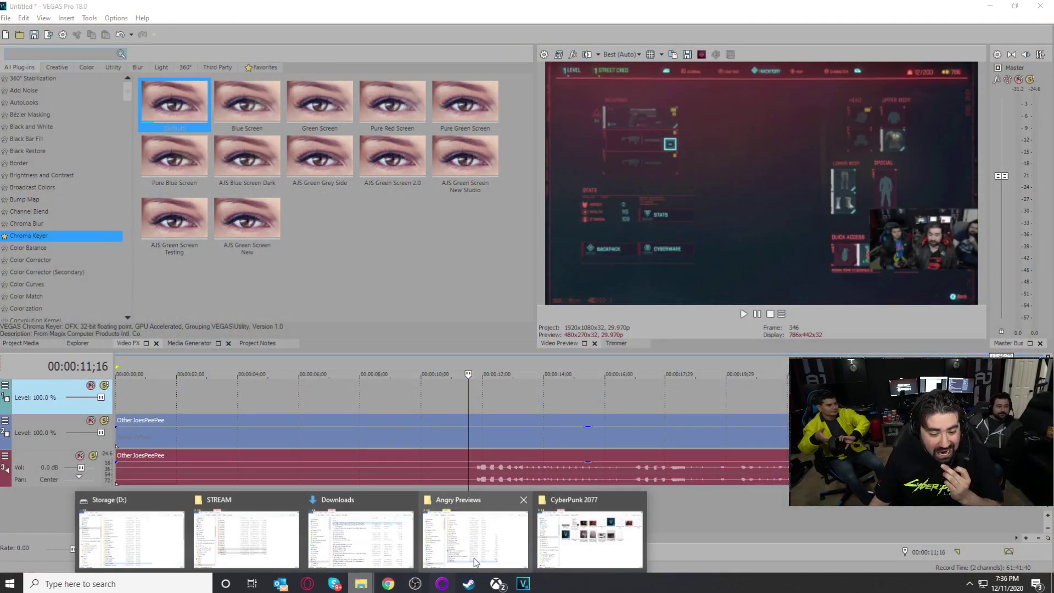
pyautogui.moveTo(713, 439); pyautogui.dragTo(613, 410)
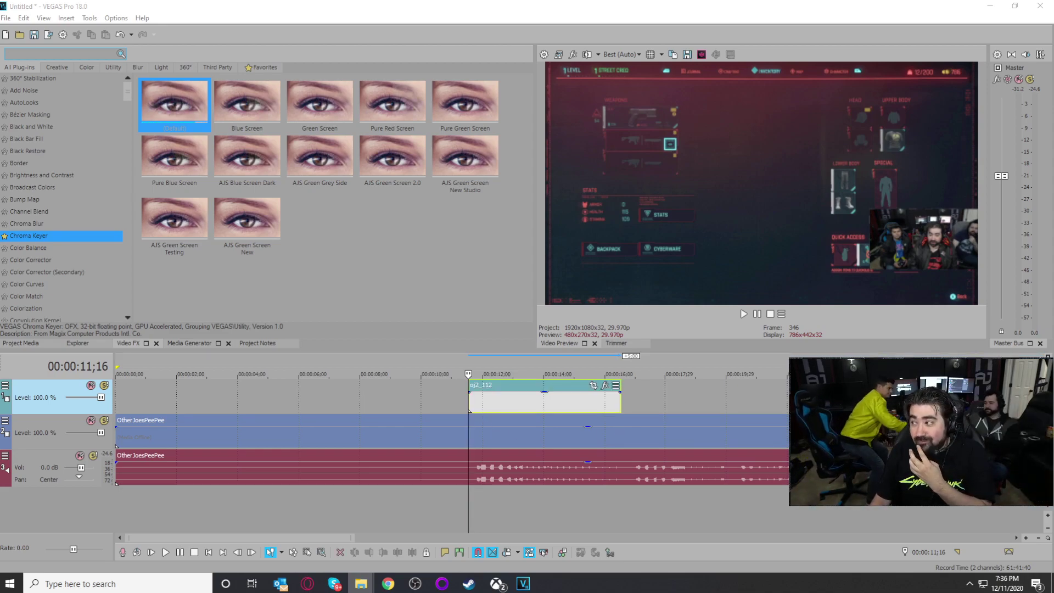
# Step: Move the oj2_112 image earlier on its track to start at 00:00:09:18, the frame where the game character fades in
pyautogui.click(390, 398)
pyautogui.press('space')
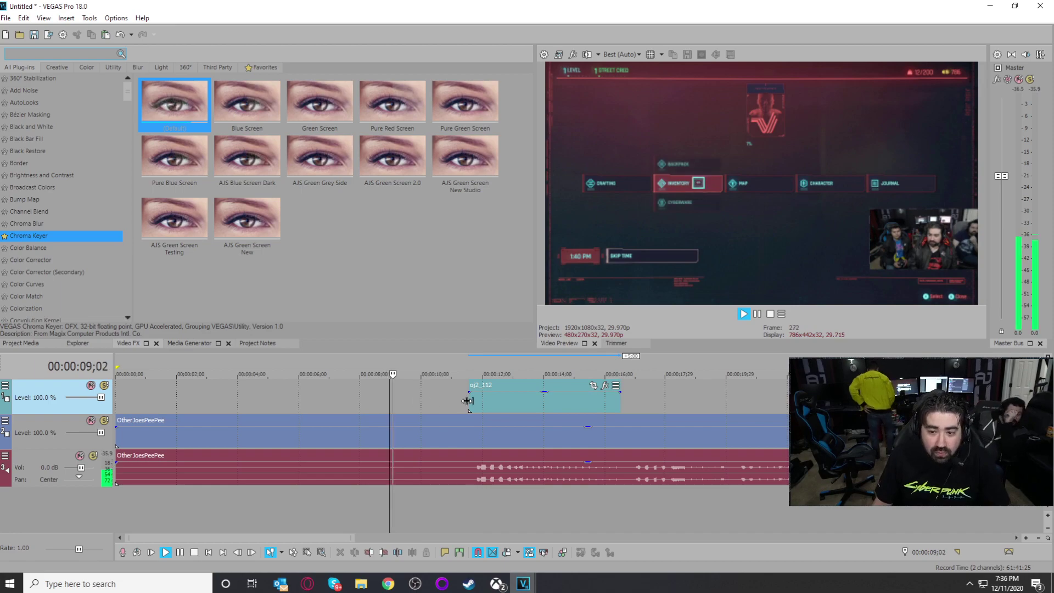
pyautogui.click(375, 396)
pyautogui.moveTo(509, 395); pyautogui.dragTo(453, 397)
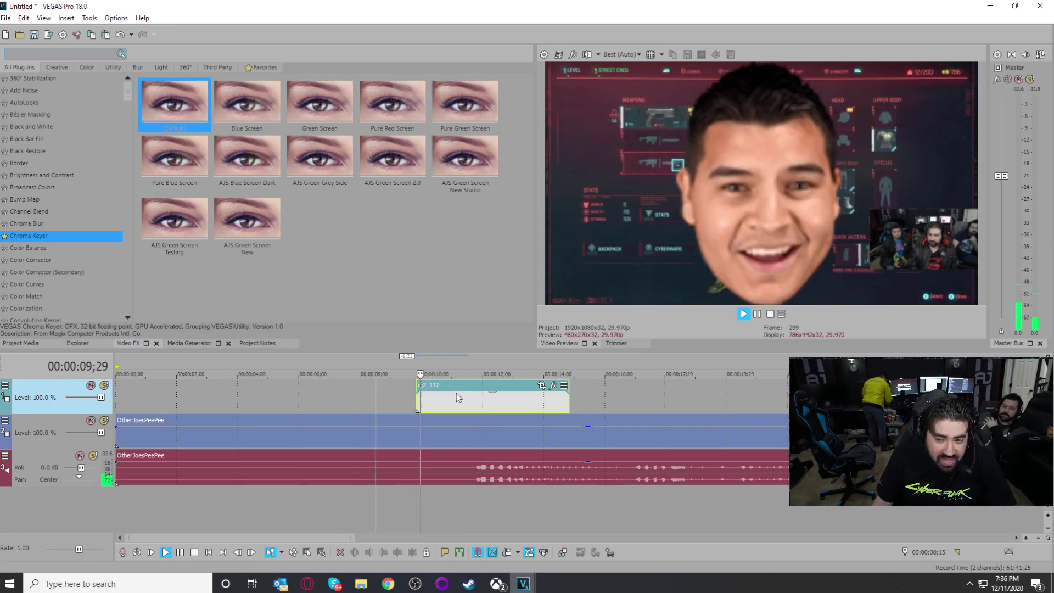
pyautogui.click(404, 400)
pyautogui.press('space')
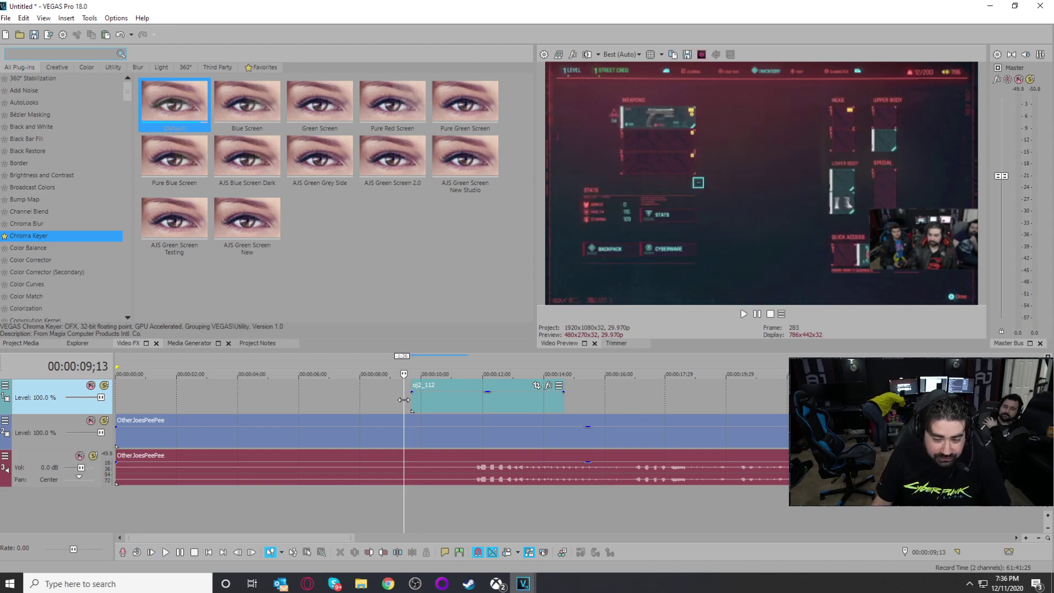
pyautogui.press('Right')
pyautogui.press('Right')
pyautogui.press('Right')
pyautogui.press('Right')
pyautogui.press('Right')
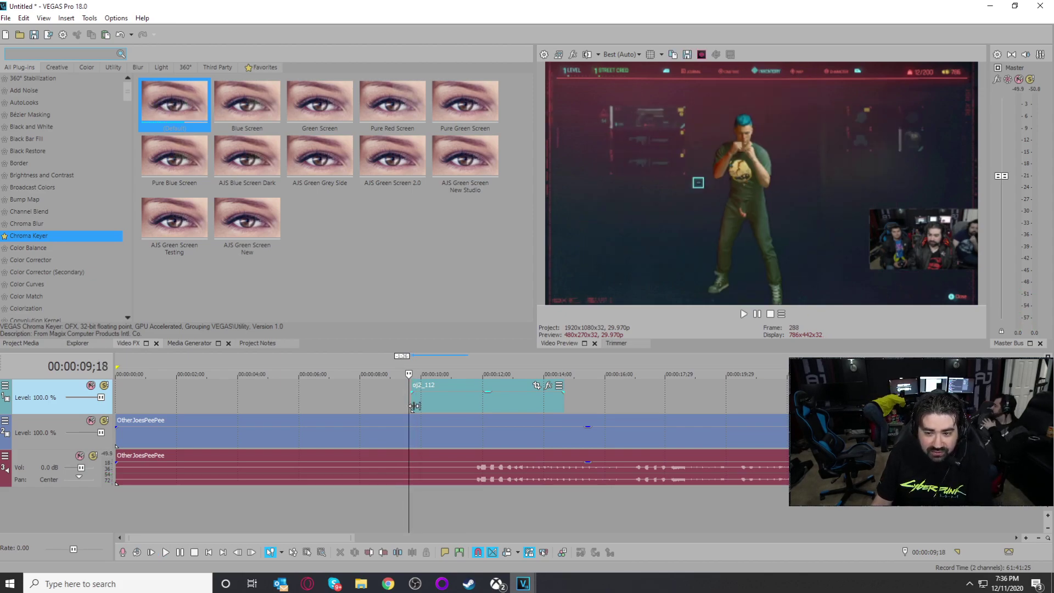
pyautogui.moveTo(441, 403); pyautogui.dragTo(440, 403)
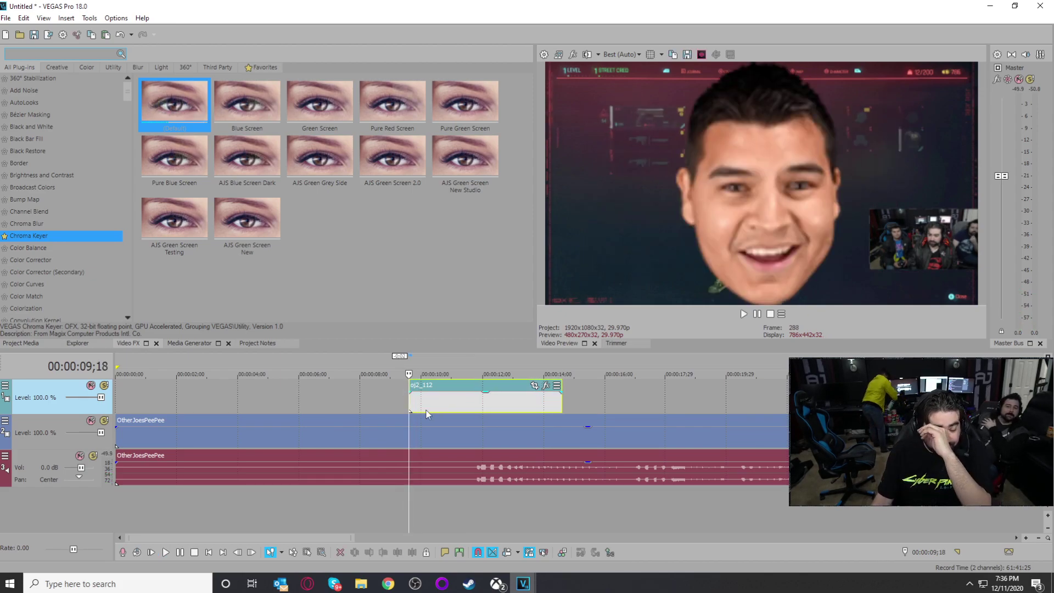
# Step: Use Track Motion on track 1 to size the image to 187.73 × 105.60, position it at X -82.22, Y -119.45, and set its angle to 3.8
pyautogui.rightClick(3, 402)
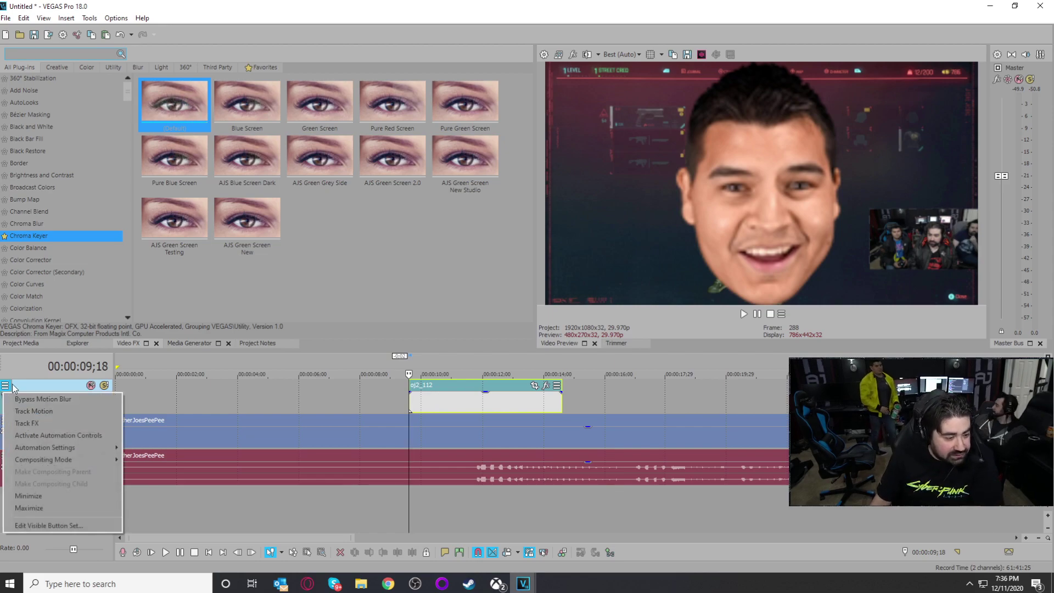
pyautogui.click(75, 413)
pyautogui.moveTo(295, 199); pyautogui.dragTo(111, 53)
pyautogui.moveTo(406, 202); pyautogui.dragTo(342, 209)
pyautogui.scroll(8, 355, 188)
pyautogui.scroll(-1, 374, 231)
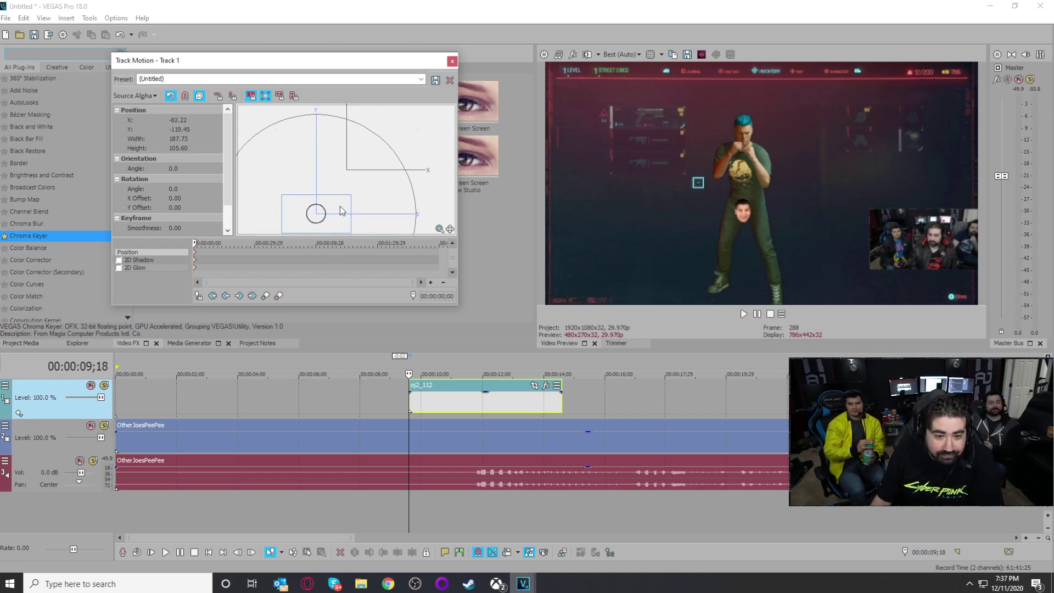
pyautogui.moveTo(413, 187); pyautogui.dragTo(413, 194)
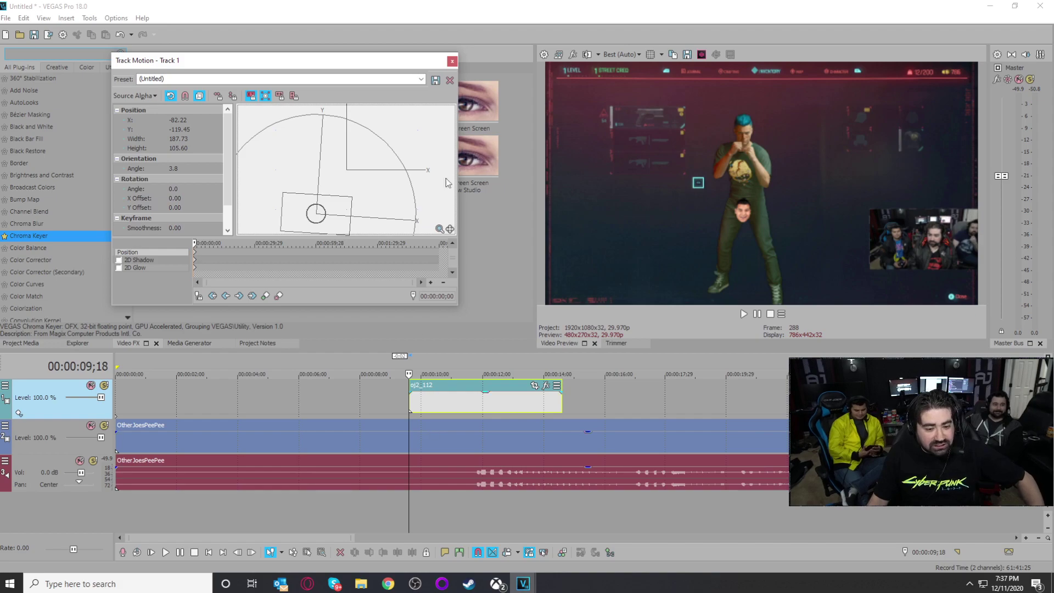
pyautogui.click(451, 61)
# Step: Trim the end of the oj2_112 image to about 00:00:11:19, where the character disappears, and play back the section
pyautogui.click(424, 508)
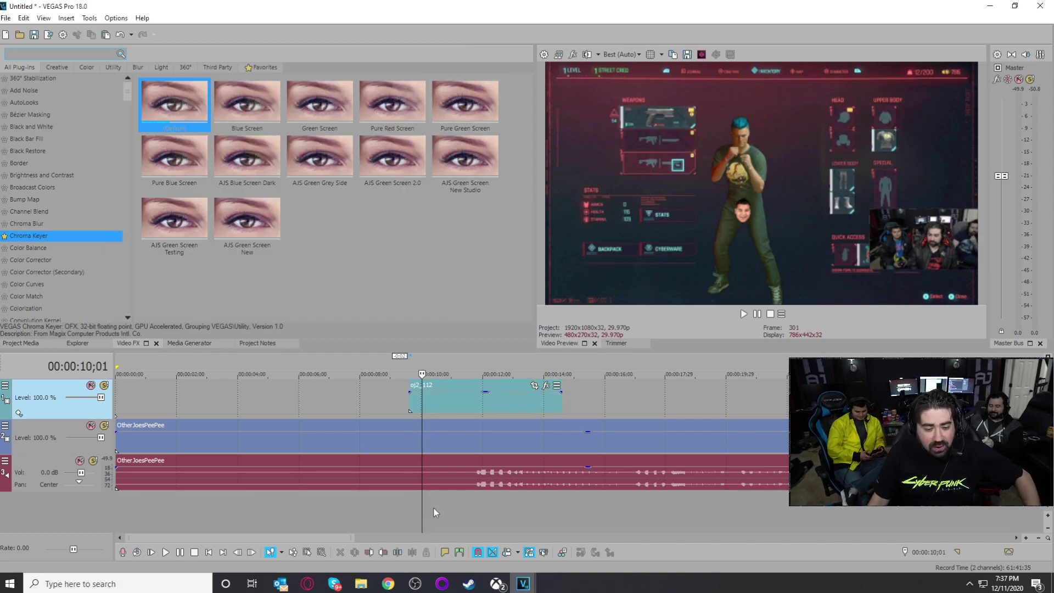
pyautogui.moveTo(427, 510); pyautogui.dragTo(461, 508)
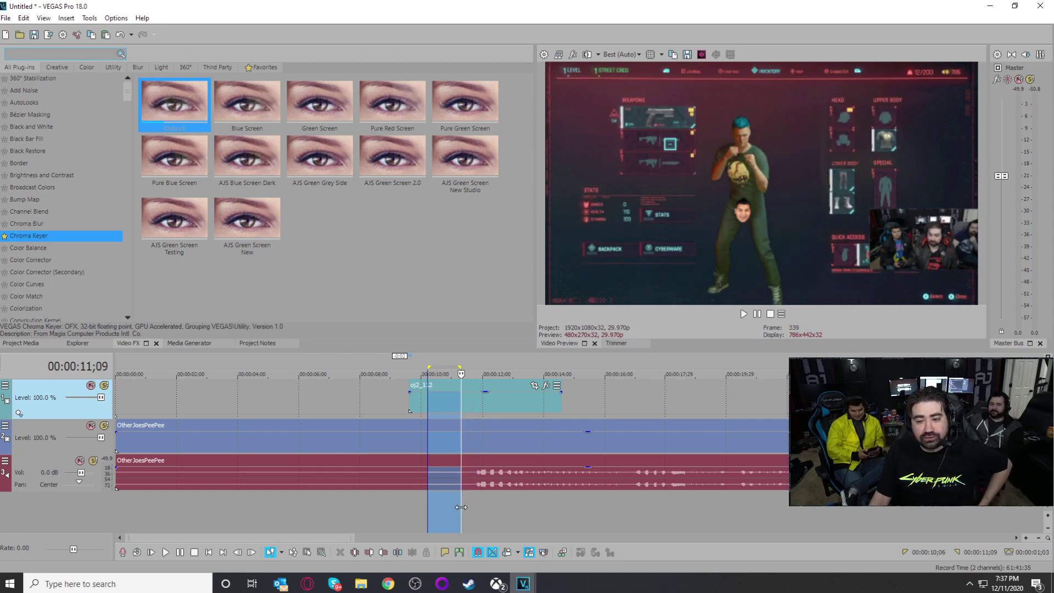
pyautogui.click(464, 406)
pyautogui.press('Left')
pyautogui.press('Left')
pyautogui.press('Left')
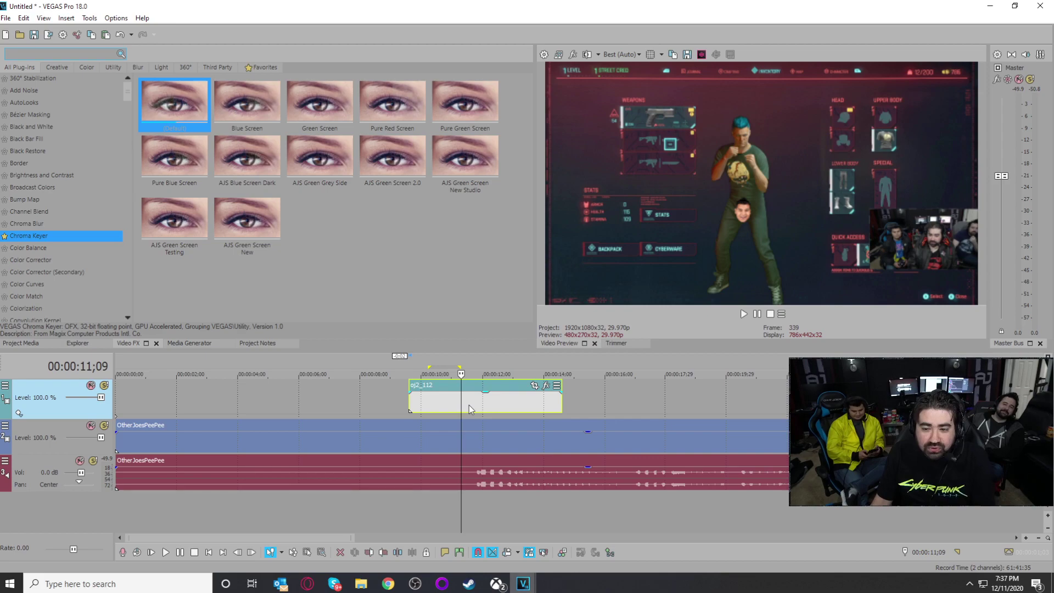
pyautogui.moveTo(559, 399); pyautogui.dragTo(471, 401)
pyautogui.press('space')
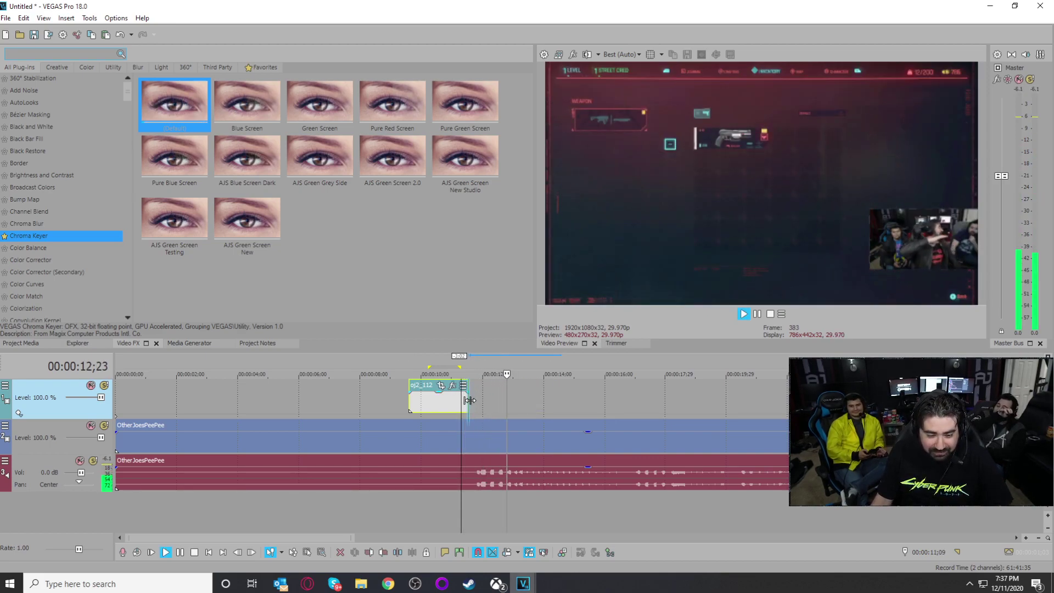
pyautogui.press('space')
pyautogui.press('space')
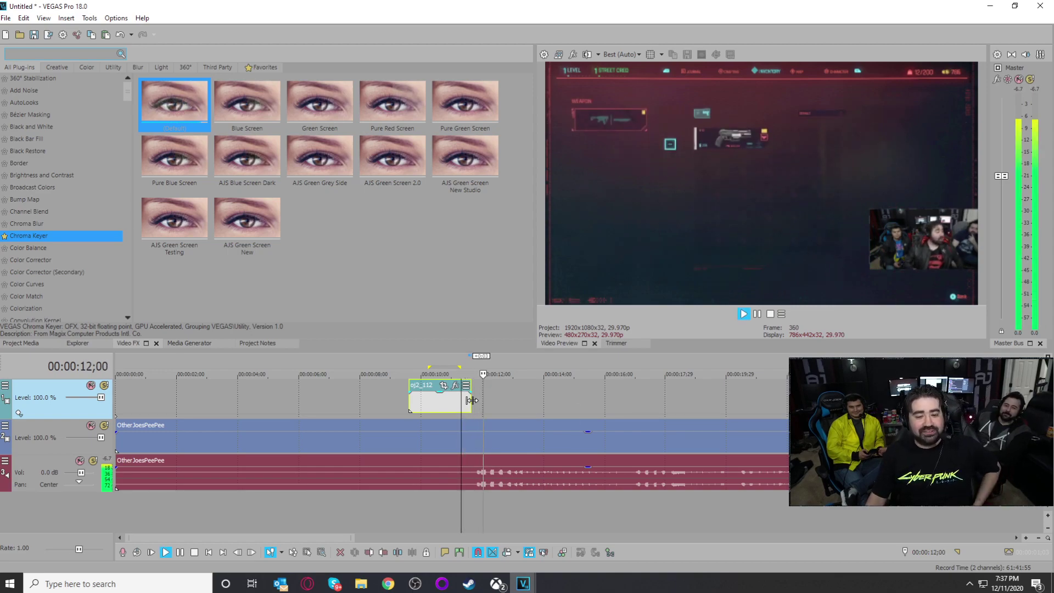
# Step: Expand track 1's motion keyframes and add position keyframes at 00:00:09:18 and 00:00:09:22
pyautogui.click(411, 403)
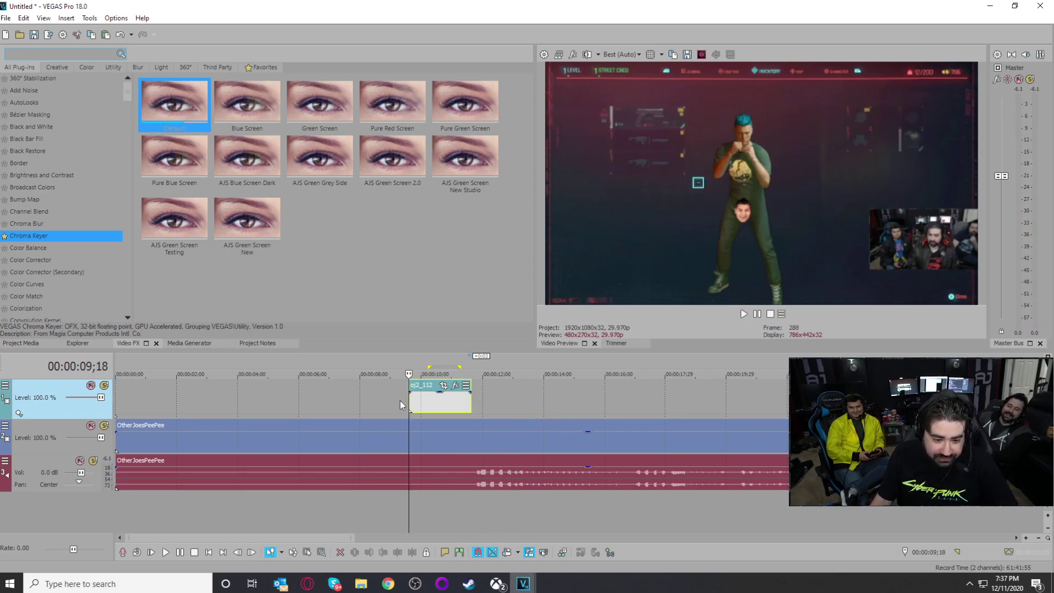
pyautogui.scroll(3, 490, 420)
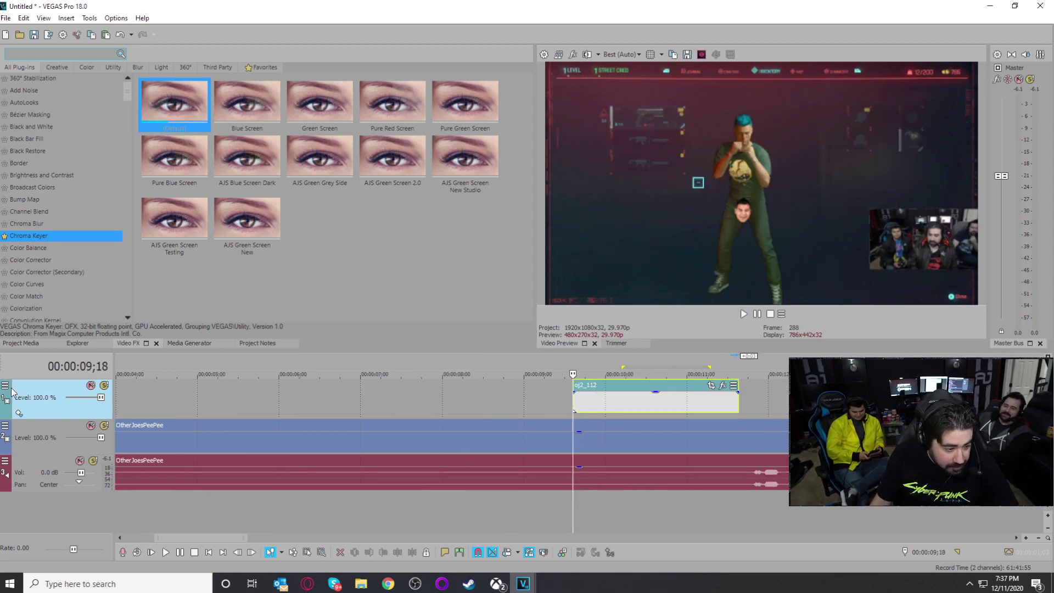
pyautogui.click(19, 413)
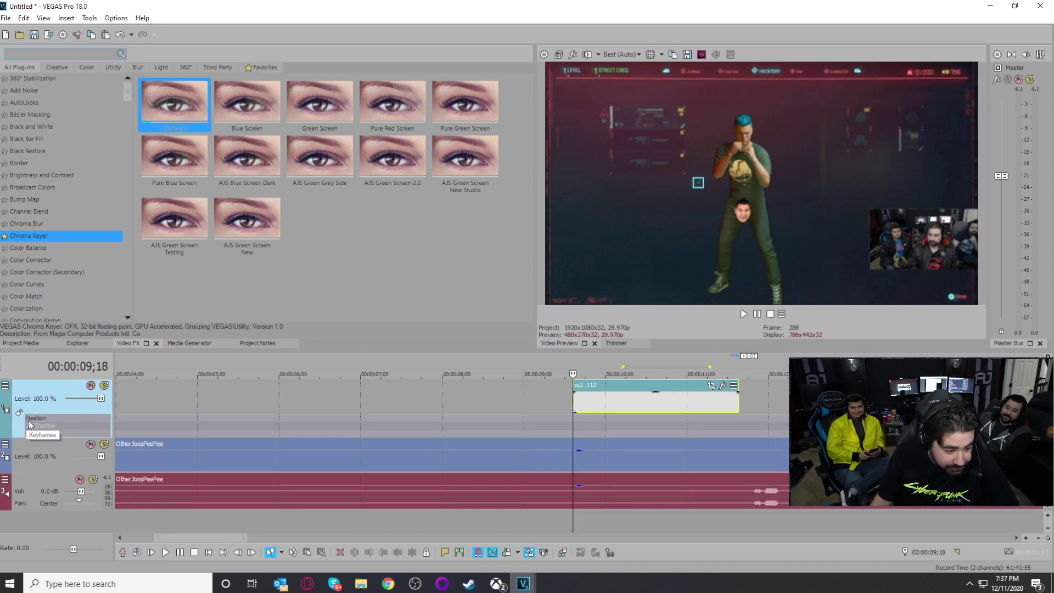
pyautogui.doubleClick(573, 419)
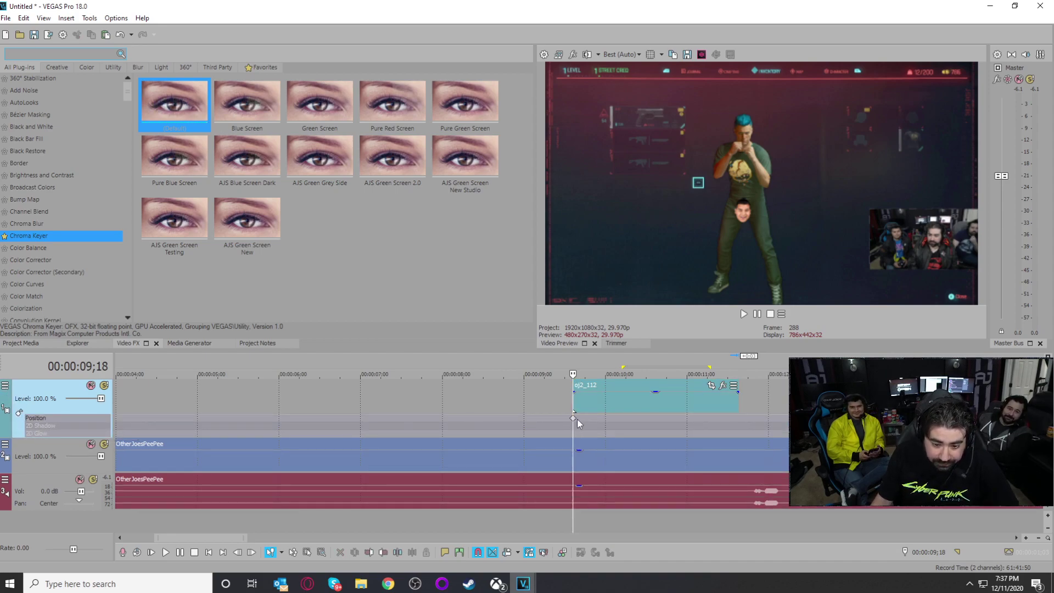
pyautogui.click(584, 423)
pyautogui.scroll(2, 584, 423)
pyautogui.doubleClick(575, 417)
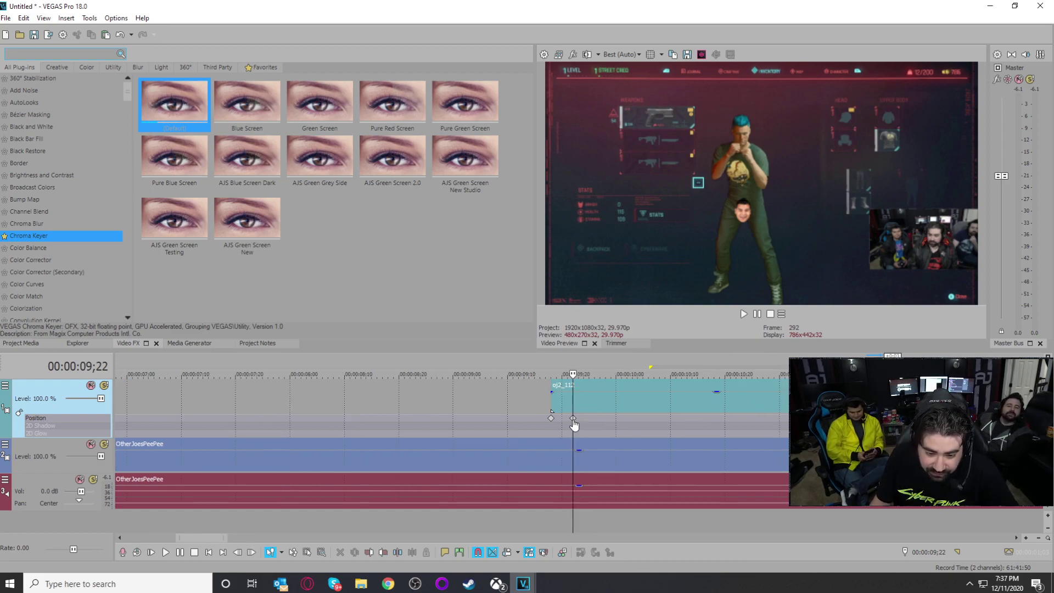
# Step: Rotate the image to an angle of -6.3 at the 00:00:09:22 position keyframe
pyautogui.doubleClick(573, 422)
pyautogui.scroll(5, 401, 269)
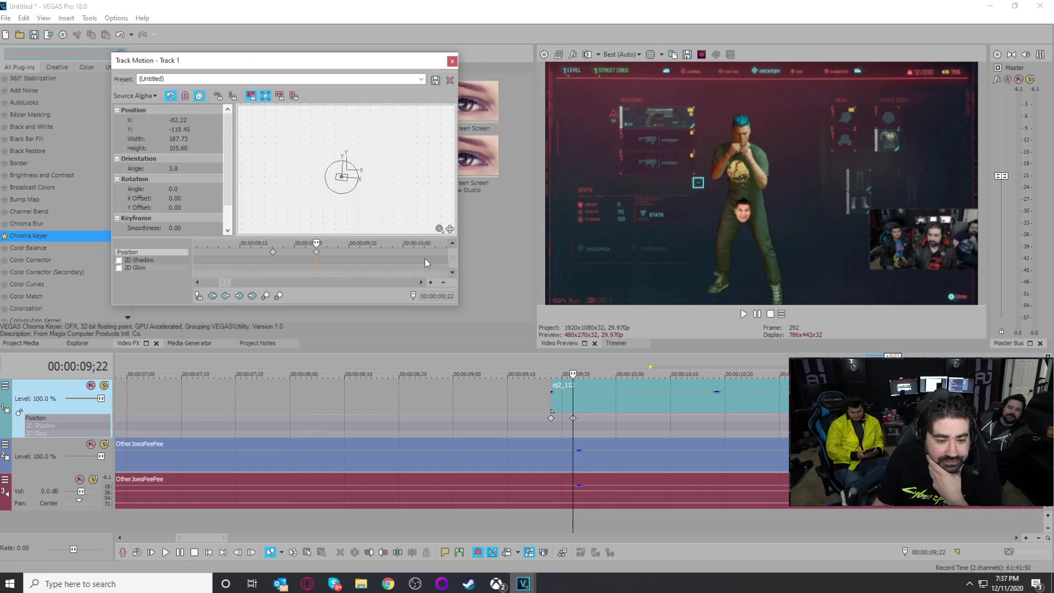
pyautogui.scroll(8, 373, 206)
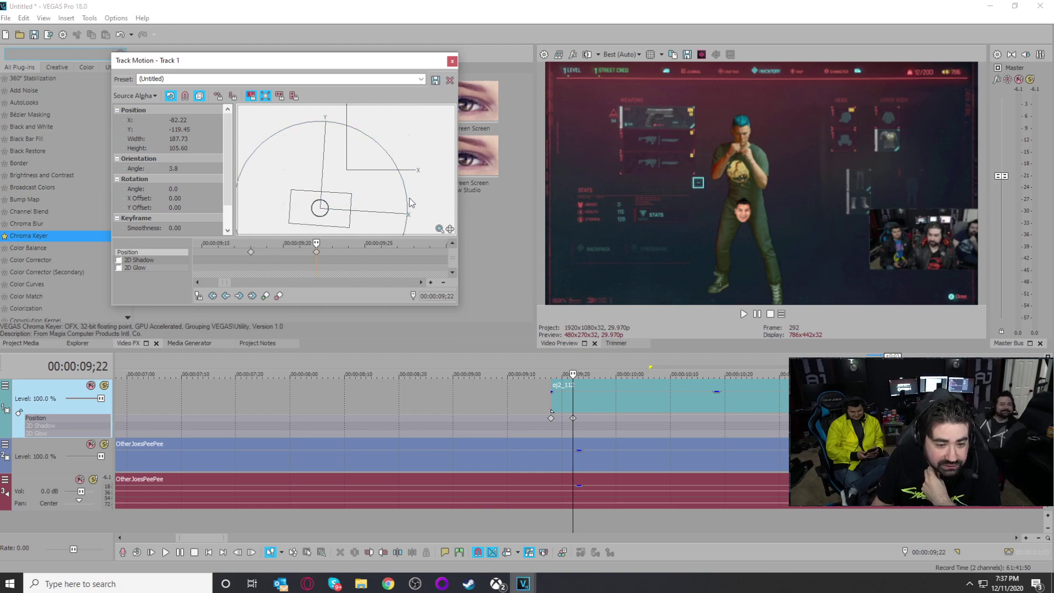
pyautogui.moveTo(405, 196); pyautogui.dragTo(402, 181)
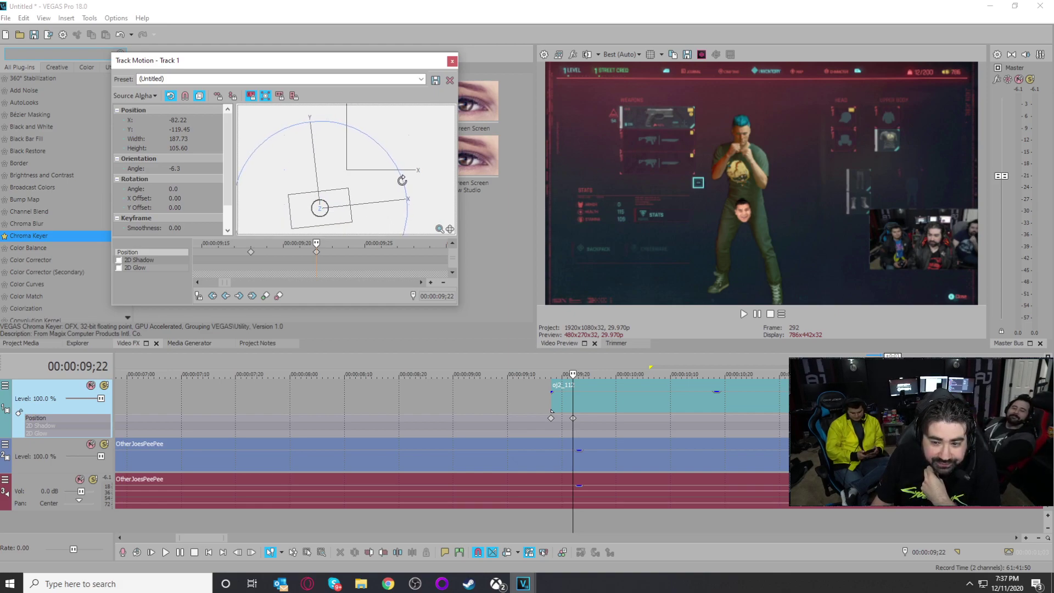
# Step: Step through the frames from the start of the image and add a third position keyframe at 00:00:09:27
pyautogui.click(553, 402)
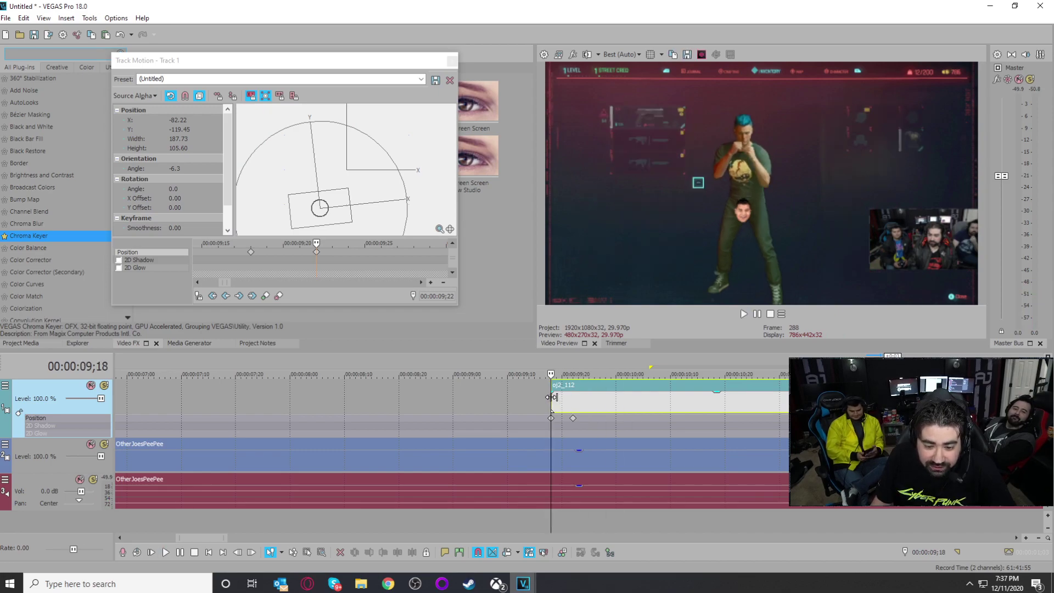
pyautogui.press('Right')
pyautogui.press('Right')
pyautogui.press('Right')
pyautogui.press('Right')
pyautogui.press('Right')
pyautogui.press('Right')
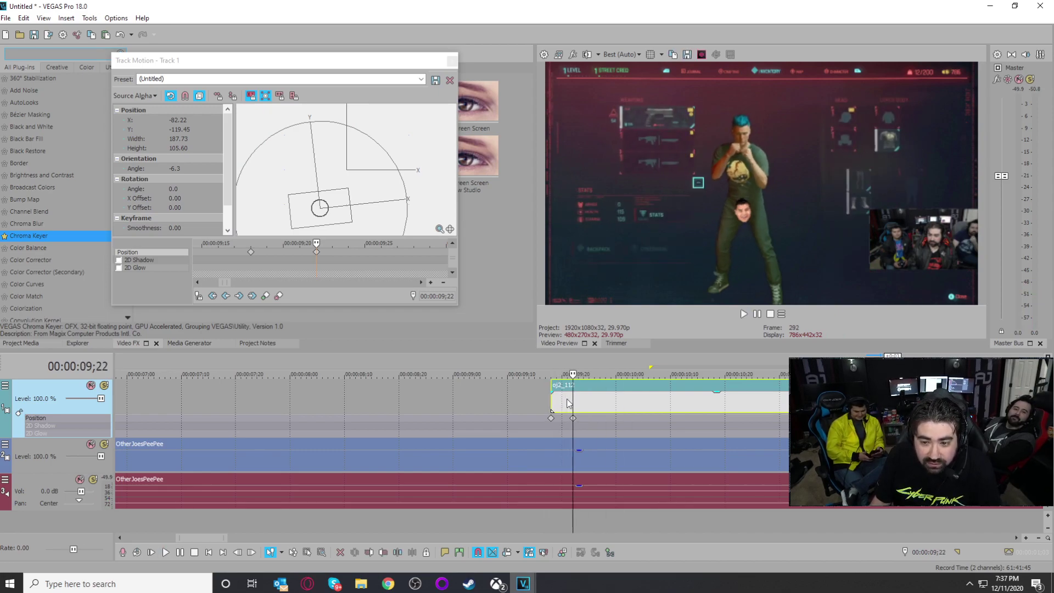
pyautogui.moveTo(585, 404); pyautogui.dragTo(600, 421)
pyautogui.doubleClick(601, 422)
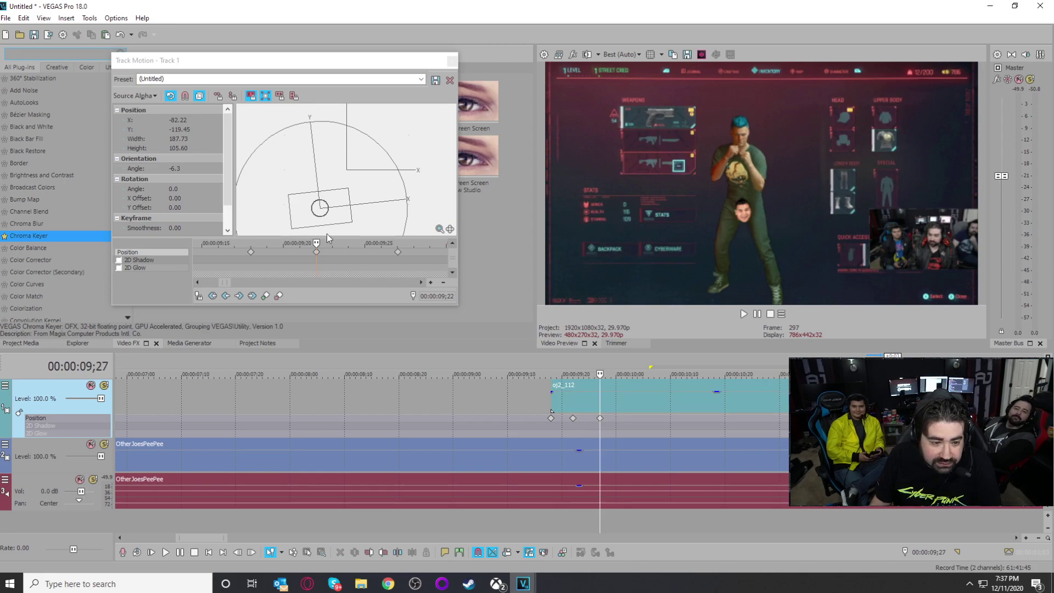
# Step: Set the angle at the 00:00:09:27 keyframe to 9.0 and shift the last two keyframes to 00:00:09:23 and 00:00:09:28
pyautogui.click(402, 183)
pyautogui.moveTo(404, 182); pyautogui.dragTo(405, 178)
pyautogui.click(600, 422)
pyautogui.click(399, 254)
pyautogui.moveTo(410, 200); pyautogui.dragTo(410, 211)
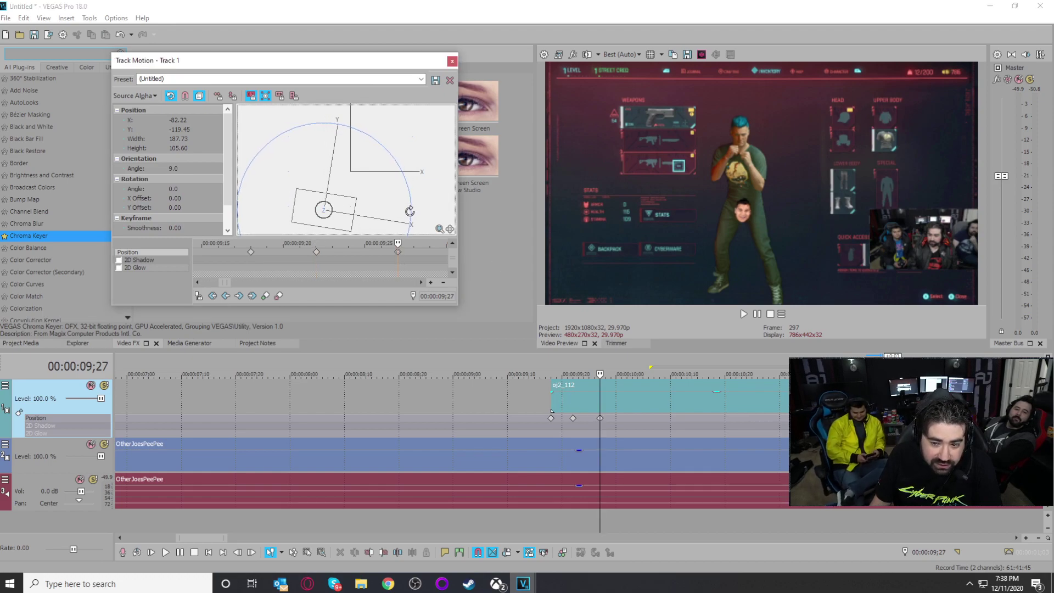
pyautogui.moveTo(575, 423); pyautogui.dragTo(606, 424)
pyautogui.click(548, 403)
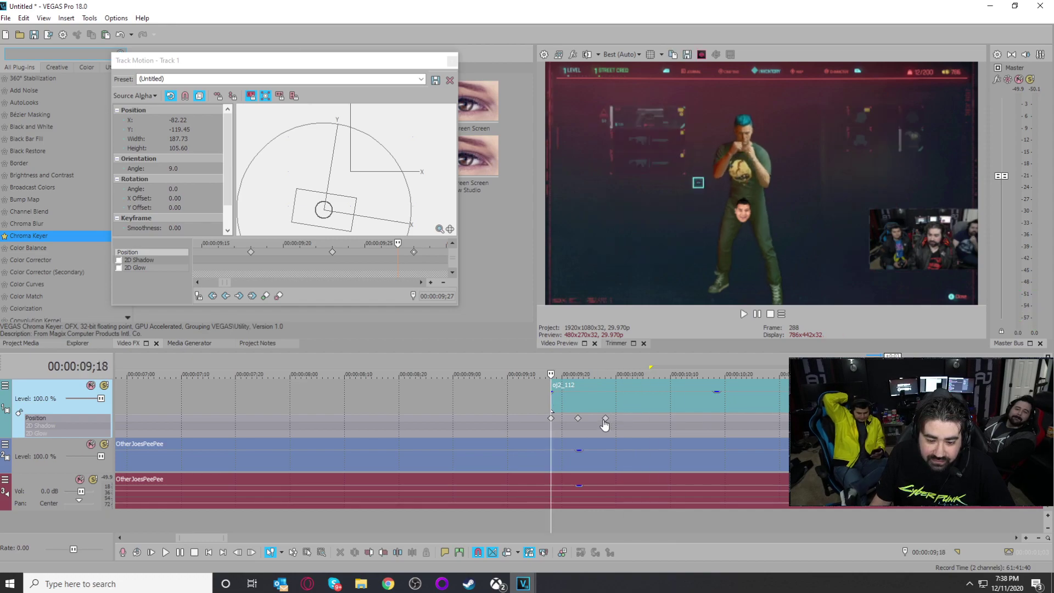
# Step: Try to copy track 1's first position keyframe and paste it after the third one on the timeline
pyautogui.rightClick(551, 420)
pyautogui.click(551, 419)
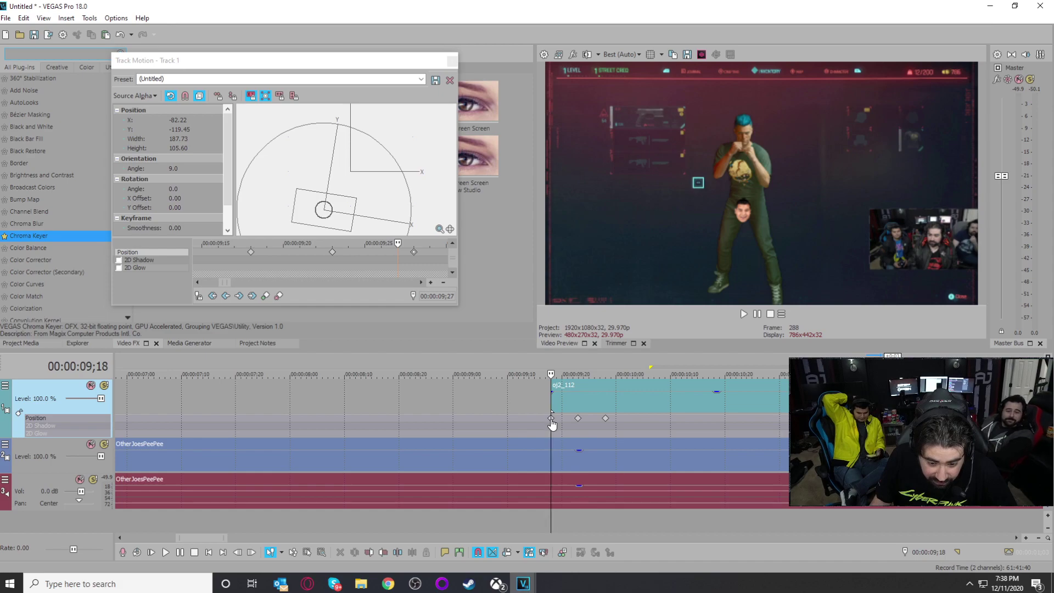
pyautogui.click(627, 420)
pyautogui.click(632, 420)
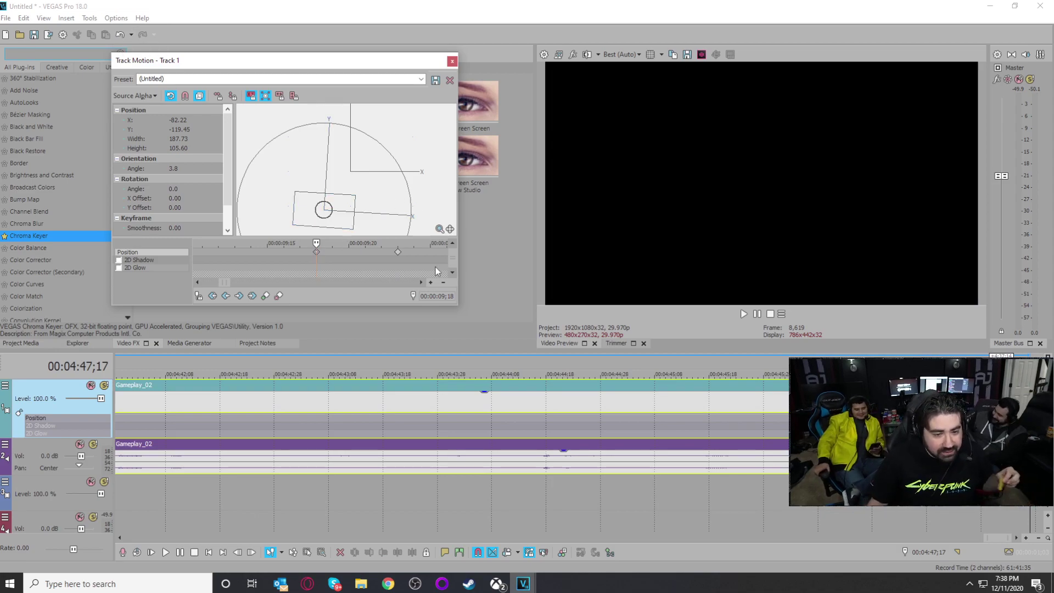
# Step: Delete the unwanted Gameplay_02 clip that was pasted onto the timeline
pyautogui.scroll(-10, 482, 413)
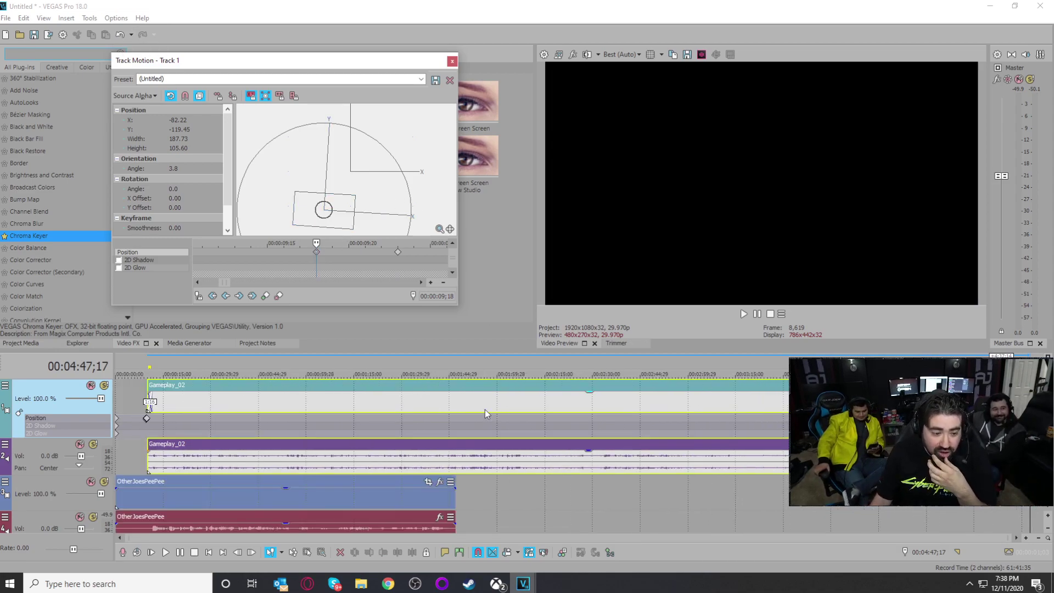
pyautogui.click(151, 403)
pyautogui.scroll(8, 274, 406)
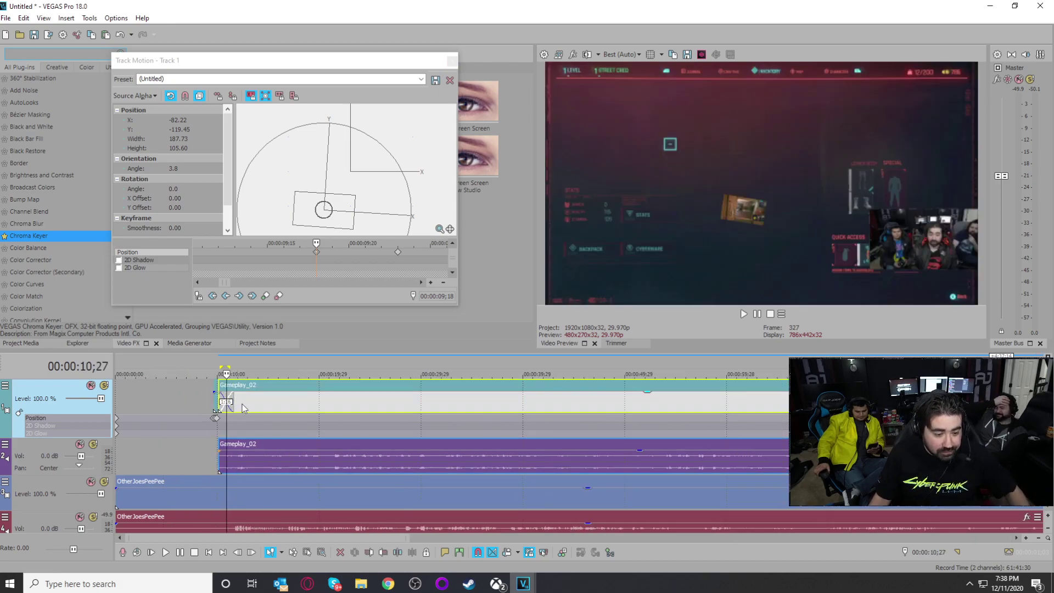
pyautogui.moveTo(580, 416); pyautogui.dragTo(763, 416)
pyautogui.click(836, 401)
pyautogui.press('Delete')
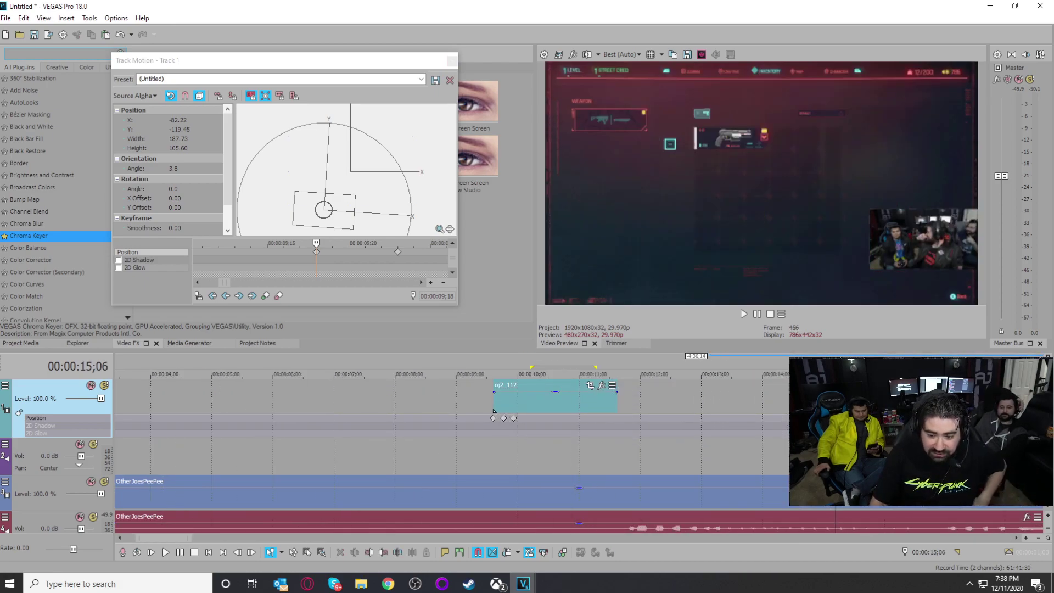
# Step: Copy the 00:00:09:18 position keyframe in Track Motion and paste it as a fourth keyframe at about 00:00:10:02
pyautogui.scroll(3, 685, 441)
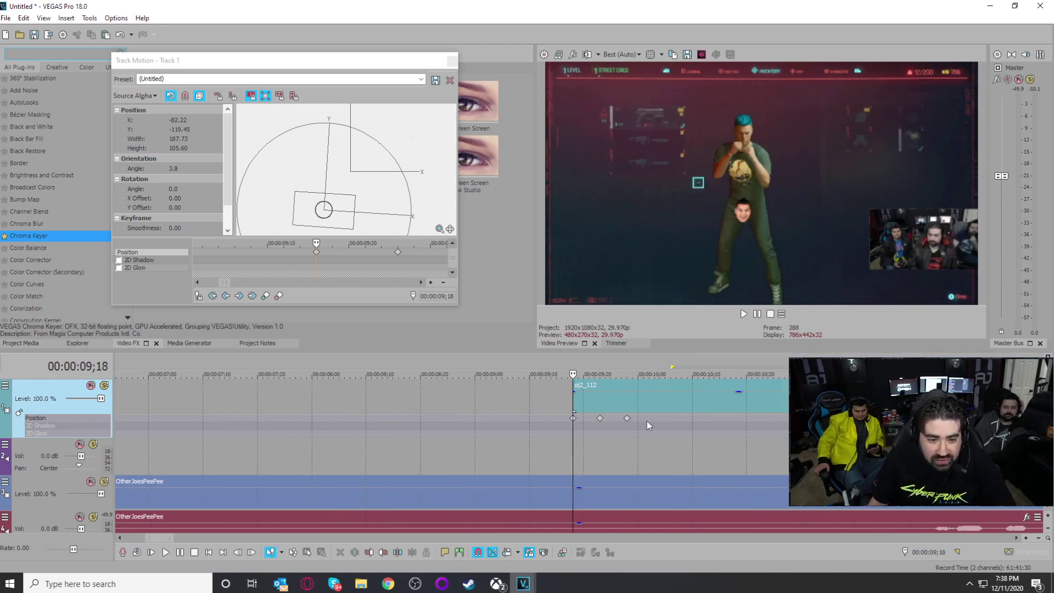
pyautogui.click(315, 252)
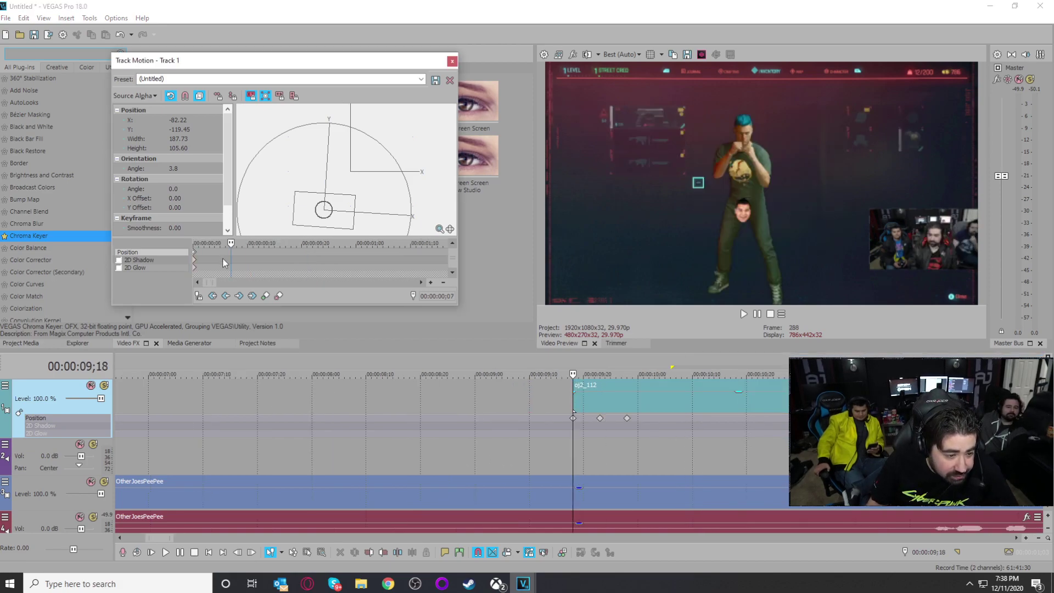
pyautogui.scroll(5, 203, 258)
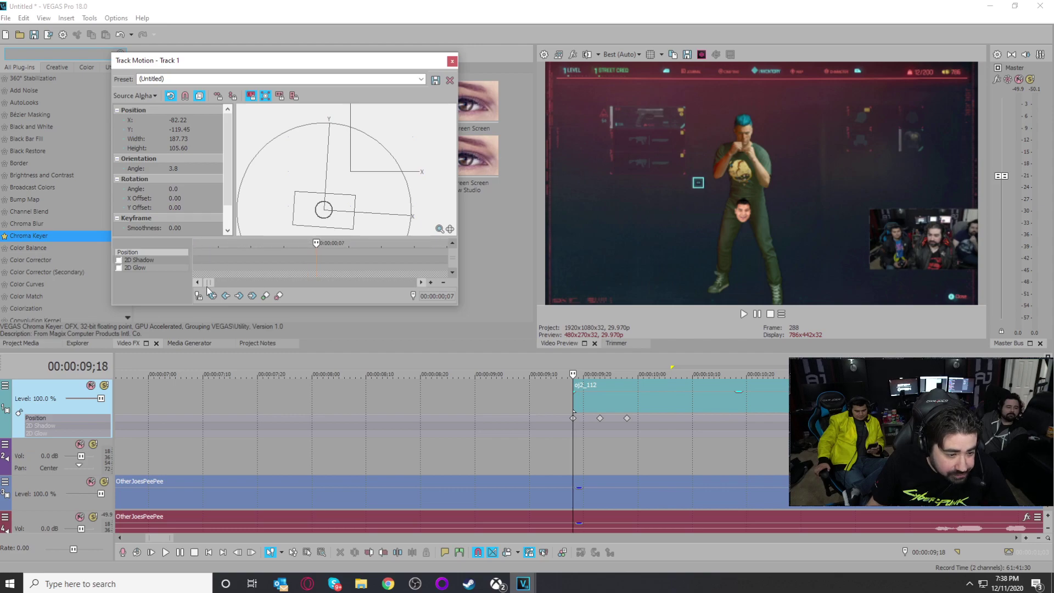
pyautogui.moveTo(307, 285); pyautogui.dragTo(213, 282)
pyautogui.click(573, 421)
pyautogui.scroll(2, 422, 266)
pyautogui.scroll(2, 424, 268)
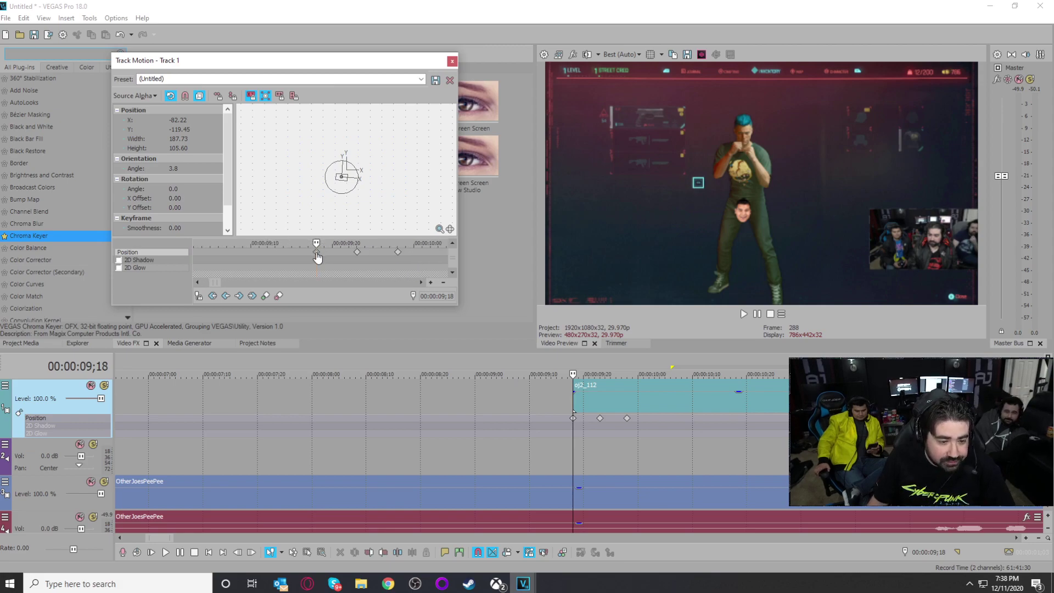
pyautogui.click(431, 252)
pyautogui.doubleClick(437, 253)
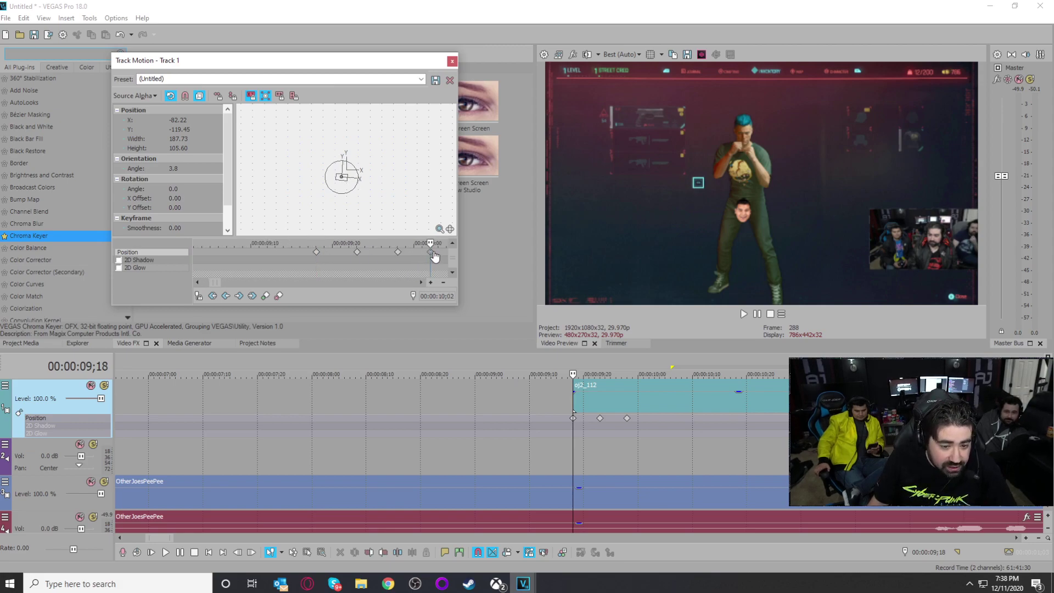
# Step: Enlarge the Track Motion window and paste copies of the wobble keyframes at about 00:00:10:09, 00:00:10:14 and 00:00:10:19
pyautogui.click(443, 283)
pyautogui.moveTo(457, 304); pyautogui.dragTo(489, 373)
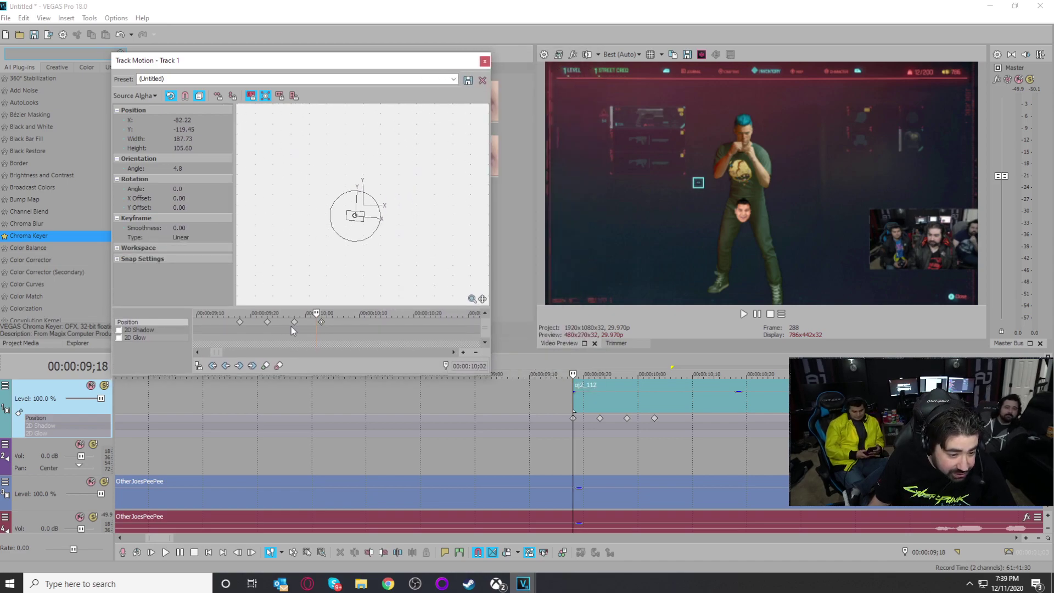
pyautogui.click(352, 322)
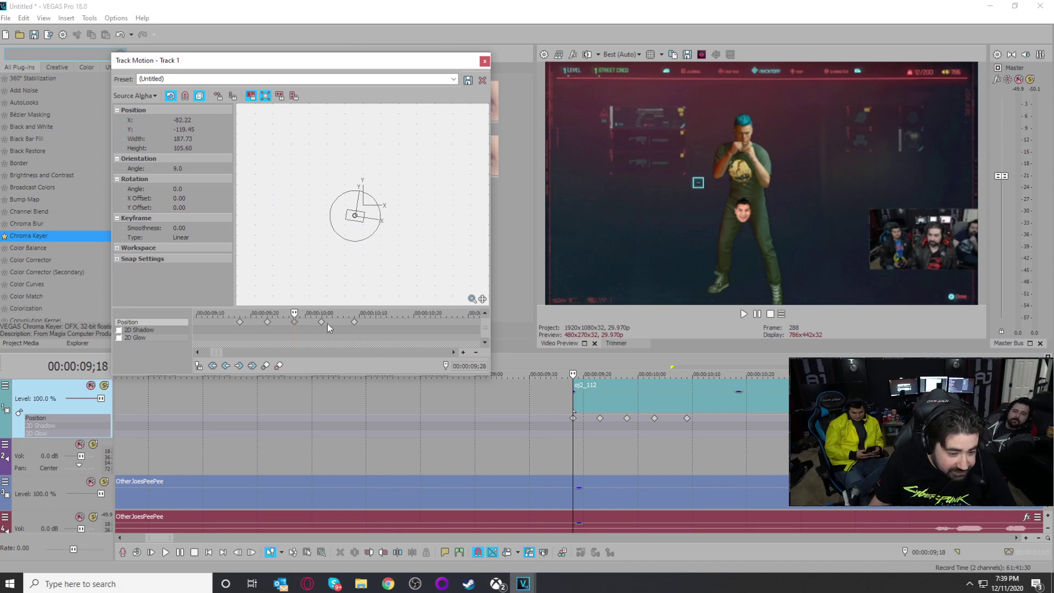
pyautogui.click(381, 324)
pyautogui.hotkey('ctrl', 'v')
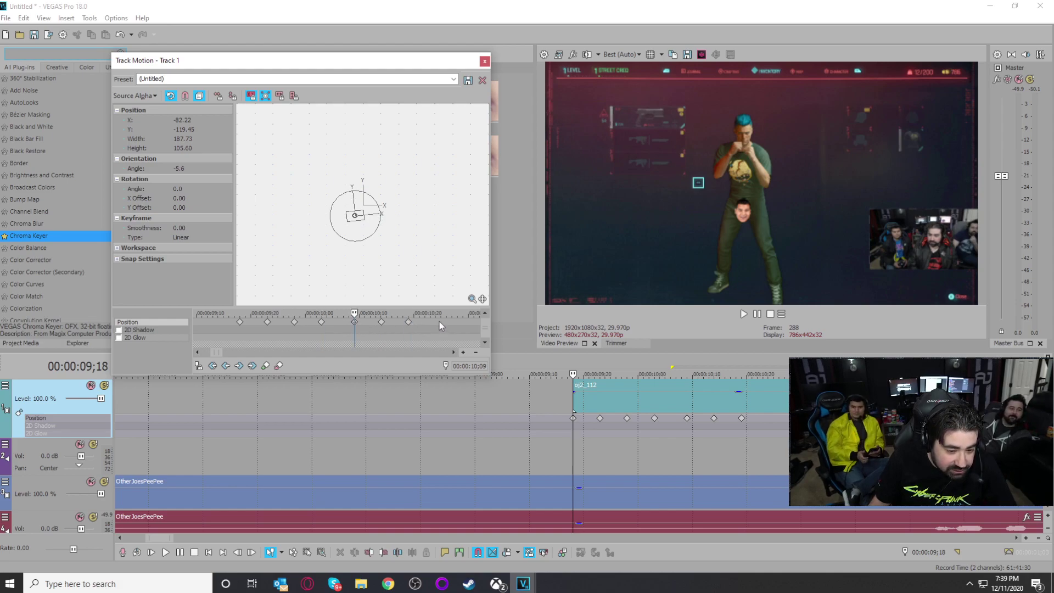
# Step: Extend the wobble with two more pasted position keyframes, the last a copy of the 00:00:10:14 keyframe at about 00:00:11:01
pyautogui.hotkey('ctrl', 'v')
pyautogui.click(381, 323)
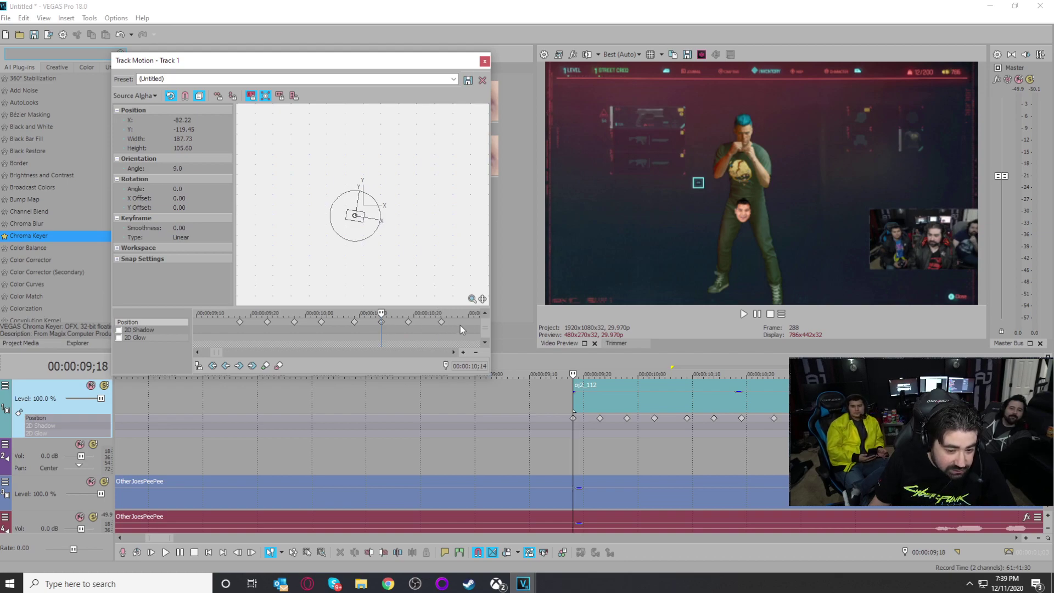
pyautogui.click(473, 320)
pyautogui.hotkey('ctrl', 'v')
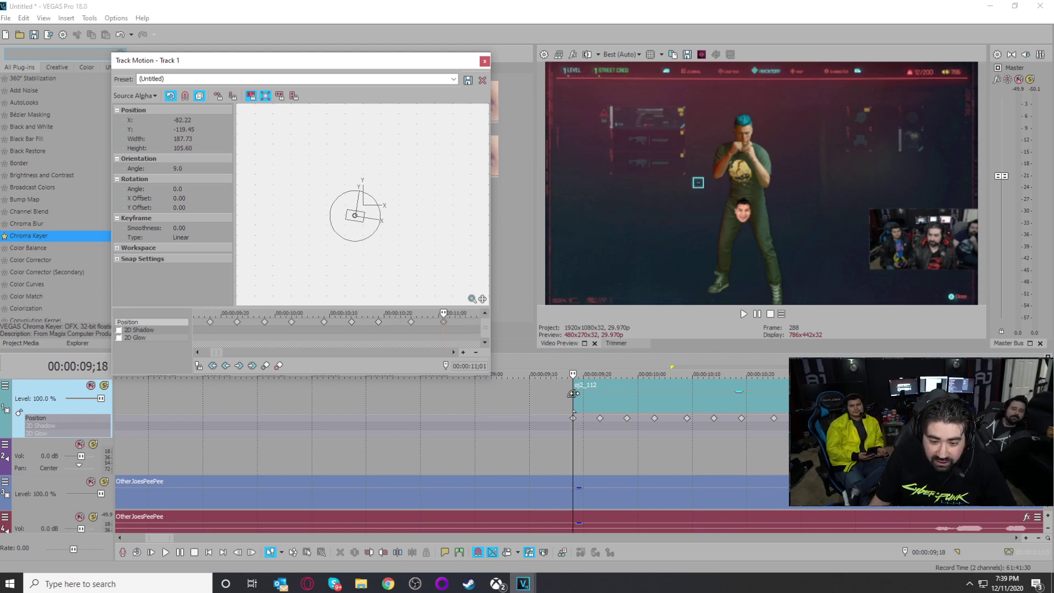
# Step: Play back the wobbling oj2_112 image from its start, then close the Track Motion window
pyautogui.click(574, 393)
pyautogui.scroll(-2, 587, 418)
pyautogui.press('space')
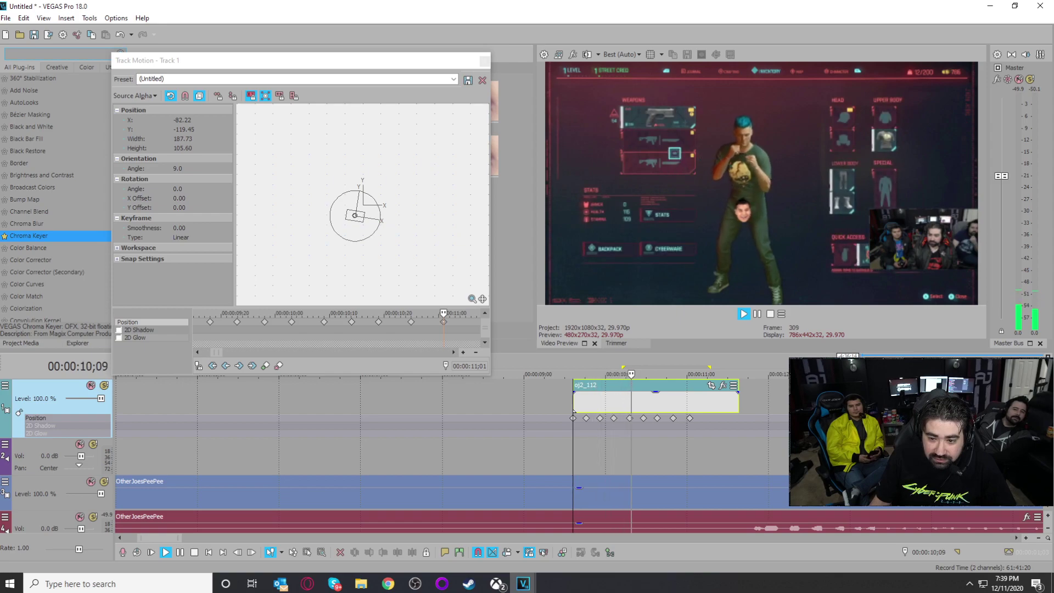
pyautogui.press('space')
pyautogui.press('space')
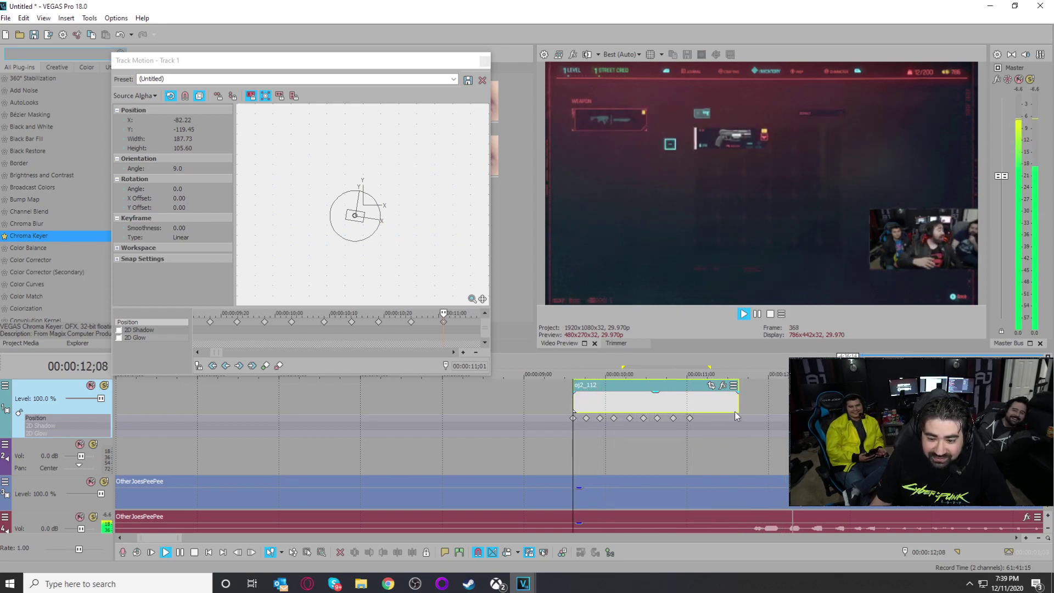
pyautogui.scroll(-4, 735, 412)
pyautogui.click(481, 58)
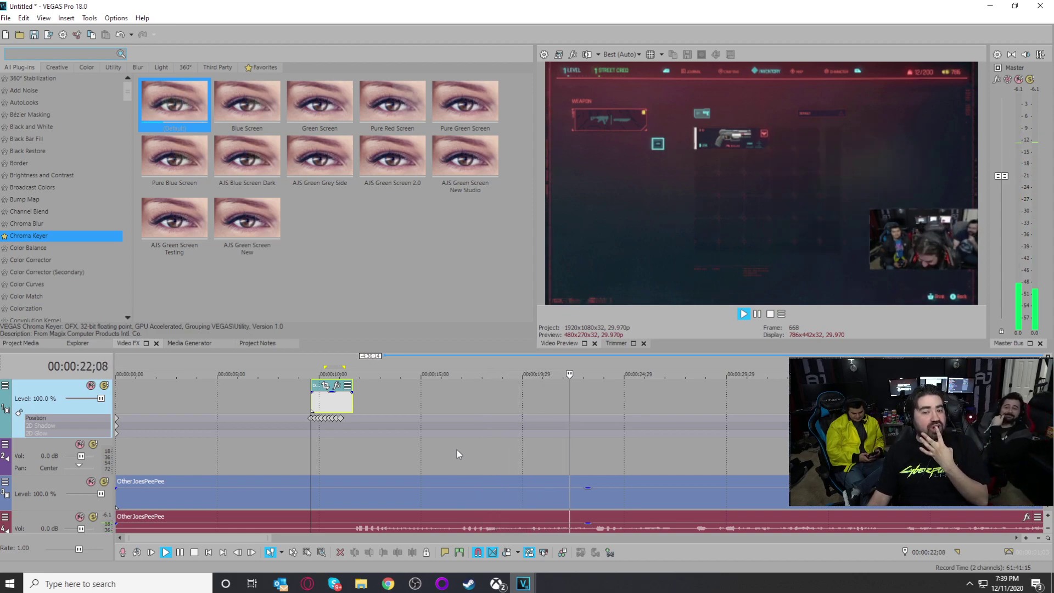
# Step: Find the frame where the character reappears and paste a copy of the oj2_112 clip there, at about 00:00:22:14
pyautogui.click(533, 397)
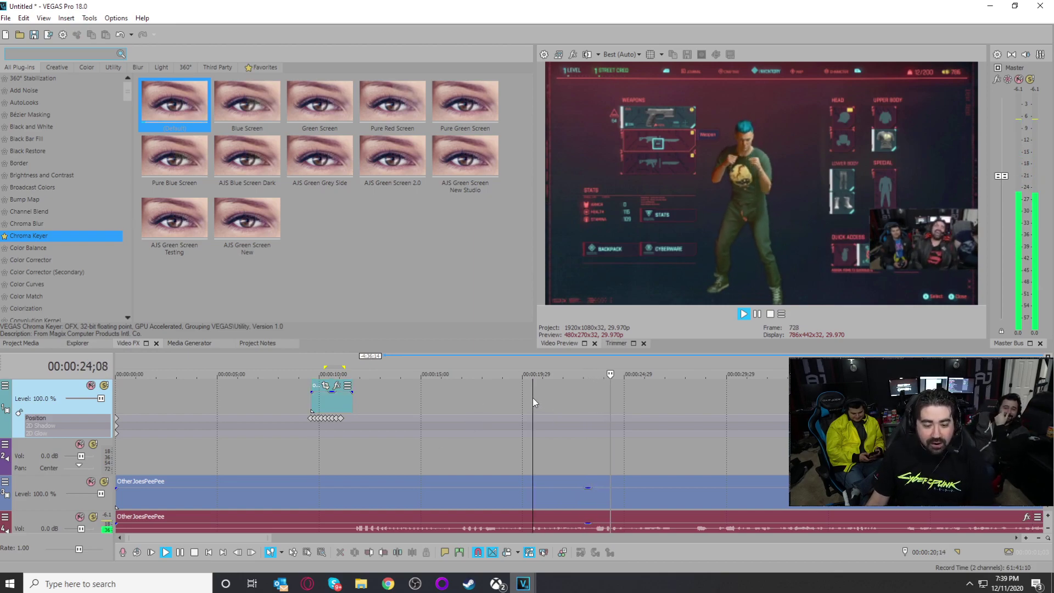
pyautogui.press('space')
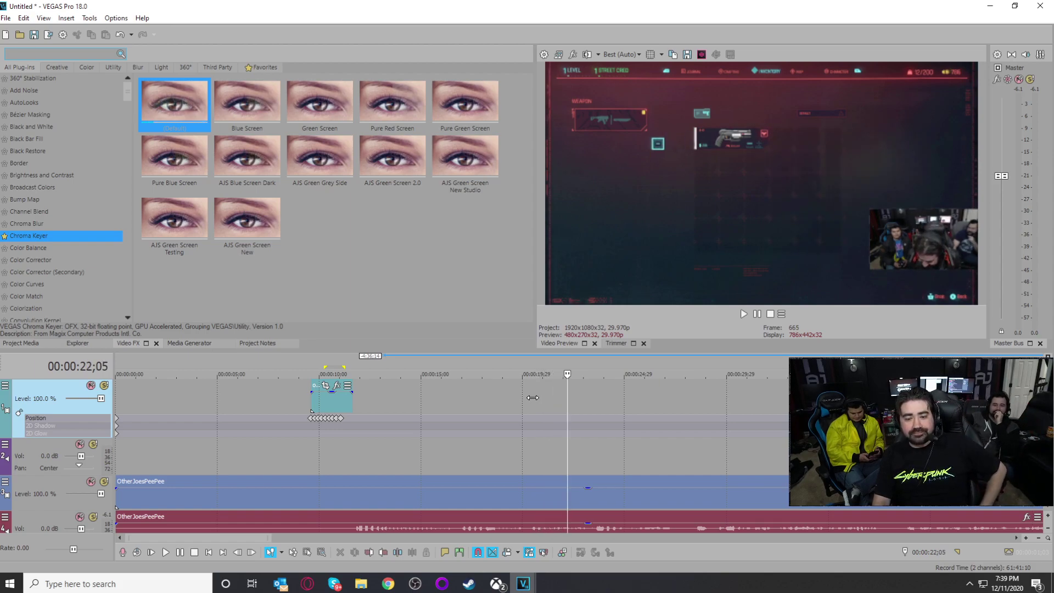
pyautogui.press('Left')
pyautogui.press('Left')
pyautogui.press('Left')
pyautogui.press('Left')
pyautogui.press('Left')
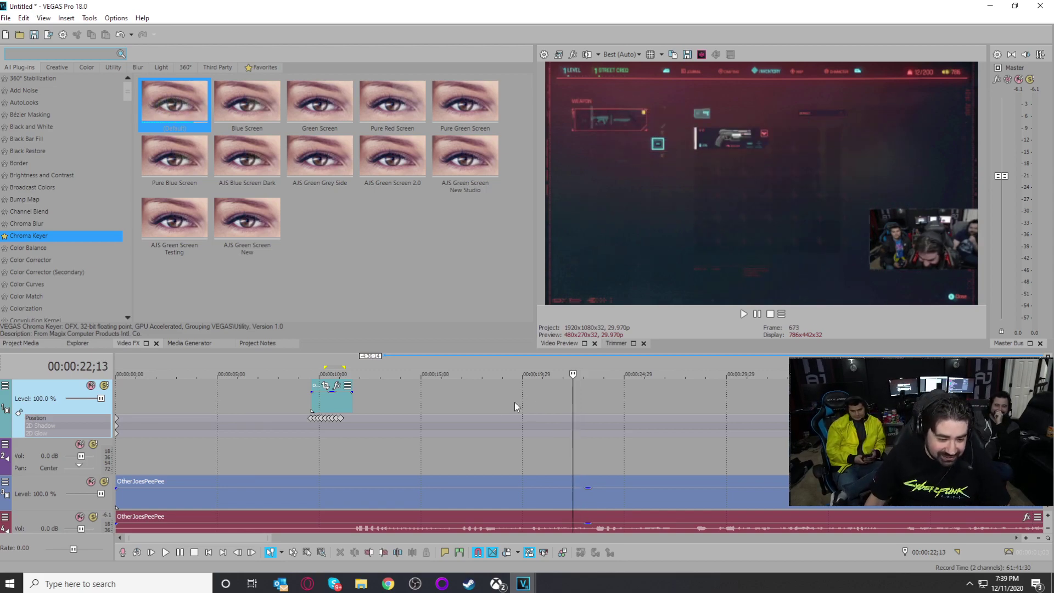
pyautogui.click(312, 398)
pyautogui.hotkey('ctrl', 'c')
pyautogui.click(573, 401)
pyautogui.hotkey('ctrl', 'v')
# Step: Play the footage from just before the second oj2_112 clip to check its placement
pyautogui.click(568, 401)
pyautogui.scroll(4, 563, 403)
pyautogui.press('space')
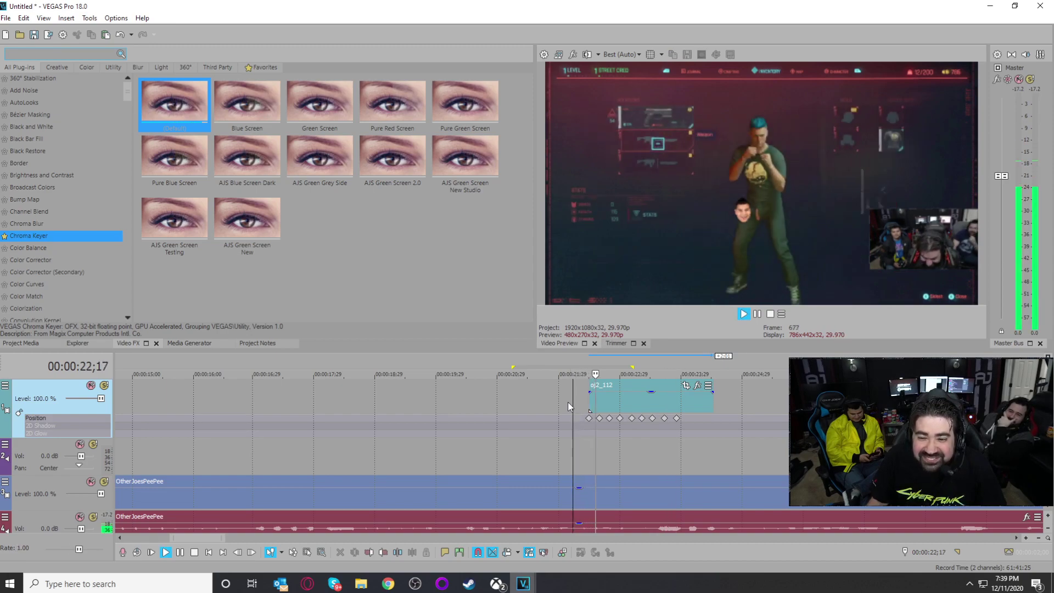
# Step: Extend the end of the second oj2_112 clip to about 00:00:44 and stop playback
pyautogui.scroll(-5, 568, 402)
pyautogui.moveTo(492, 402); pyautogui.dragTo(688, 410)
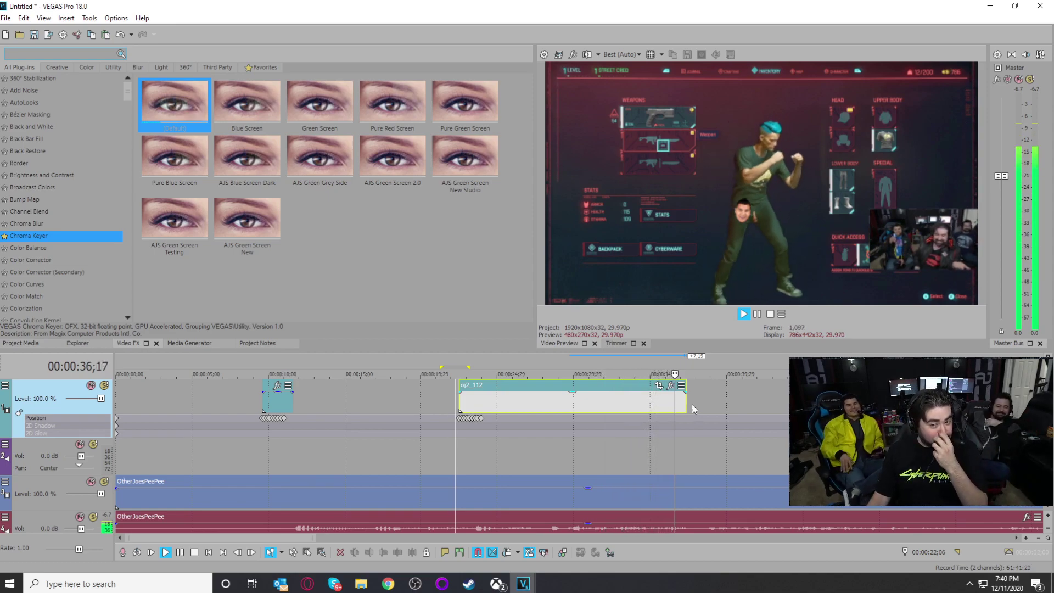
pyautogui.moveTo(691, 414); pyautogui.dragTo(792, 407)
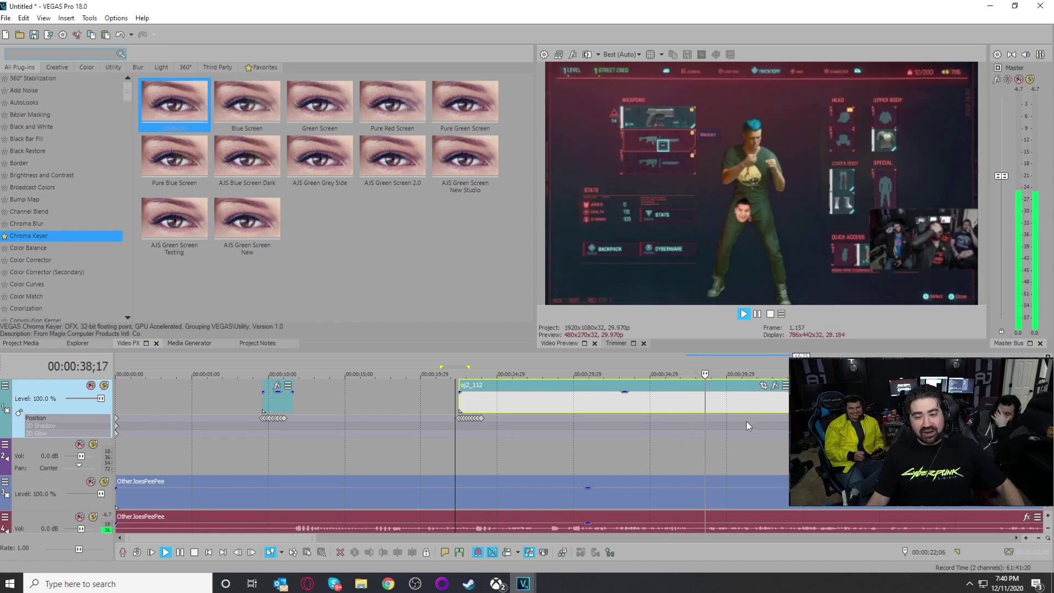
pyautogui.scroll(-2, 731, 424)
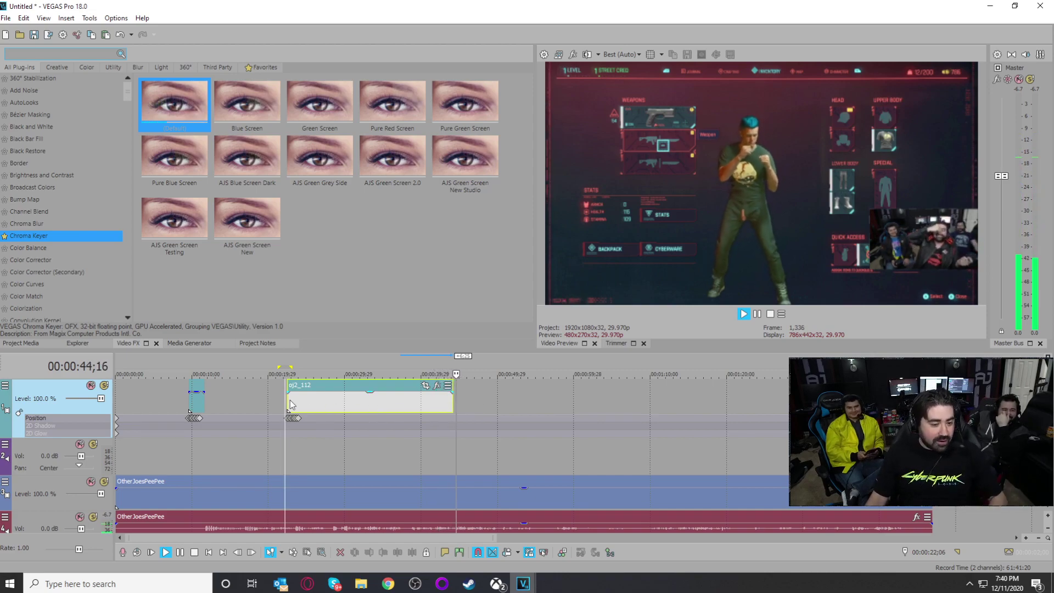
pyautogui.press('space')
# Step: Return to the start of the first oj2_112 clip at 00:00:09:18 and open track 1's motion settings
pyautogui.scroll(4, 565, 419)
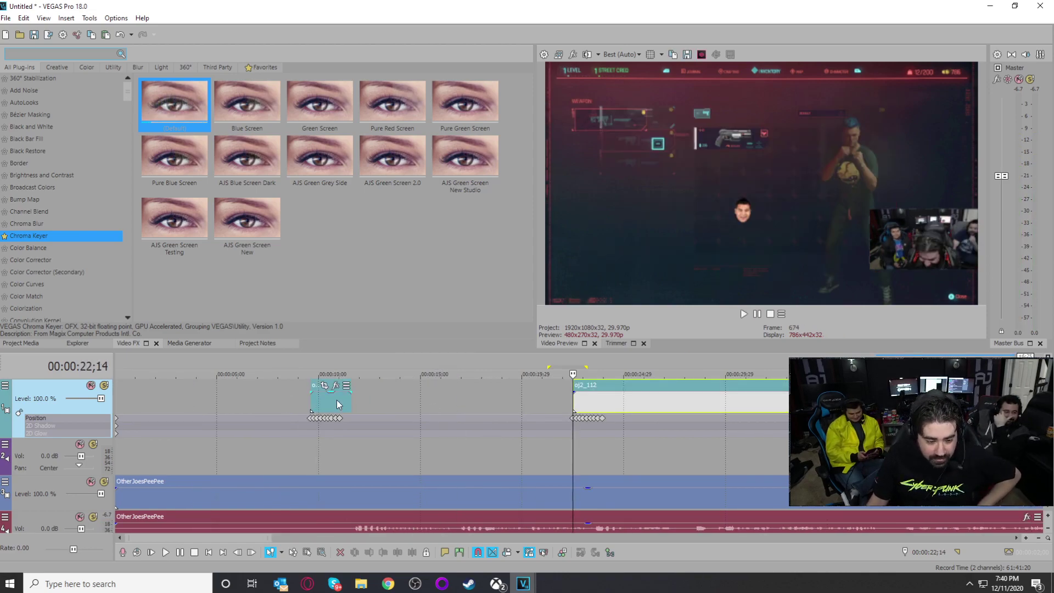
pyautogui.click(311, 399)
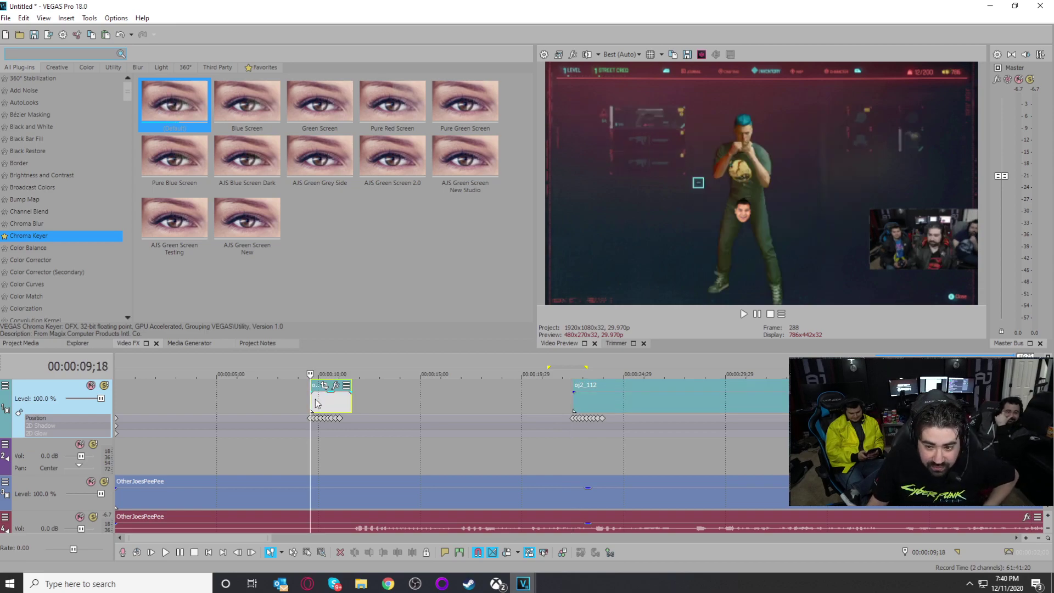
pyautogui.click(5, 386)
pyautogui.click(21, 399)
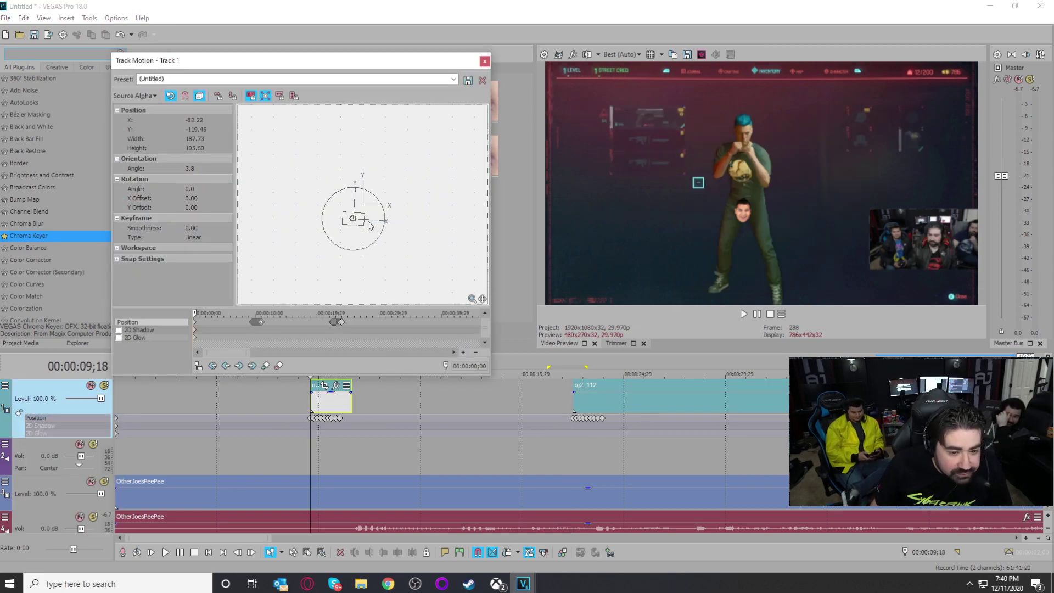
pyautogui.scroll(4, 347, 235)
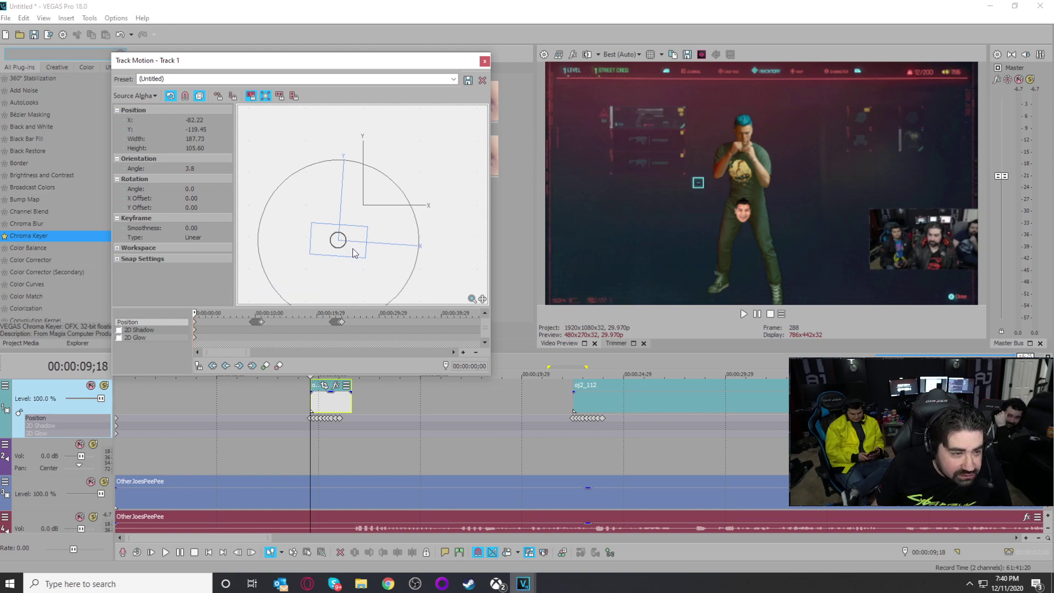
# Step: Save the project as OJpeepee in the CyberPunk 2077 folder
pyautogui.click(6, 19)
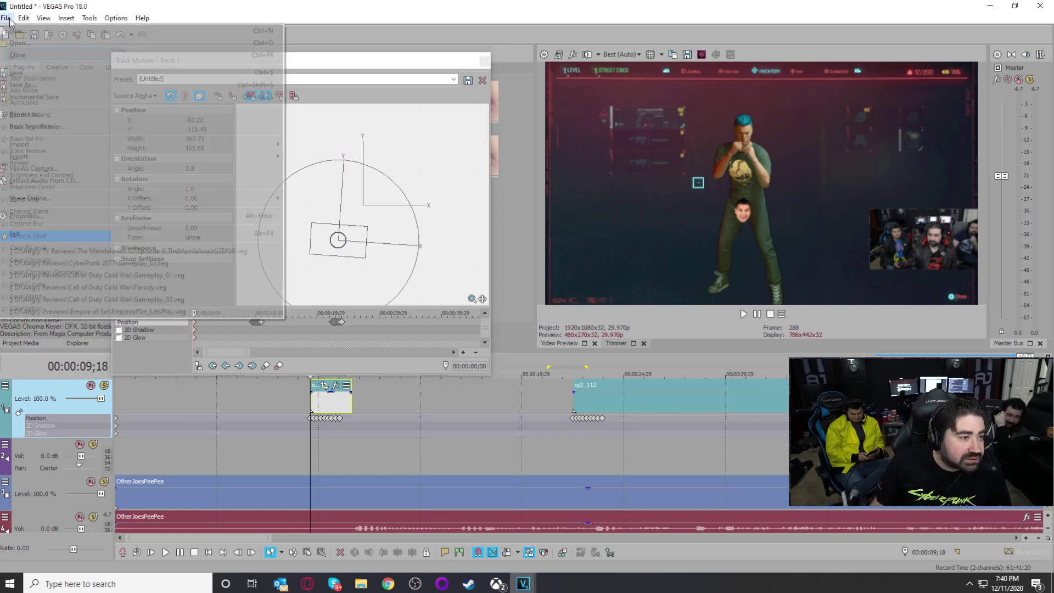
pyautogui.click(58, 89)
pyautogui.write('OJ')
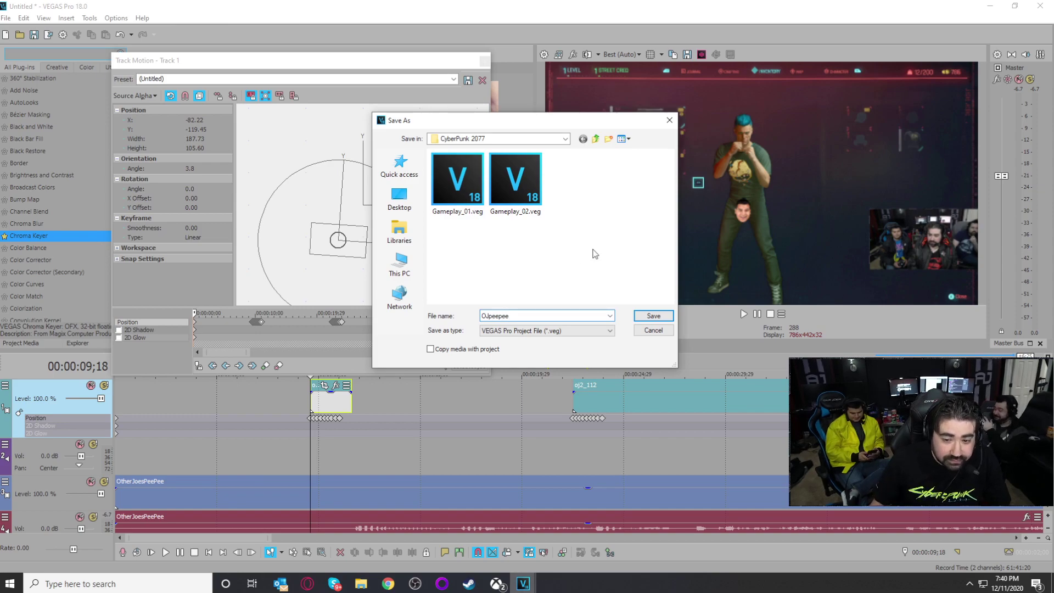
pyautogui.write('peepee')
pyautogui.press('Return')
# Step: Reposition the track 1 image to X -73.90 and Y -118.06 at the 00:00:00:00 keyframe
pyautogui.scroll(3, 349, 268)
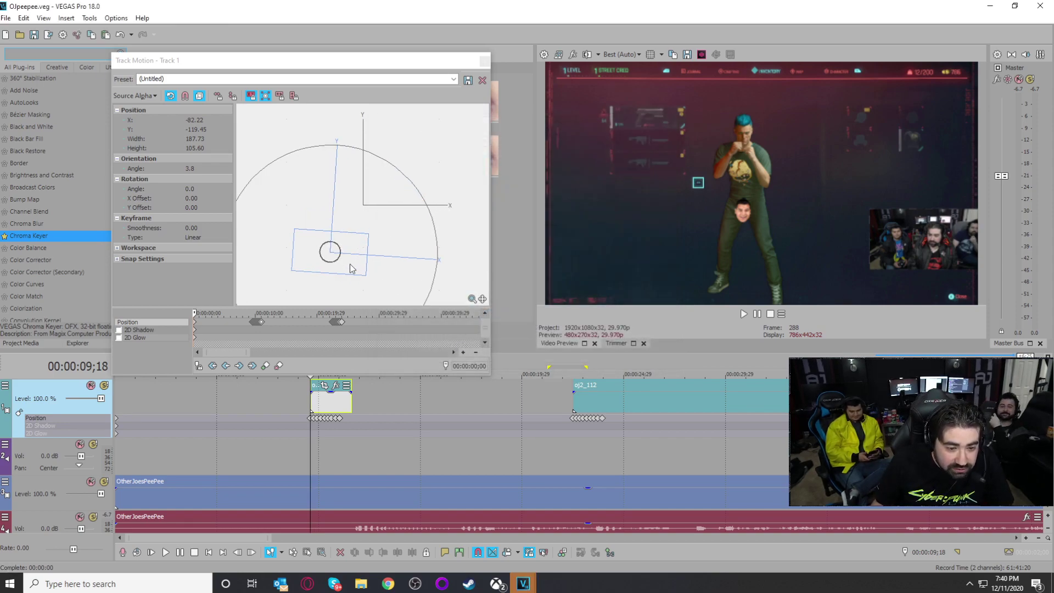
pyautogui.press('Right')
pyautogui.press('Right')
pyautogui.press('Right')
pyautogui.press('Right')
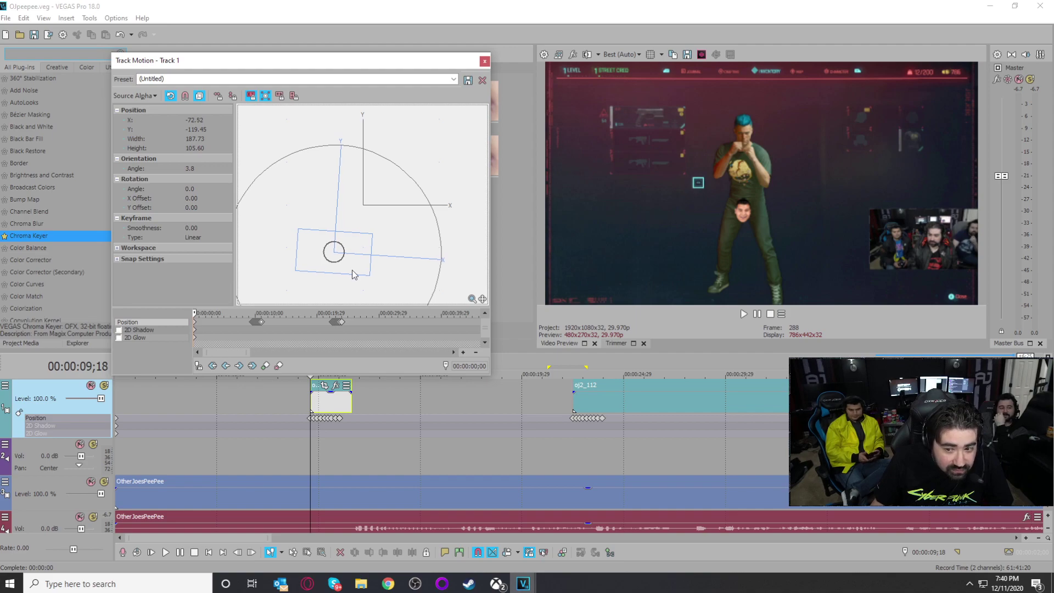
pyautogui.moveTo(350, 269); pyautogui.dragTo(351, 273)
# Step: Play back the first and second oj2_112 clips to check the image's position over the footage
pyautogui.click(315, 405)
pyautogui.press('space')
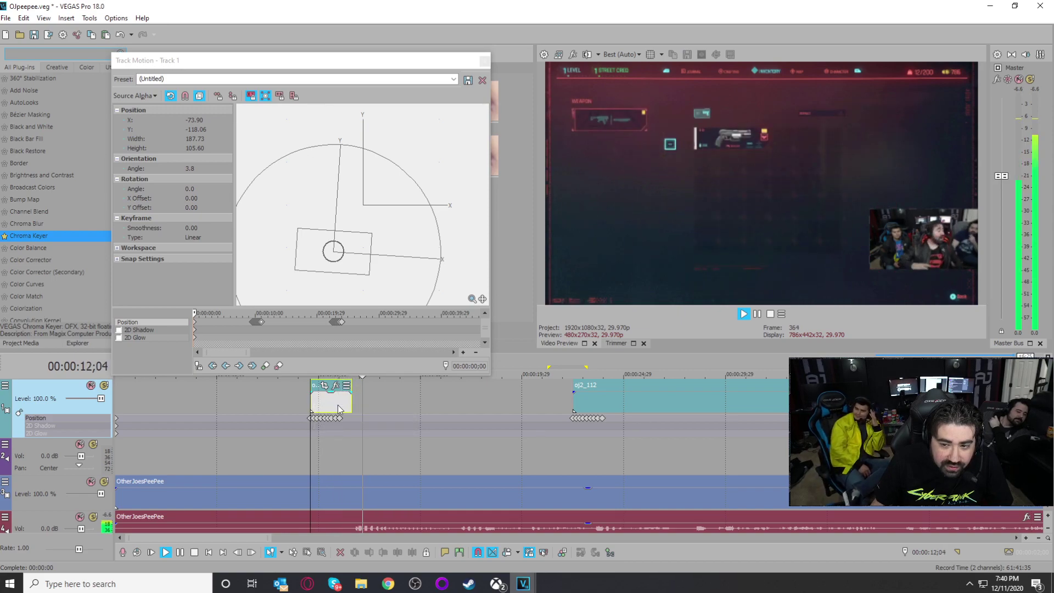
pyautogui.click(573, 403)
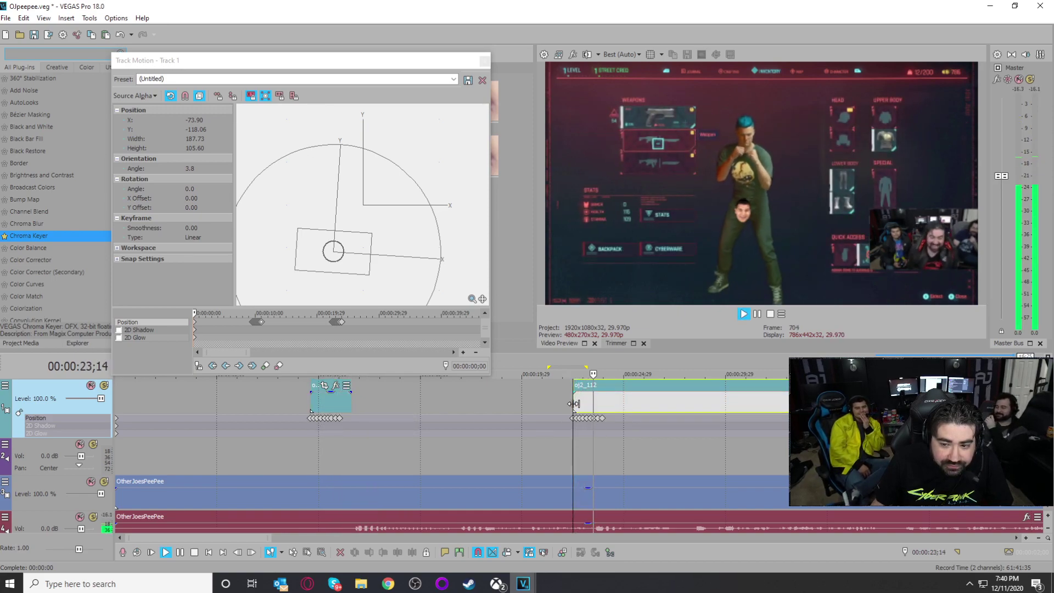
# Step: Stop playback, close the track motion settings, and split the second oj2_112 clip at 00:00:24:19
pyautogui.press('space')
pyautogui.click(485, 60)
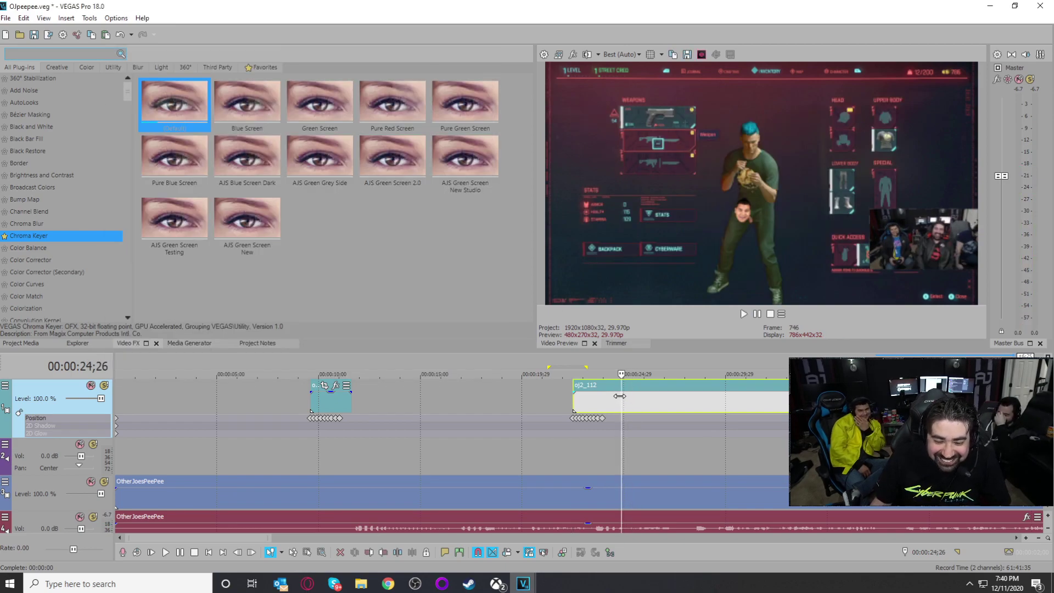
pyautogui.click(619, 396)
pyautogui.scroll(5, 620, 396)
pyautogui.click(562, 397)
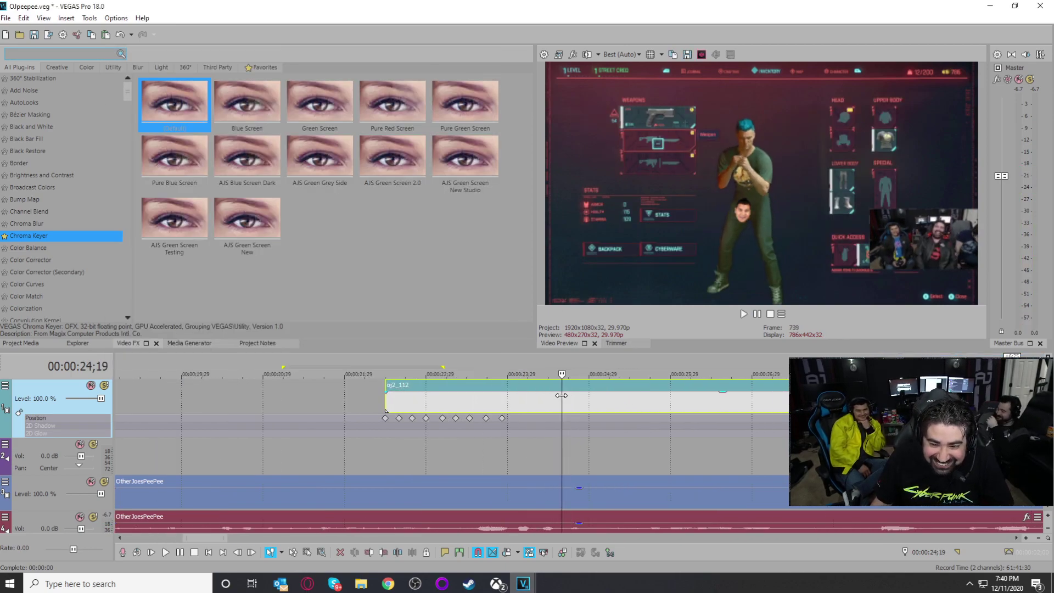
pyautogui.press('s')
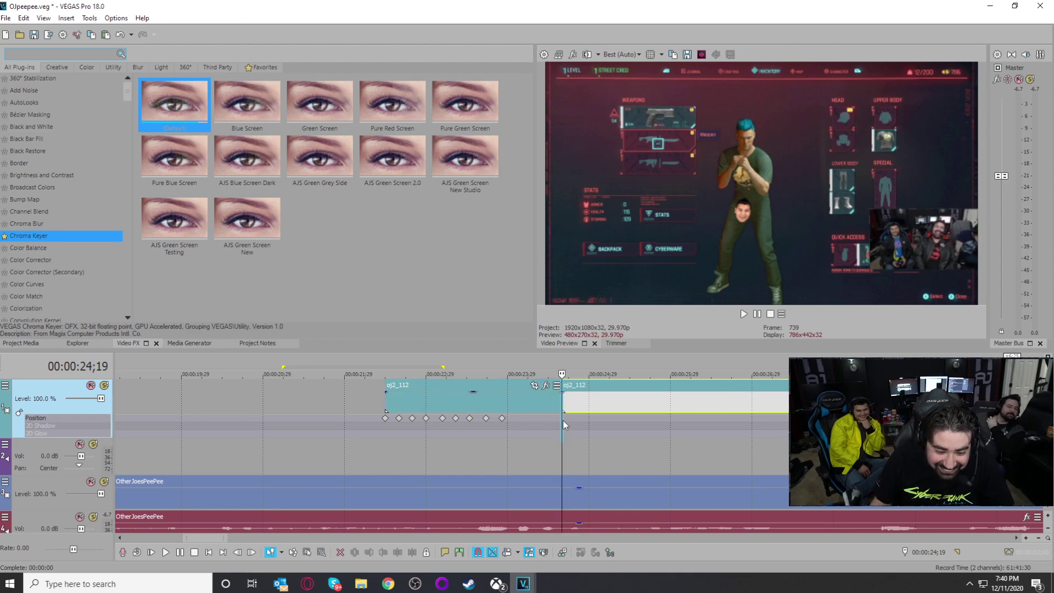
# Step: Add a track 1 position keyframe at the 00:00:24:19 split and move the face image to X -66.30 and Y -123.42
pyautogui.scroll(-3, 565, 406)
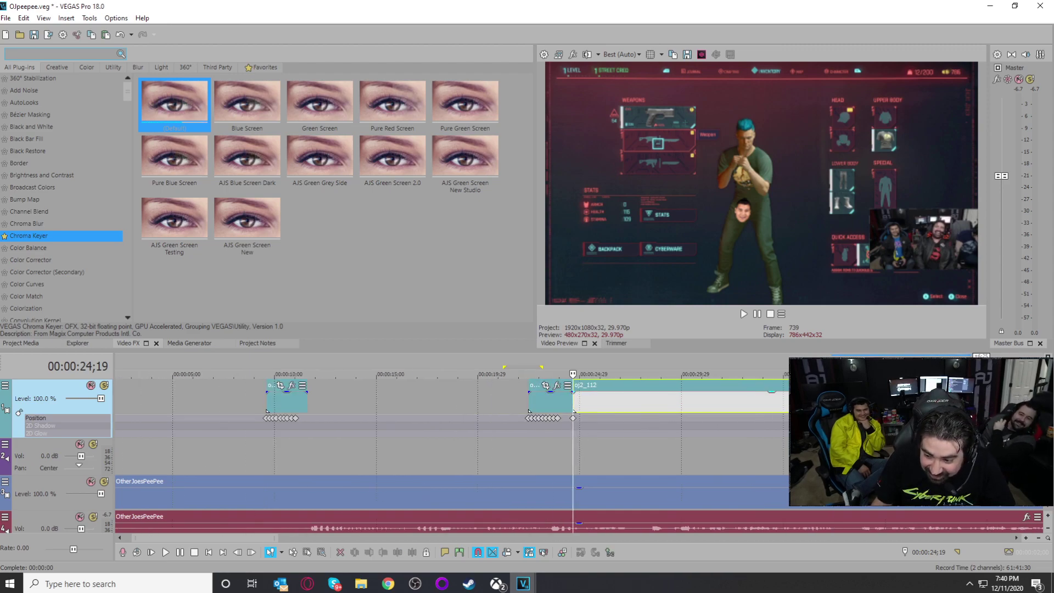
pyautogui.scroll(5, 574, 423)
pyautogui.doubleClick(573, 418)
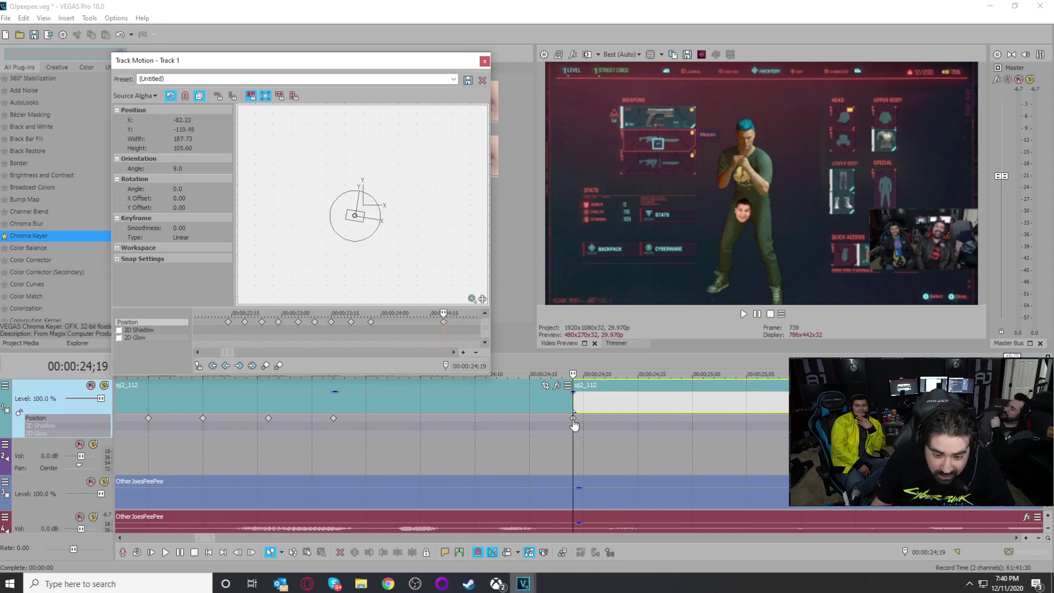
pyautogui.scroll(3, 358, 225)
pyautogui.moveTo(360, 249); pyautogui.dragTo(364, 253)
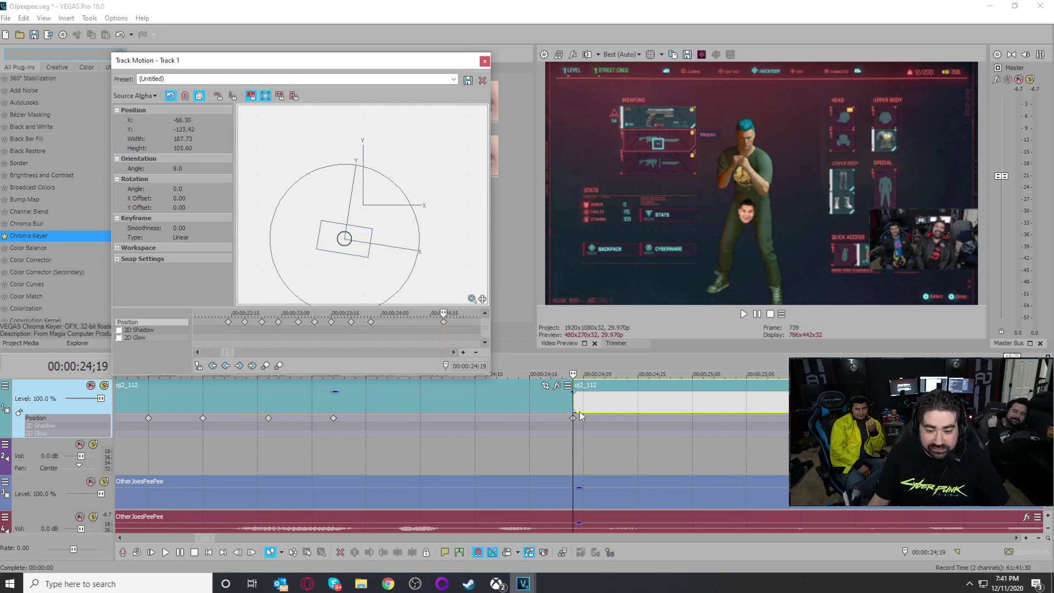
# Step: Step through the frames after the split and add a track 1 position keyframe at 00:00:24:24
pyautogui.click(607, 421)
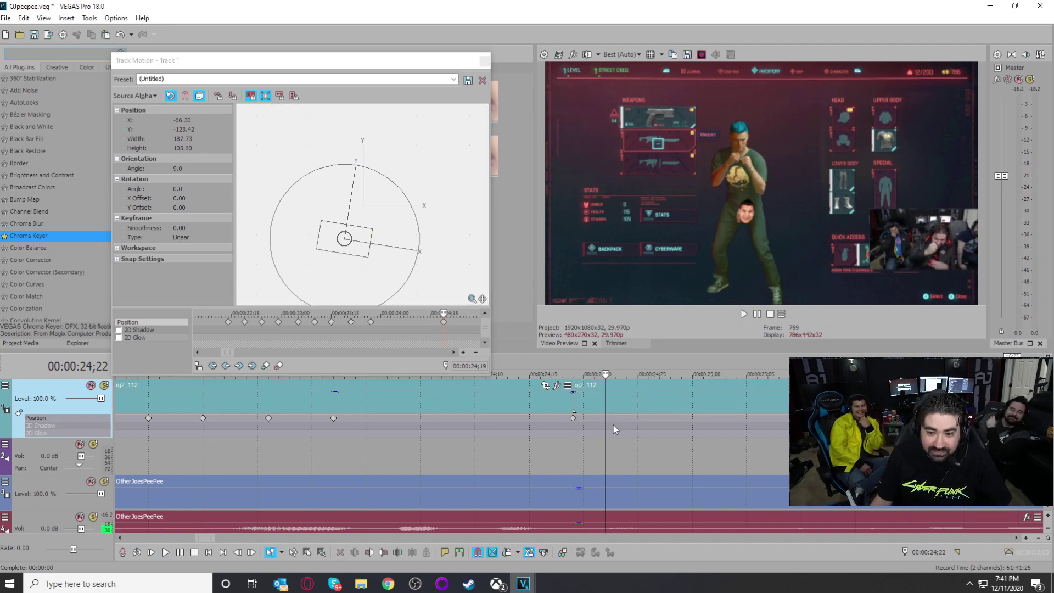
pyautogui.moveTo(604, 422); pyautogui.dragTo(573, 420)
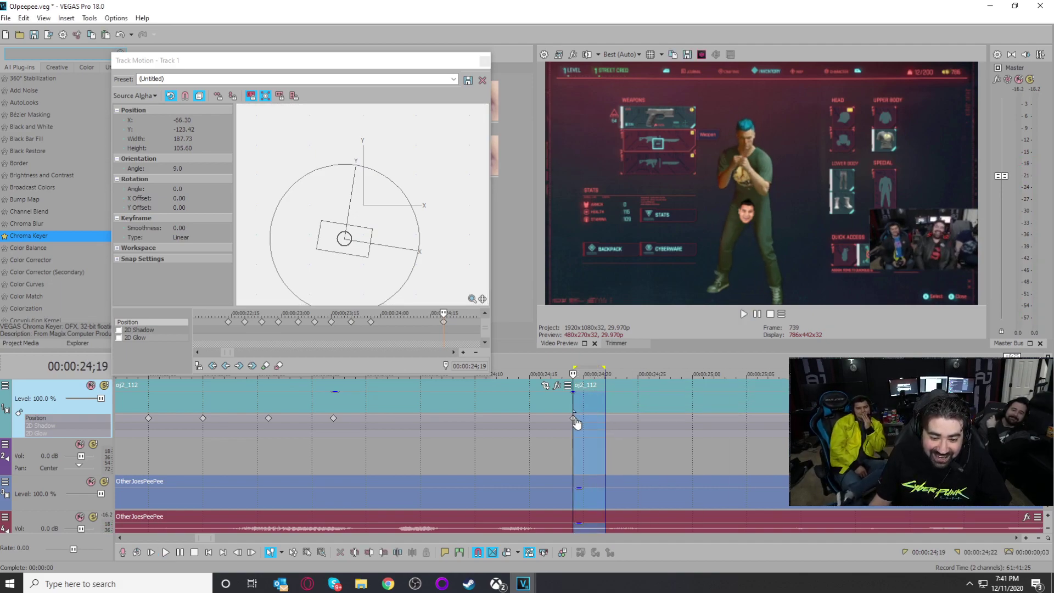
pyautogui.press('Right')
pyautogui.press('Right')
pyautogui.press('Right')
pyautogui.press('Right')
pyautogui.press('Right')
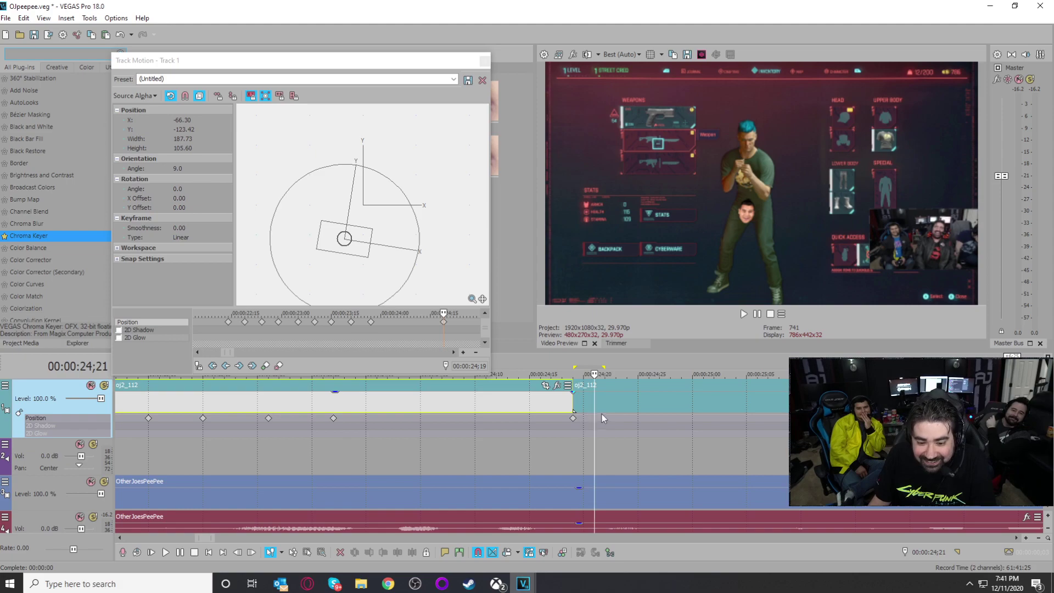
pyautogui.press('Left')
pyautogui.click(628, 420)
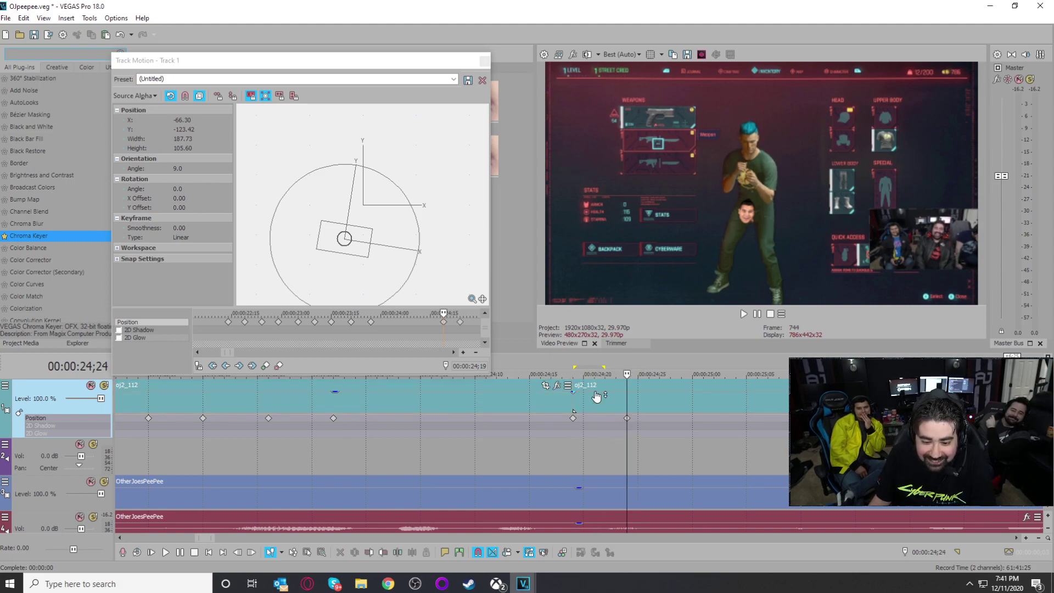
# Step: Reposition the face image to X -43.32 and Y -137.22 at the 00:00:24:24 keyframe
pyautogui.moveTo(361, 254); pyautogui.dragTo(366, 261)
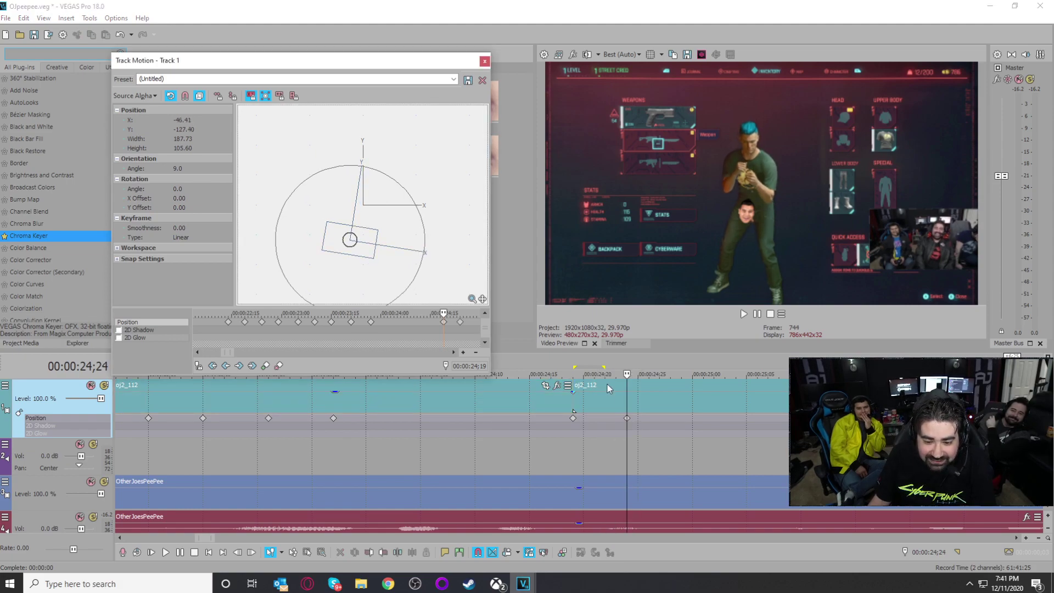
pyautogui.doubleClick(627, 419)
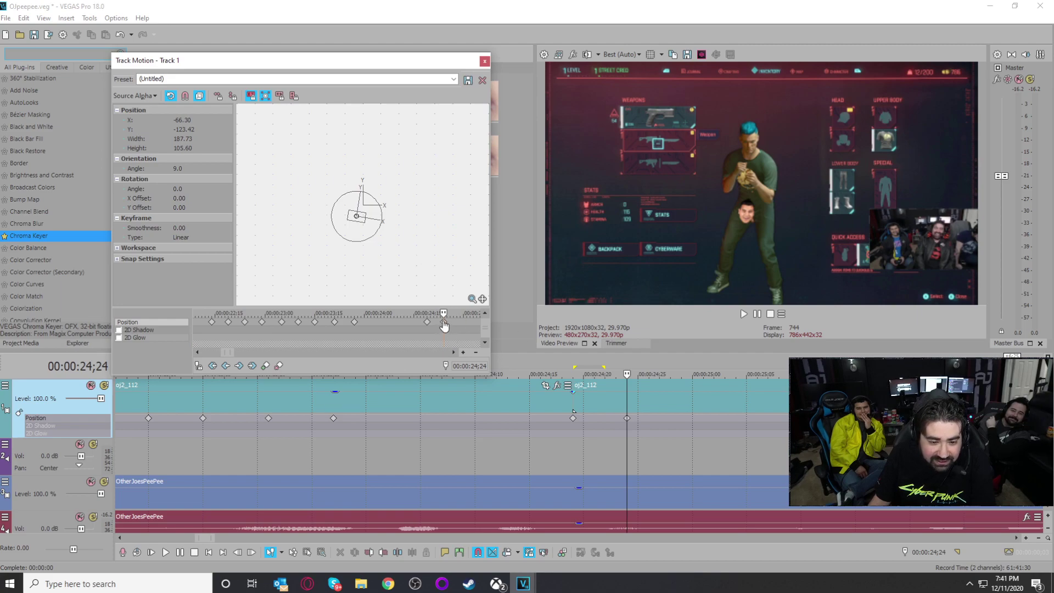
pyautogui.scroll(3, 379, 243)
pyautogui.moveTo(363, 247); pyautogui.dragTo(368, 251)
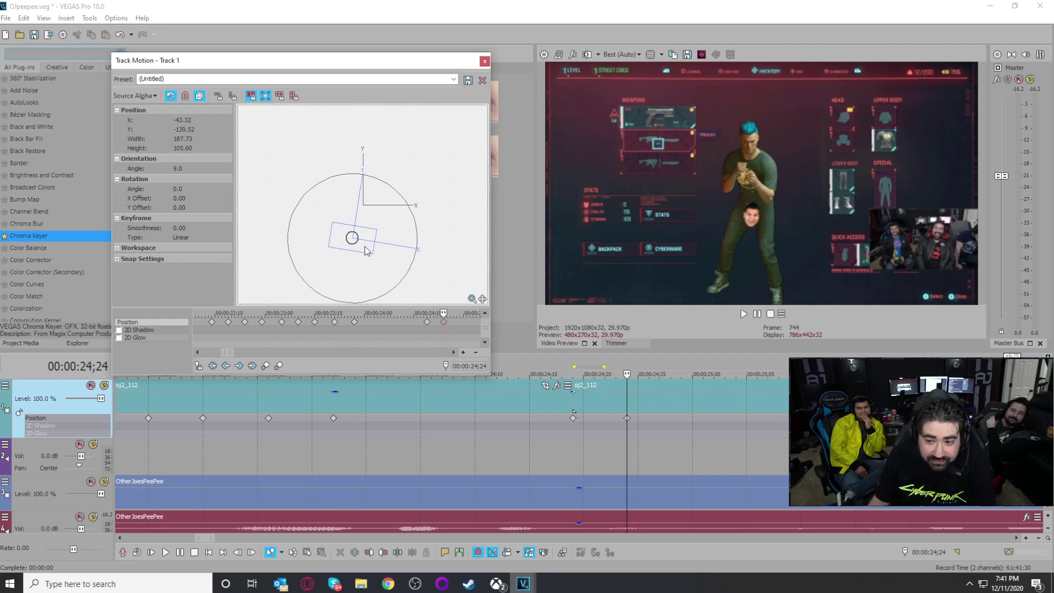
# Step: Add a position keyframe at 00:00:25:02 and move the face image to X -66.30 and Y -134.92
pyautogui.click(631, 395)
pyautogui.press('space')
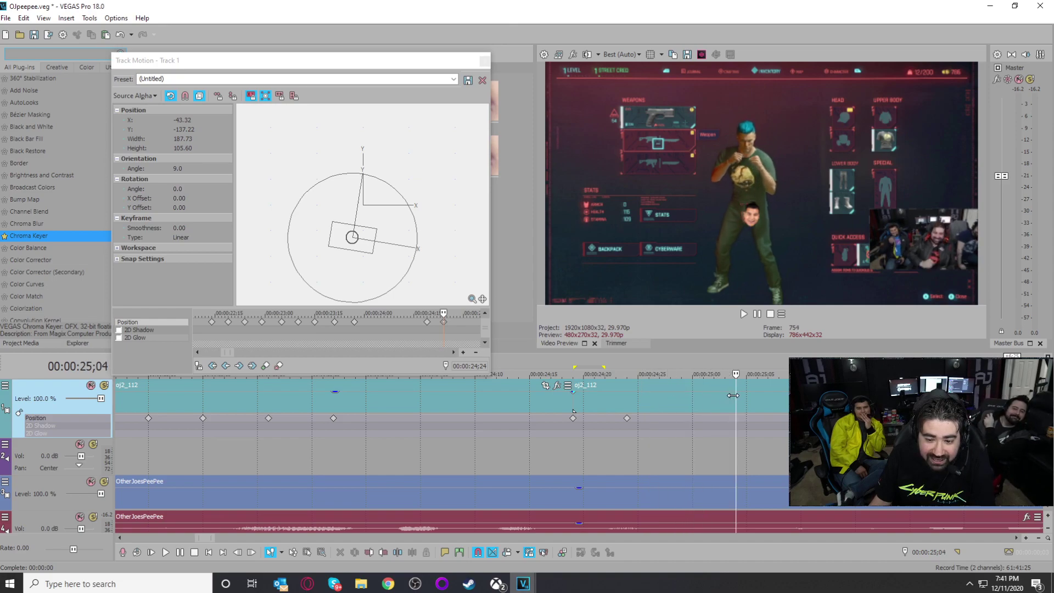
pyautogui.click(718, 395)
pyautogui.doubleClick(714, 418)
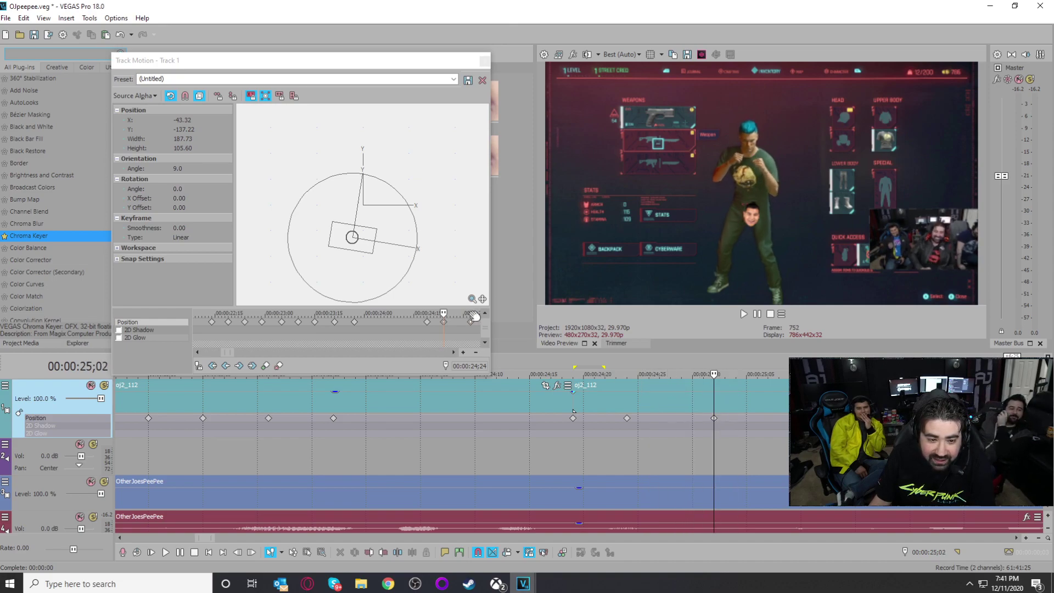
pyautogui.click(471, 328)
pyautogui.moveTo(368, 252); pyautogui.dragTo(363, 252)
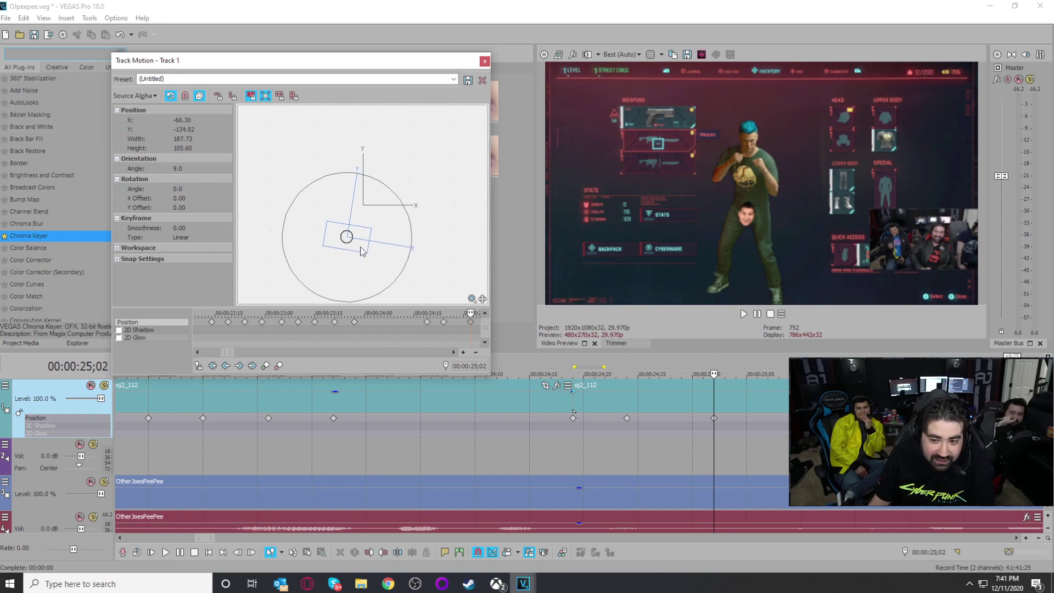
# Step: Add a position keyframe at 00:00:25:08, moving the face image to X -80.10 and rotating it to an angle of -0.6
pyautogui.click(716, 396)
pyautogui.press('space')
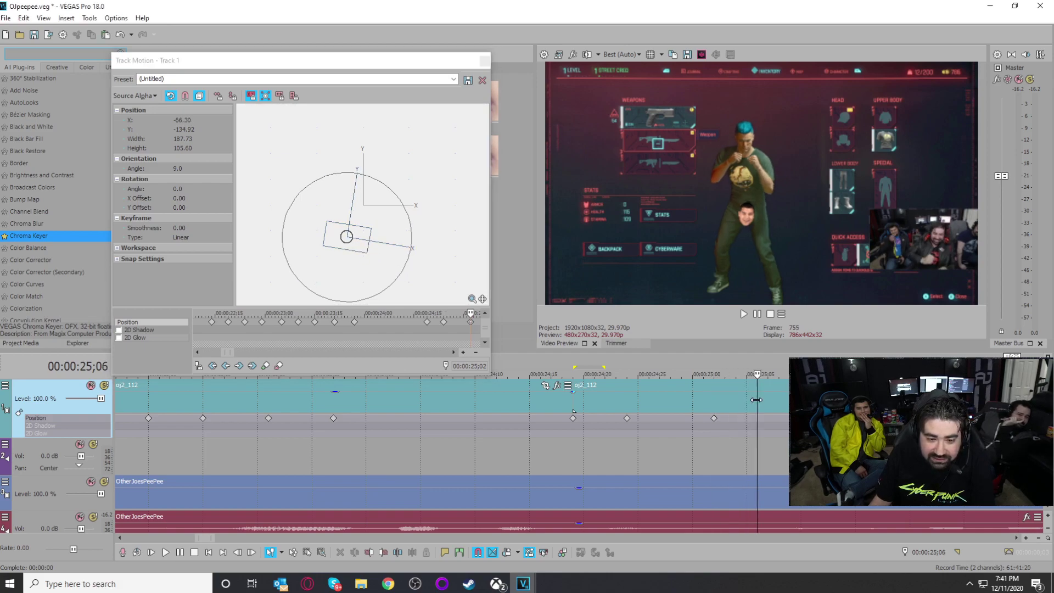
pyautogui.moveTo(833, 400); pyautogui.dragTo(781, 402)
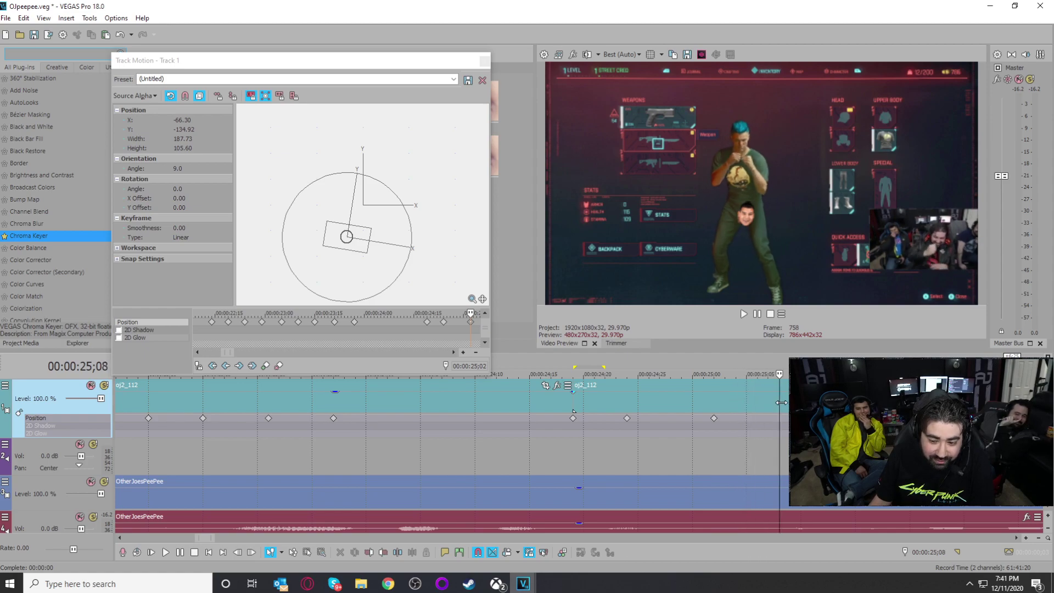
pyautogui.doubleClick(781, 418)
pyautogui.click(451, 352)
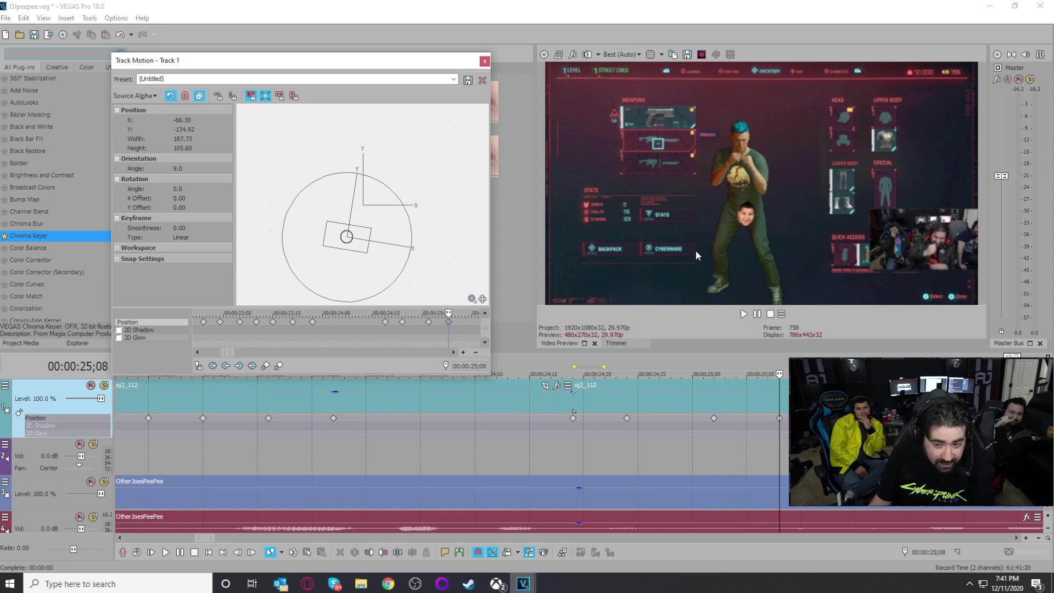
pyautogui.moveTo(353, 245); pyautogui.dragTo(351, 245)
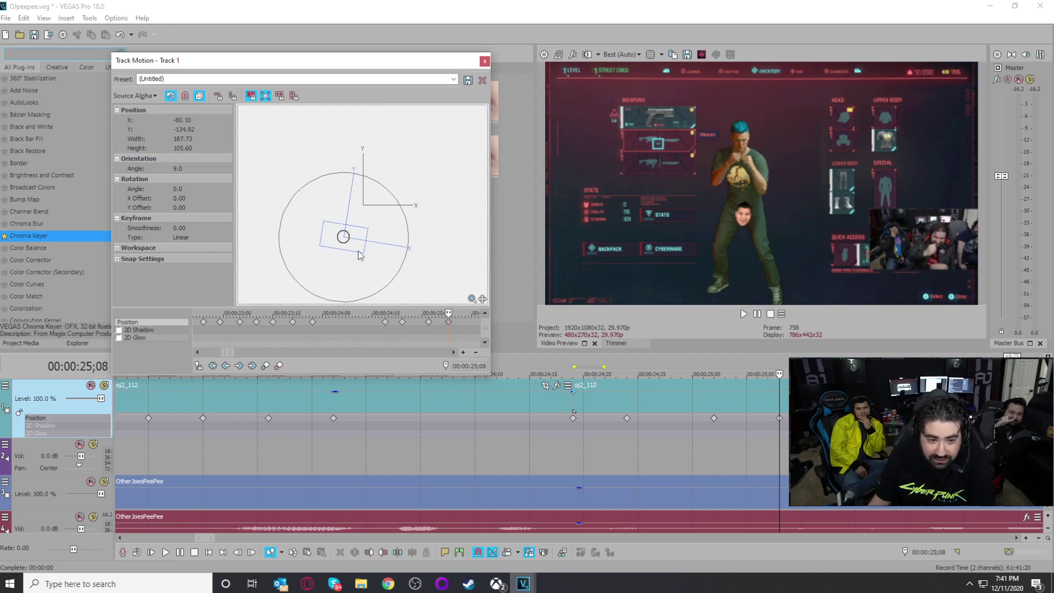
pyautogui.moveTo(390, 274); pyautogui.dragTo(406, 264)
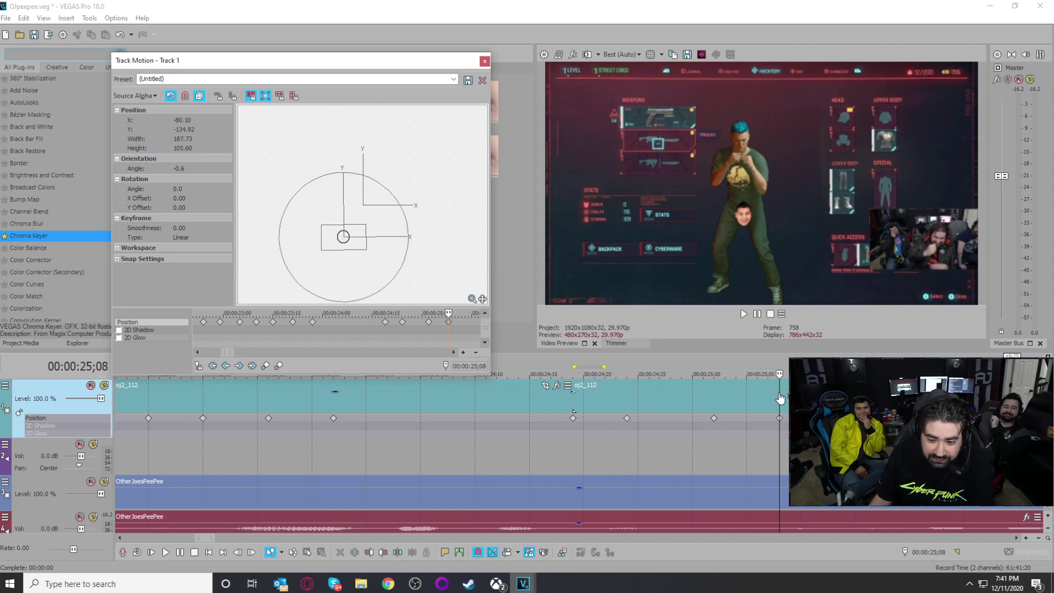
# Step: Add a position keyframe at 00:00:25:14, moving the face image to X -96.19 and rotating it to an angle of -6.2
pyautogui.click(779, 394)
pyautogui.press('Right')
pyautogui.press('Right')
pyautogui.press('Right')
pyautogui.press('Right')
pyautogui.press('Right')
pyautogui.press('Right')
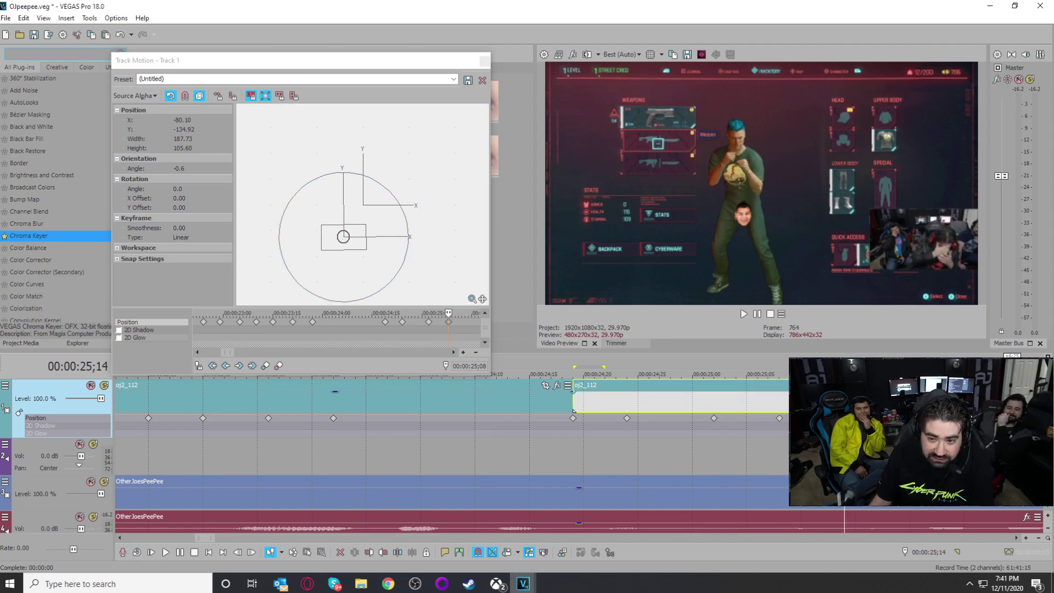
pyautogui.press('s')
pyautogui.click(469, 324)
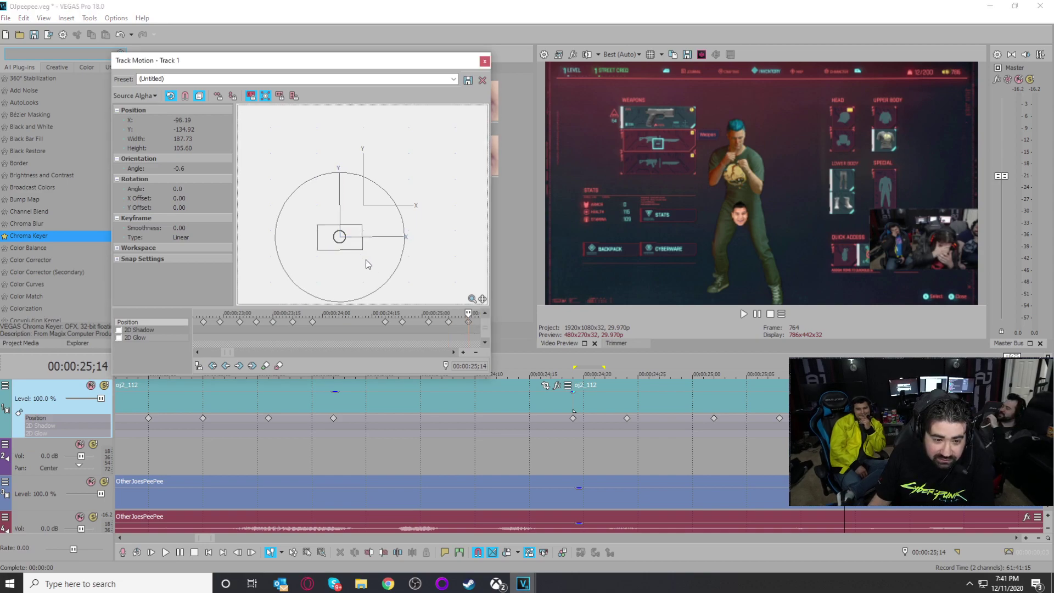
pyautogui.moveTo(395, 272); pyautogui.dragTo(398, 266)
# Step: Set the 00:00:25:14 keyframe's angle to -0.7, and keyframe the face image at 00:00:25:19 with X -84.69, Y -139.52 and angle 4.3
pyautogui.scroll(-2, 760, 431)
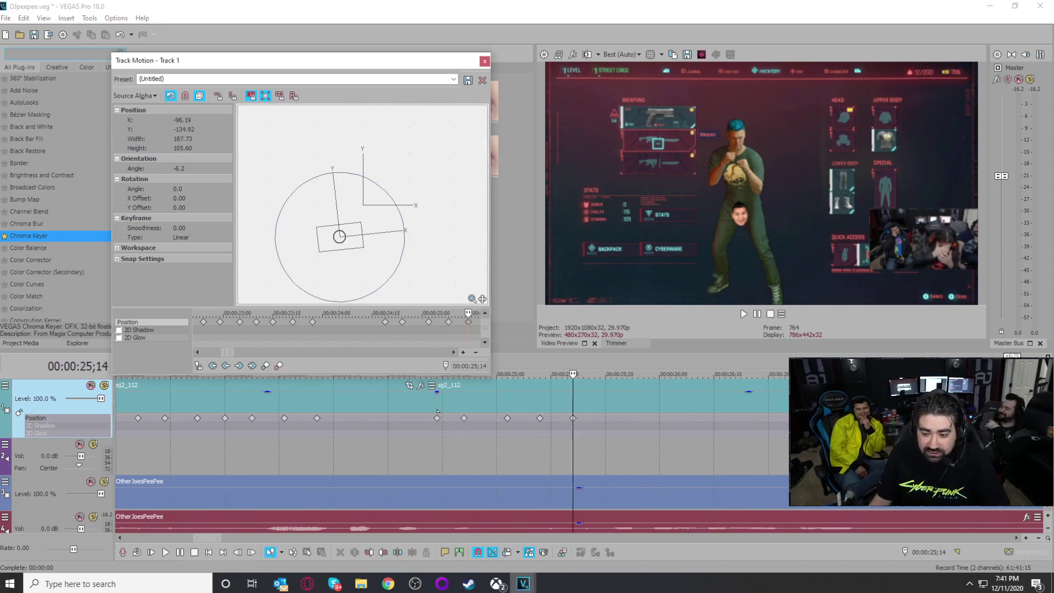
pyautogui.click(600, 419)
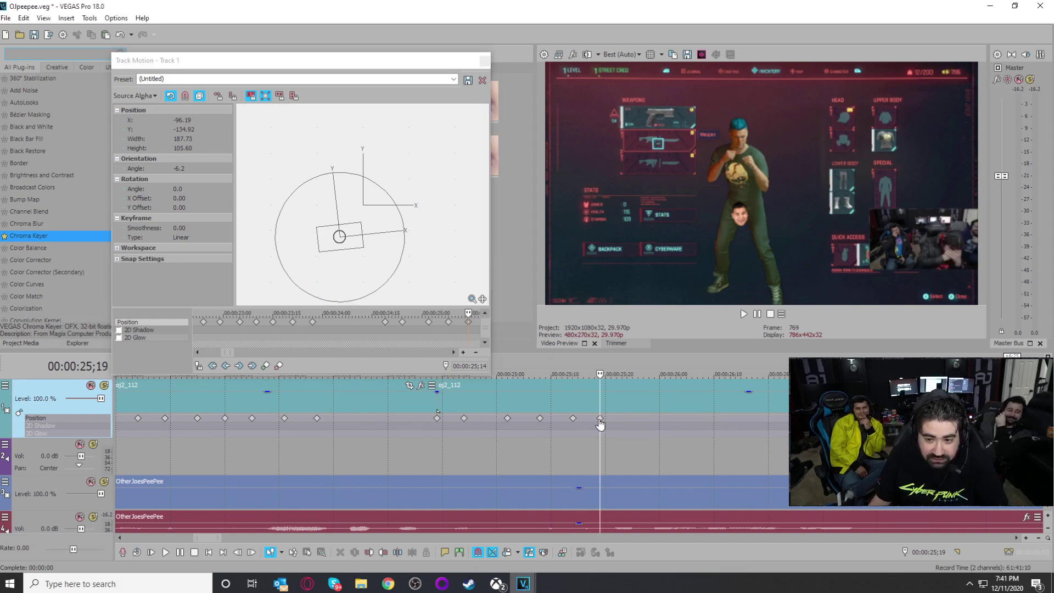
pyautogui.moveTo(400, 252); pyautogui.dragTo(400, 258)
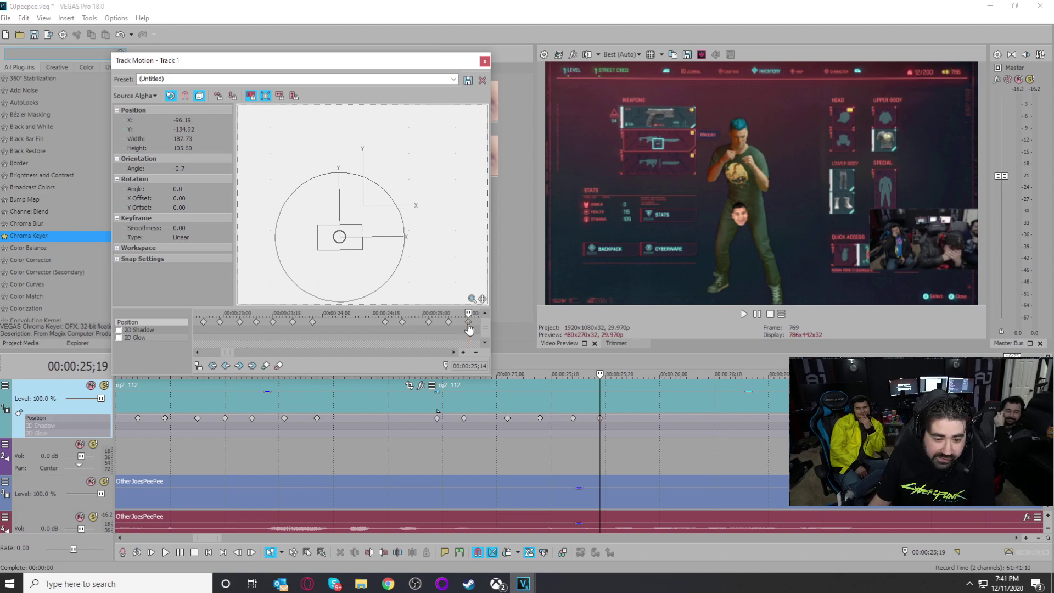
pyautogui.click(475, 353)
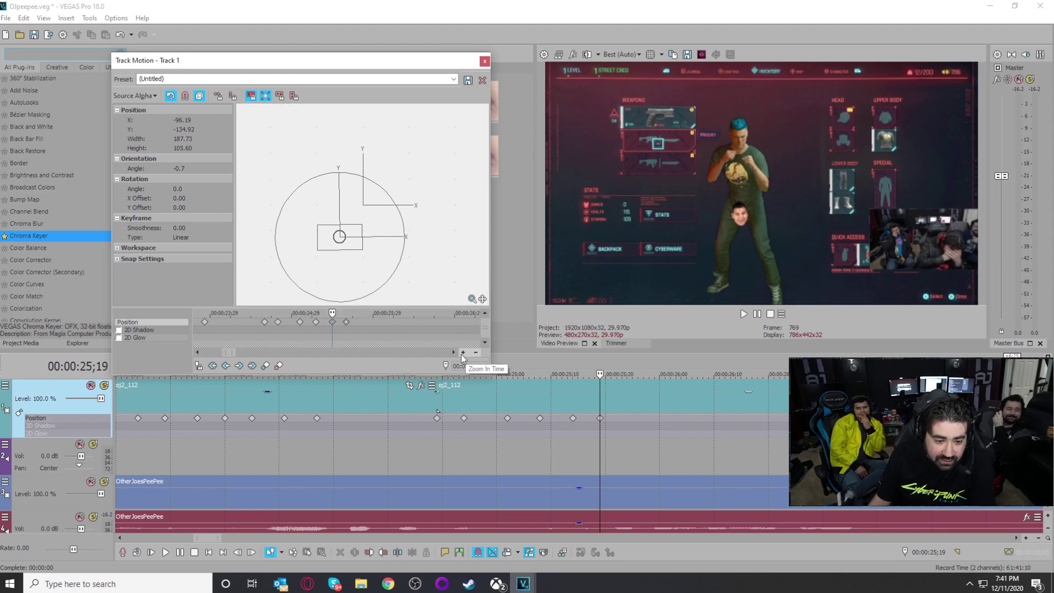
pyautogui.click(347, 322)
pyautogui.moveTo(403, 251); pyautogui.dragTo(356, 248)
# Step: Add a position keyframe at 00:00:25:27 and place the face image at X -64.00, Y -146.41 with angle 9.0
pyautogui.moveTo(598, 401); pyautogui.dragTo(644, 407)
pyautogui.doubleClick(643, 418)
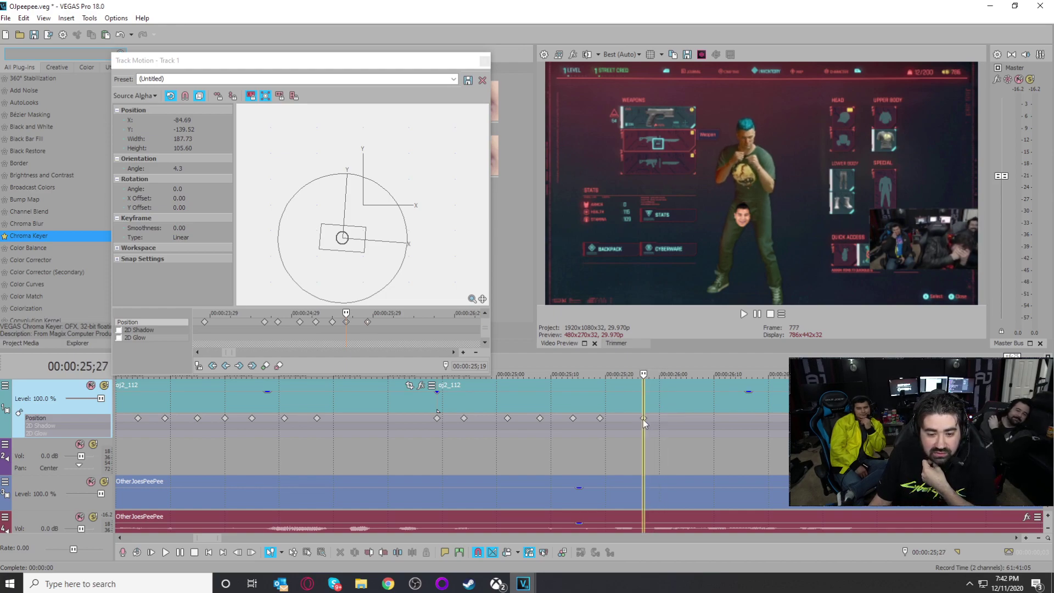
pyautogui.click(366, 322)
pyautogui.moveTo(357, 242); pyautogui.dragTo(399, 271)
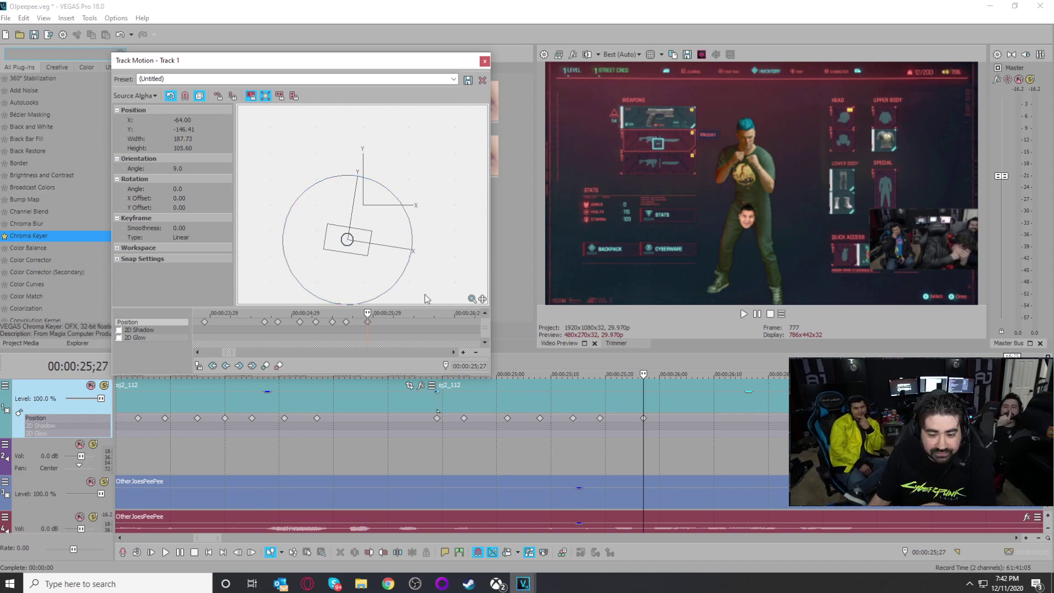
# Step: Play back the keyframed movement from the 00:00:24:19 split and split the clips on all tracks at 00:00:25:29
pyautogui.click(439, 444)
pyautogui.press('space')
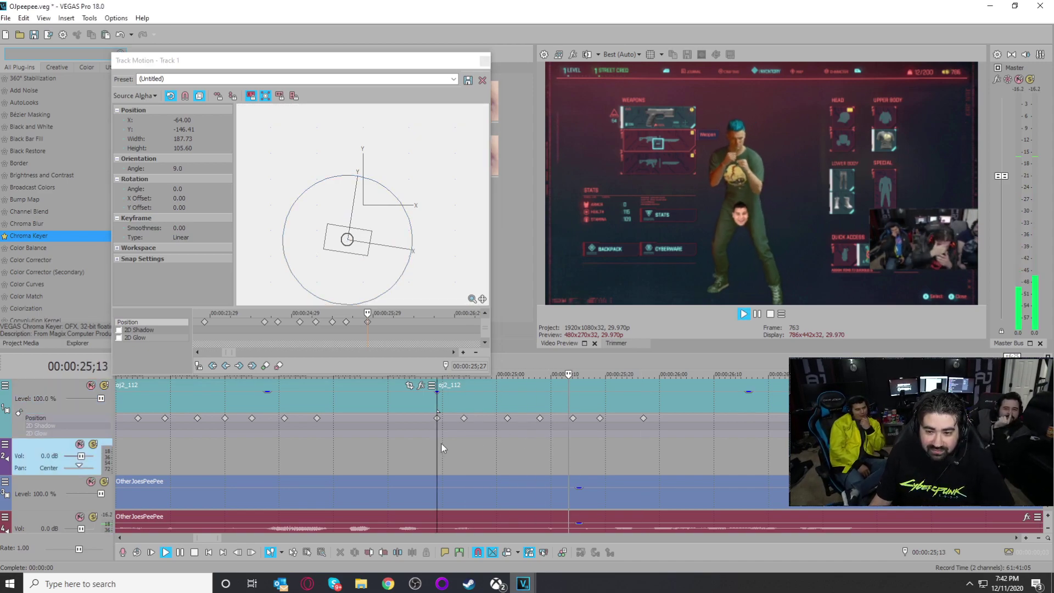
pyautogui.press('space')
pyautogui.click(644, 458)
pyautogui.moveTo(643, 460); pyautogui.dragTo(653, 459)
pyautogui.scroll(-8, 600, 447)
# Step: Split the OtherJoesPeePee video and audio where the last oj2_112 clip ends, and select the middle video segment
pyautogui.click(537, 386)
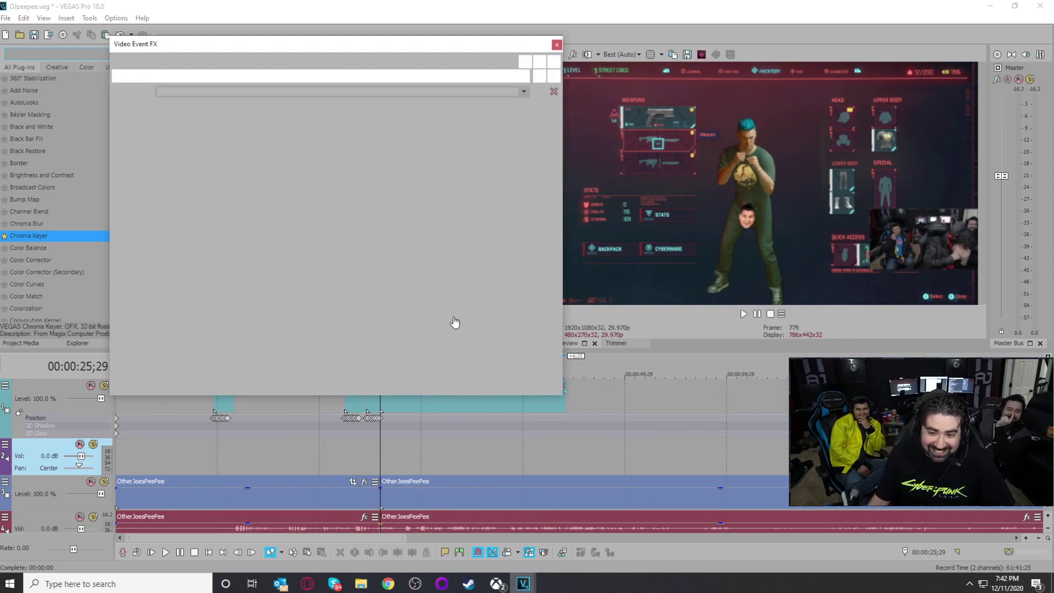
pyautogui.click(556, 44)
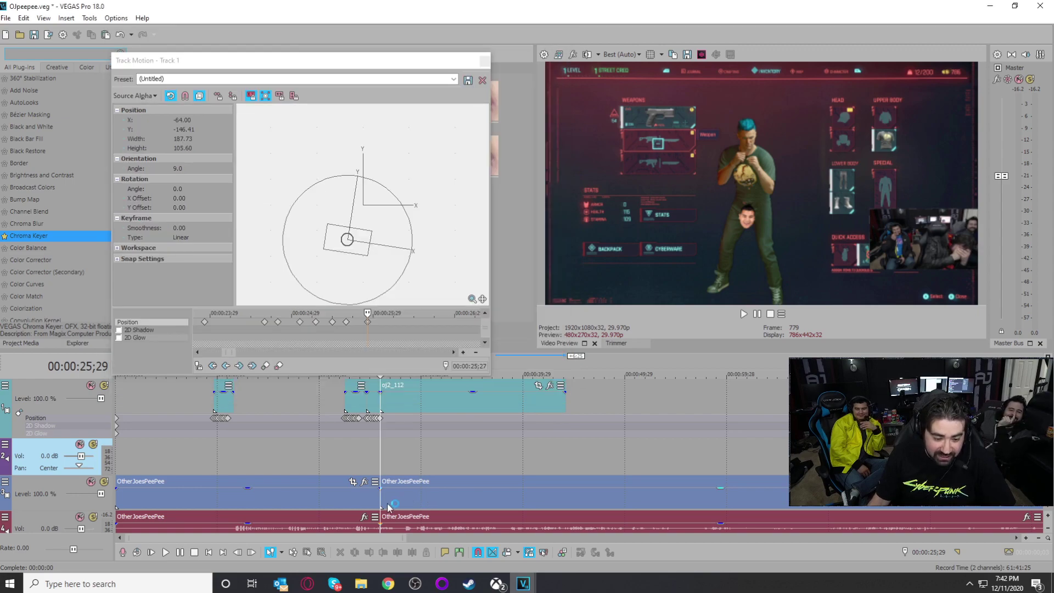
pyautogui.click(544, 506)
pyautogui.click(564, 497)
pyautogui.press('s')
pyautogui.click(412, 497)
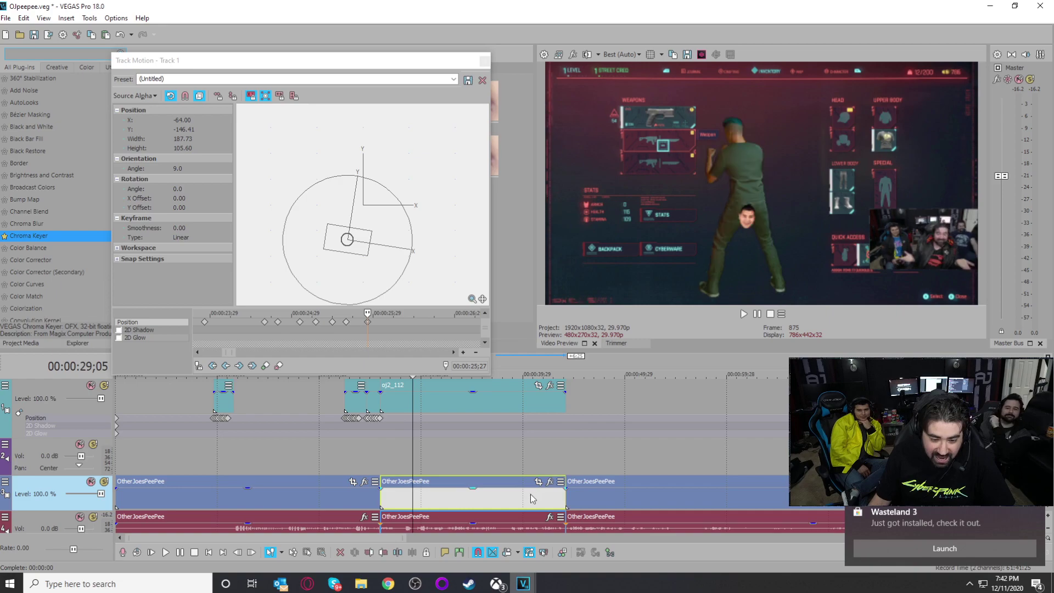
# Step: Crop the middle OtherJoesPeePee segment to the webcam inset at 657.6 by 369.9, centred at 1,589.6 and 788.9, and play it back
pyautogui.click(539, 481)
pyautogui.moveTo(541, 300); pyautogui.dragTo(506, 260)
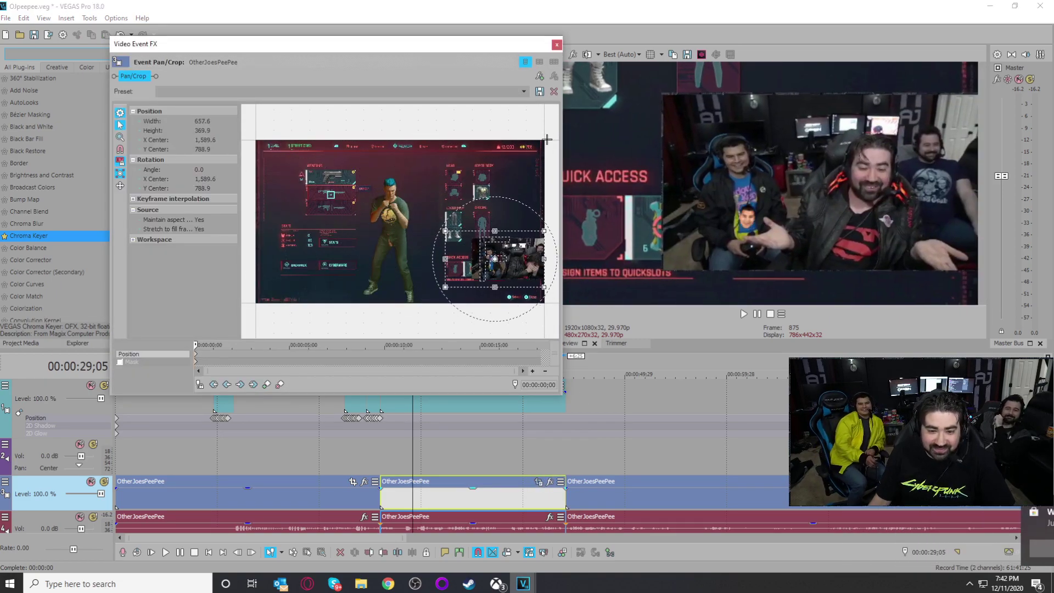
pyautogui.click(557, 44)
pyautogui.click(375, 446)
pyautogui.press('space')
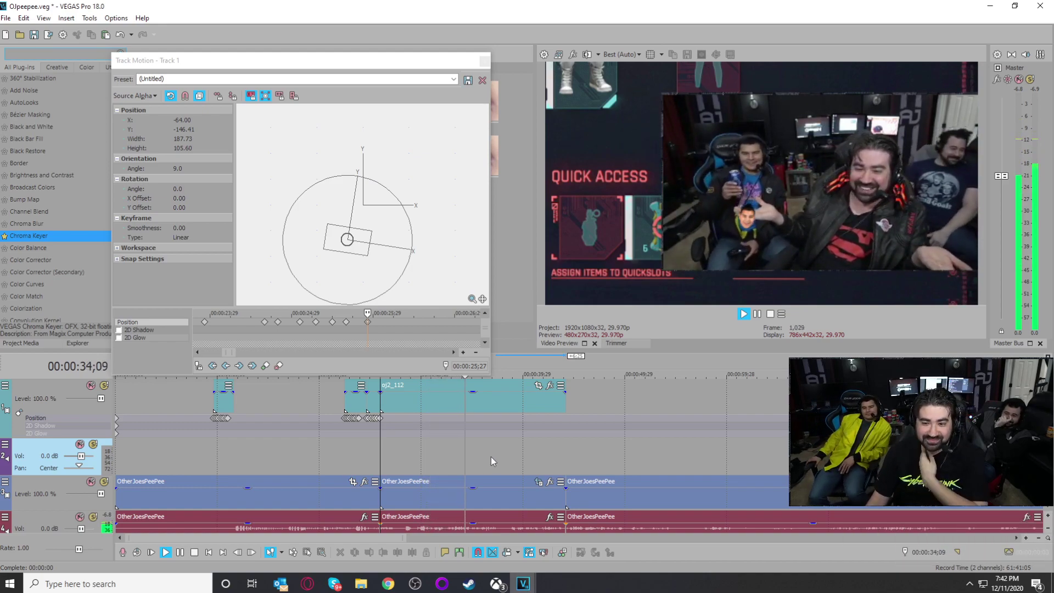
# Step: Close the track motion settings and split the clips on all tracks at 00:00:38:17
pyautogui.click(484, 61)
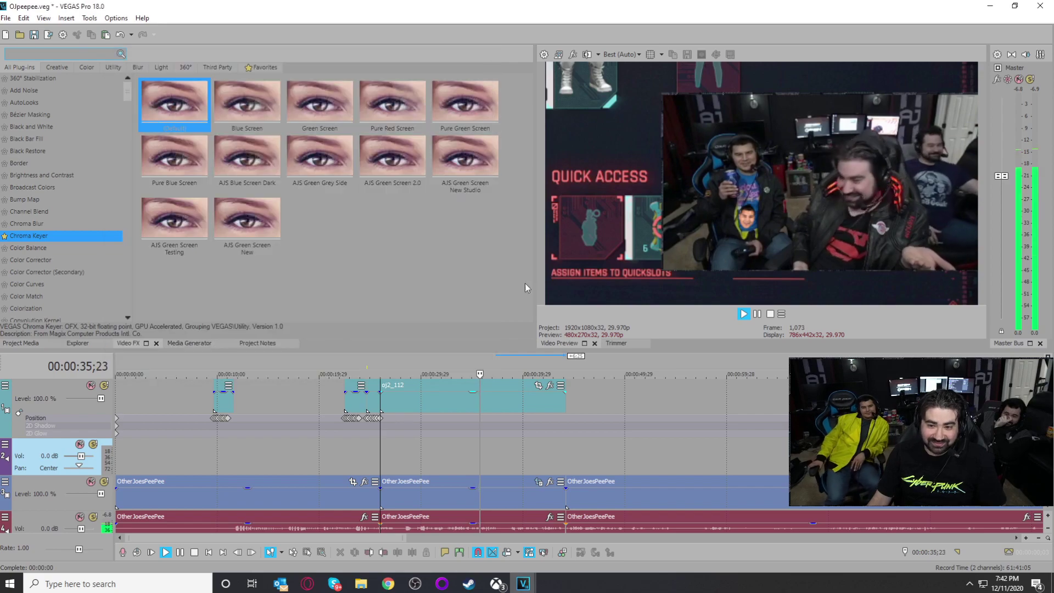
pyautogui.click(509, 445)
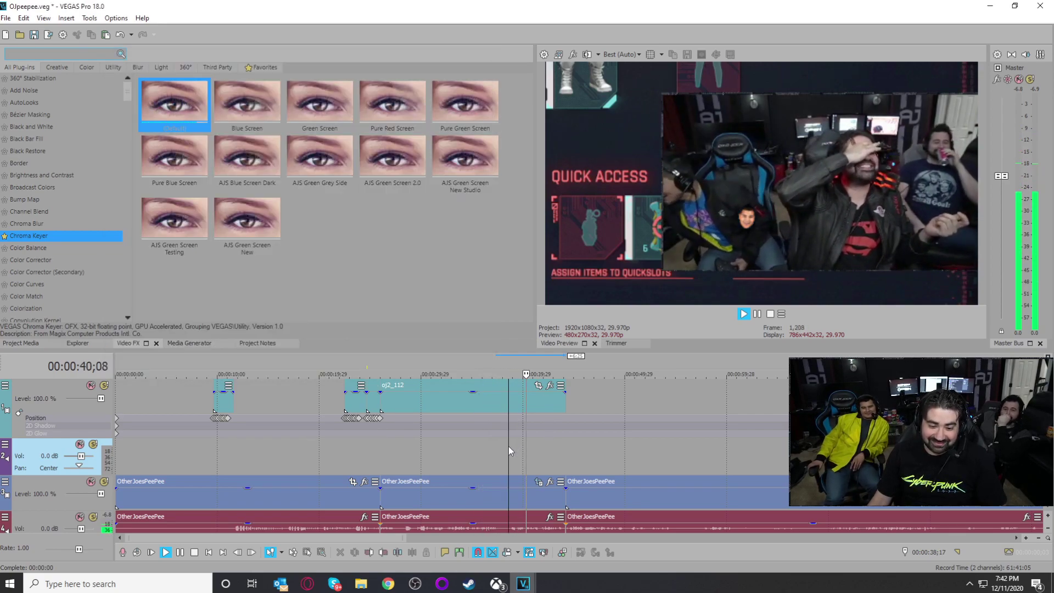
pyautogui.press('s')
# Step: Play back from the end of the last oj2_112 clip and split the OtherJoesPeePee video and audio at 00:00:55:21
pyautogui.click(568, 449)
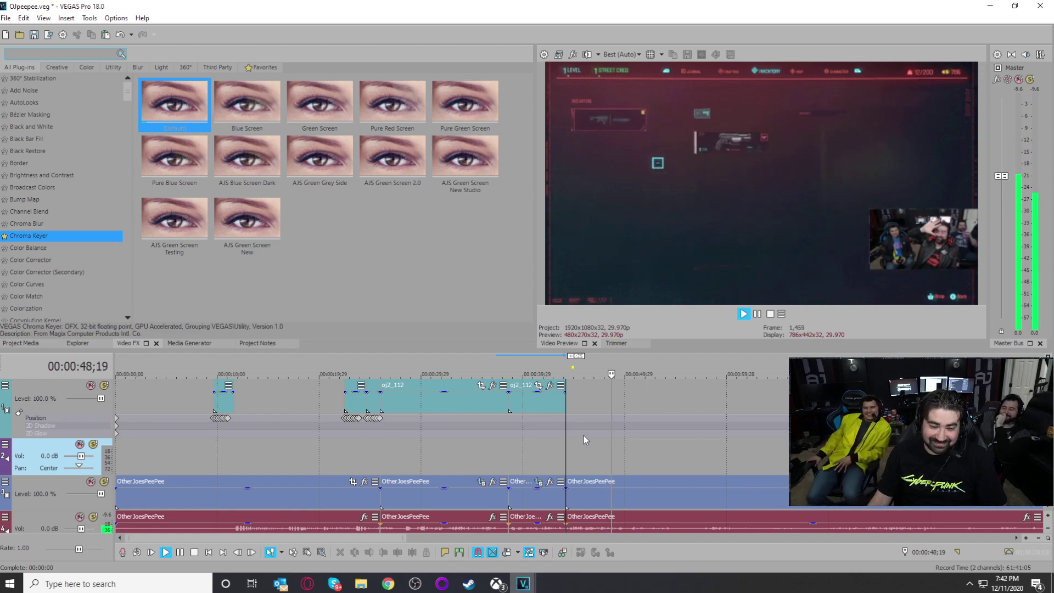
pyautogui.click(684, 399)
pyautogui.press('space')
pyautogui.press('s')
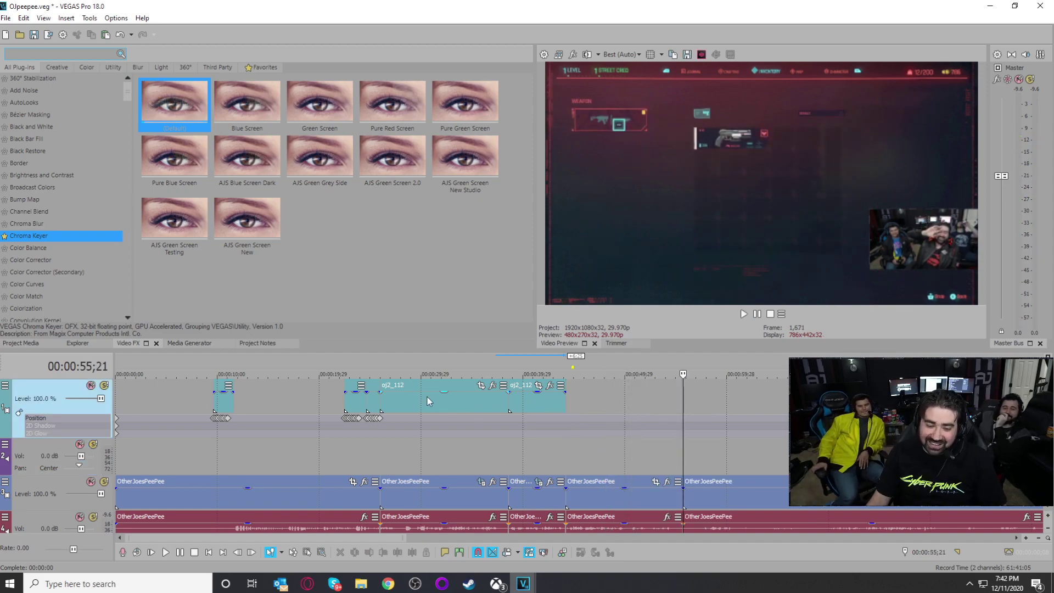
# Step: Paste a copy of the short keyframed face clip at 00:00:44:05, where the last oj2_112 clip ends, and play it back
pyautogui.click(347, 404)
pyautogui.click(562, 394)
pyautogui.hotkey('ctrl', 'v')
pyautogui.click(569, 401)
pyautogui.press('space')
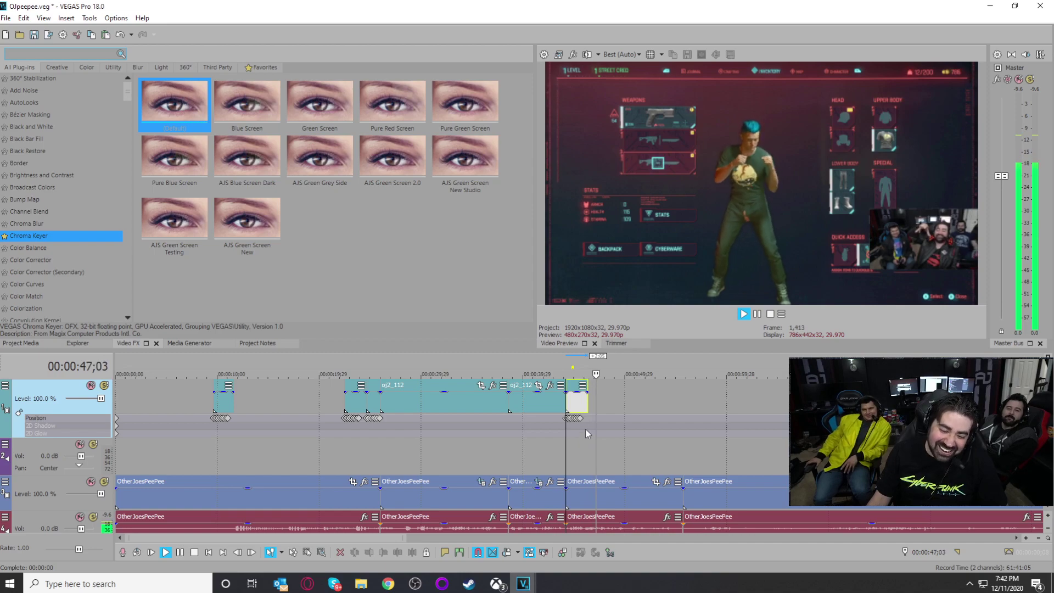
# Step: Extend the end of the pasted face clip past its last keyframe and play it back from its start
pyautogui.moveTo(587, 405); pyautogui.dragTo(620, 405)
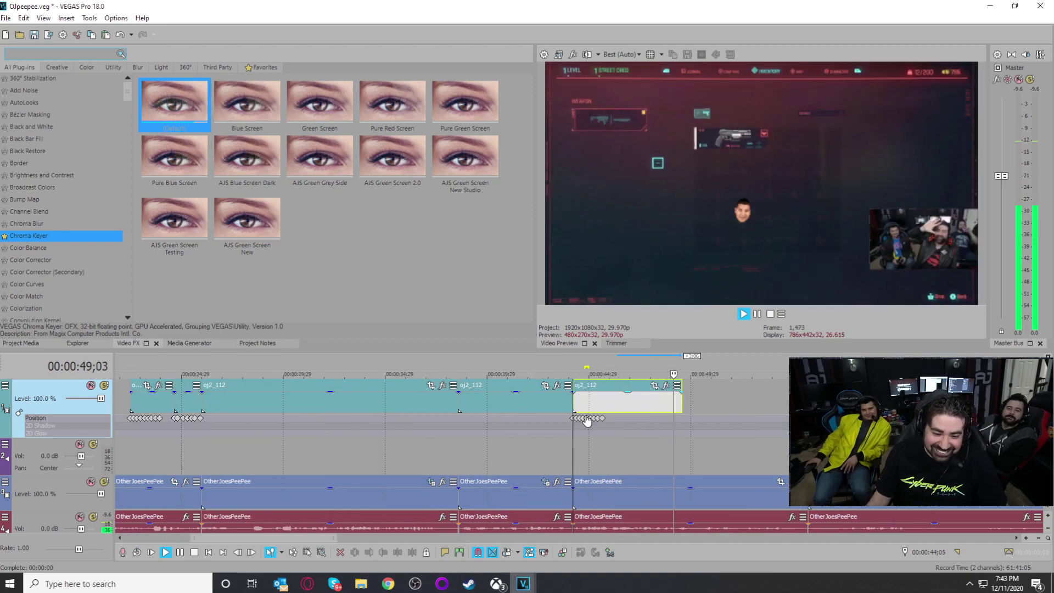
pyautogui.click(566, 405)
pyautogui.scroll(2, 568, 404)
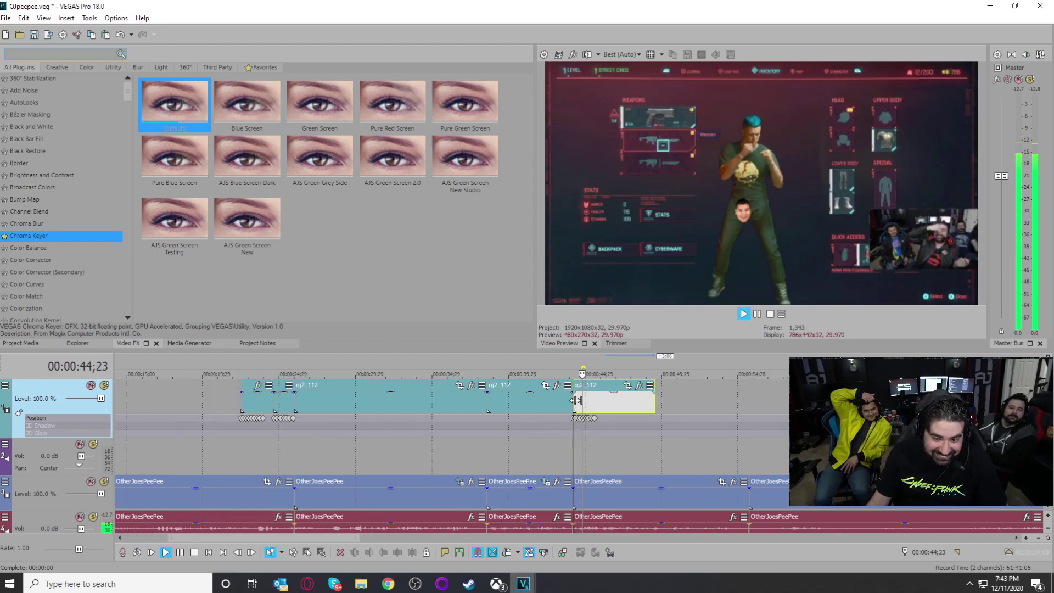
pyautogui.press('space')
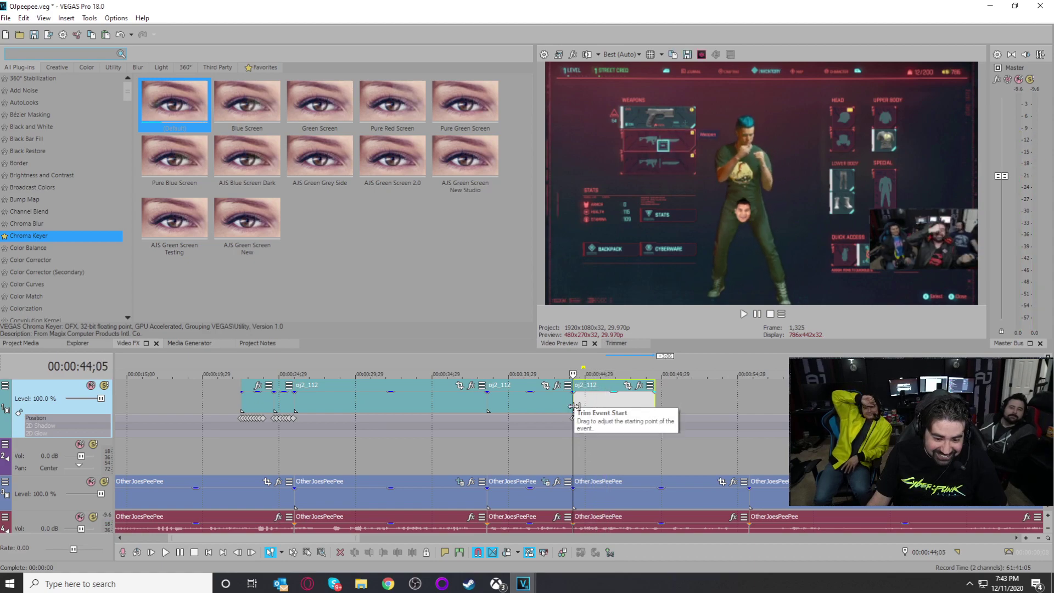
# Step: In track 3's motion, lock vertical movement, shift the OtherJoesPeePee video to X -22.41 and scale it to 1,986.23 by 1,117.26
pyautogui.moveTo(604, 452); pyautogui.dragTo(605, 451)
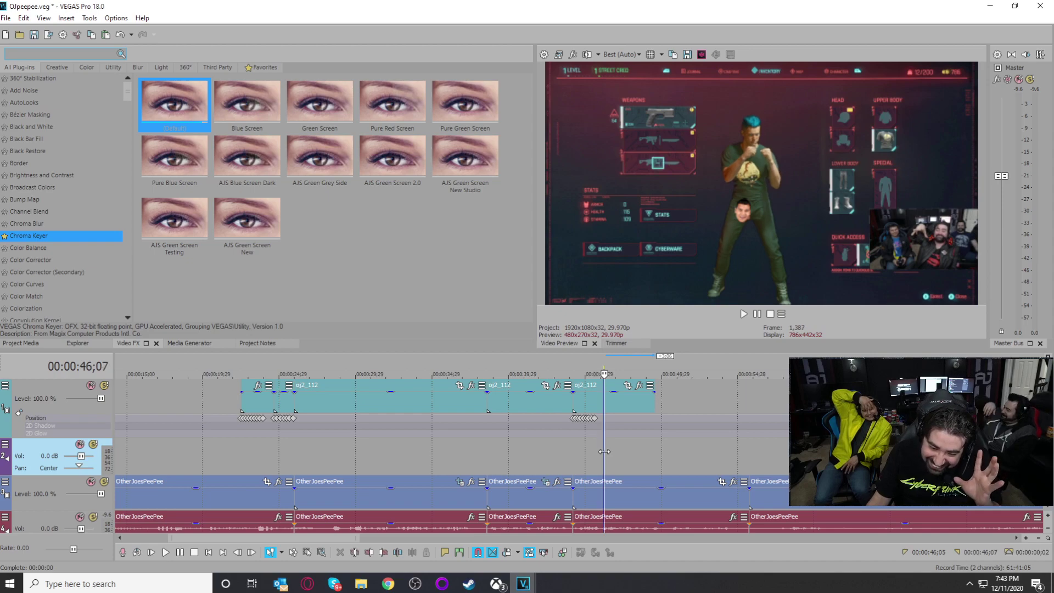
pyautogui.rightClick(18, 497)
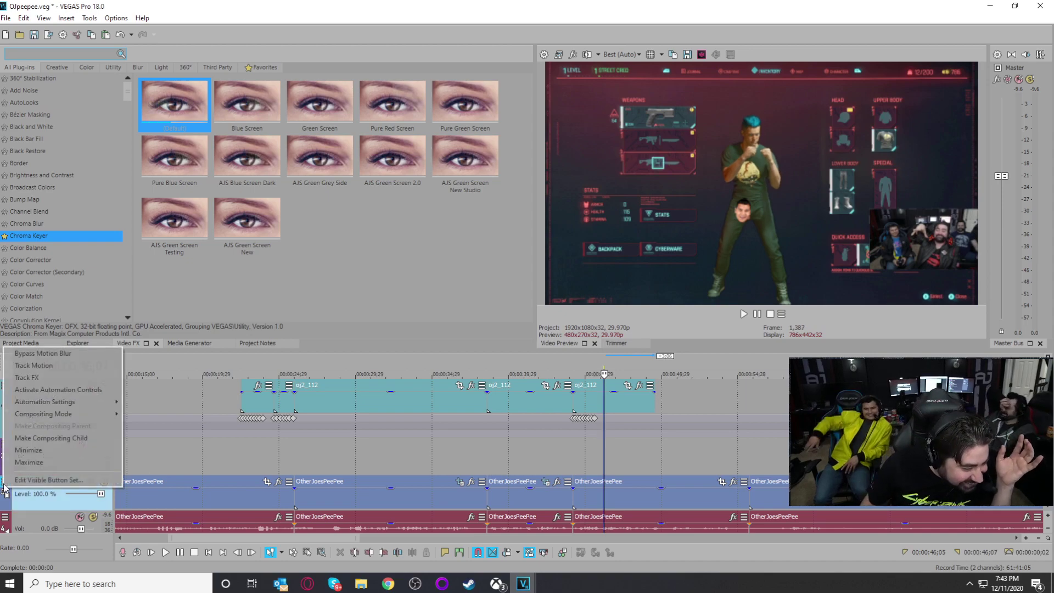
pyautogui.click(74, 388)
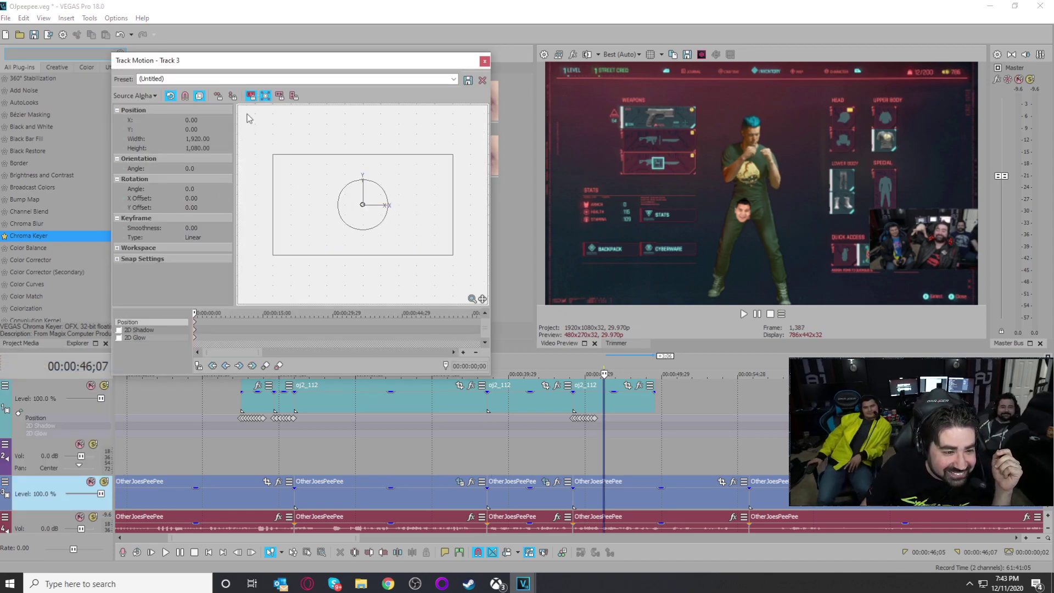
pyautogui.scroll(2, 316, 221)
pyautogui.scroll(-2, 464, 289)
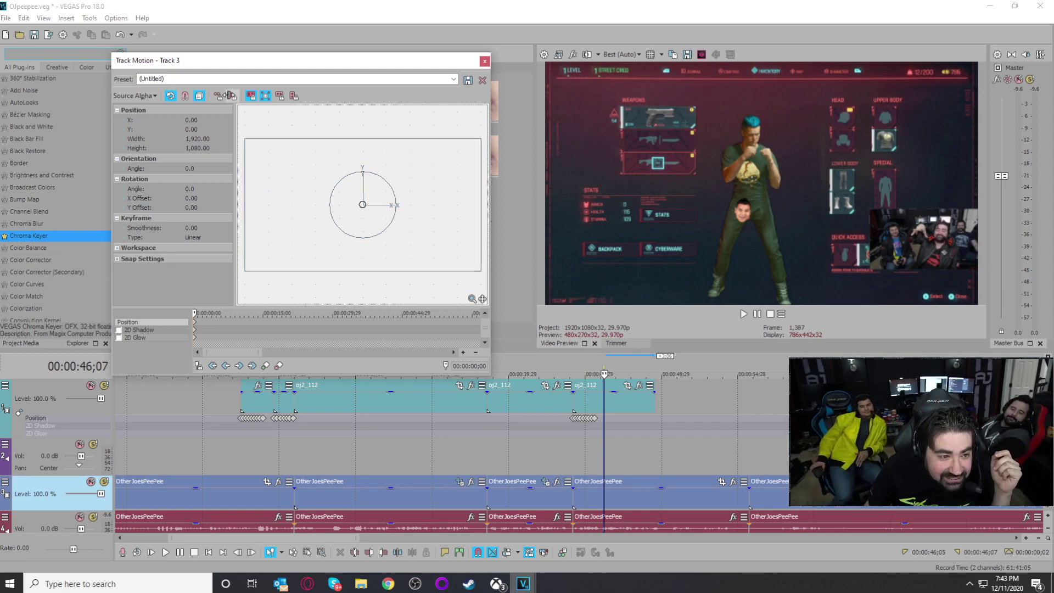
pyautogui.click(232, 95)
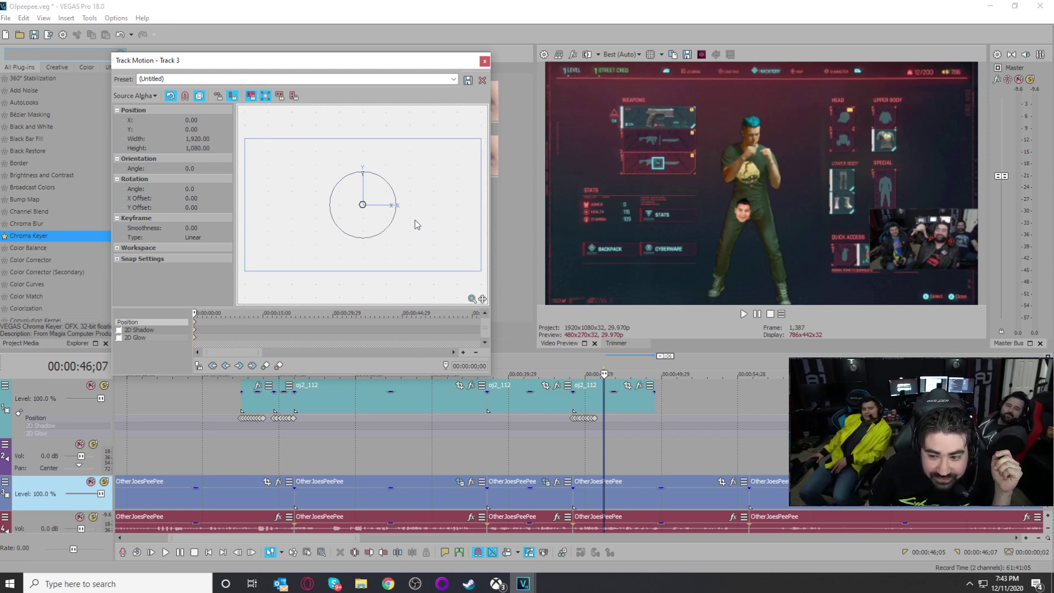
pyautogui.moveTo(415, 224); pyautogui.dragTo(414, 225)
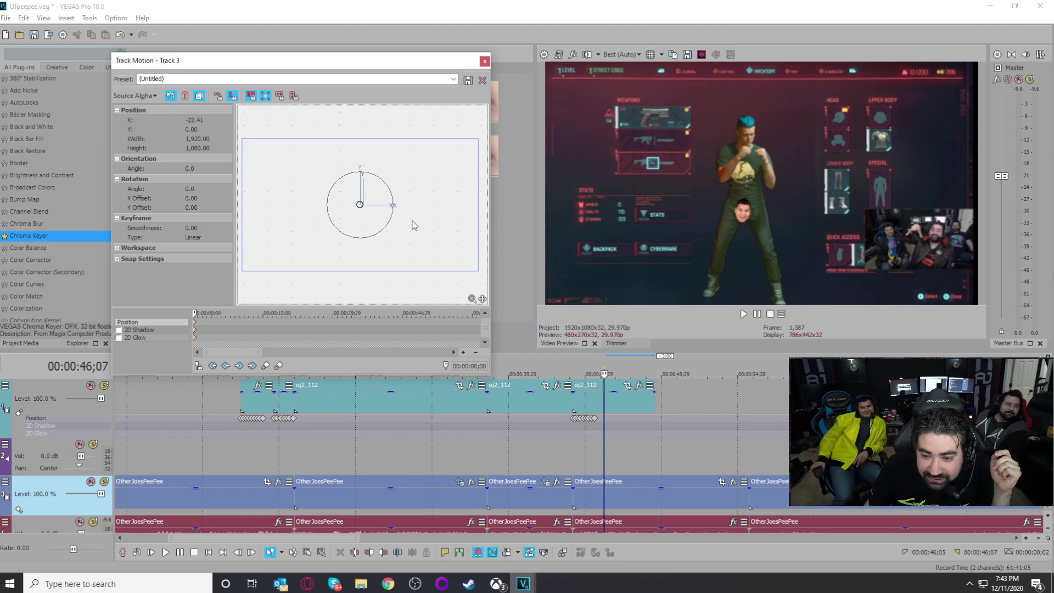
pyautogui.moveTo(478, 272); pyautogui.dragTo(481, 274)
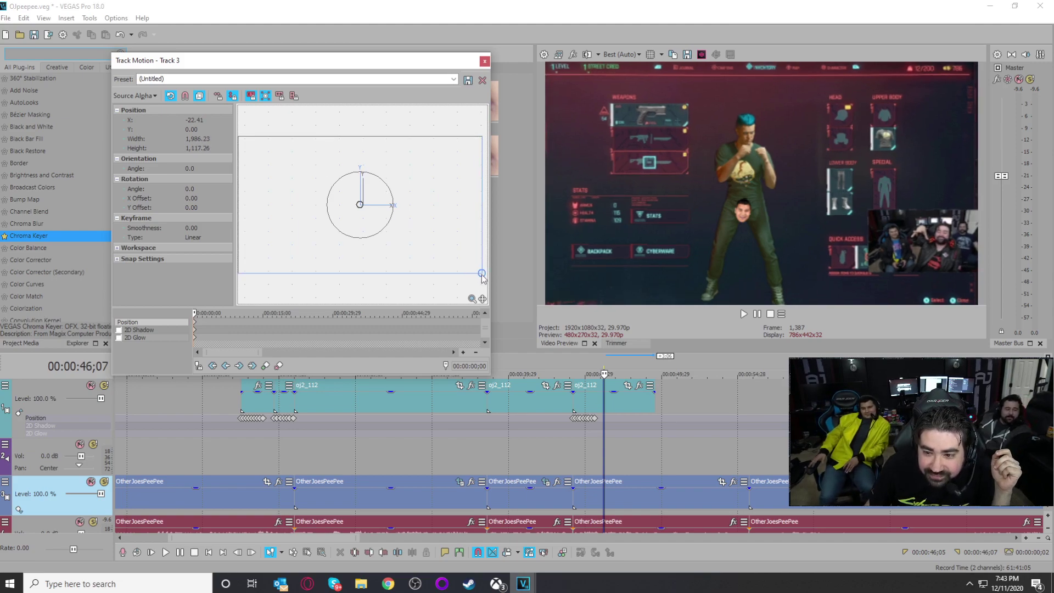
pyautogui.click(485, 61)
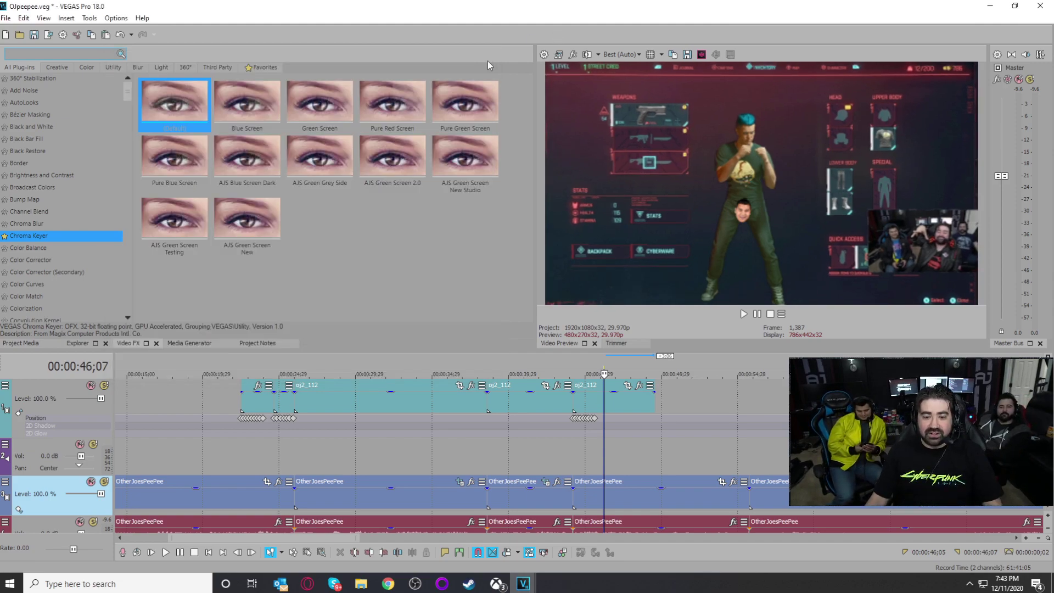
# Step: Play back the end of the pasted oj2_112 clip and trim its end to 00:00:48:06, before the menu character disappears
pyautogui.click(632, 447)
pyautogui.press('space')
pyautogui.scroll(-5, 659, 448)
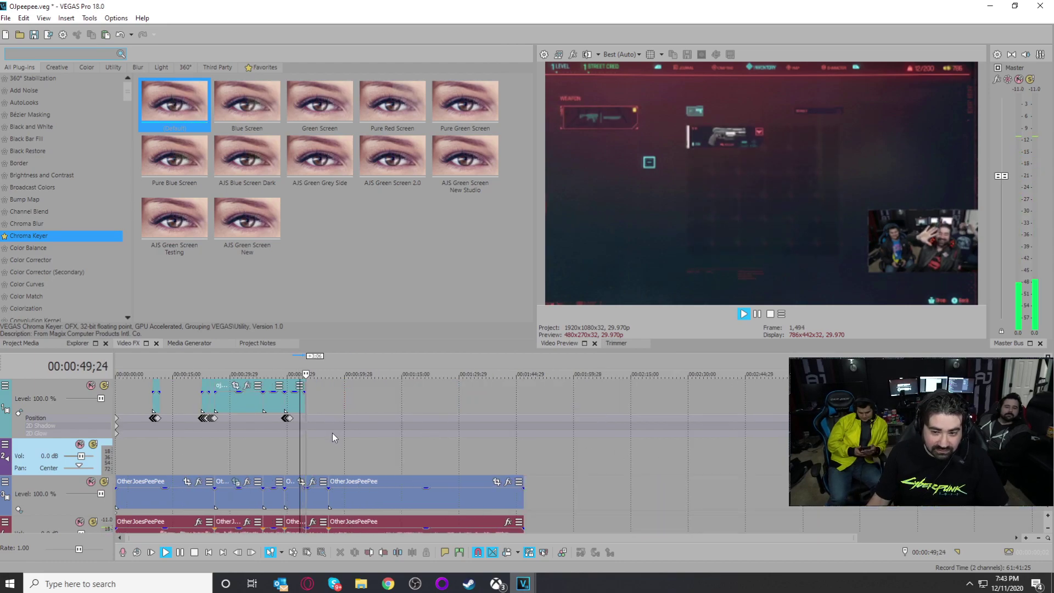
pyautogui.scroll(5, 393, 436)
pyautogui.press('space')
pyautogui.click(482, 403)
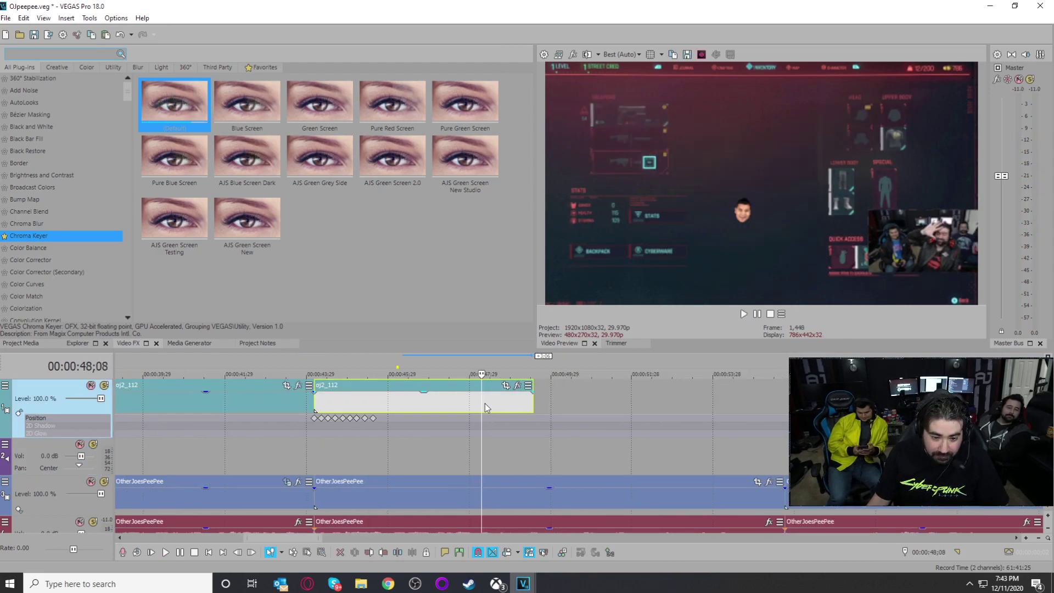
pyautogui.moveTo(471, 400)
pyautogui.mouseDown()
pyautogui.moveTo(423, 400)
pyautogui.moveTo(478, 404)
pyautogui.mouseUp()
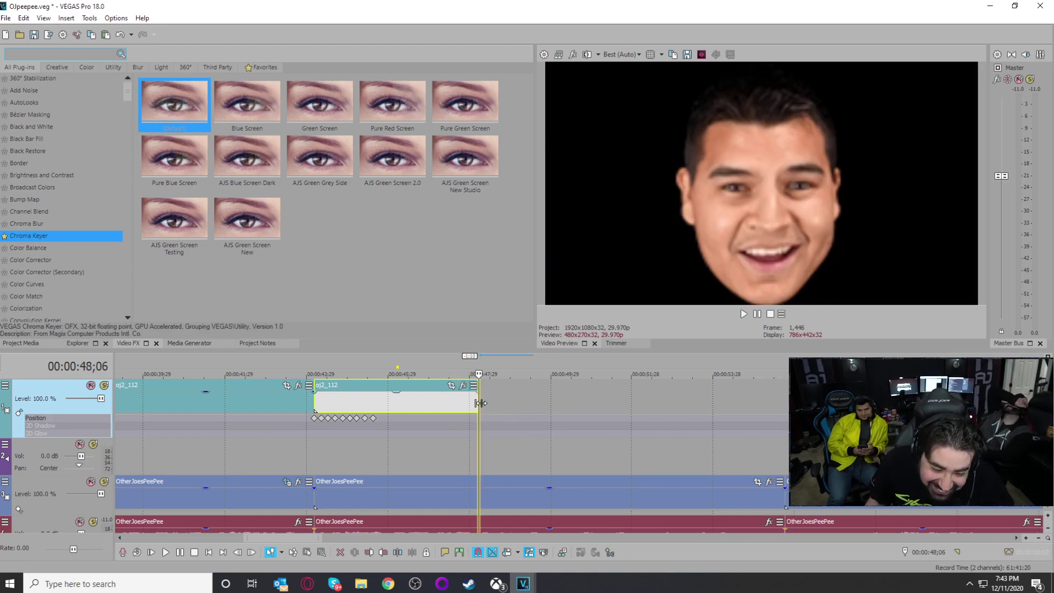
# Step: Add a track 1 position keyframe at 00:00:47:10 and place the face image at X -111.38, Y -114.82
pyautogui.click(449, 439)
pyautogui.moveTo(448, 459)
pyautogui.mouseDown()
pyautogui.moveTo(401, 457)
pyautogui.moveTo(444, 463)
pyautogui.mouseUp()
pyautogui.scroll(5, 444, 463)
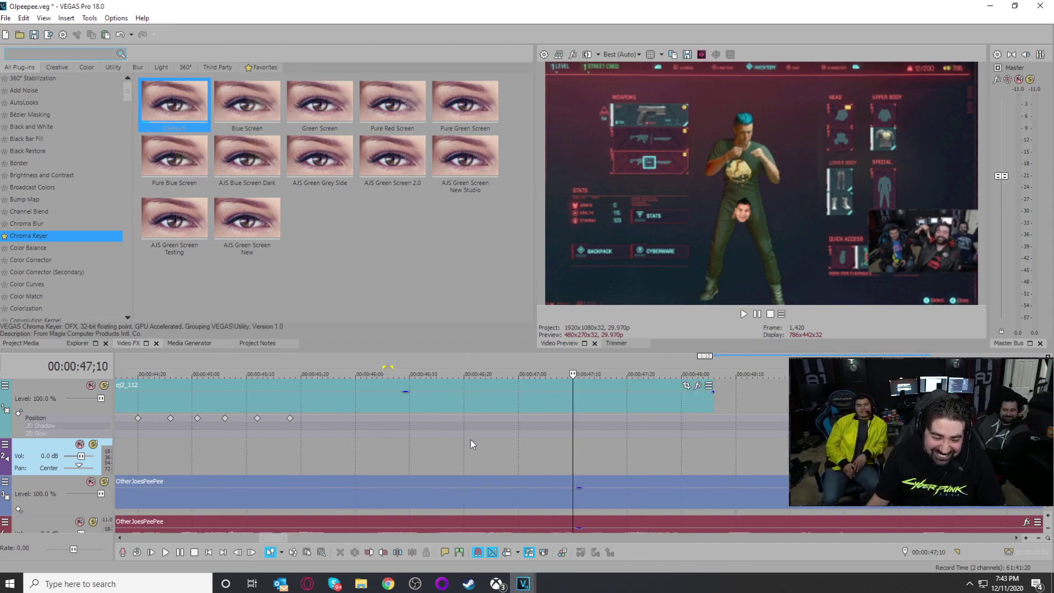
pyautogui.click(573, 422)
pyautogui.doubleClick(573, 422)
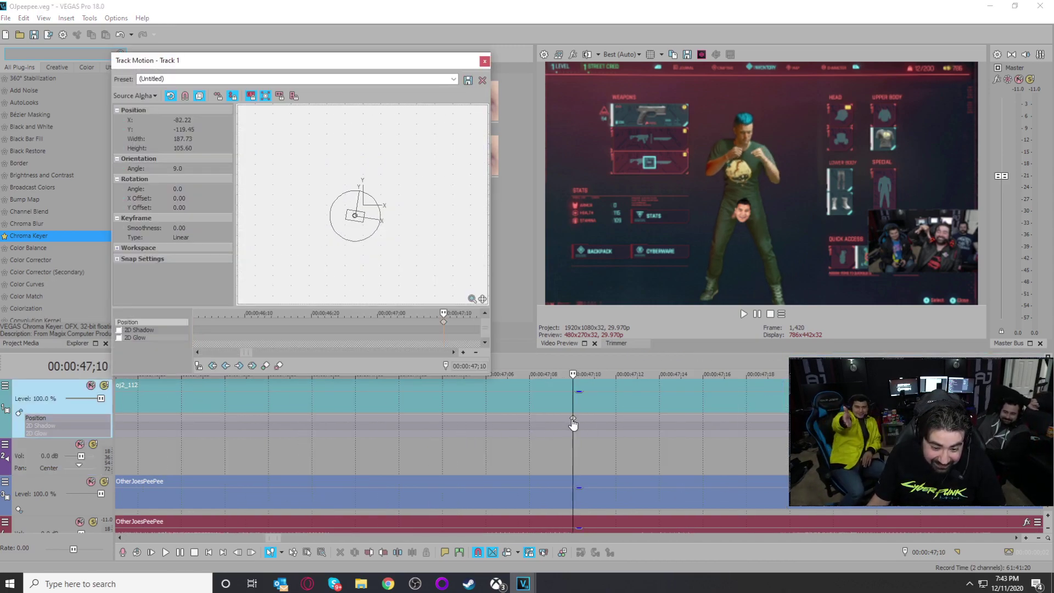
pyautogui.moveTo(354, 227); pyautogui.dragTo(345, 232)
# Step: Add a position keyframe at 00:00:47:15 and place the face image at X -70.44, Y -121.32
pyautogui.click(624, 402)
pyautogui.click(686, 405)
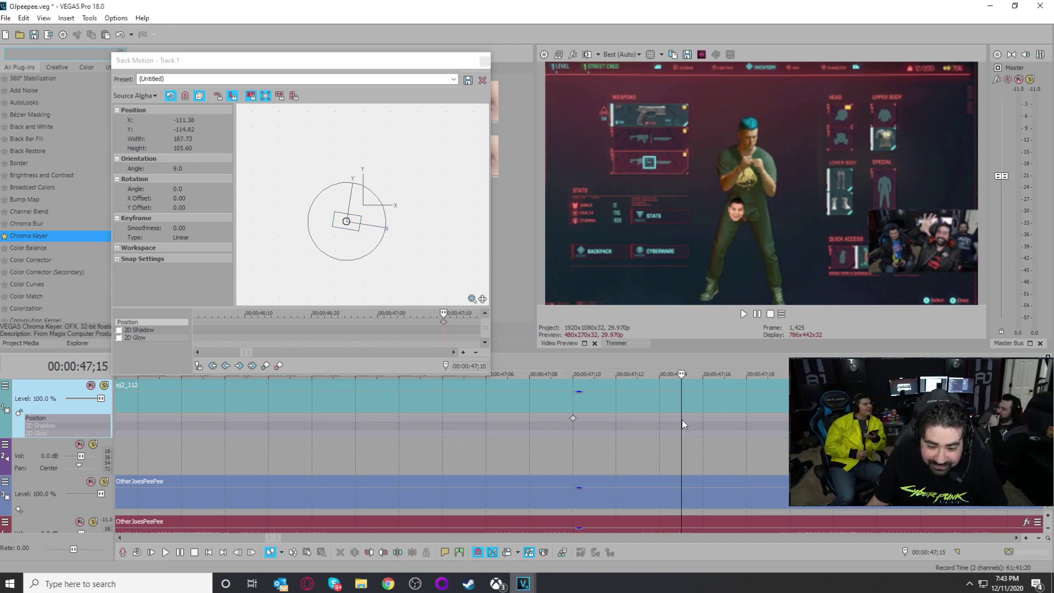
pyautogui.doubleClick(475, 324)
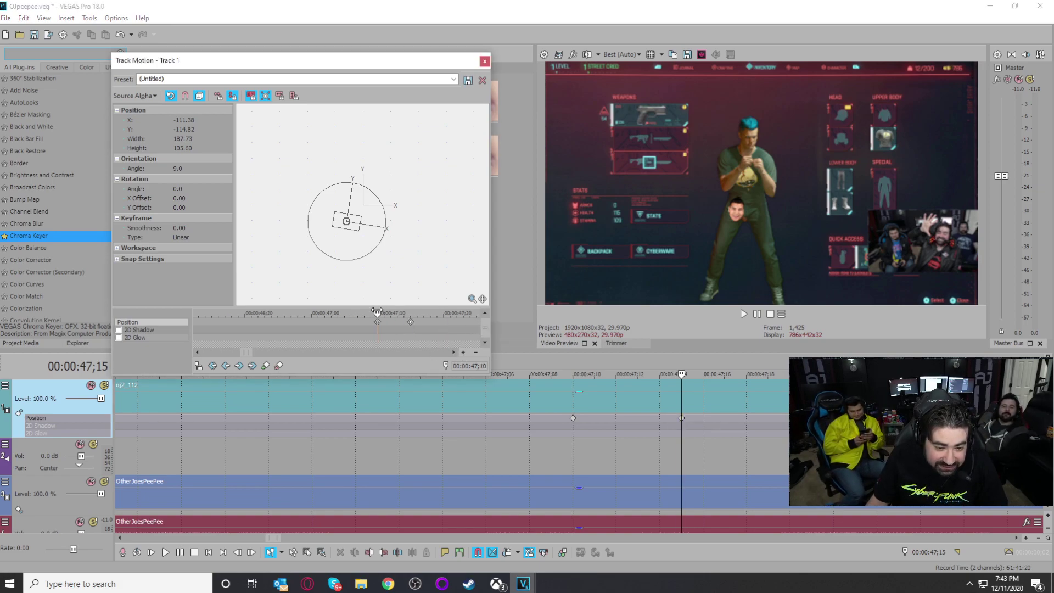
pyautogui.click(574, 453)
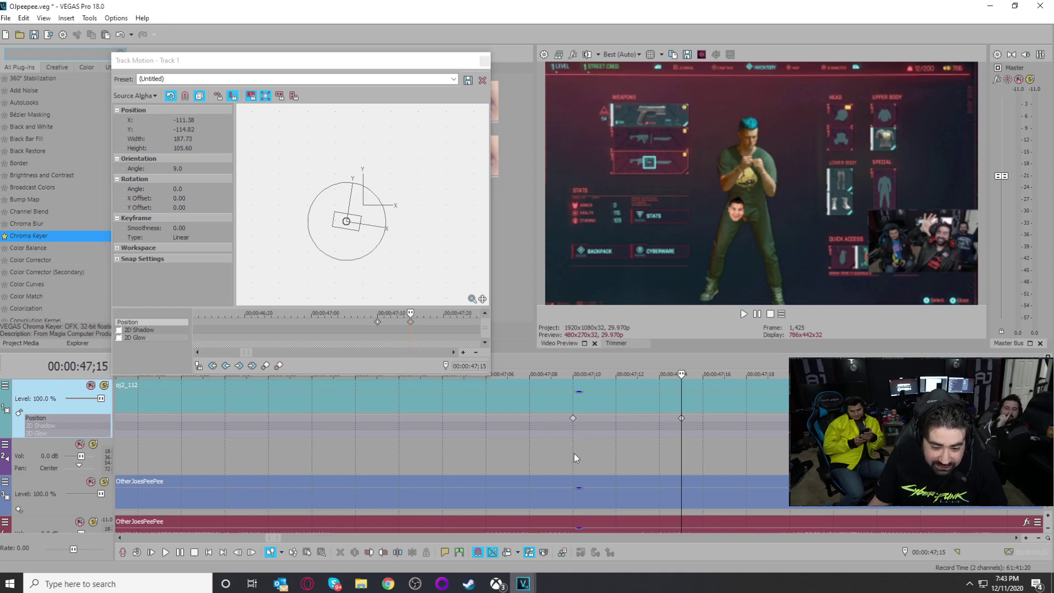
pyautogui.click(378, 324)
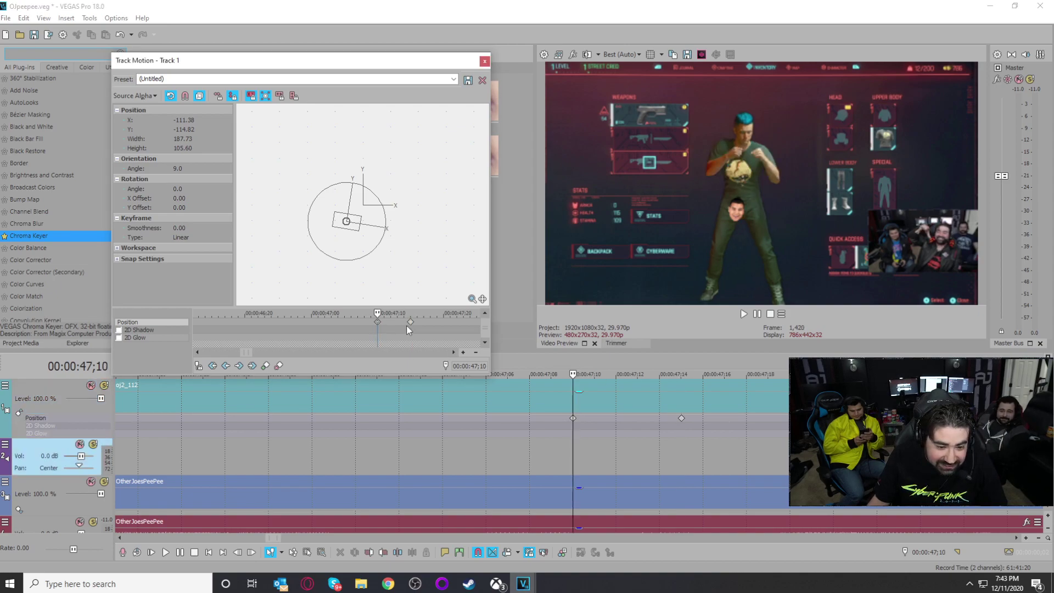
pyautogui.moveTo(365, 235); pyautogui.dragTo(364, 232)
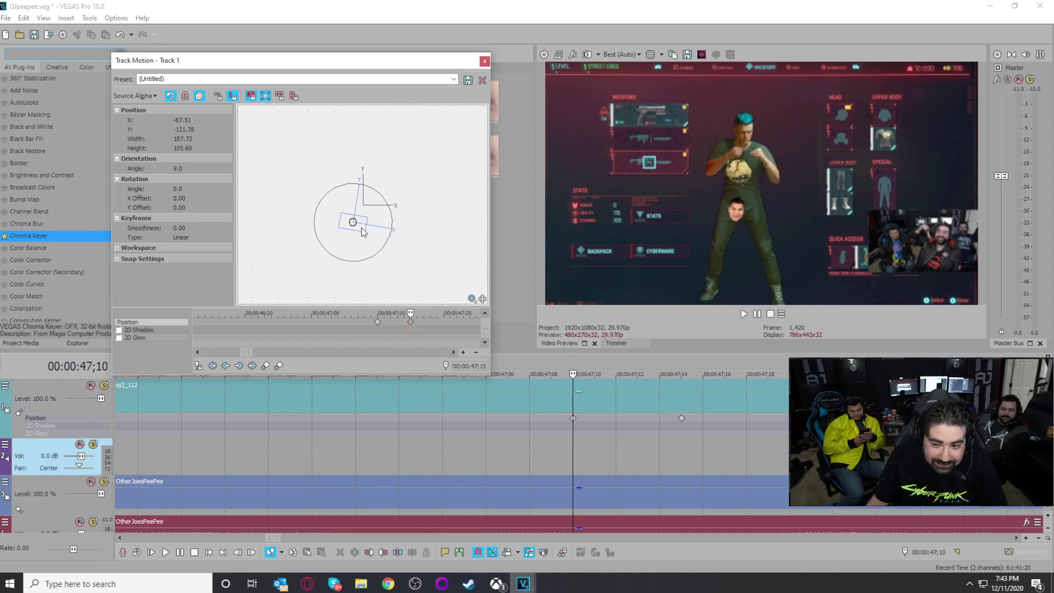
pyautogui.scroll(-4, 461, 343)
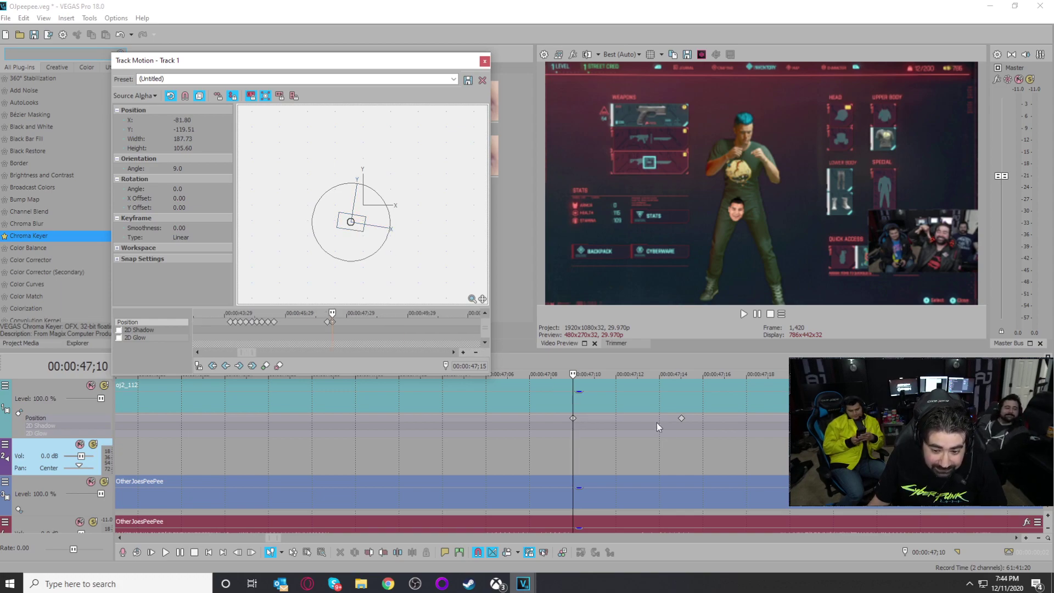
pyautogui.click(681, 419)
pyautogui.scroll(4, 483, 332)
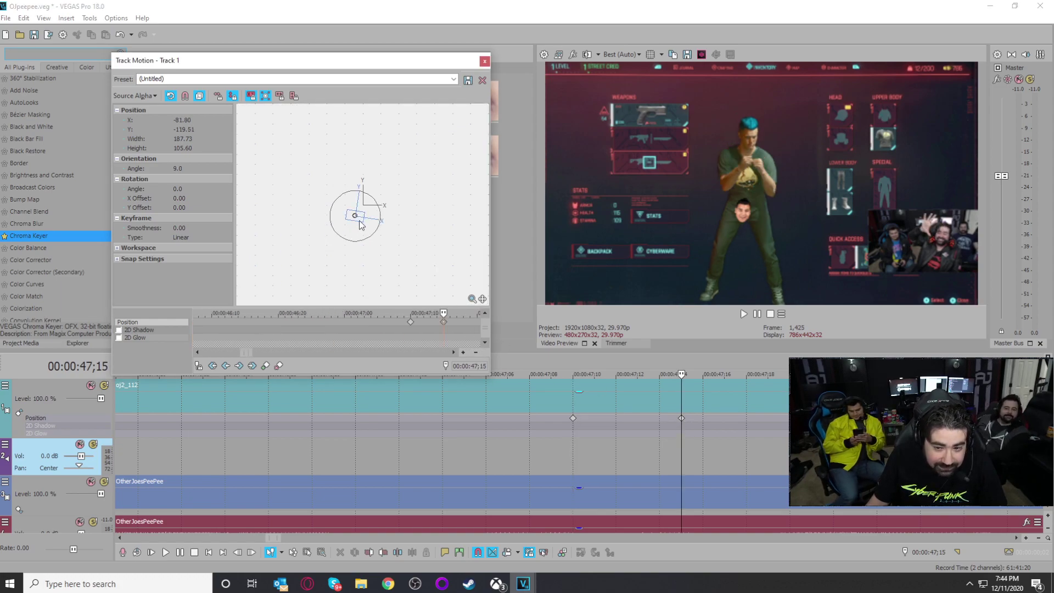
pyautogui.scroll(2, 363, 232)
pyautogui.moveTo(357, 236); pyautogui.dragTo(359, 238)
# Step: Add a position keyframe at 00:00:47:20, allow vertical movement, and place the face image at X -52.91, Y -143.68
pyautogui.scroll(-4, 612, 400)
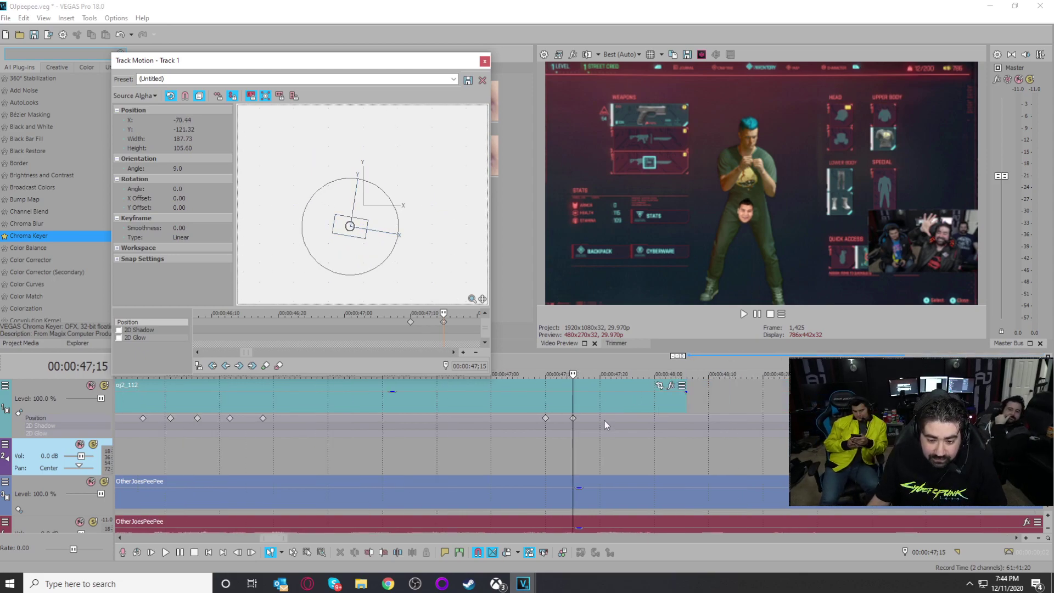
pyautogui.click(573, 396)
pyautogui.click(599, 398)
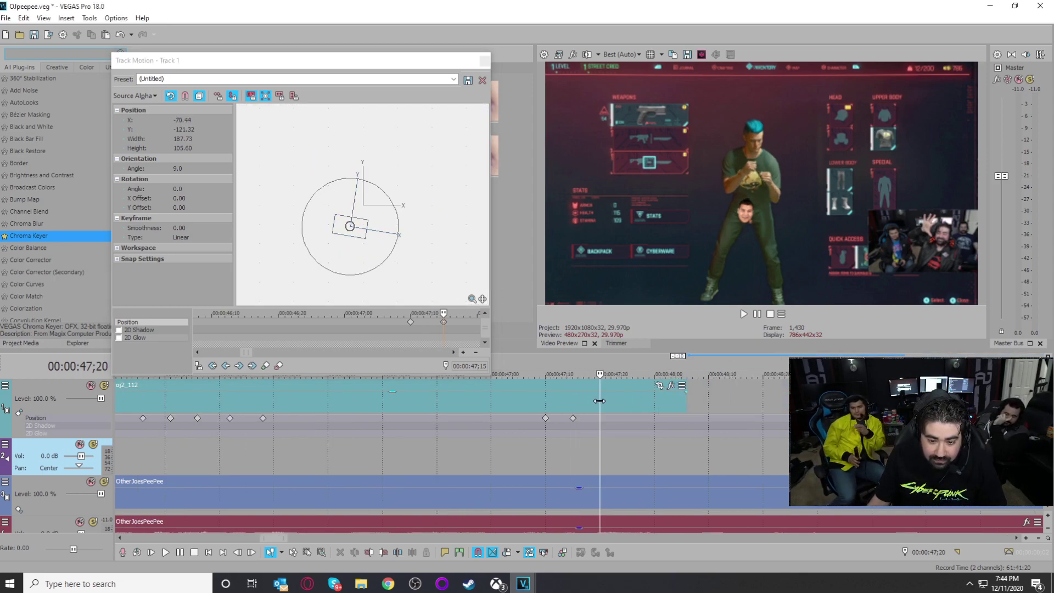
pyautogui.click(600, 416)
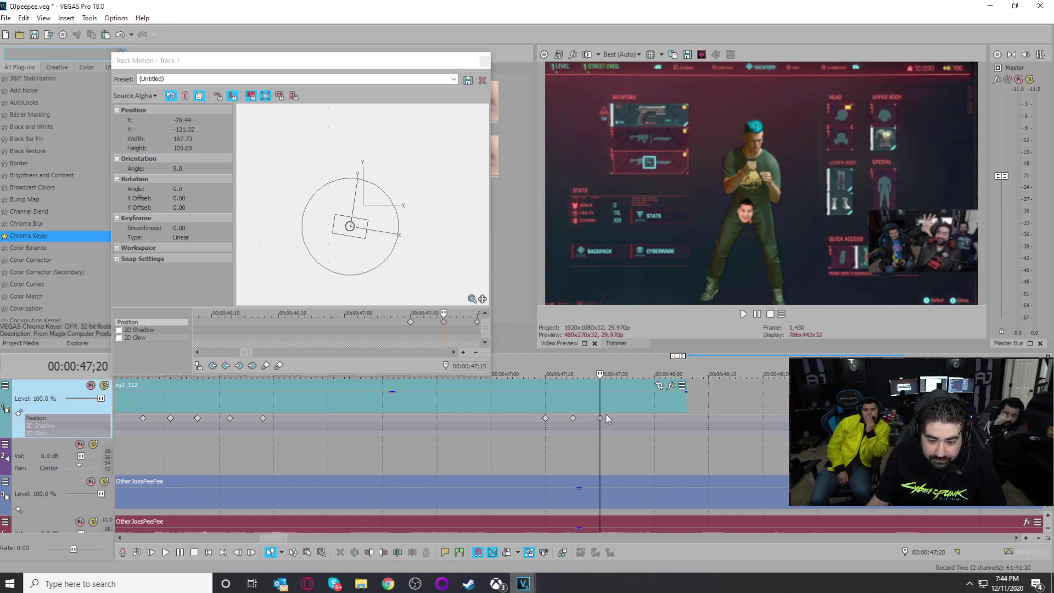
pyautogui.scroll(-2, 386, 245)
pyautogui.scroll(3, 352, 222)
pyautogui.click(360, 245)
pyautogui.moveTo(361, 248); pyautogui.dragTo(364, 252)
pyautogui.click(233, 95)
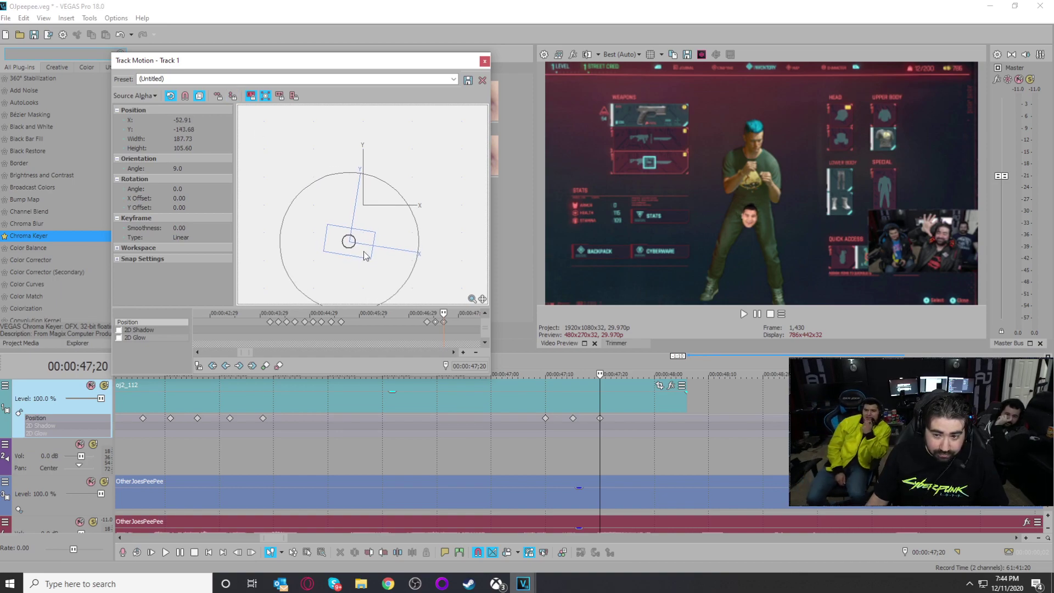
# Step: Add a position keyframe at 00:00:47:29 and place the face image at X -74.30, Y -143.68 with angle -0.2
pyautogui.click(628, 401)
pyautogui.click(648, 421)
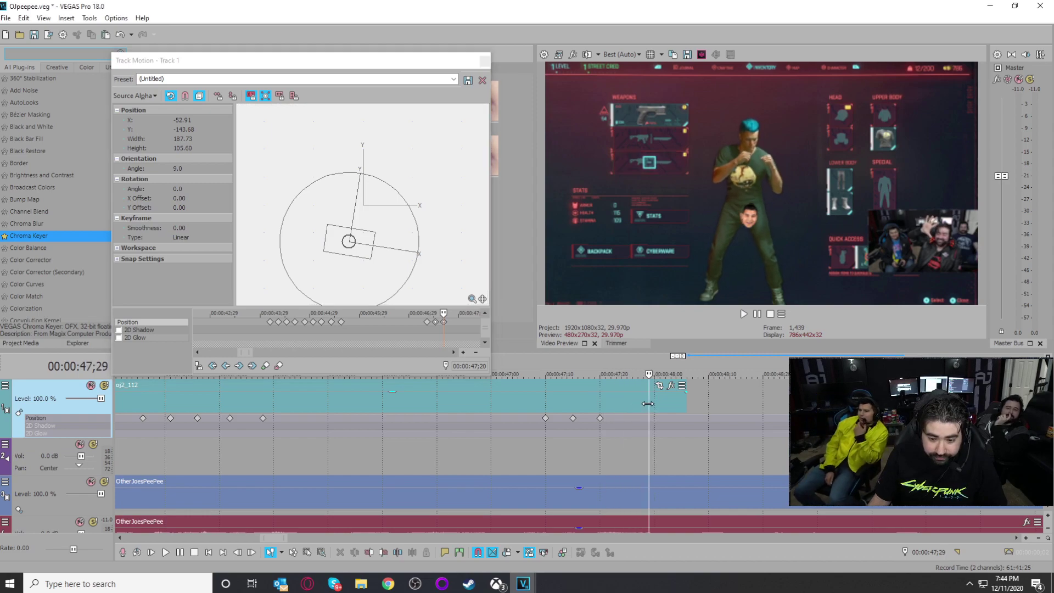
pyautogui.doubleClick(649, 419)
pyautogui.scroll(5, 360, 253)
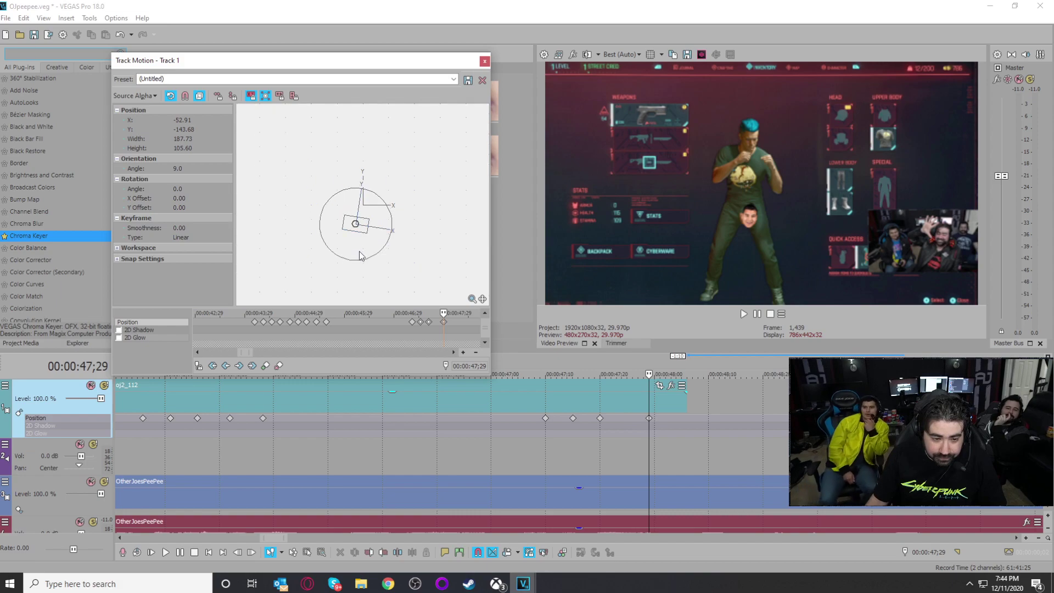
pyautogui.click(365, 253)
pyautogui.moveTo(364, 253); pyautogui.dragTo(414, 260)
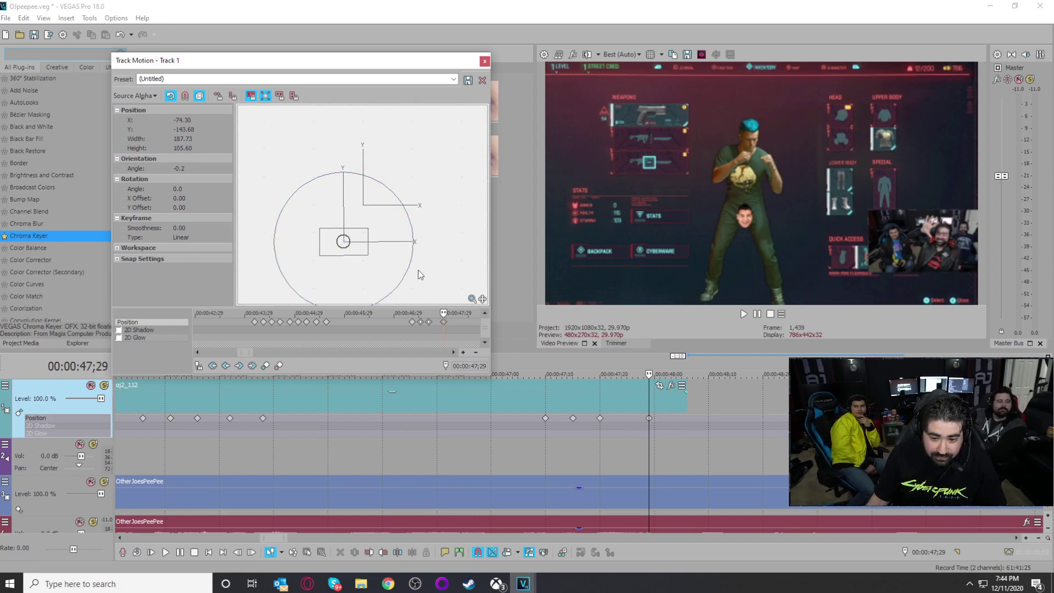
# Step: Extend the end of the first-track oj2_112 clip by five frames and keyframe its position at 00:00:48:01 to X -61.47, Y -145.82
pyautogui.click(658, 401)
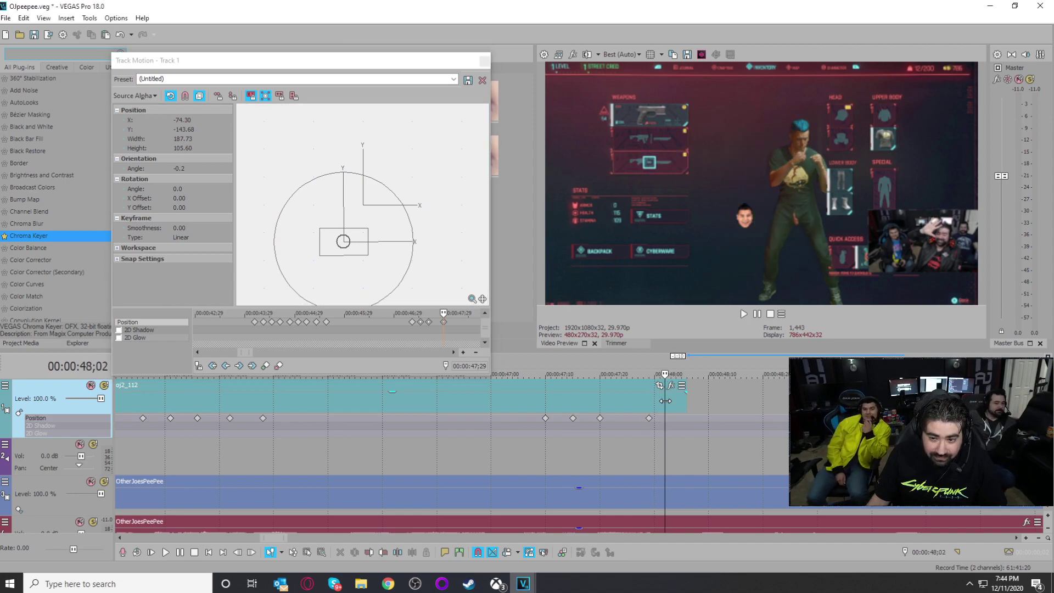
pyautogui.moveTo(686, 403); pyautogui.dragTo(713, 402)
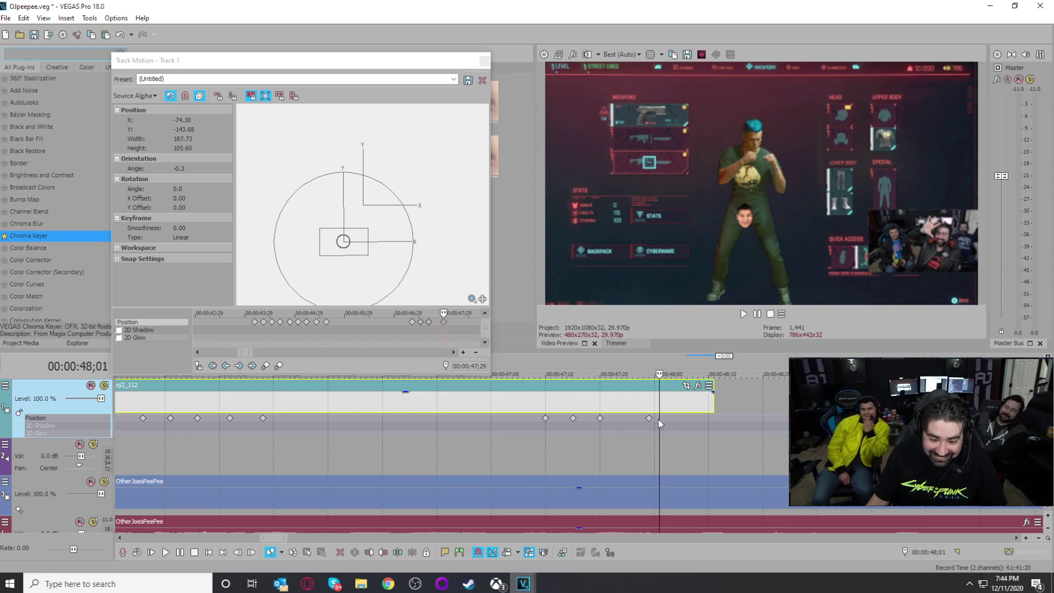
pyautogui.doubleClick(660, 419)
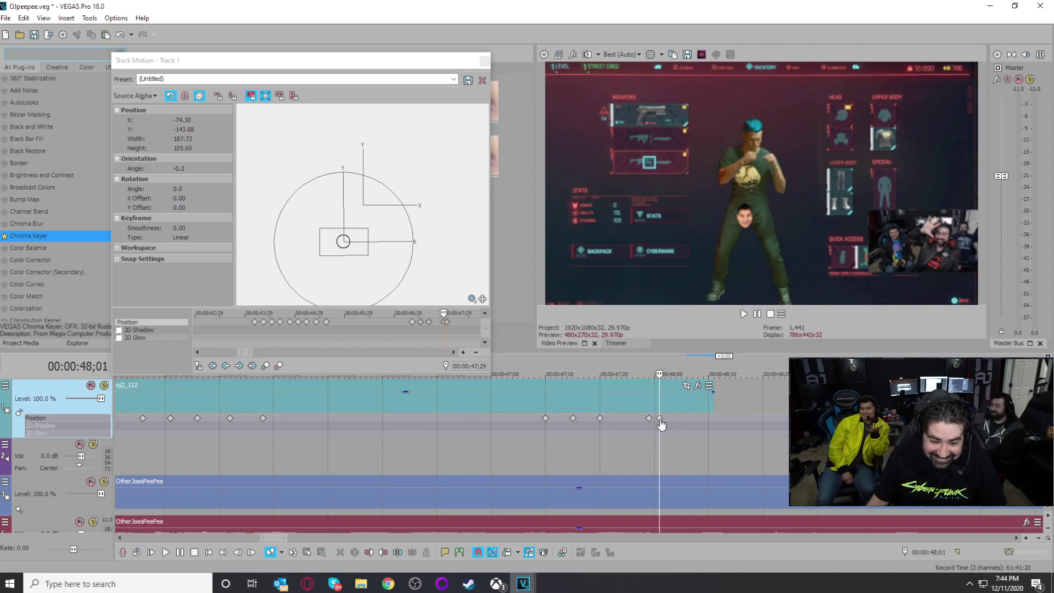
pyautogui.click(446, 322)
pyautogui.scroll(2, 452, 328)
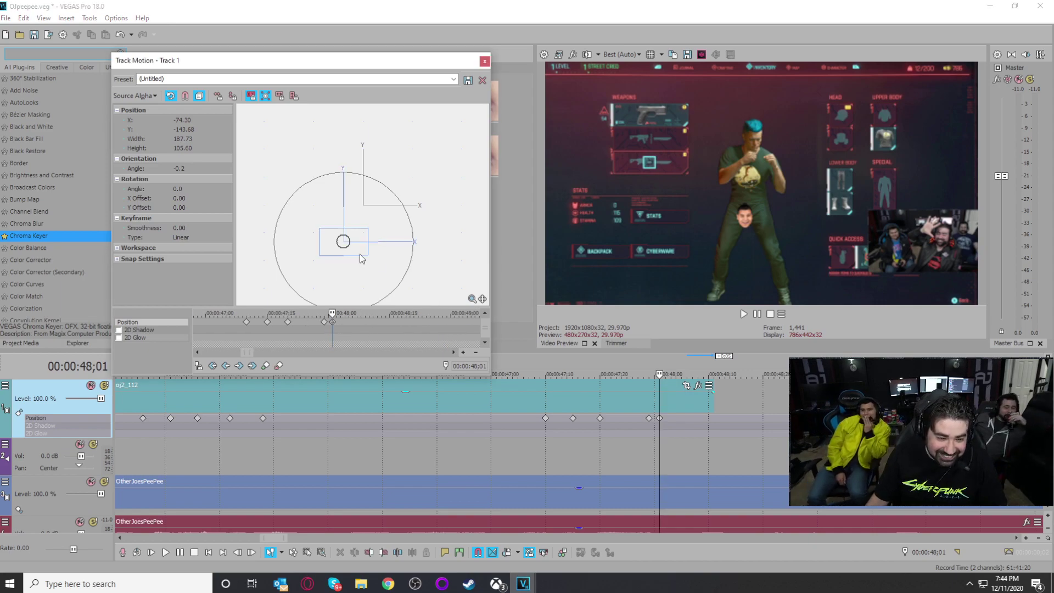
pyautogui.moveTo(355, 248); pyautogui.dragTo(358, 248)
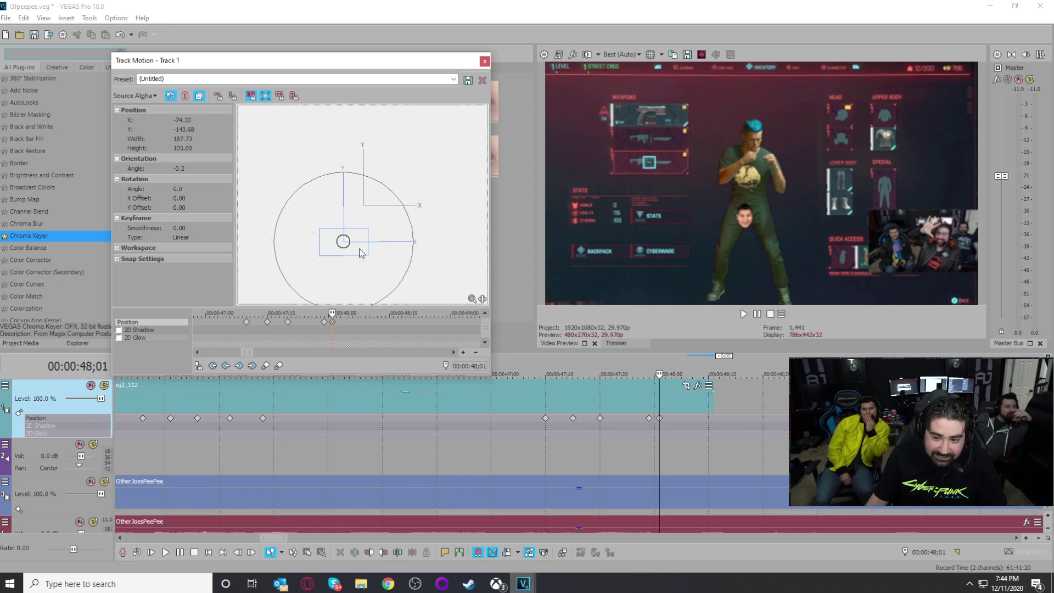
# Step: Add a track 1 position keyframe at 00:00:48:02 and place the face image at X 66.83, Y -147.96
pyautogui.click(659, 396)
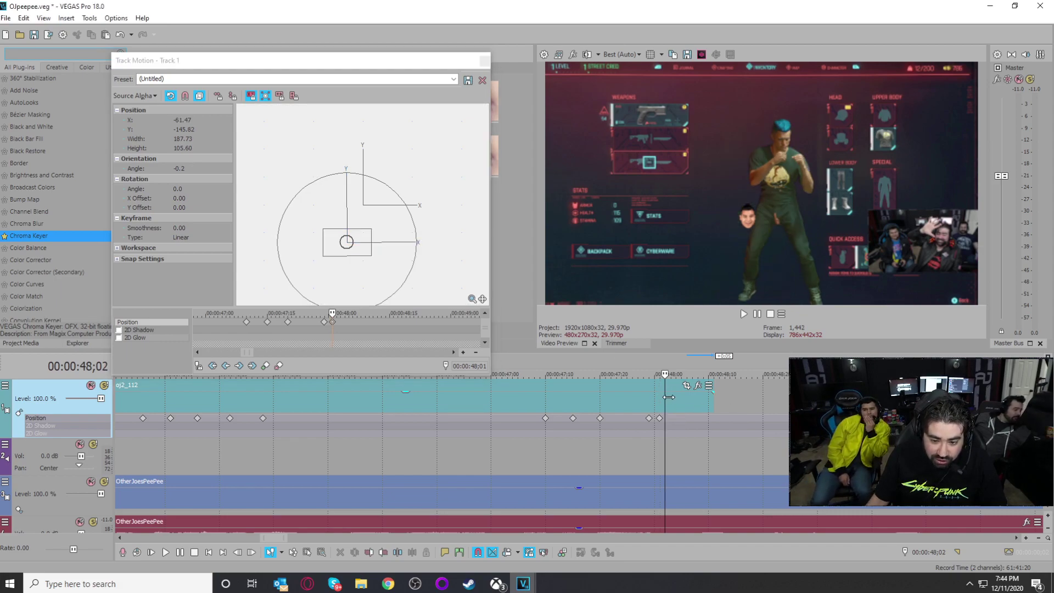
pyautogui.click(665, 398)
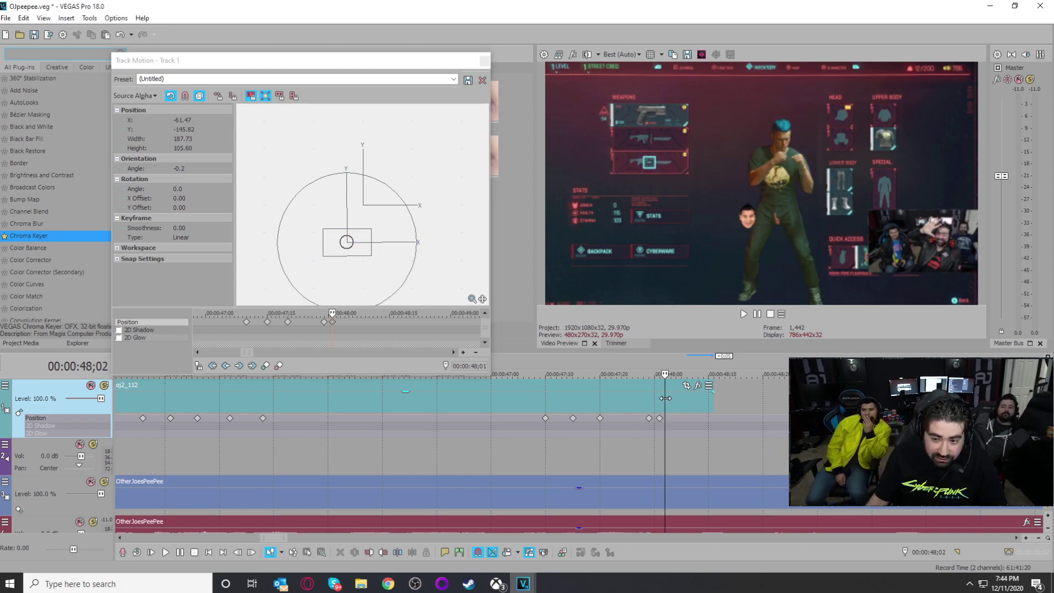
pyautogui.scroll(3, 667, 417)
pyautogui.doubleClick(574, 418)
pyautogui.doubleClick(572, 420)
pyautogui.scroll(3, 374, 238)
pyautogui.moveTo(364, 250); pyautogui.dragTo(394, 252)
# Step: Add a position keyframe at 00:00:48:03 and place the face image at X 152.36, Y -147.96
pyautogui.moveTo(573, 395); pyautogui.dragTo(594, 399)
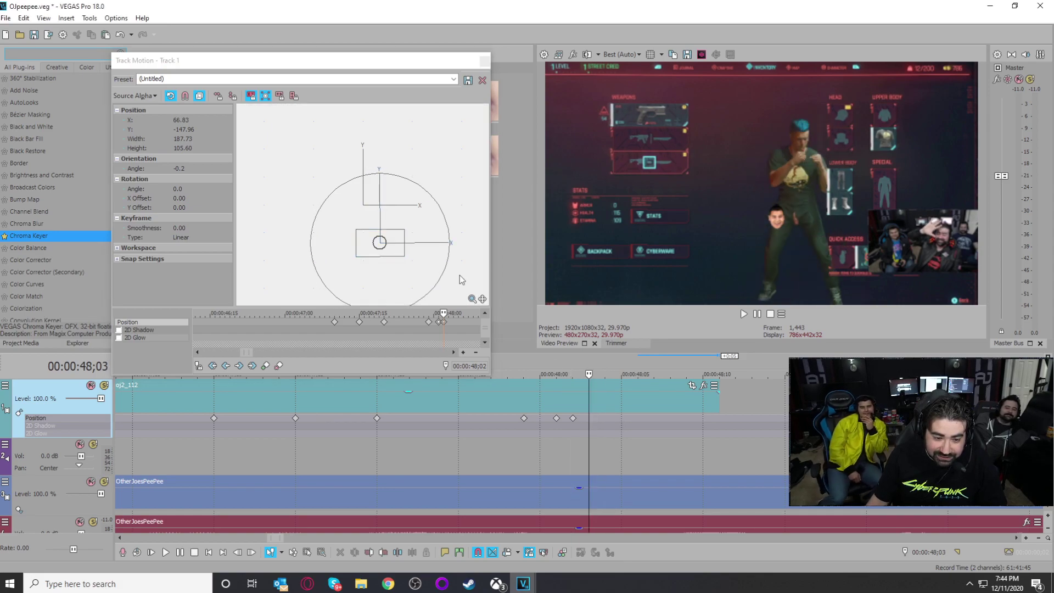
pyautogui.doubleClick(589, 418)
pyautogui.click(449, 323)
pyautogui.moveTo(392, 254); pyautogui.dragTo(414, 254)
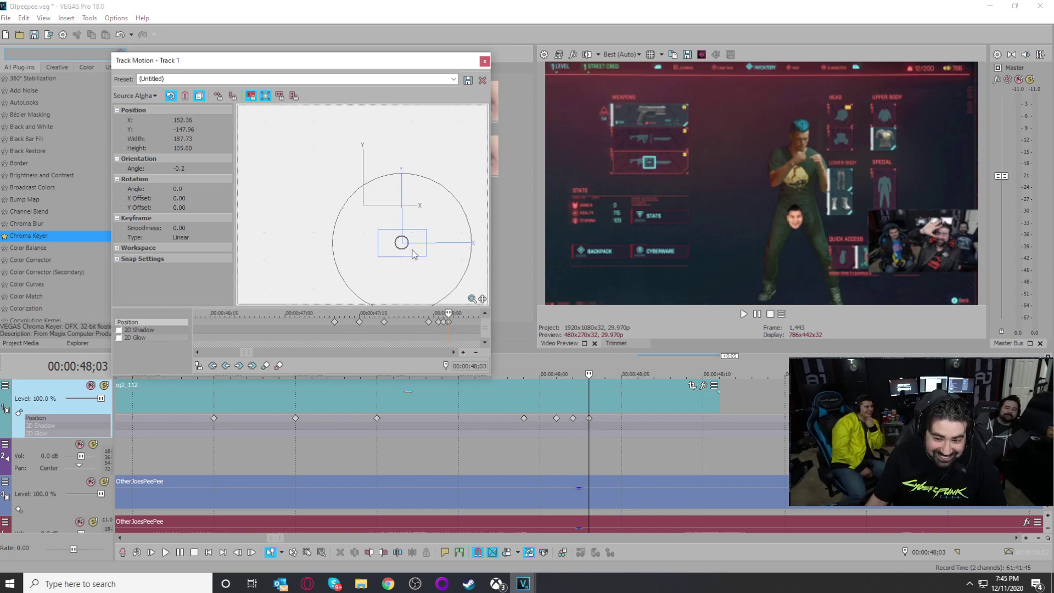
# Step: Add a position keyframe at 00:00:48:04 and place the face image at X 261.53, Y -147.96
pyautogui.click(592, 397)
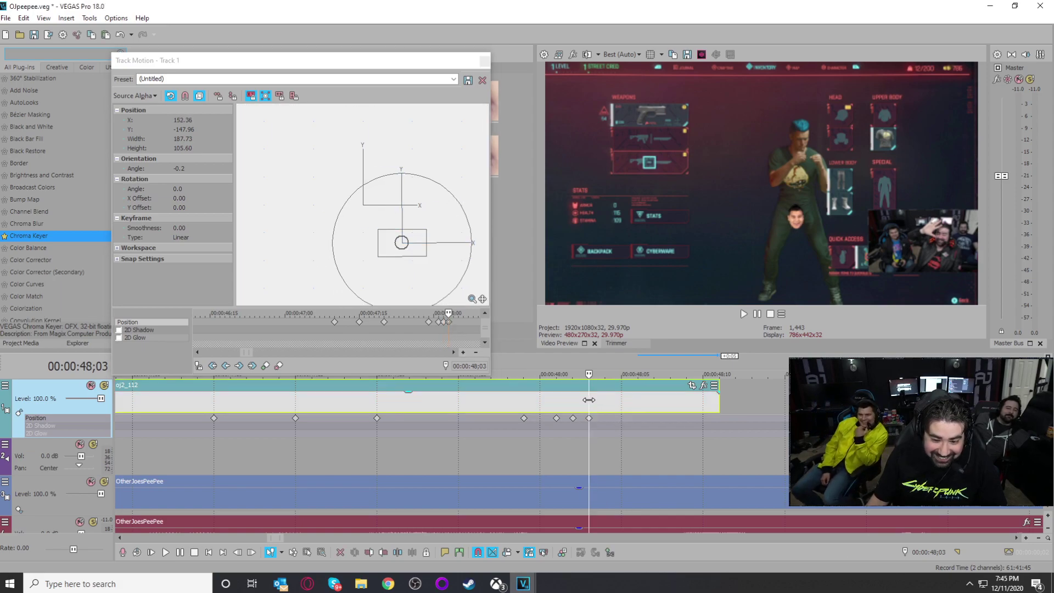
pyautogui.press('Right')
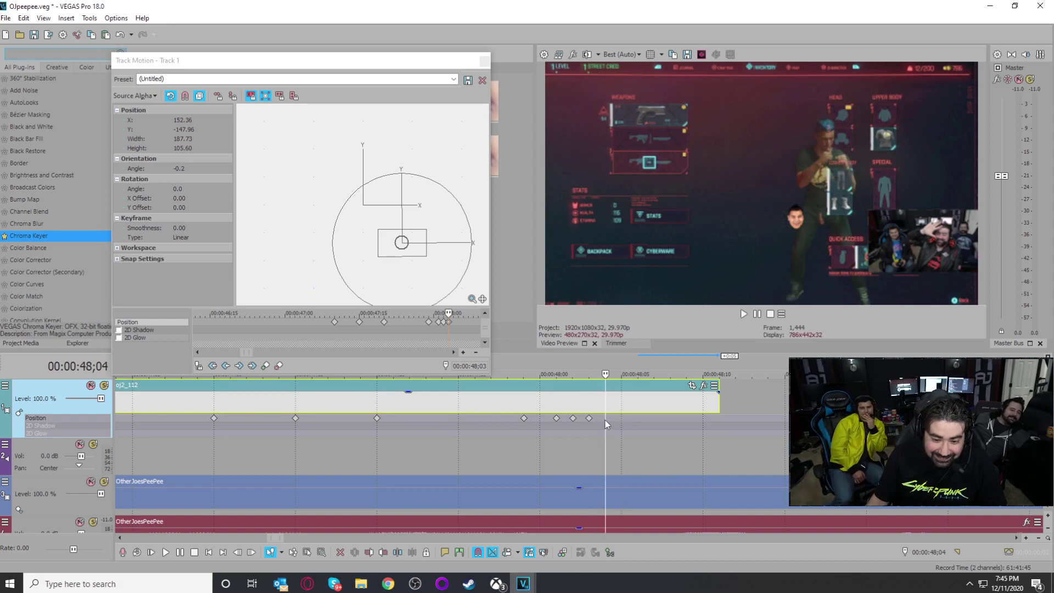
pyautogui.doubleClick(605, 419)
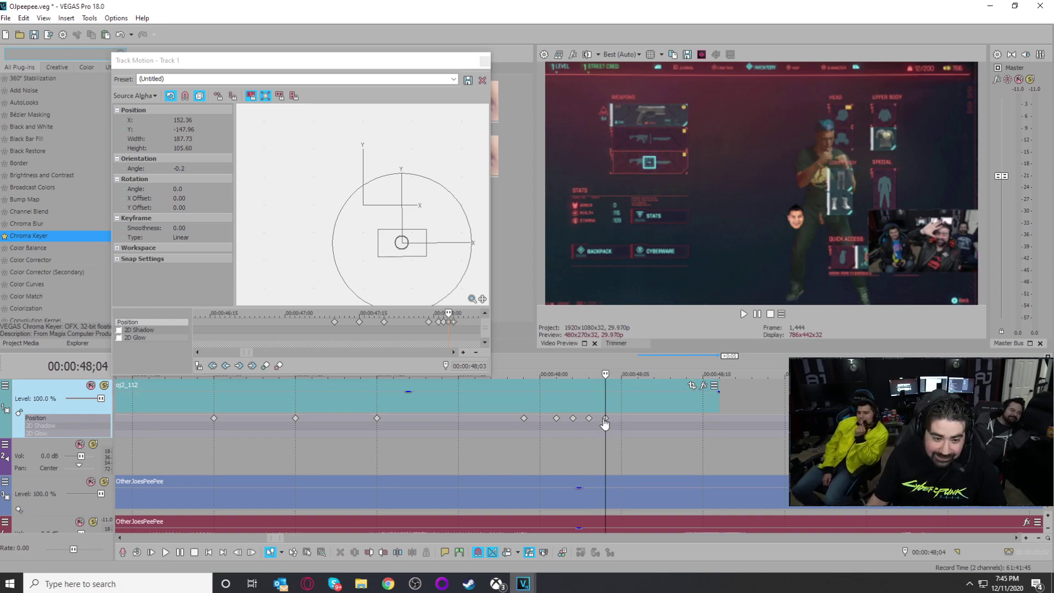
pyautogui.doubleClick(606, 418)
pyautogui.scroll(6, 407, 256)
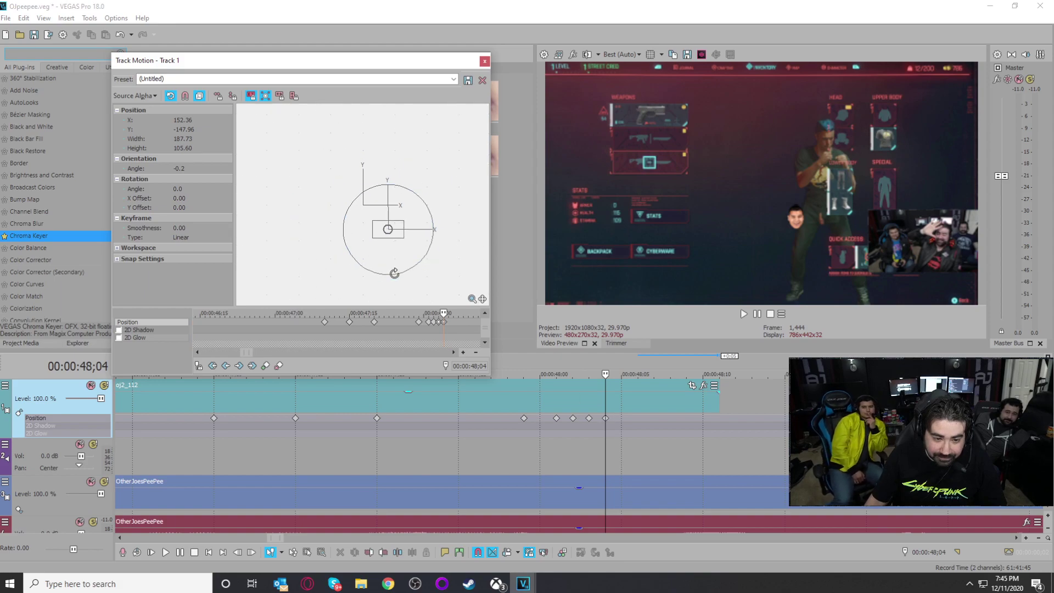
pyautogui.click(423, 258)
pyautogui.moveTo(425, 262); pyautogui.dragTo(458, 262)
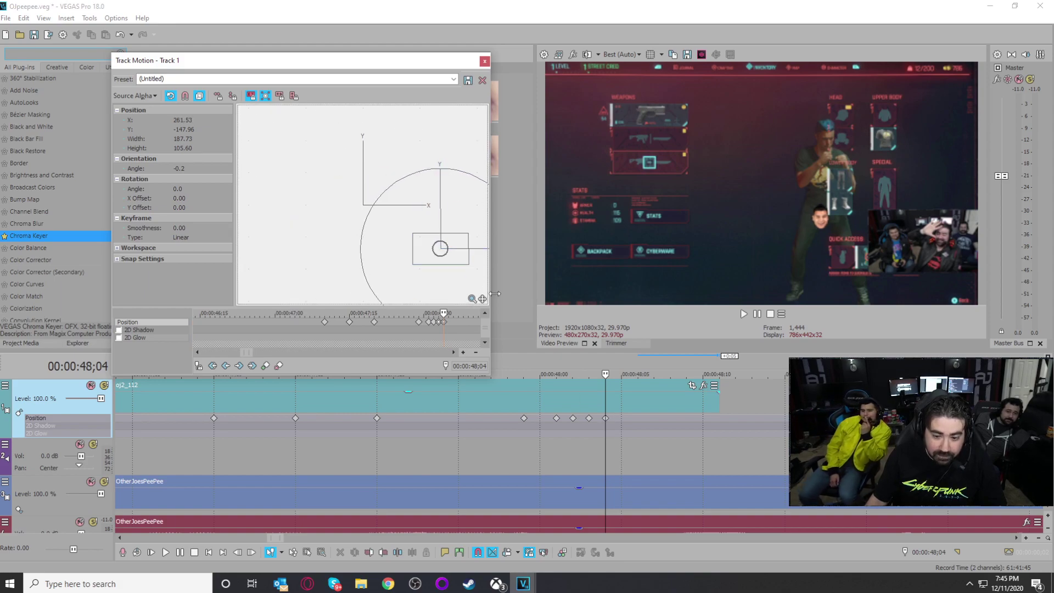
# Step: Play back the last face keyframes from 00:00:47:29 and the final OtherJoesPeePee clip from 00:00:55:21
pyautogui.click(522, 400)
pyautogui.press('space')
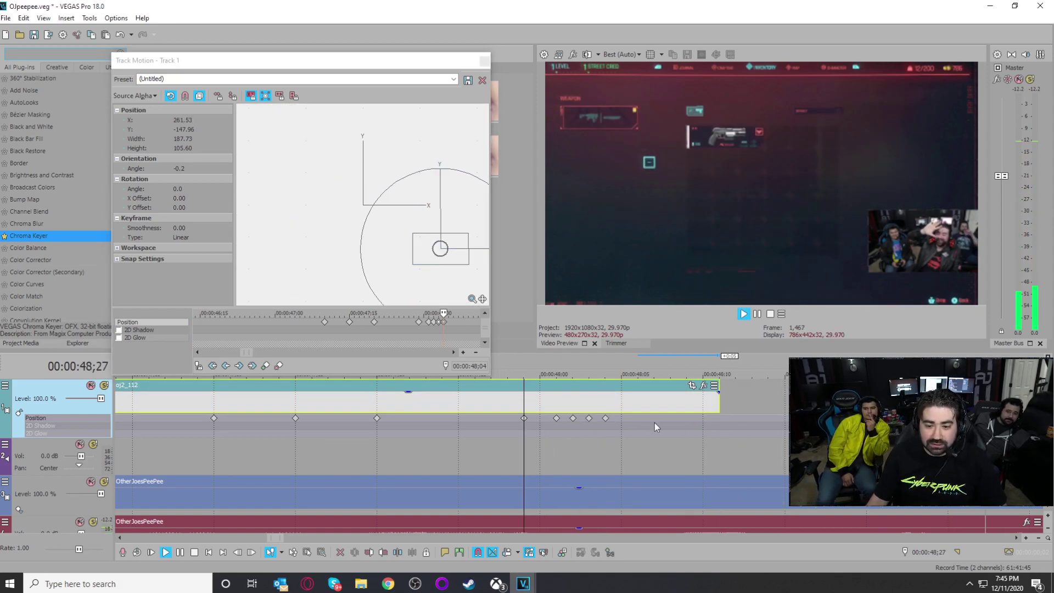
pyautogui.scroll(-7, 651, 421)
pyautogui.scroll(-3, 552, 431)
pyautogui.click(548, 456)
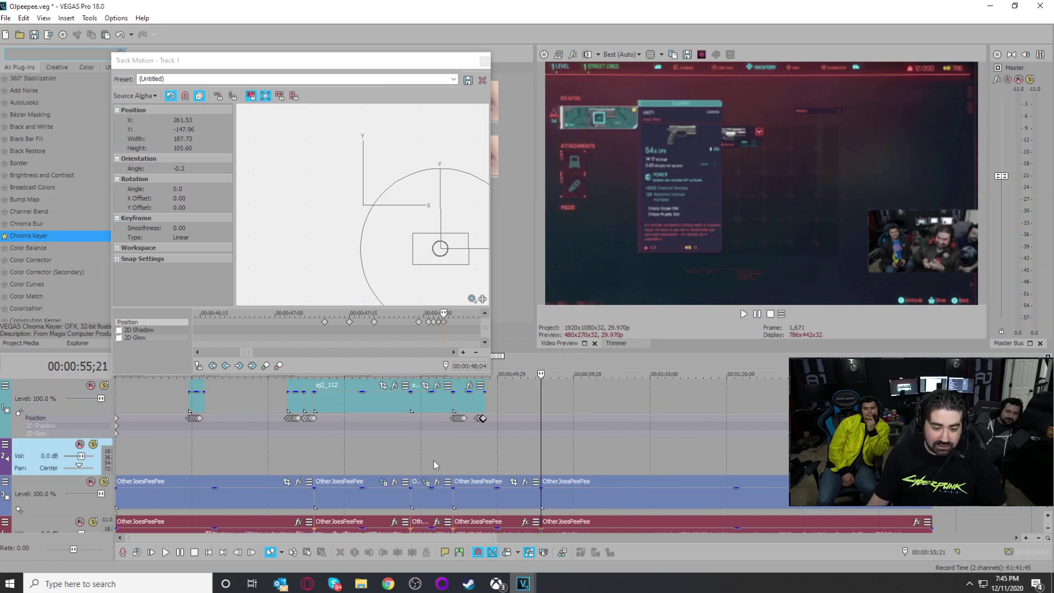
pyautogui.scroll(-3, 226, 452)
pyautogui.scroll(1, 268, 459)
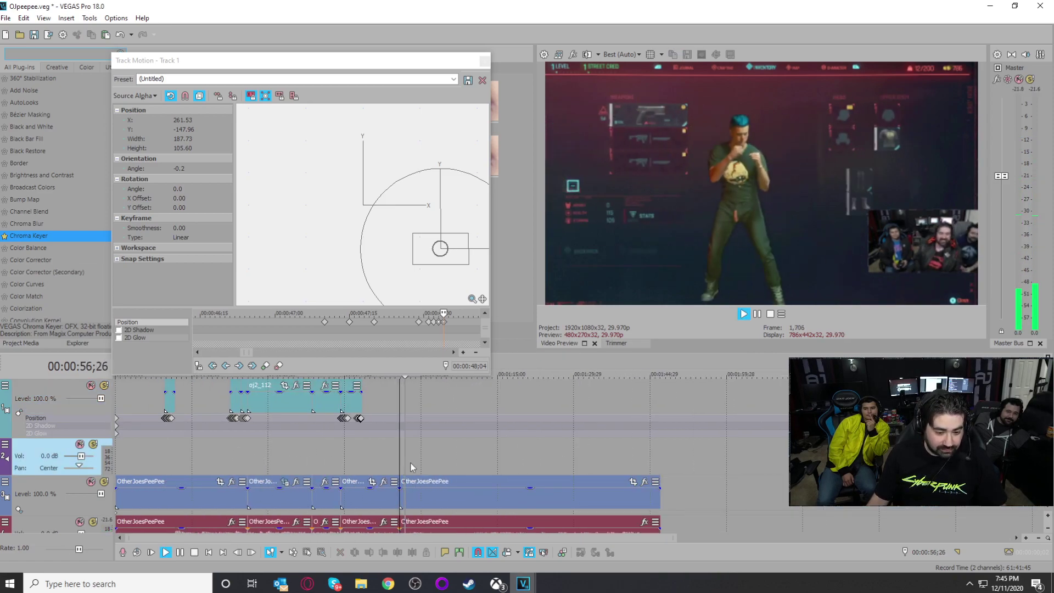
pyautogui.scroll(-2, 329, 458)
pyautogui.press('space')
# Step: Select the timeline range from the start to 00:00:55:21 and play it back
pyautogui.moveTo(123, 452); pyautogui.dragTo(291, 455)
pyautogui.scroll(3, 246, 476)
pyautogui.press('space')
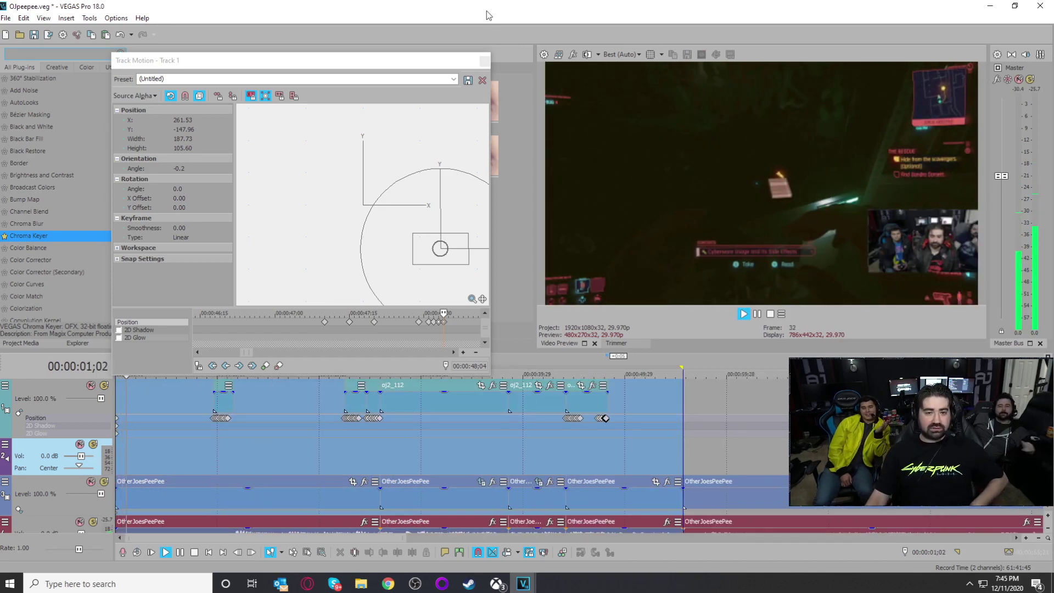
# Step: Close the Track Motion window and save the project
pyautogui.click(485, 60)
pyautogui.click(35, 38)
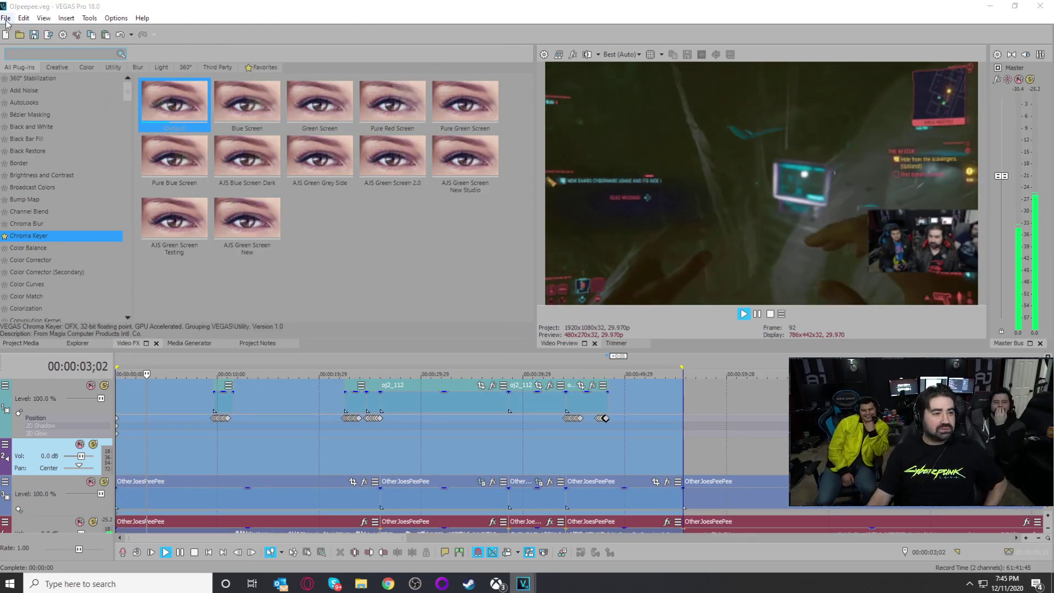
pyautogui.click(5, 18)
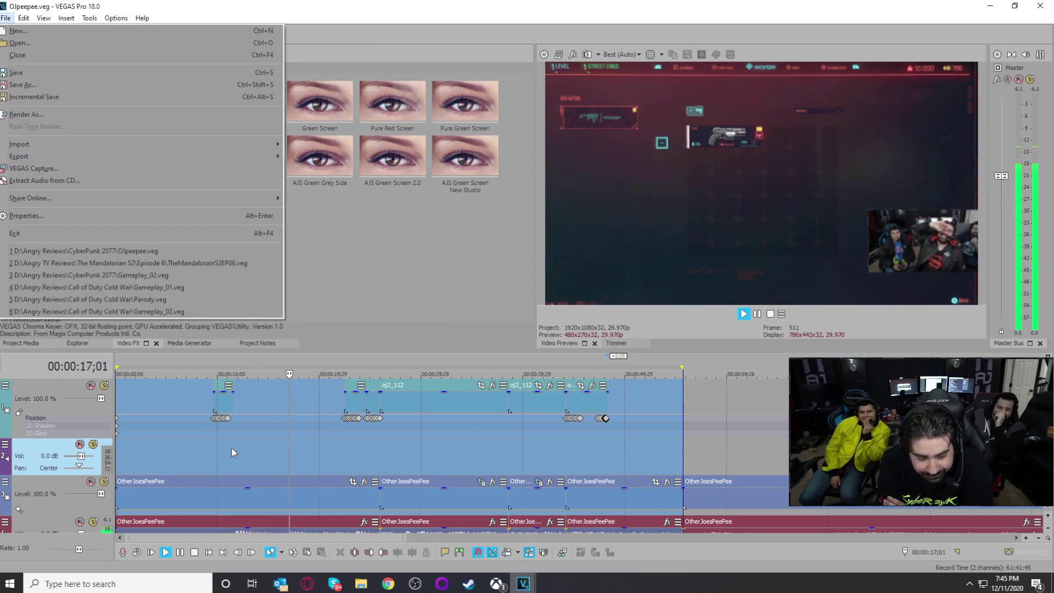
# Step: Insert a new video track above the OtherJoesPeePee video track and move the first OtherJoesPeePee clip onto it
pyautogui.click(81, 504)
pyautogui.rightClick(48, 511)
pyautogui.click(102, 360)
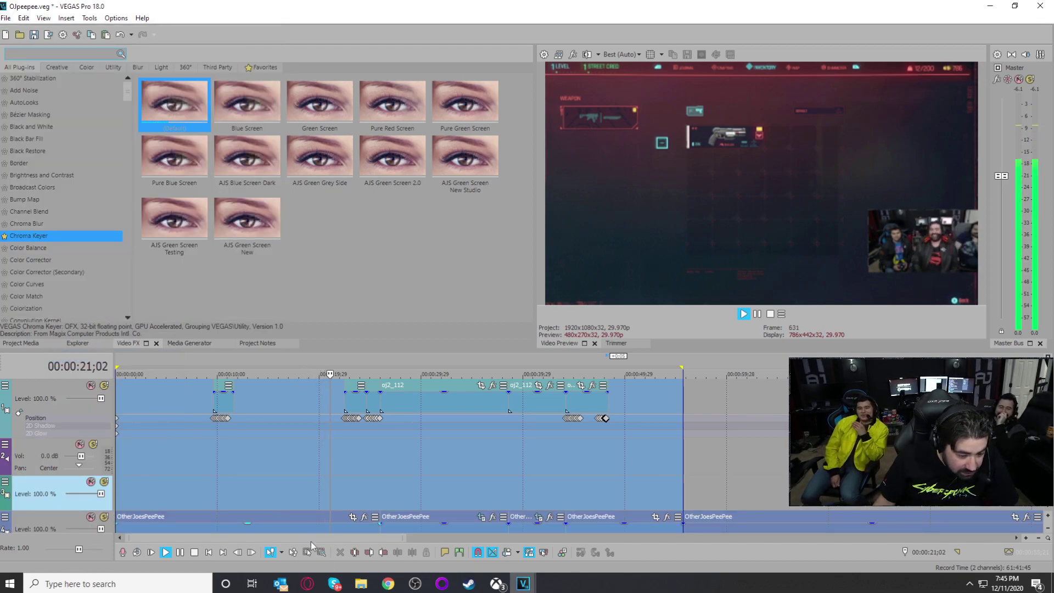
pyautogui.moveTo(307, 529); pyautogui.dragTo(297, 498)
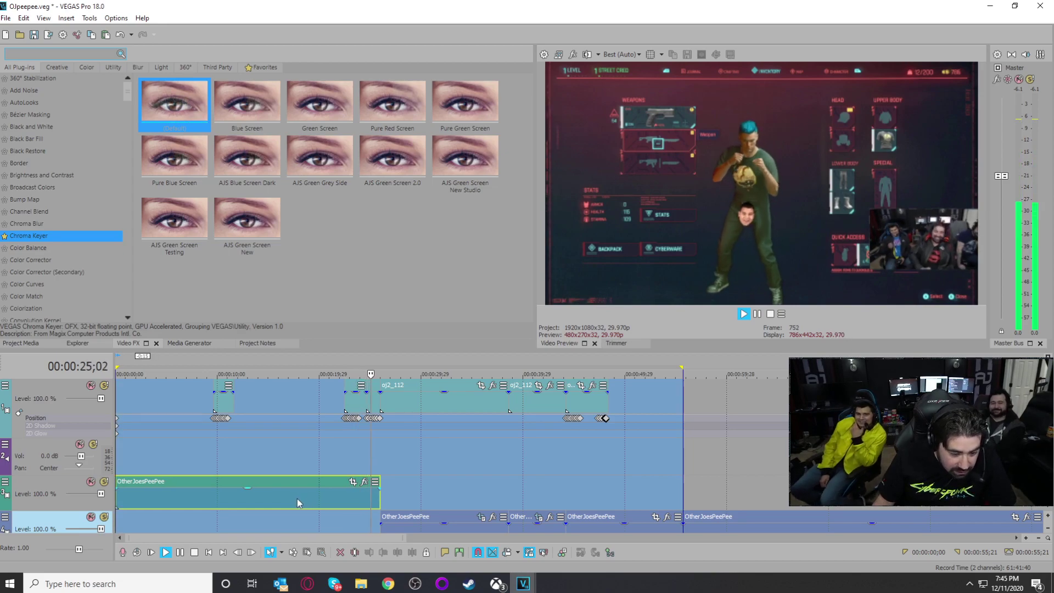
# Step: Split the first OtherJoesPeePee clip at 00:00:22:14
pyautogui.click(338, 448)
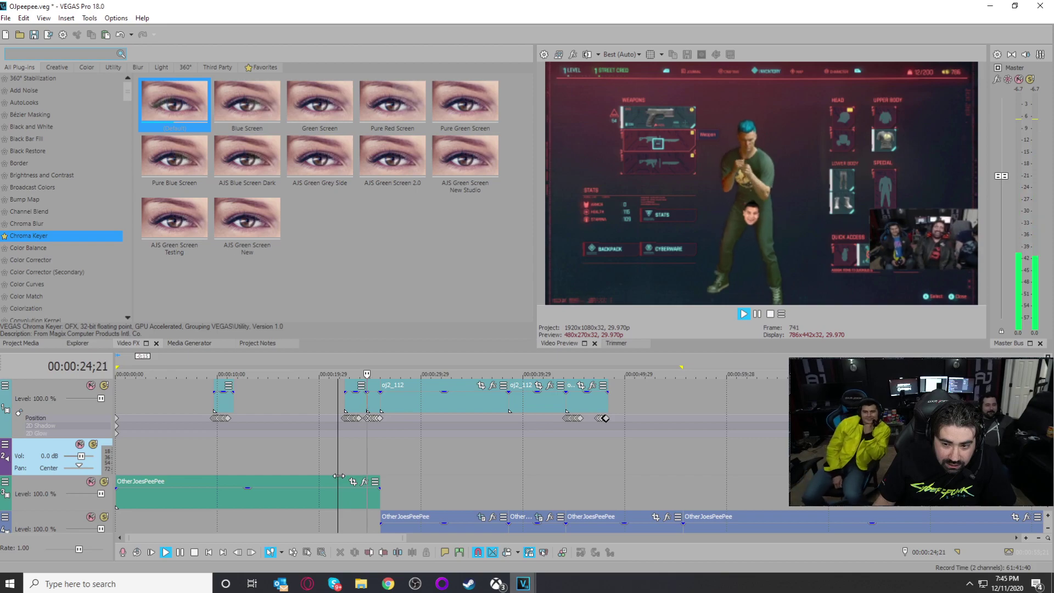
pyautogui.click(345, 504)
pyautogui.press('s')
# Step: Try the split-off OtherJoesPeePee section on the original video track, play it back, and return it to the new track
pyautogui.moveTo(357, 500); pyautogui.dragTo(357, 520)
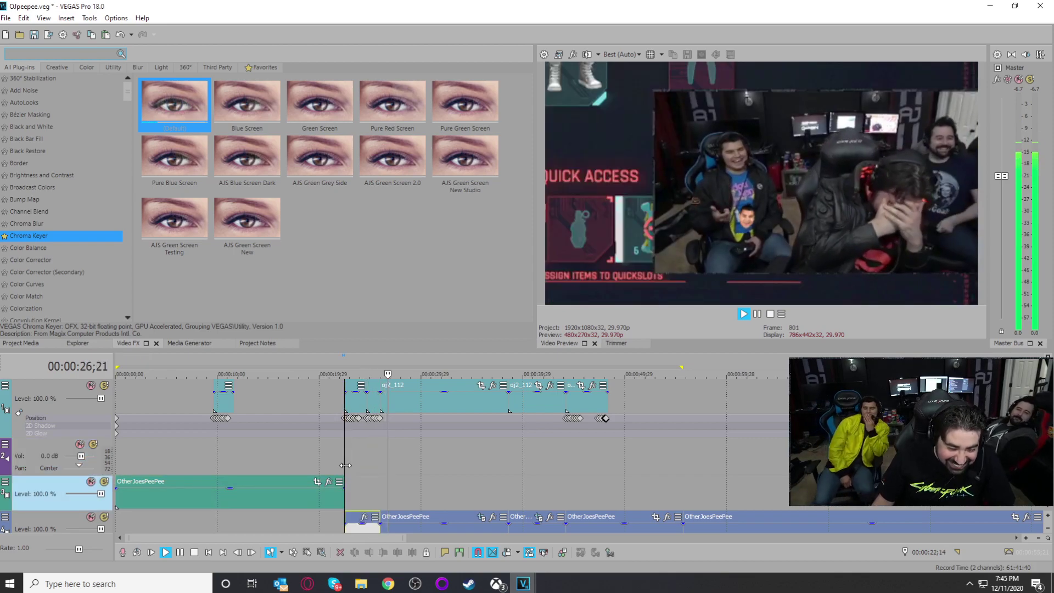
pyautogui.click(345, 465)
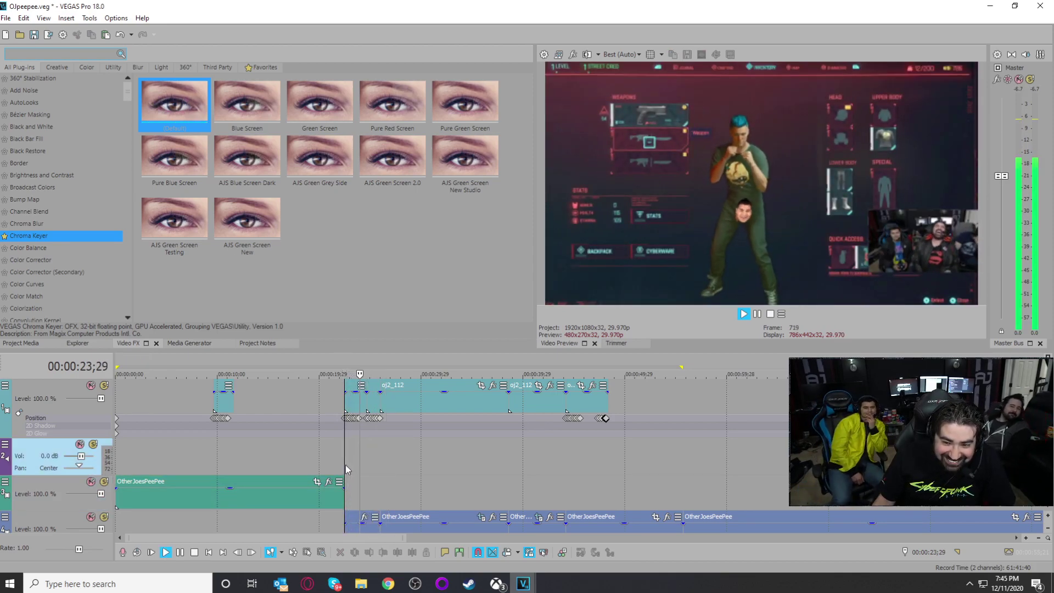
pyautogui.press('space')
pyautogui.moveTo(359, 528); pyautogui.dragTo(356, 485)
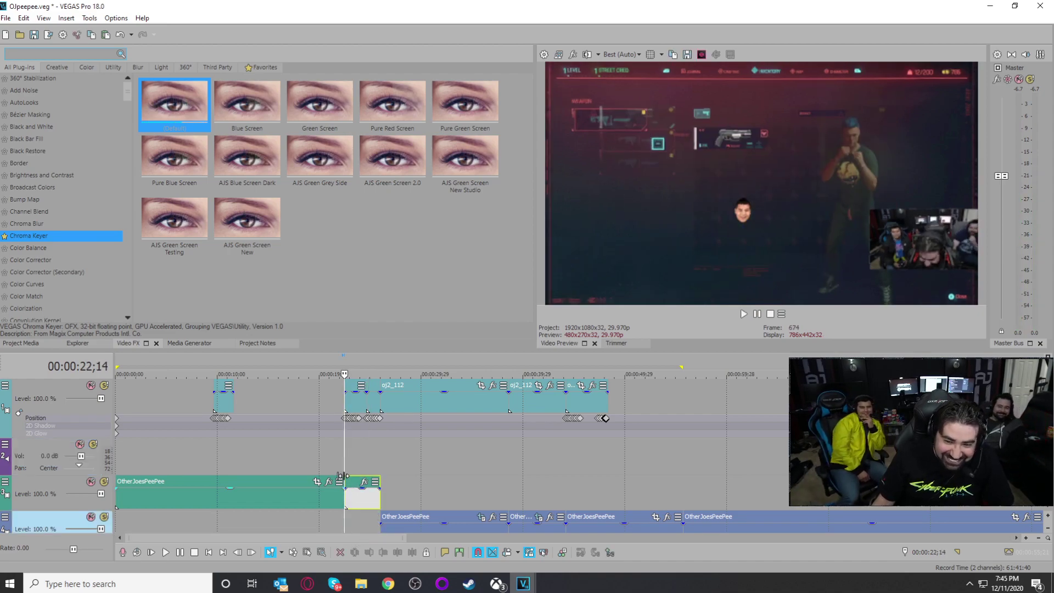
pyautogui.press('space')
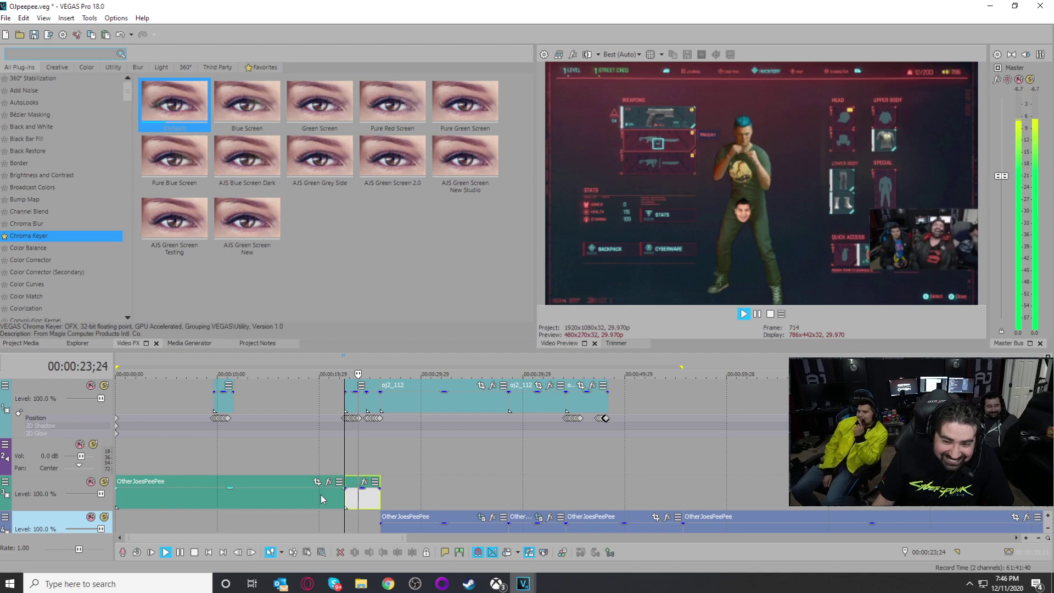
pyautogui.press('space')
# Step: Add a track 1 position keyframe at 00:00:24:12 and place the face image at X -92.02, Y -122.73
pyautogui.click(362, 451)
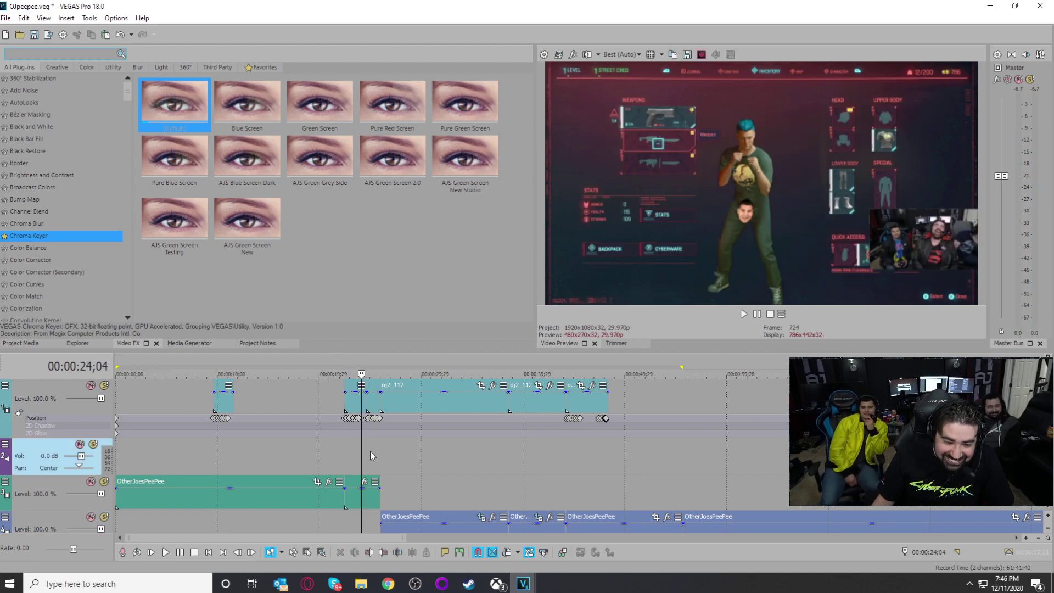
pyautogui.scroll(6, 368, 450)
pyautogui.moveTo(574, 447); pyautogui.dragTo(606, 449)
pyautogui.click(606, 419)
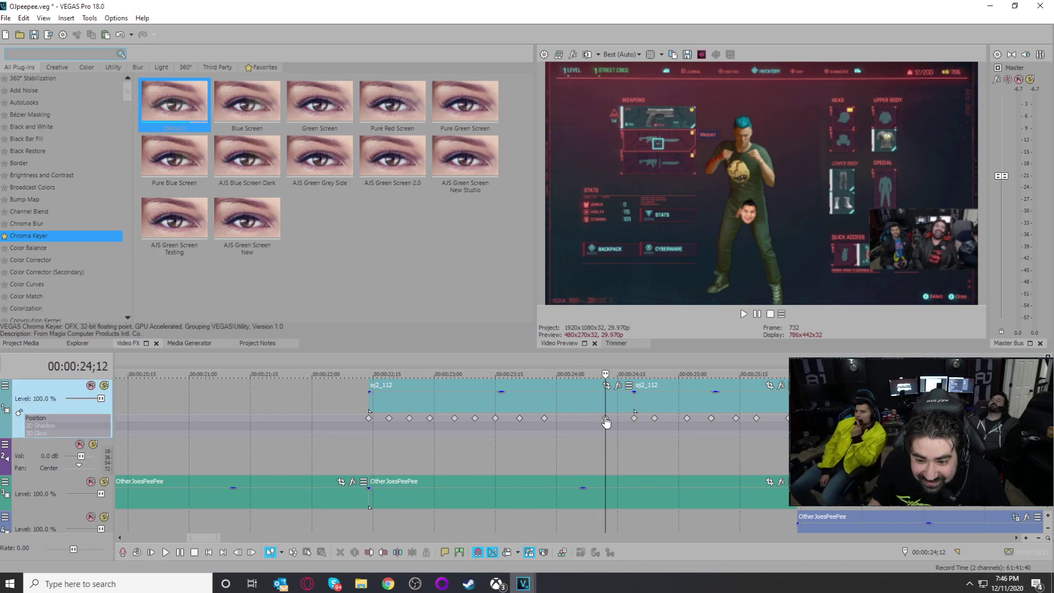
pyautogui.doubleClick(607, 420)
pyautogui.scroll(3, 361, 238)
pyautogui.moveTo(360, 247); pyautogui.dragTo(356, 250)
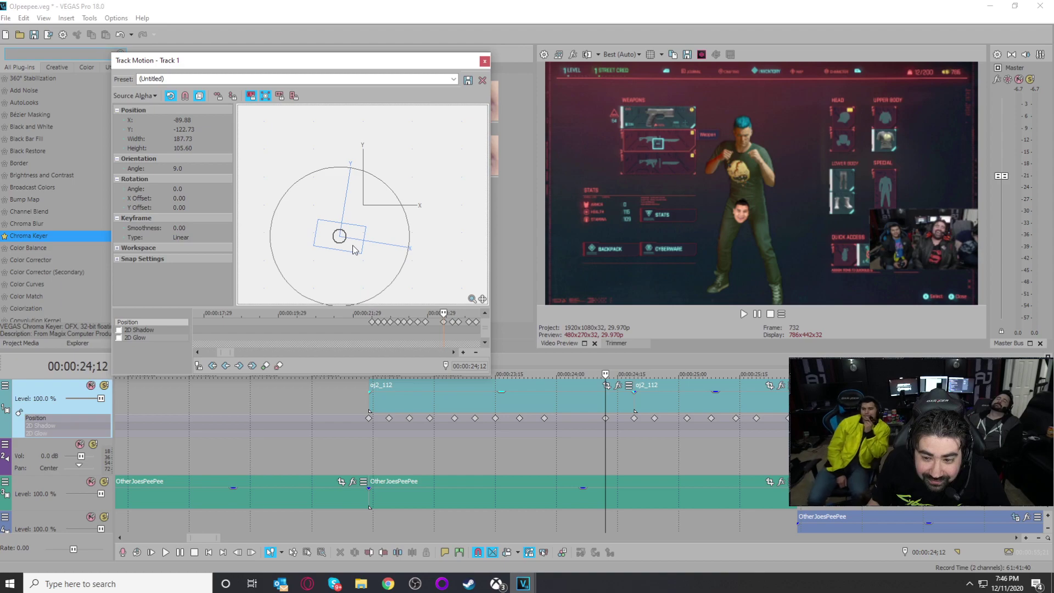
# Step: Add a position keyframe at 00:00:24:16 and place the face image at X -80.76, Y -123.55
pyautogui.moveTo(607, 443); pyautogui.dragTo(621, 447)
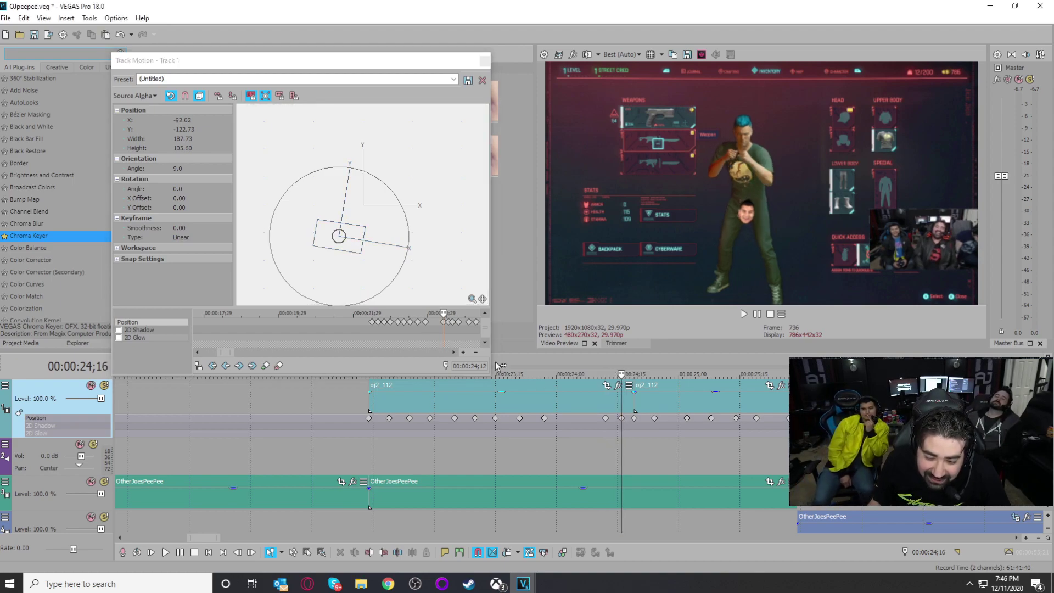
pyautogui.doubleClick(621, 420)
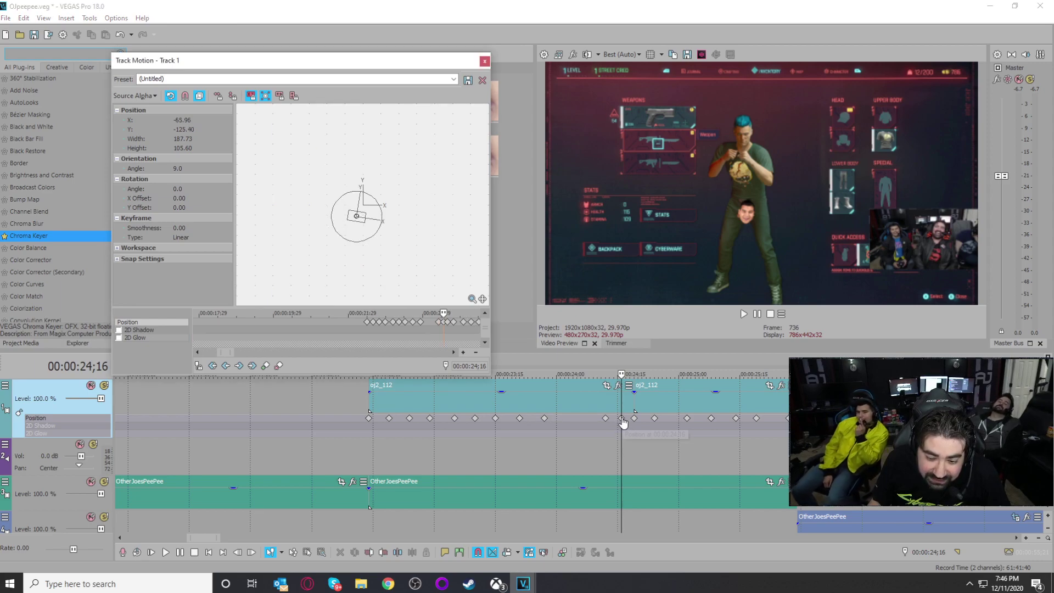
pyautogui.scroll(3, 379, 258)
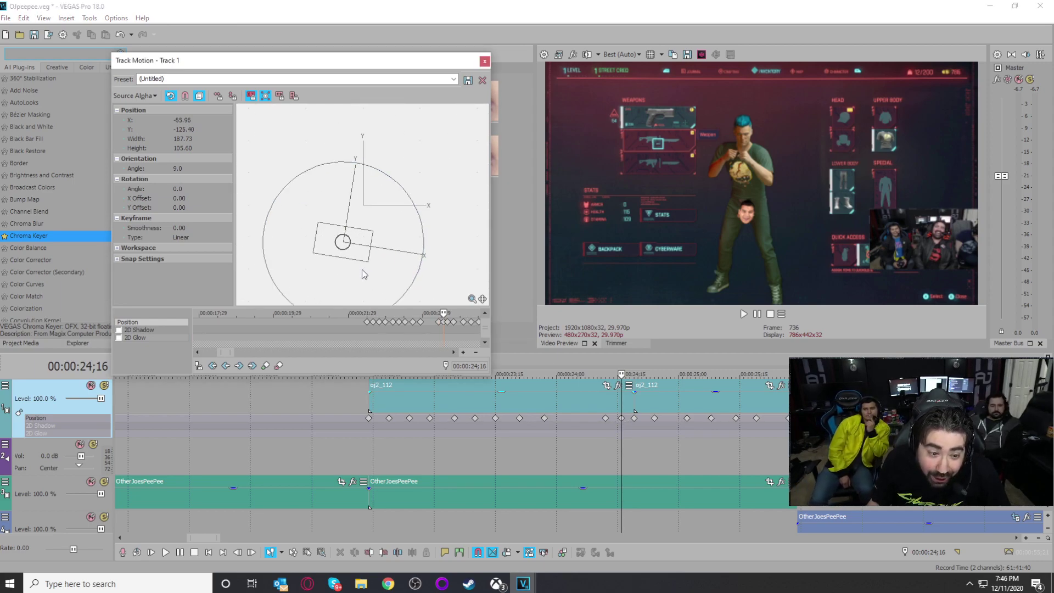
pyautogui.moveTo(365, 259); pyautogui.dragTo(357, 258)
# Step: Check the face placement up to 00:00:25:19, close the Track Motion window, and bring the whole timeline into view
pyautogui.moveTo(619, 441); pyautogui.dragTo(758, 453)
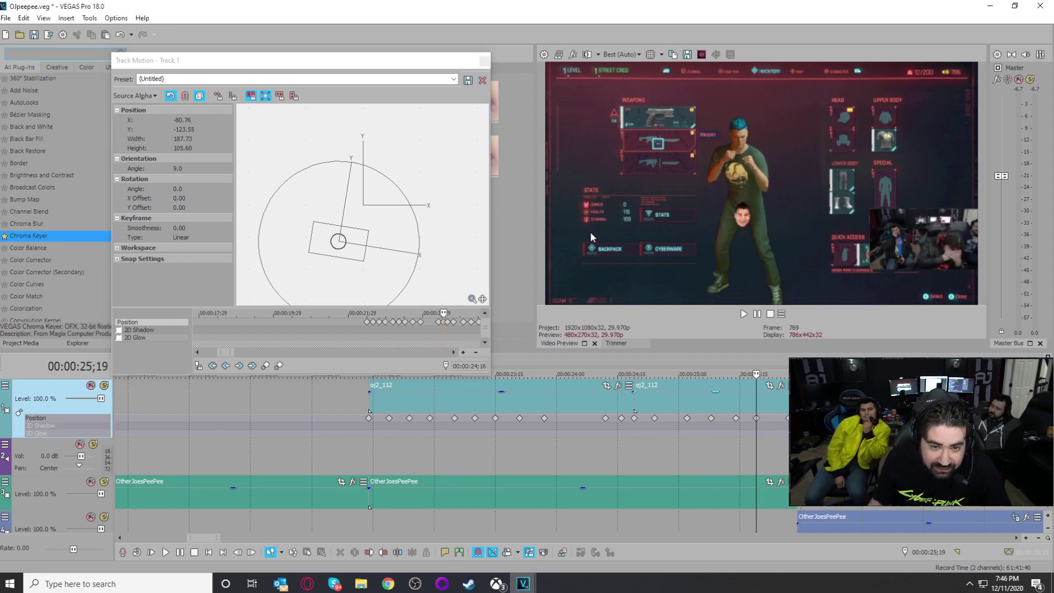
pyautogui.click(484, 60)
pyautogui.scroll(-18, 619, 411)
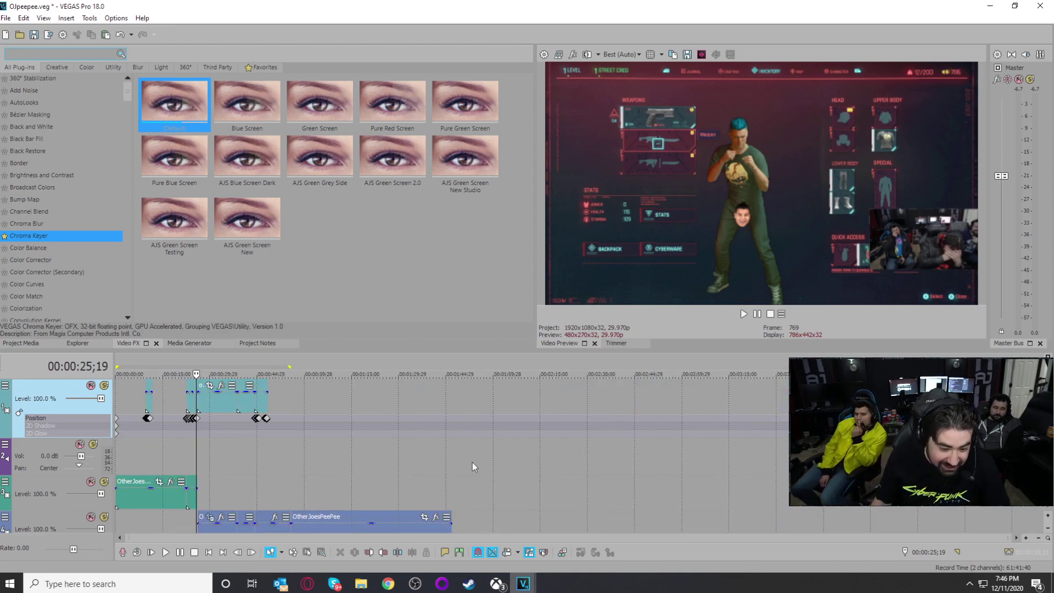
# Step: Play back the OtherJoesPeePee edit from the start of the first face image event to check the overlay
pyautogui.scroll(1, 226, 453)
pyautogui.click(206, 455)
pyautogui.scroll(6, 221, 453)
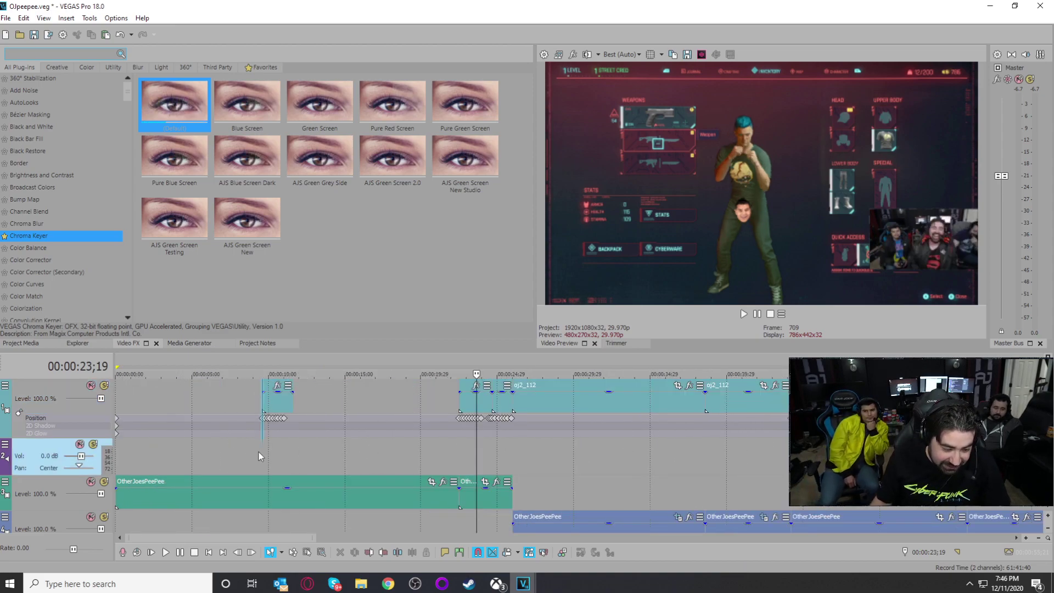
pyautogui.click(263, 453)
pyautogui.press('space')
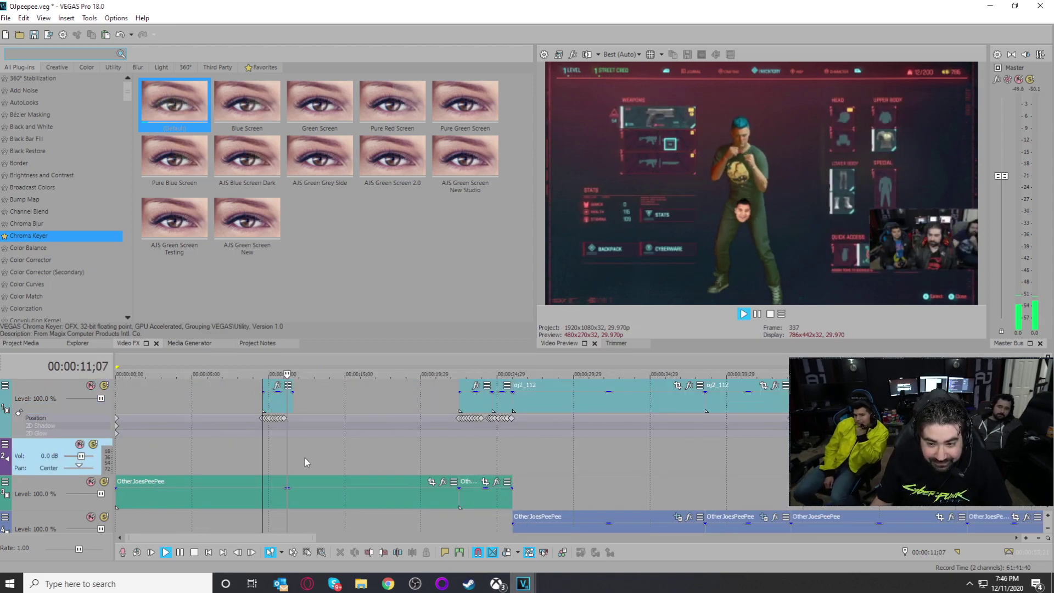
pyautogui.scroll(-3, 341, 462)
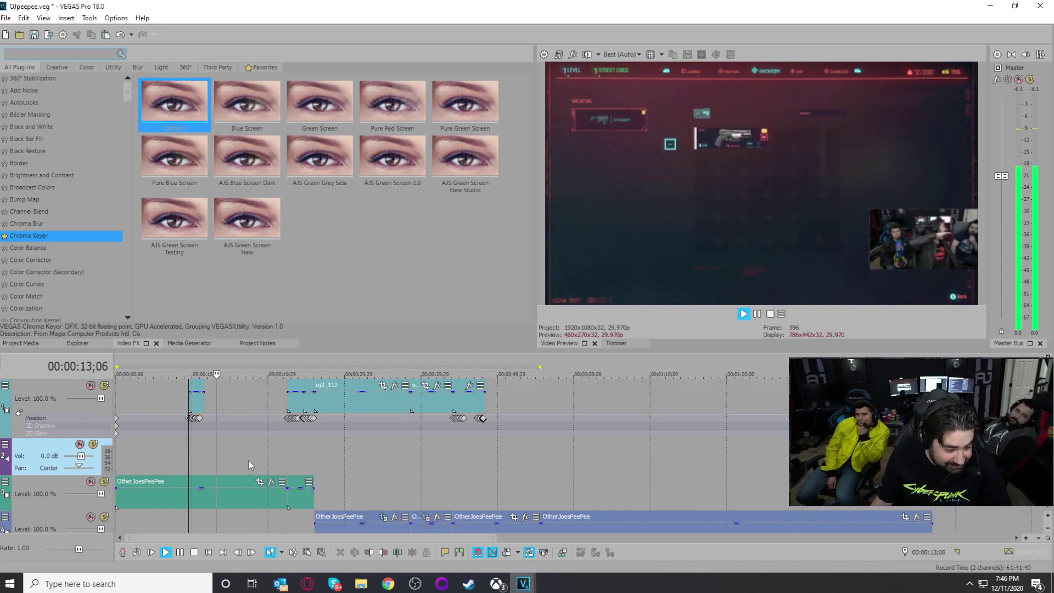
# Step: Select the timeline range from 00:00:00:00 to 00:00:55:21 and save the project
pyautogui.scroll(3, 236, 460)
pyautogui.click(117, 455)
pyautogui.scroll(-3, 230, 465)
pyautogui.keyDown('shift'); pyautogui.click(537, 487); pyautogui.keyUp('shift')
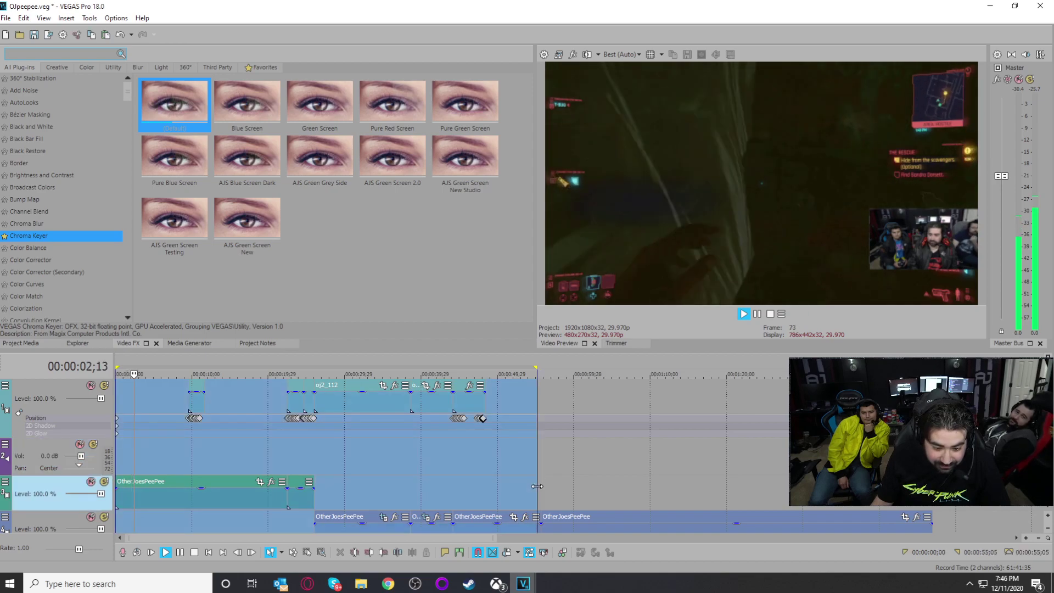
pyautogui.moveTo(537, 487); pyautogui.dragTo(541, 487)
pyautogui.press('space')
pyautogui.hotkey('ctrl', 's')
# Step: Try to render the selected range as OJpeepee_PREFX.mp4 using MAGIX AVC/AAC MP4, Internet HD 1080p 29.97 fps, and cancel the render
pyautogui.click(6, 19)
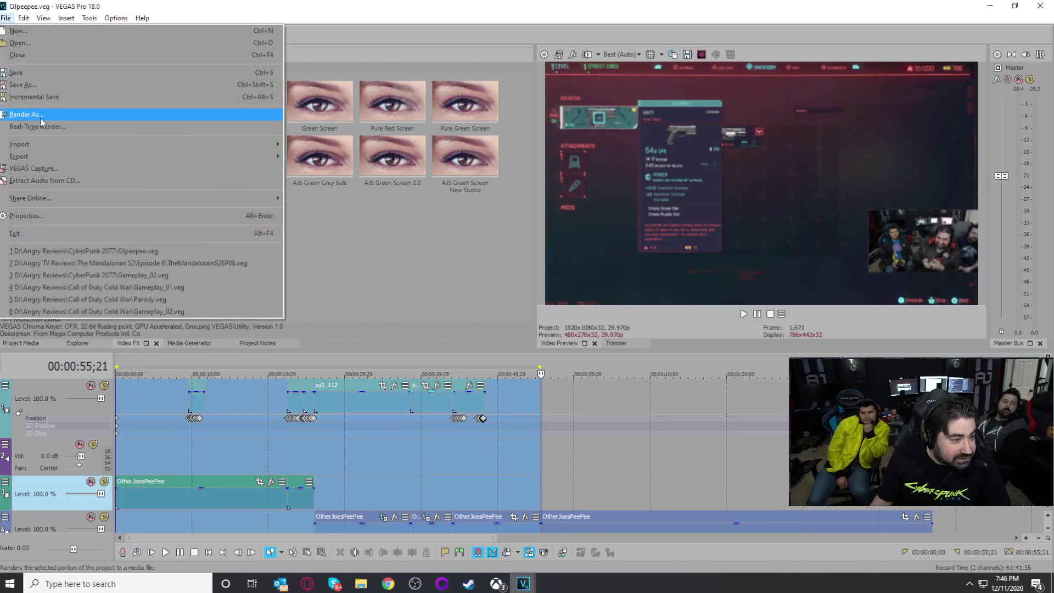
pyautogui.click(57, 130)
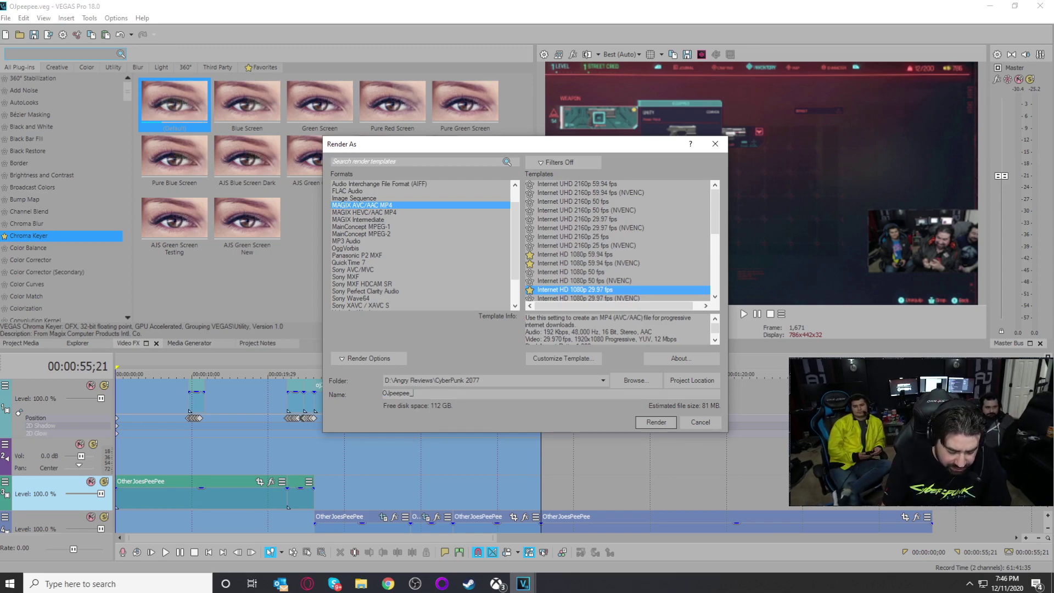
pyautogui.click(657, 423)
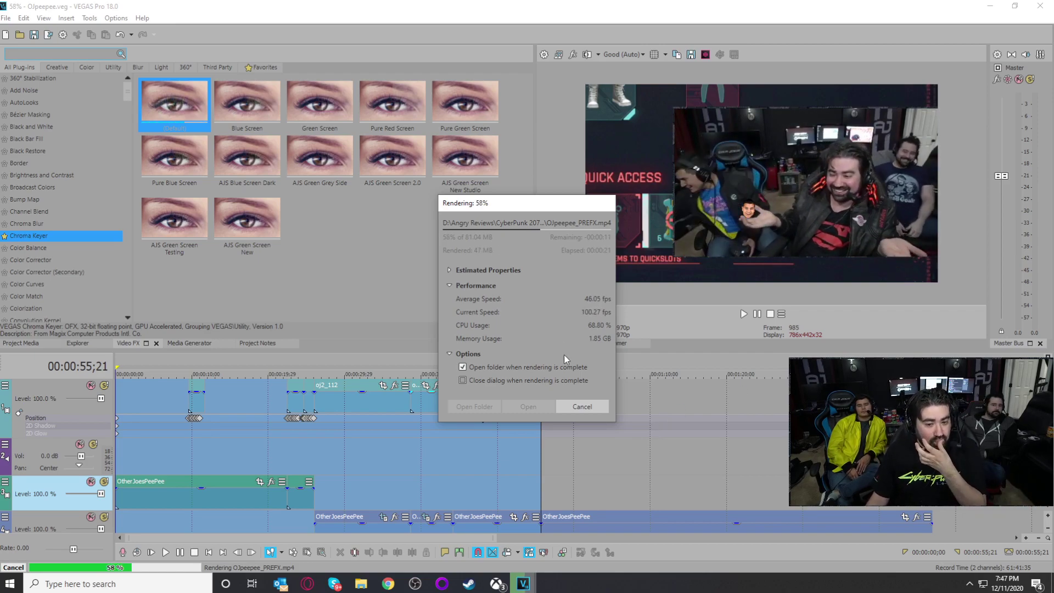
pyautogui.click(584, 409)
pyautogui.click(561, 326)
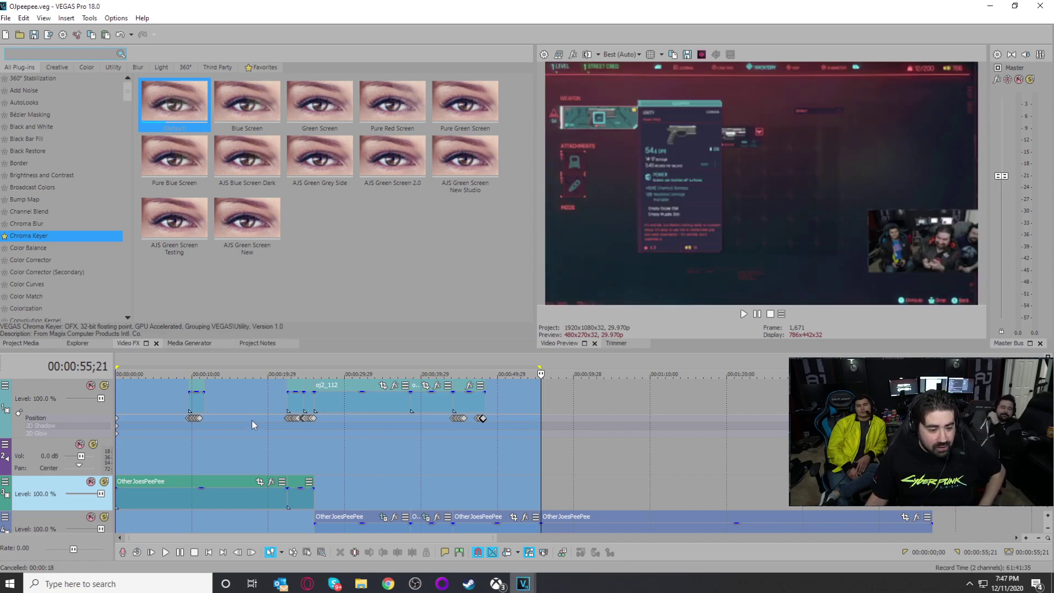
# Step: Delete the two oj2_112 face image events that cover the webcam close-up section before 00:00:44:05 on track 1
pyautogui.scroll(3, 278, 416)
pyautogui.click(687, 456)
pyautogui.scroll(-1, 680, 454)
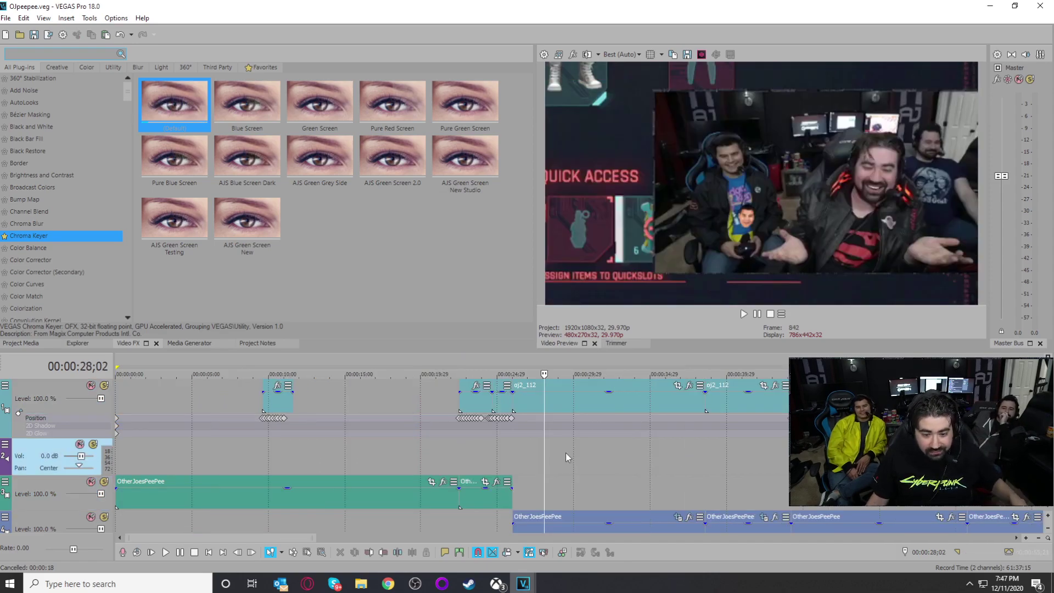
pyautogui.moveTo(544, 453); pyautogui.dragTo(788, 456)
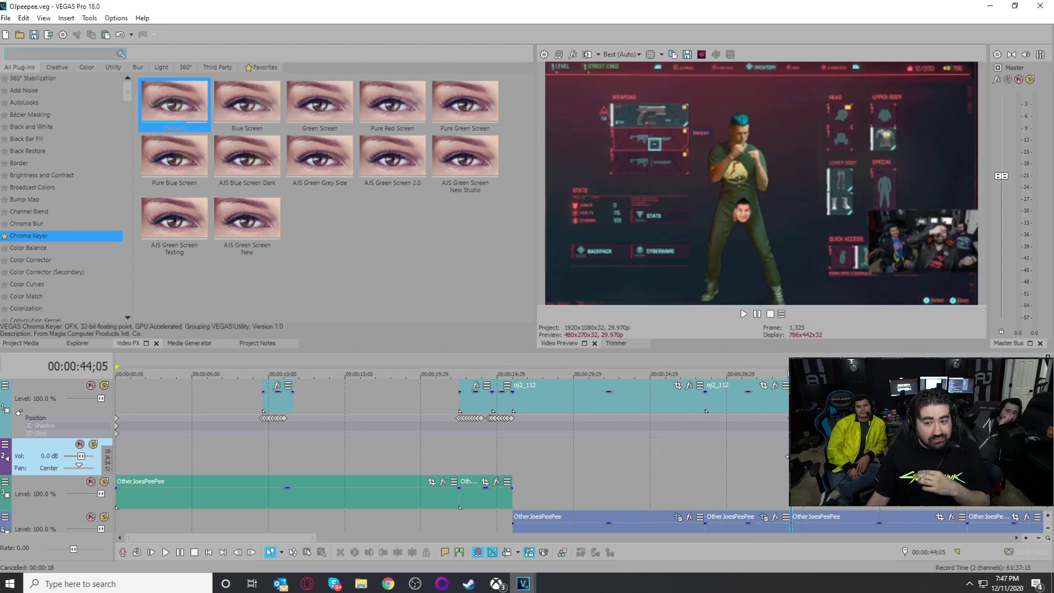
pyautogui.click(733, 405)
pyautogui.click(645, 407)
pyautogui.press('Delete')
pyautogui.click(732, 407)
pyautogui.press('Delete')
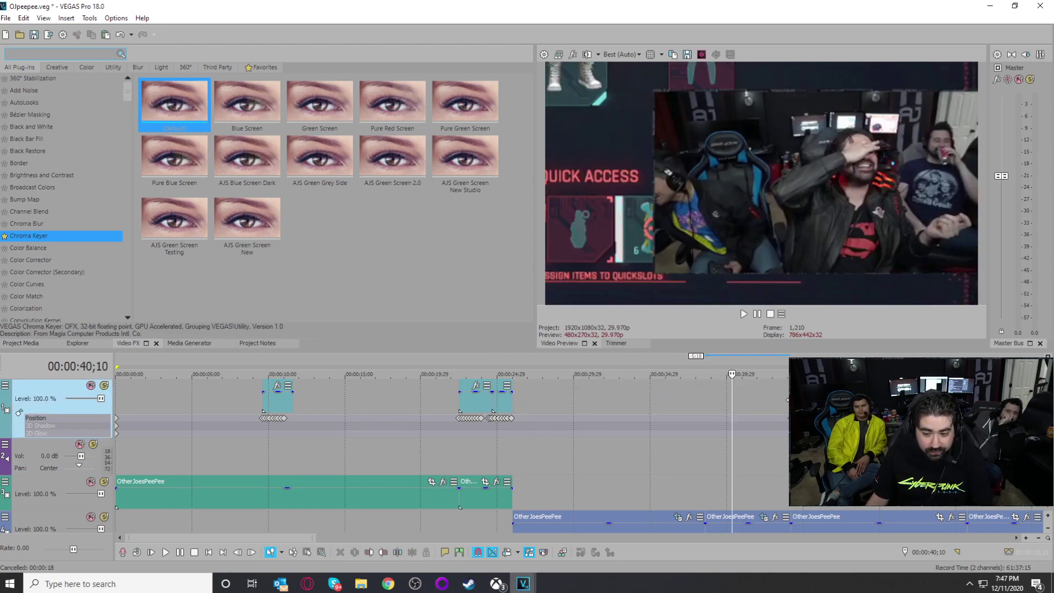
# Step: Extend the start of the remaining last face image event back to 00:00:44:02
pyautogui.click(791, 402)
pyautogui.scroll(8, 612, 423)
pyautogui.moveTo(571, 401); pyautogui.dragTo(507, 401)
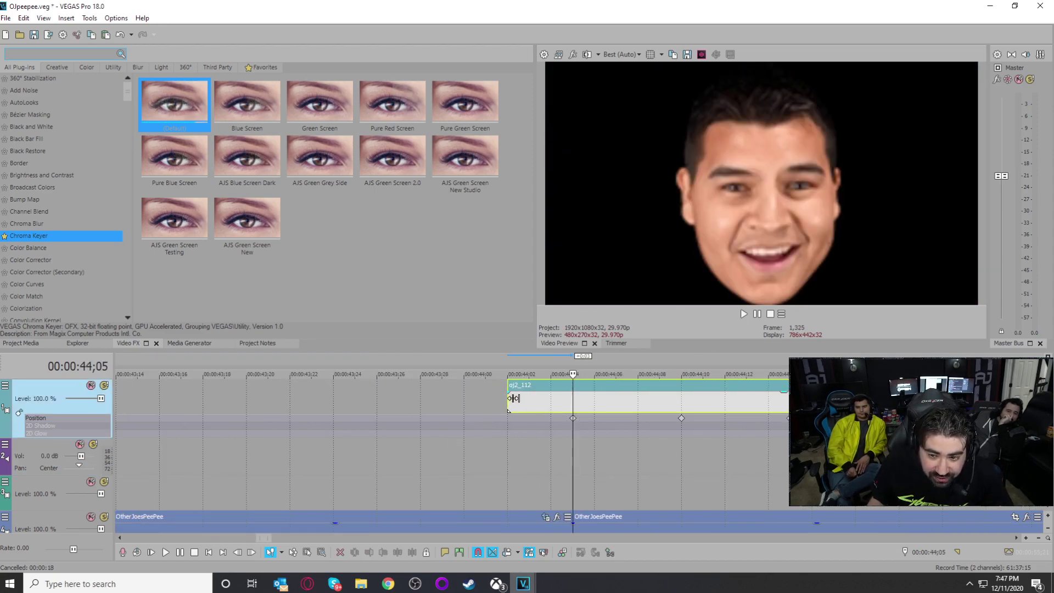
# Step: Move the face image to X -105.76, Y -125.33 at the 00:00:44:05 position keyframe and play the transition back
pyautogui.doubleClick(573, 420)
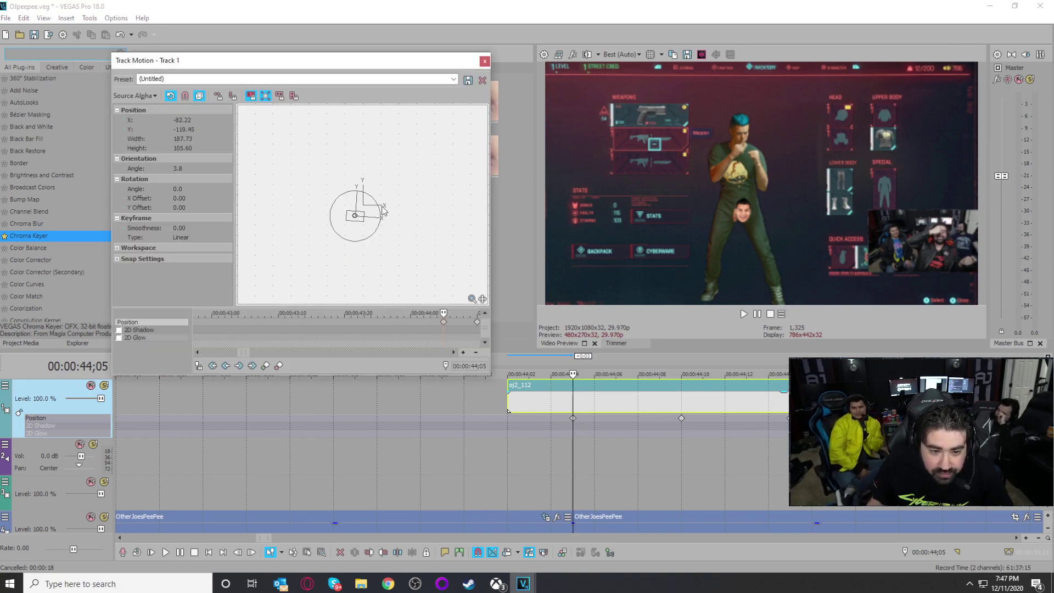
pyautogui.moveTo(366, 216); pyautogui.dragTo(359, 224)
pyautogui.click(490, 457)
pyautogui.press('space')
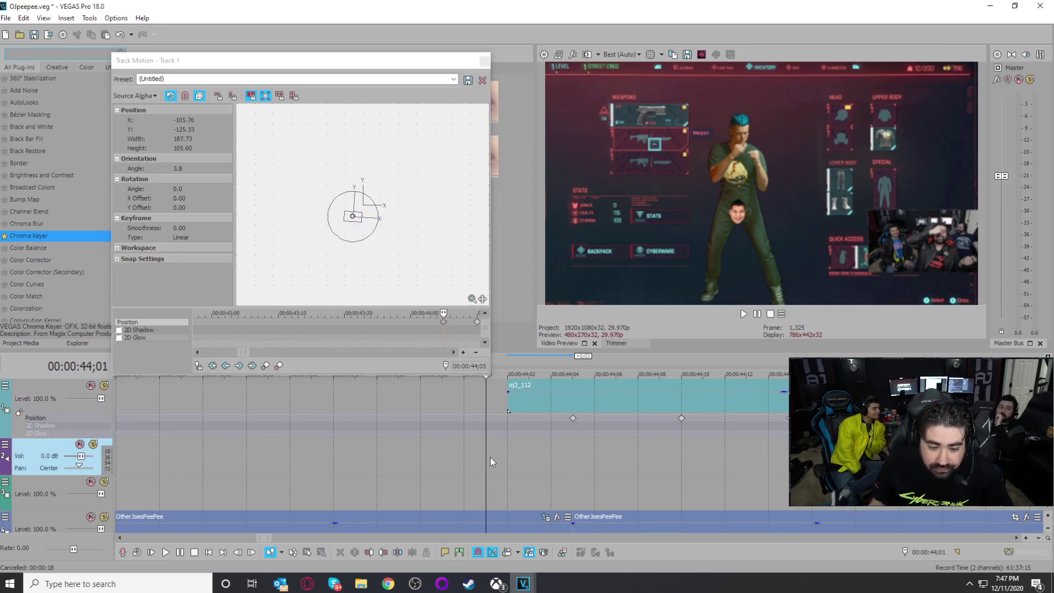
pyautogui.press('space')
pyautogui.scroll(-2, 536, 449)
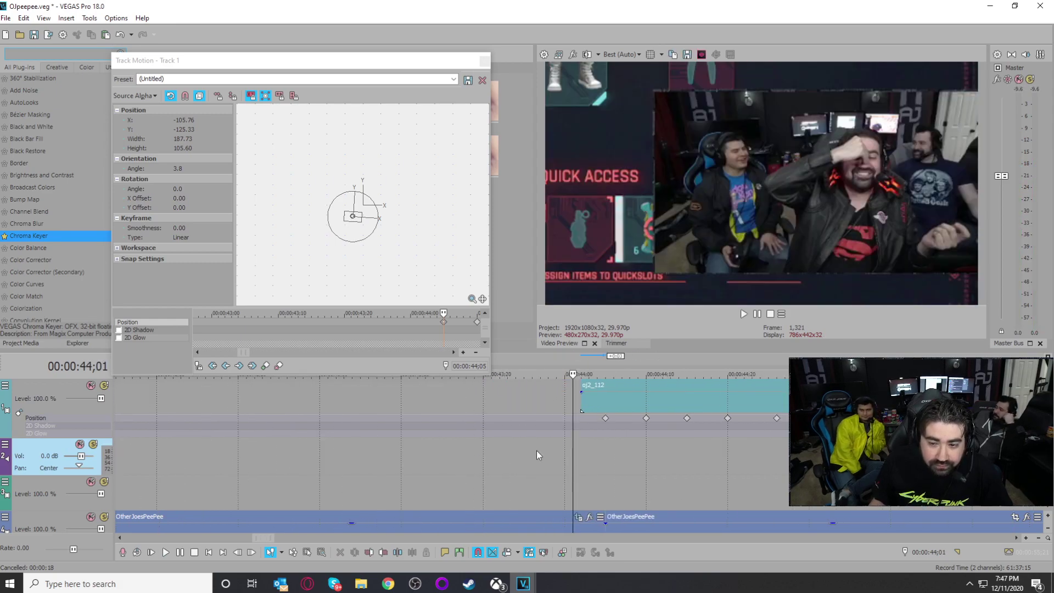
# Step: Move the face image to X -107.50, Y -140.13 at the 00:00:44:10 position keyframe
pyautogui.moveTo(574, 443); pyautogui.dragTo(637, 447)
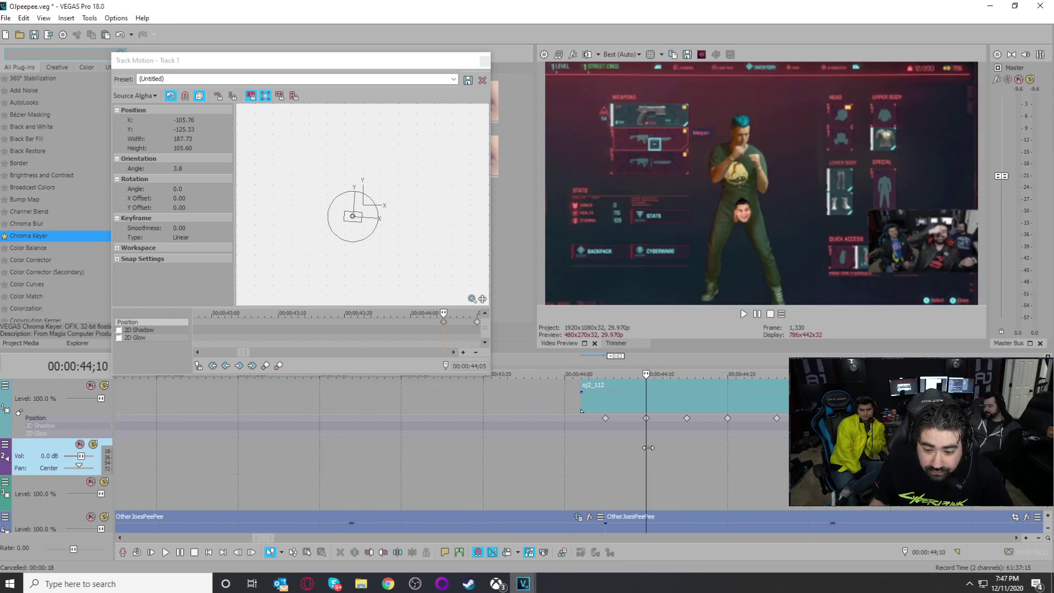
pyautogui.doubleClick(647, 420)
pyautogui.doubleClick(647, 421)
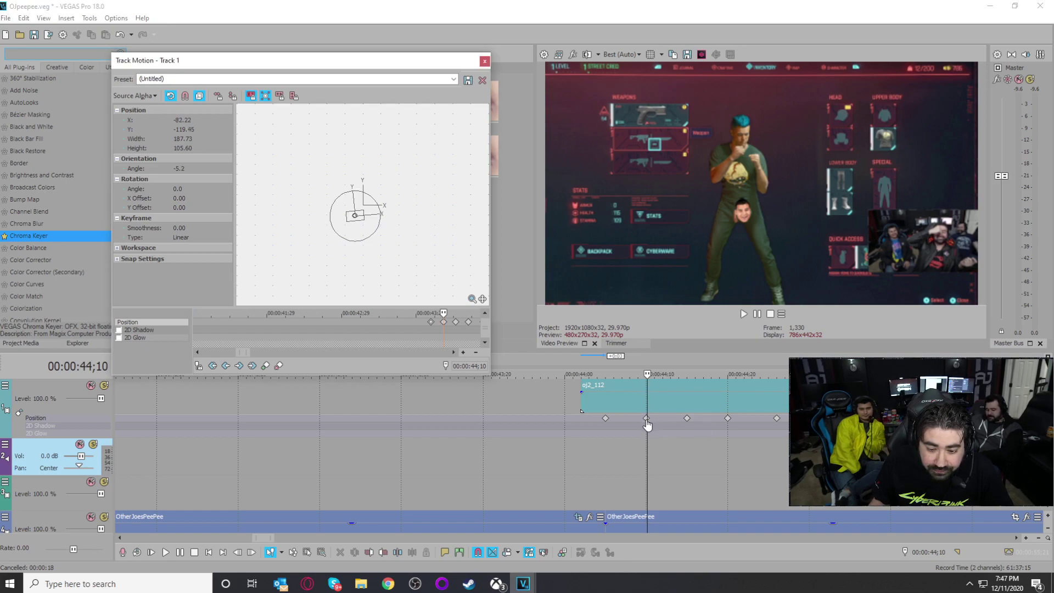
pyautogui.scroll(3, 353, 223)
pyautogui.moveTo(359, 235); pyautogui.dragTo(352, 241)
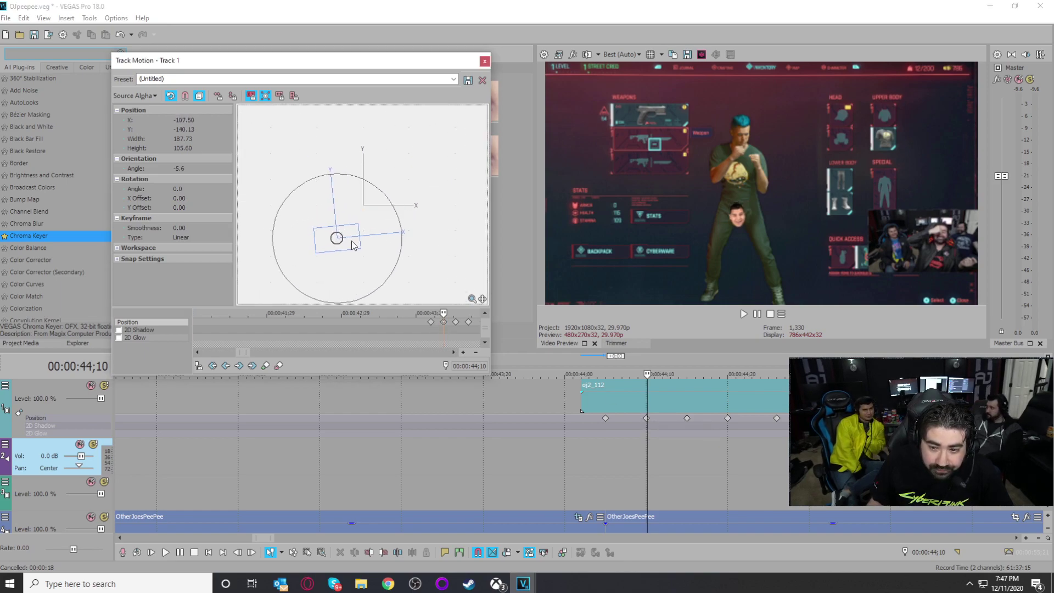
# Step: Inspect the 00:00:44:15 position keyframe and play the face animation back from 00:00:44:05
pyautogui.click(687, 420)
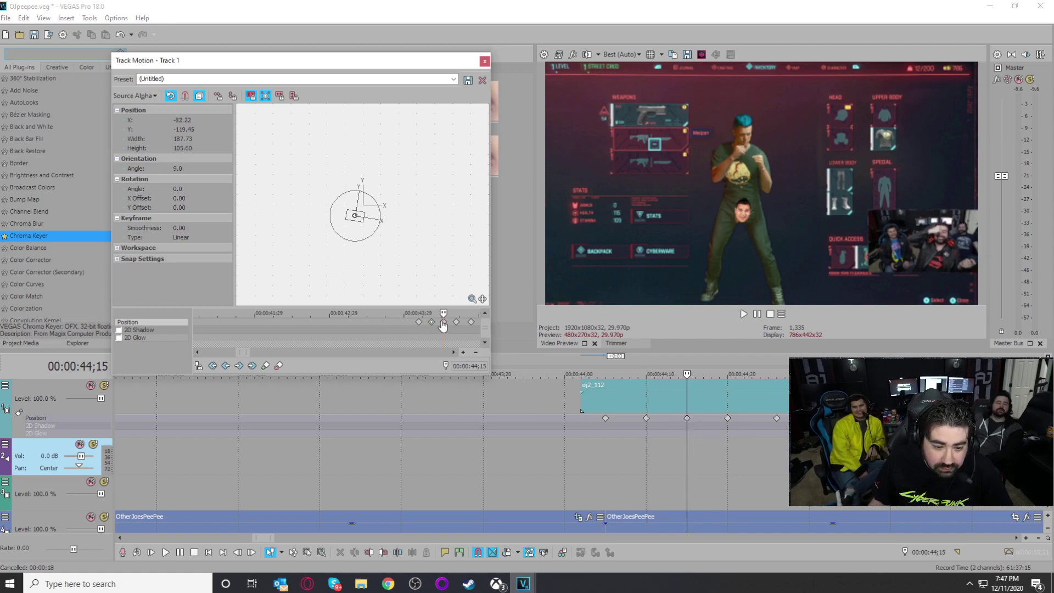
pyautogui.click(608, 465)
pyautogui.press('space')
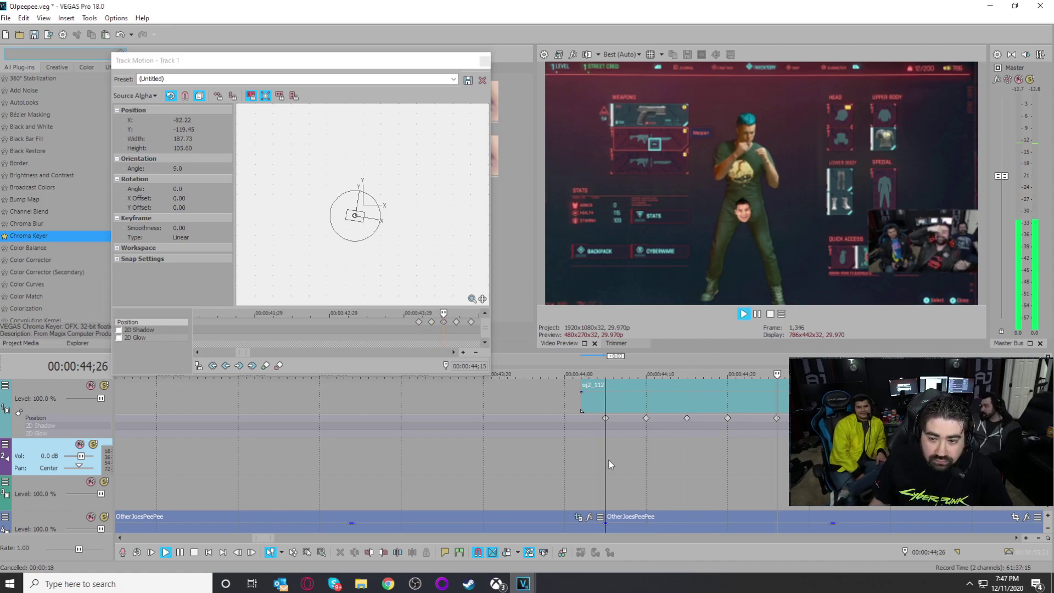
pyautogui.scroll(-4, 629, 460)
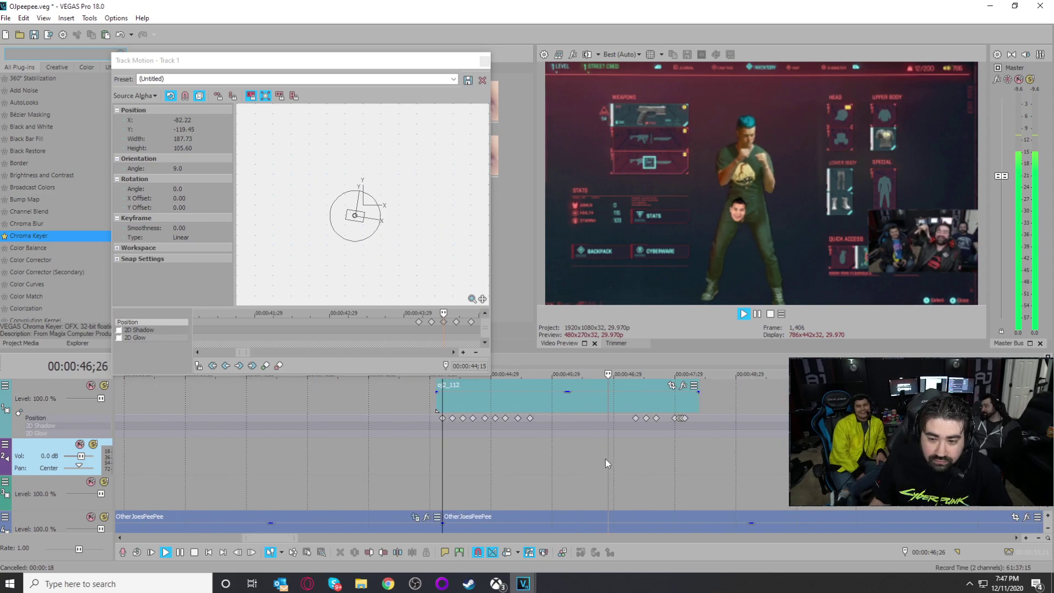
# Step: Move the face image to X -99.87, Y -131.22 at the 00:00:45:06 position keyframe
pyautogui.moveTo(476, 439); pyautogui.dragTo(539, 440)
pyautogui.click(492, 437)
pyautogui.scroll(6, 566, 460)
pyautogui.click(444, 332)
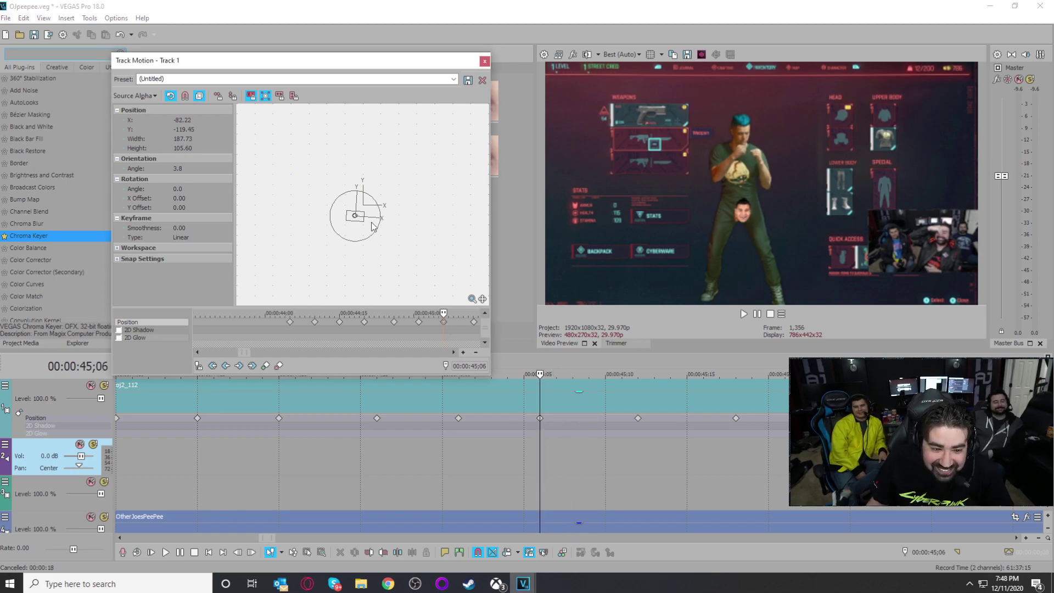
pyautogui.moveTo(361, 225); pyautogui.dragTo(360, 227)
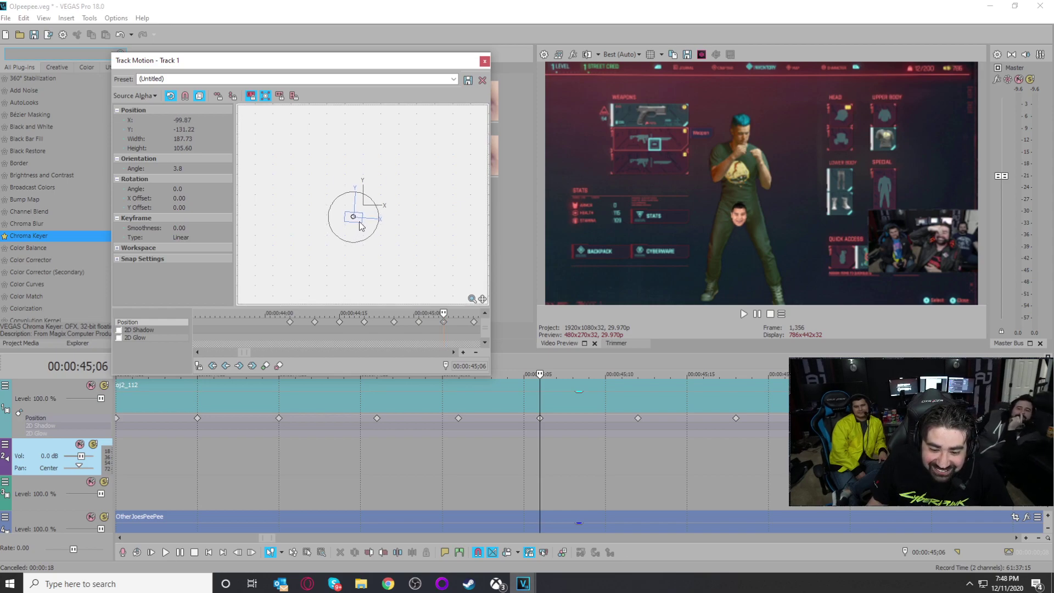
# Step: Move the face image to X -95.42, Y -145.85 at the 00:00:45:12 position keyframe
pyautogui.click(631, 454)
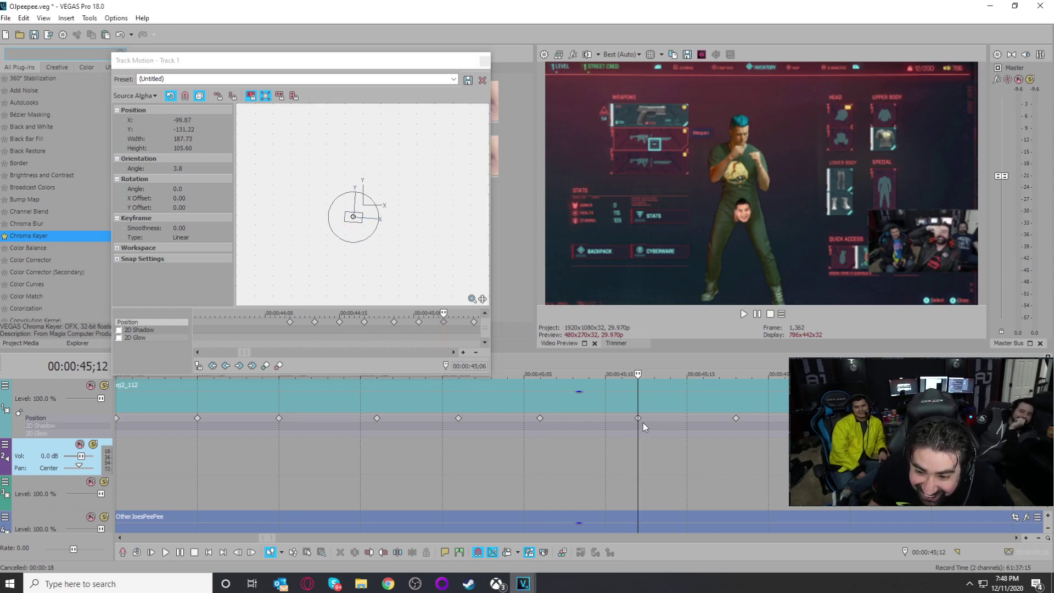
pyautogui.scroll(3, 369, 235)
pyautogui.moveTo(360, 226); pyautogui.dragTo(359, 231)
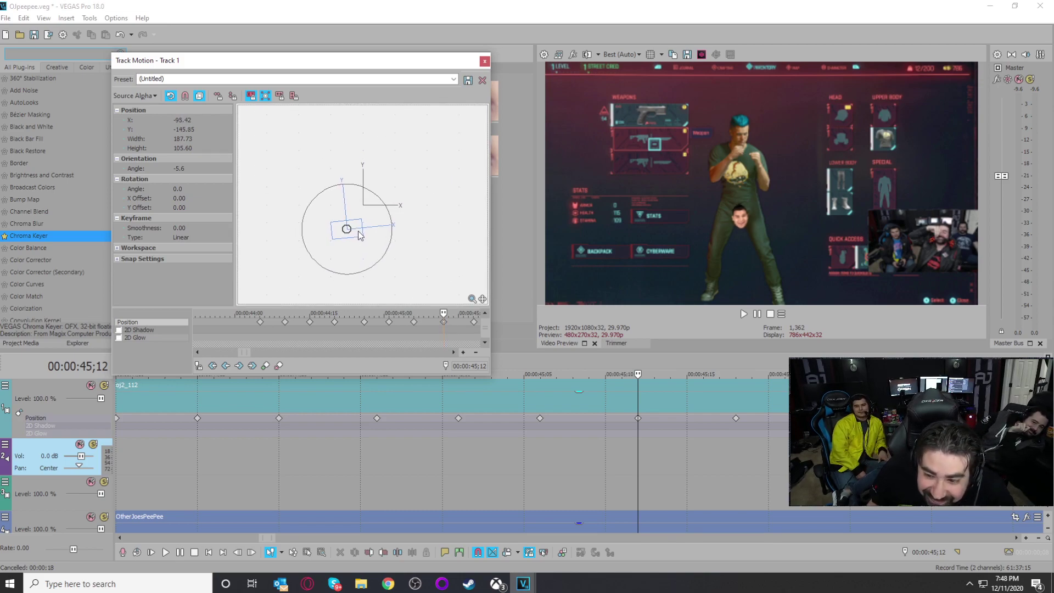
# Step: Move the face image to X -84.51, Y -140.13 at the 00:00:45:18 position keyframe
pyautogui.click(737, 419)
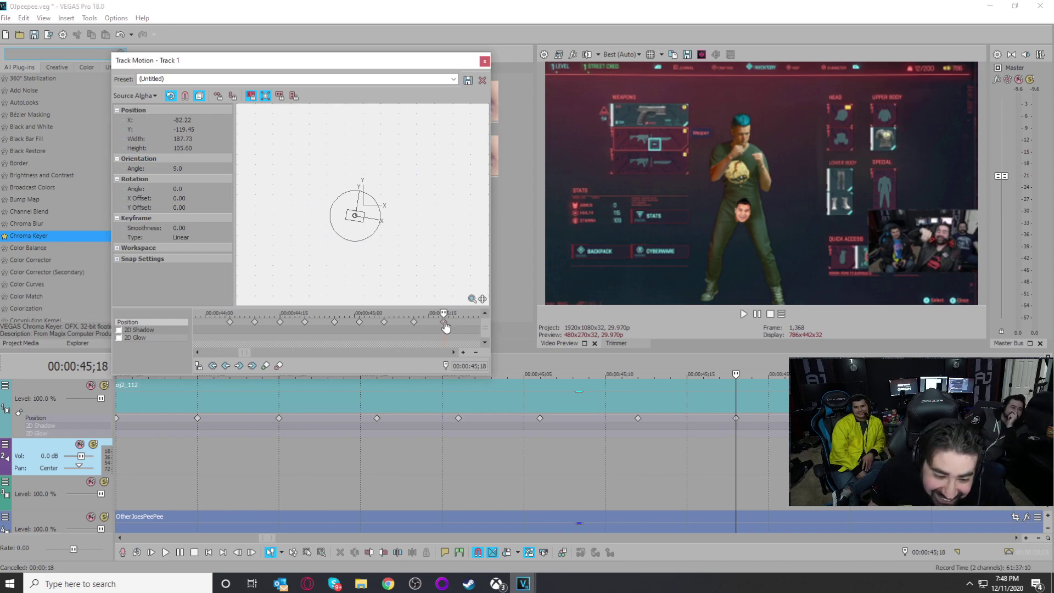
pyautogui.scroll(3, 376, 254)
pyautogui.moveTo(354, 240); pyautogui.dragTo(354, 247)
# Step: Add a track 1 position keyframe at 00:00:46:23, nudge the face image onto the character, and play it back
pyautogui.scroll(-4, 735, 413)
pyautogui.press('space')
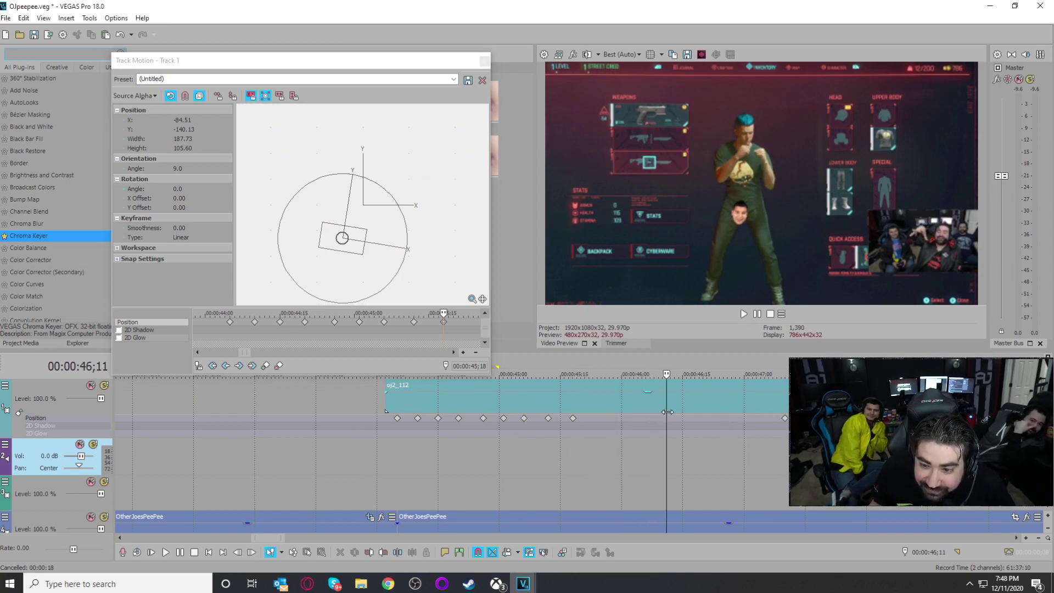
pyautogui.moveTo(724, 414); pyautogui.dragTo(716, 414)
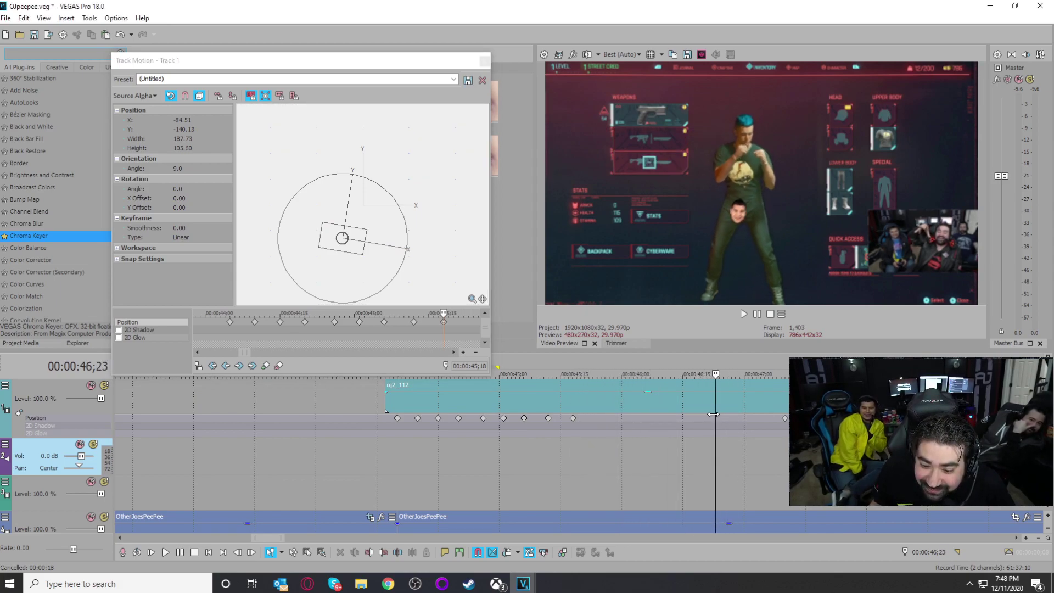
pyautogui.doubleClick(716, 417)
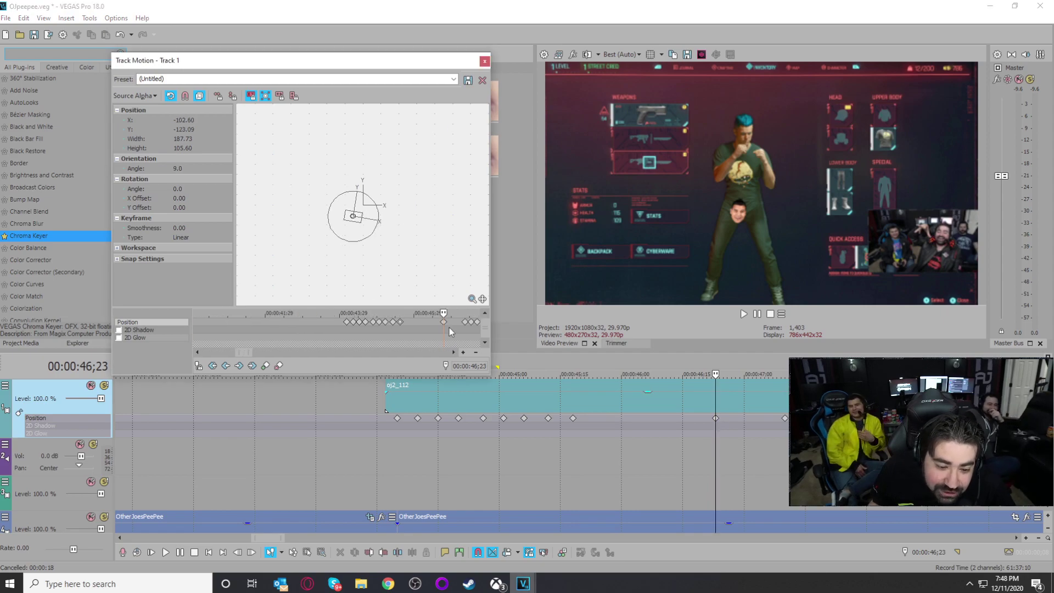
pyautogui.scroll(2, 364, 256)
pyautogui.moveTo(357, 235); pyautogui.dragTo(362, 240)
pyautogui.press('space')
pyautogui.press('space')
# Step: Add a position keyframe at 00:00:47:00 and place the face image at X -74.33, Y -143.02
pyautogui.moveTo(717, 402); pyautogui.dragTo(744, 402)
pyautogui.click(745, 420)
pyautogui.doubleClick(744, 418)
pyautogui.scroll(4, 362, 253)
pyautogui.moveTo(361, 254); pyautogui.dragTo(362, 254)
# Step: Check the face placement through to 00:00:48:09 and close the Track Motion window
pyautogui.moveTo(744, 395); pyautogui.dragTo(903, 401)
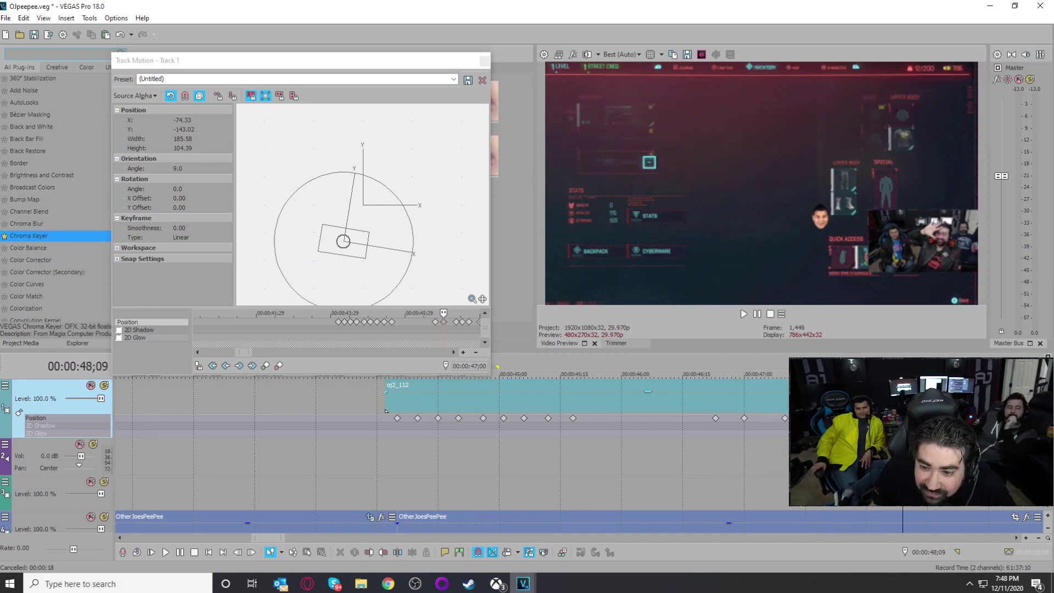
pyautogui.click(485, 61)
pyautogui.scroll(-6, 716, 473)
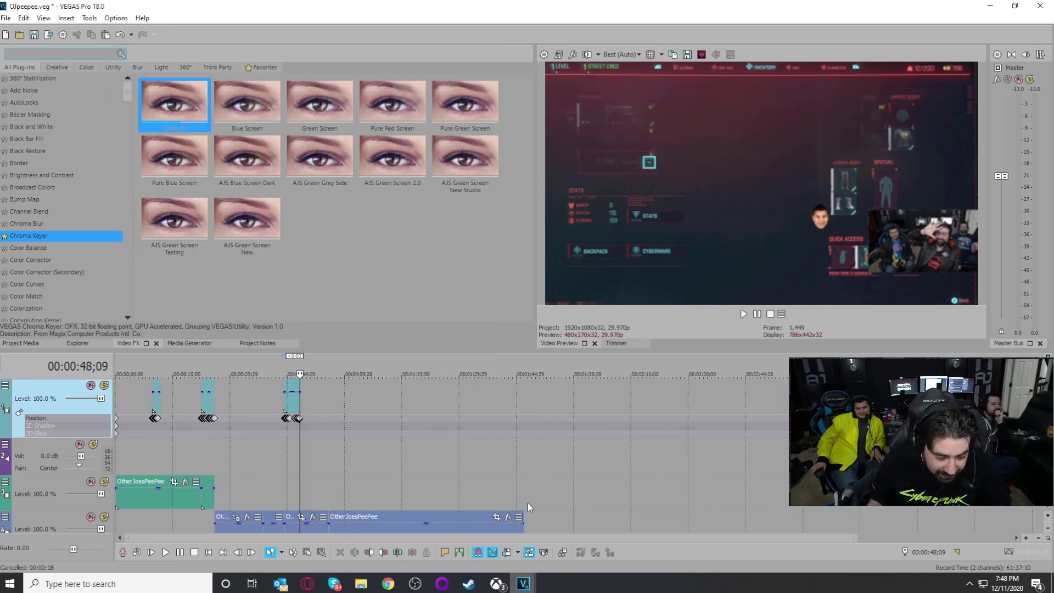
# Step: Select the timeline range for rendering from 00:00:00:00 to the cut at 00:00:55:21
pyautogui.click(329, 491)
pyautogui.keyDown('shift'); pyautogui.click(120, 463); pyautogui.keyUp('shift')
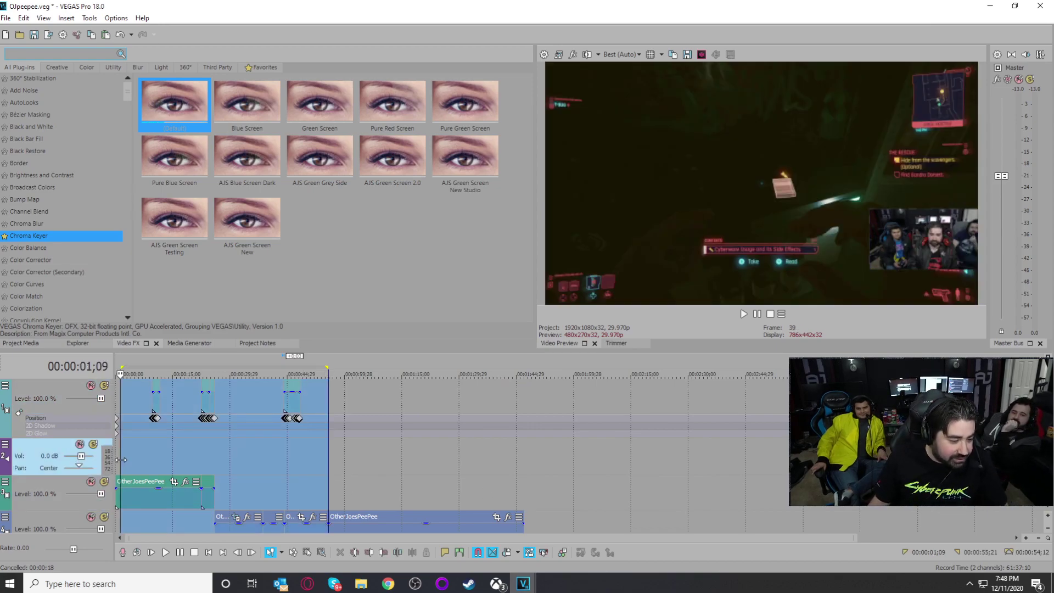
pyautogui.scroll(1, 148, 467)
pyautogui.scroll(2, 148, 470)
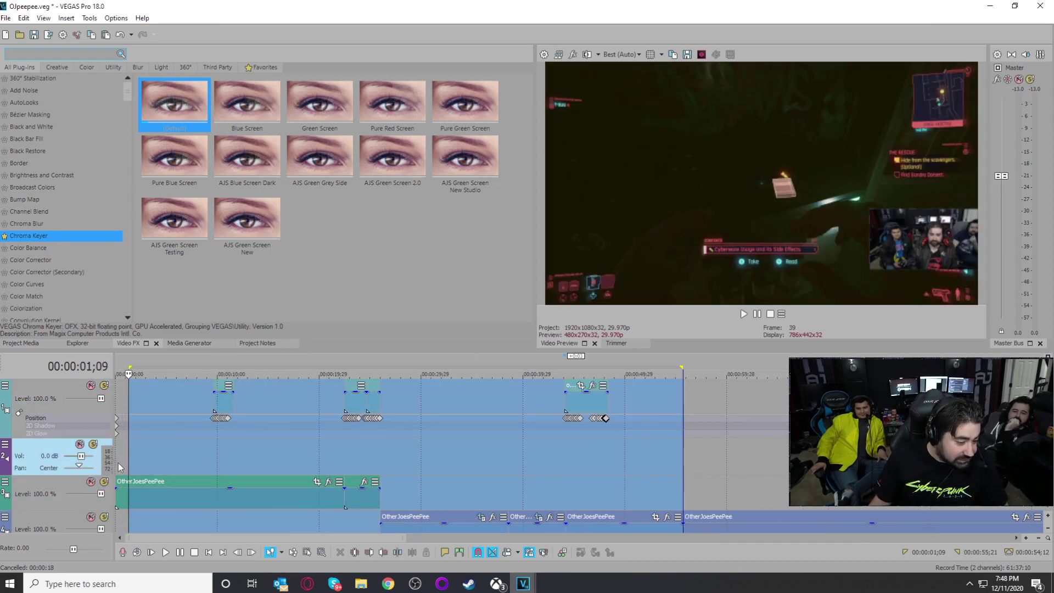
pyautogui.keyDown('shift'); pyautogui.click(118, 459); pyautogui.keyUp('shift')
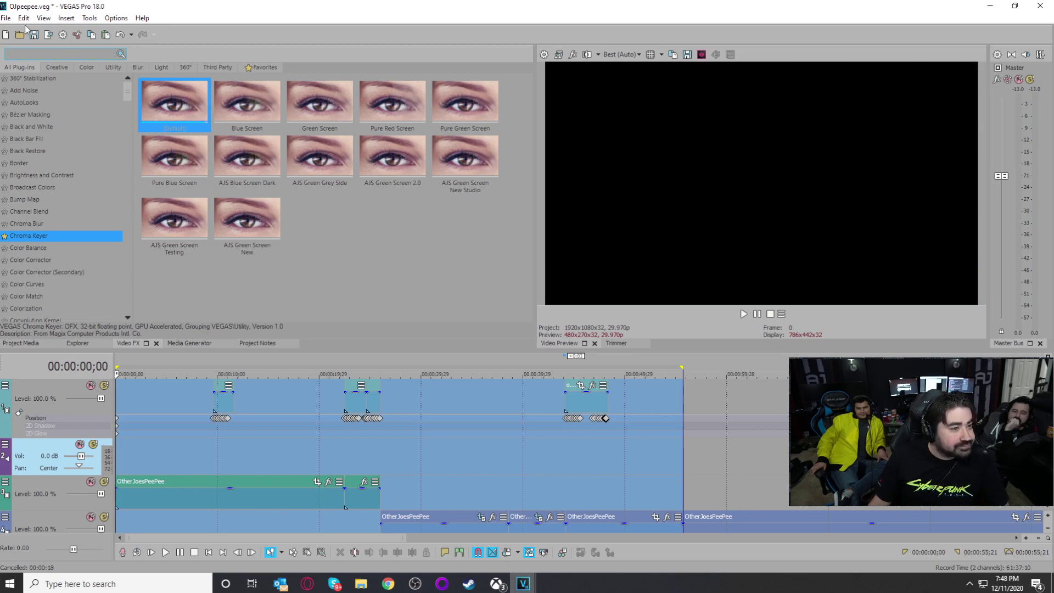
# Step: Save the project and render the selected range as OJpeepeeFINAL to the CyberPunk 2077 folder in MAGIX AVC/AAC MP4, Internet HD 1080p 29.97 fps
pyautogui.click(37, 38)
pyautogui.click(5, 18)
pyautogui.click(22, 144)
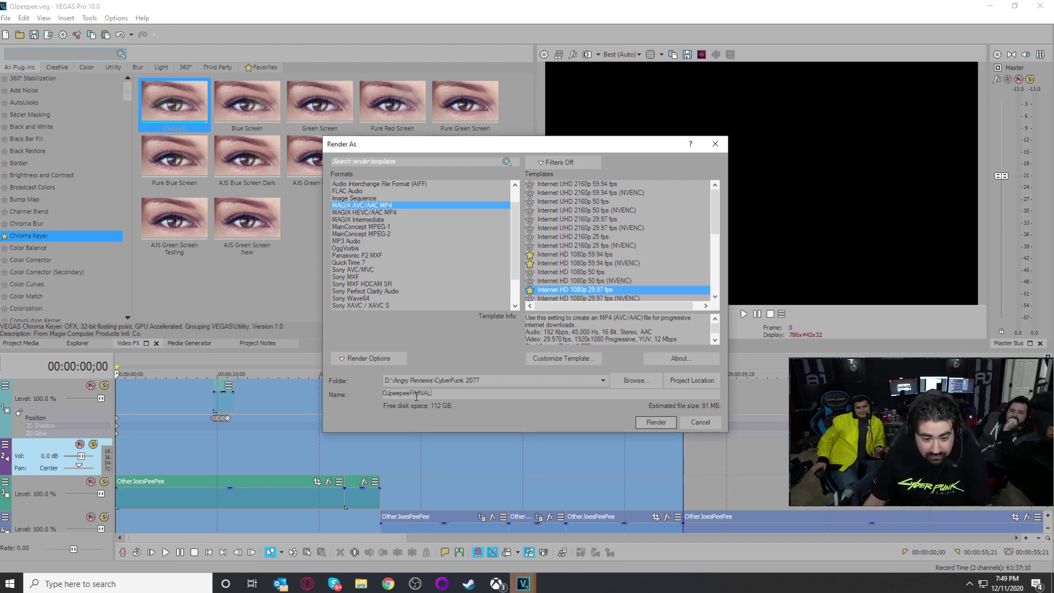
pyautogui.click(671, 422)
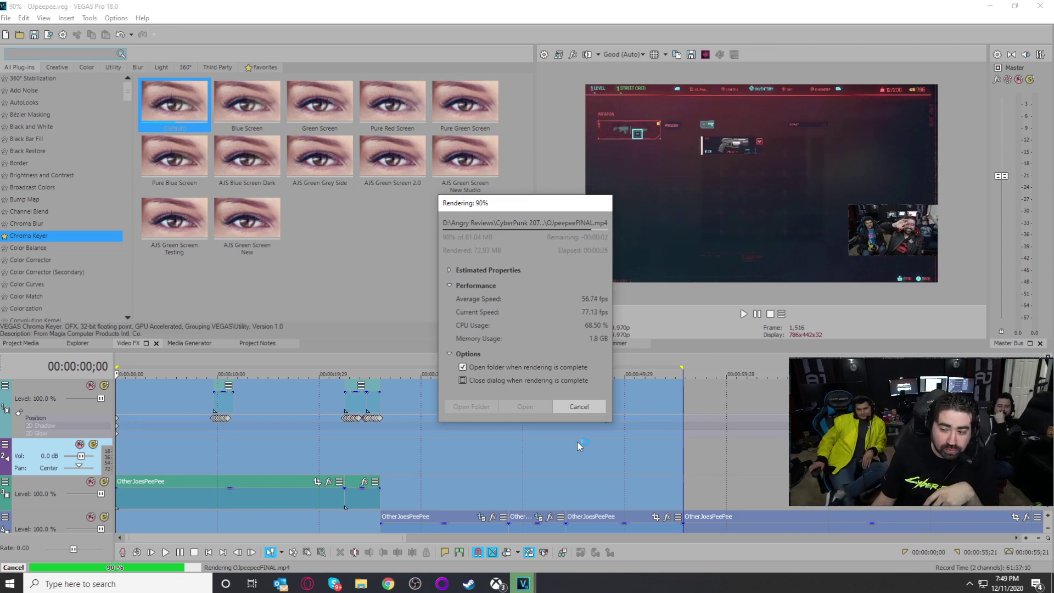
pyautogui.click(542, 385)
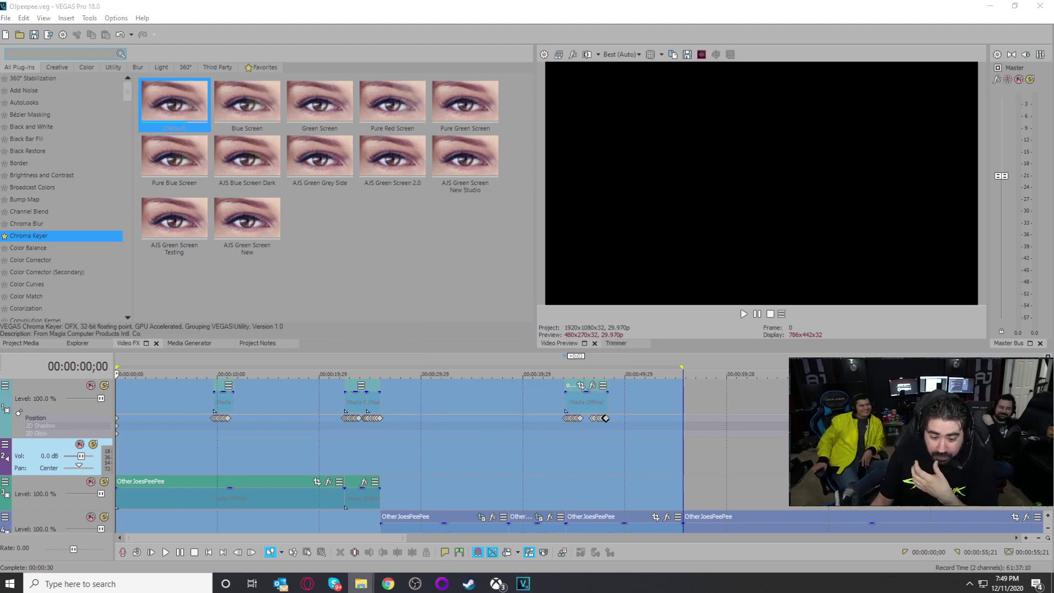
# Step: Launch another VEGAS Pro window with an empty project
pyautogui.moveTo(523, 582)
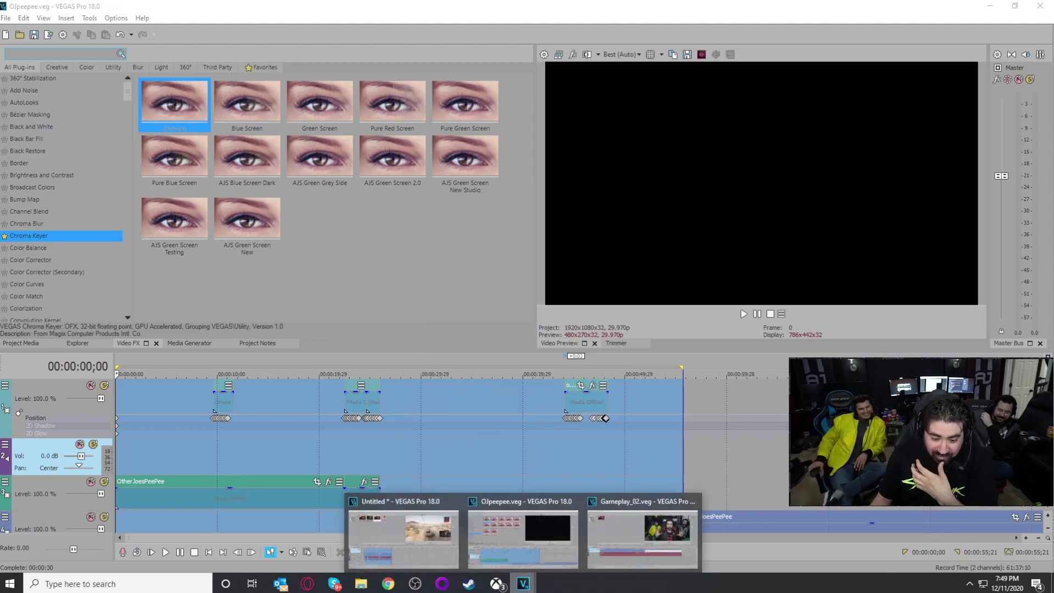
pyautogui.rightClick(528, 584)
pyautogui.click(534, 520)
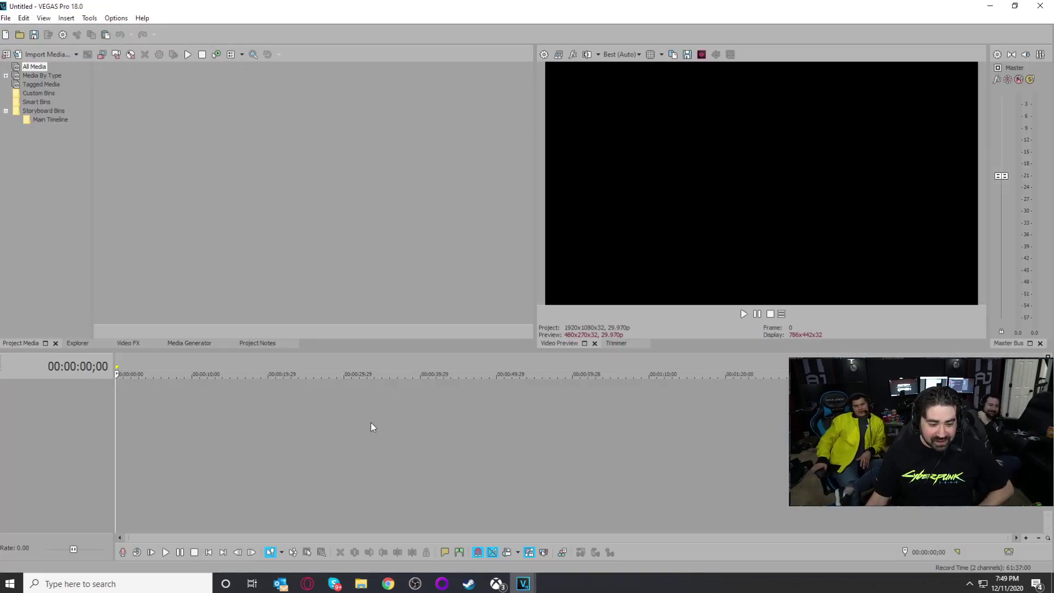
# Step: Switch to the untitled montage project and place OJpeepeeFINAL.mp4 on tracks 2 and 3 past the last Gameplay_02 clip, at about 00:10:56
pyautogui.click(498, 583)
pyautogui.click(523, 584)
pyautogui.moveTo(523, 584)
pyautogui.moveTo(506, 559)
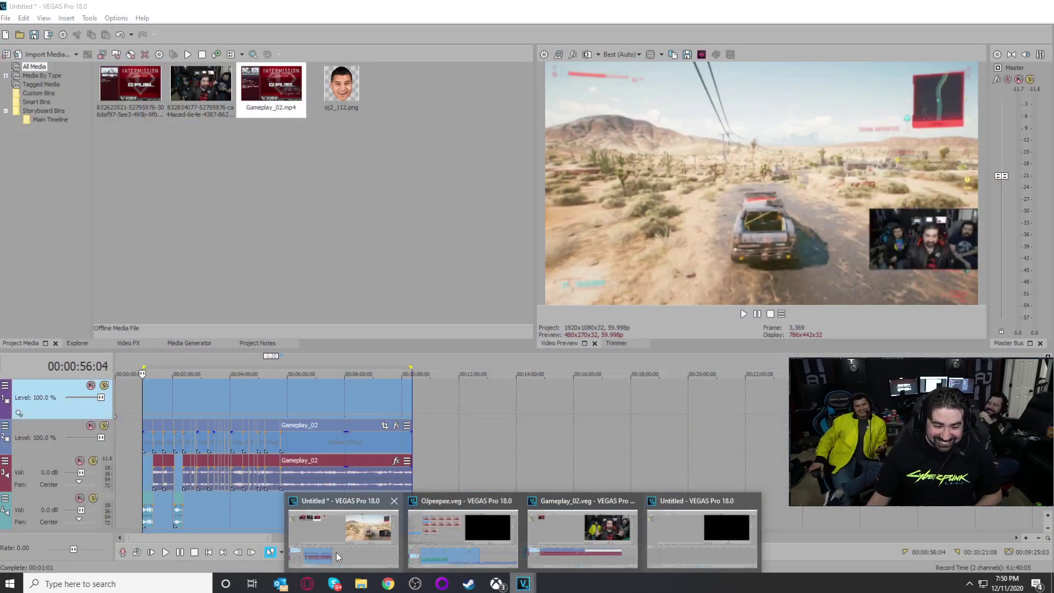
pyautogui.click(336, 552)
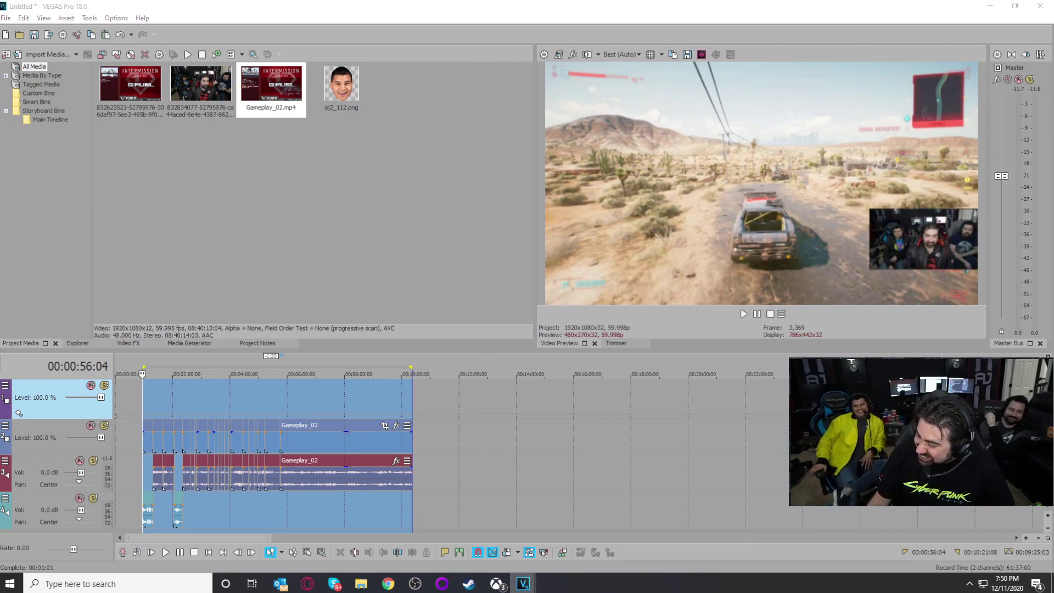
pyautogui.moveTo(429, 456); pyautogui.dragTo(434, 452)
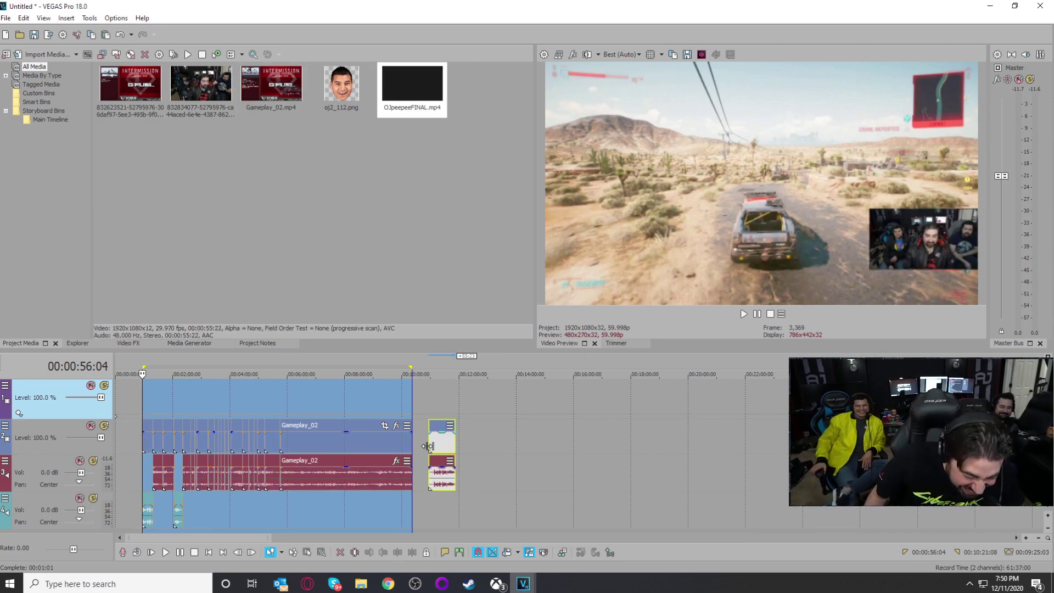
pyautogui.click(428, 445)
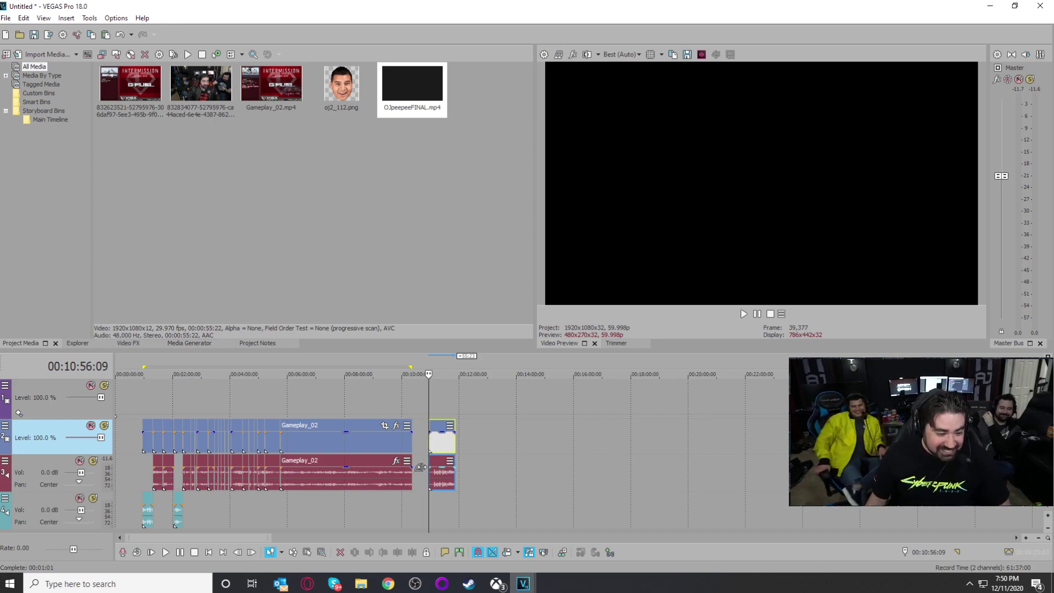
# Step: Play the desert driving clip that opens the montage and move it past the OJpeepeeFINAL clip, to about 00:12:24
pyautogui.click(143, 471)
pyautogui.press('space')
pyautogui.scroll(4, 142, 471)
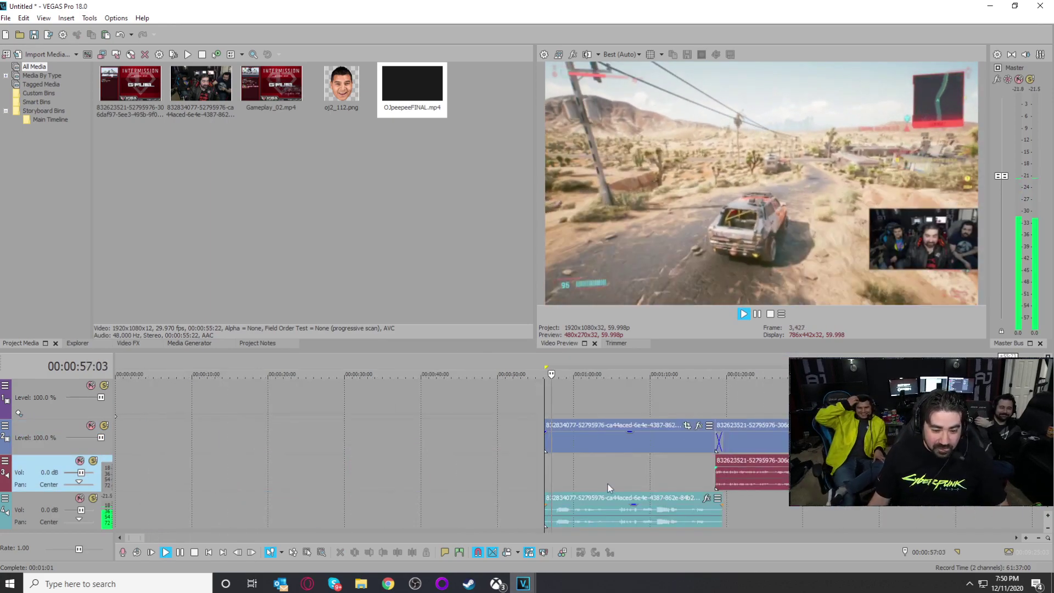
pyautogui.scroll(-1, 608, 484)
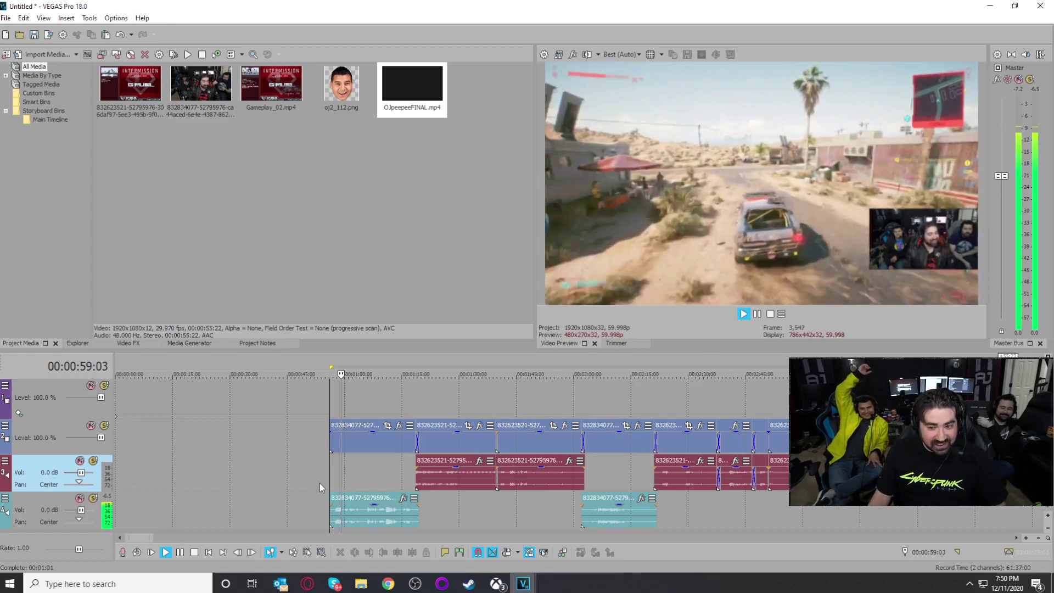
pyautogui.click(408, 483)
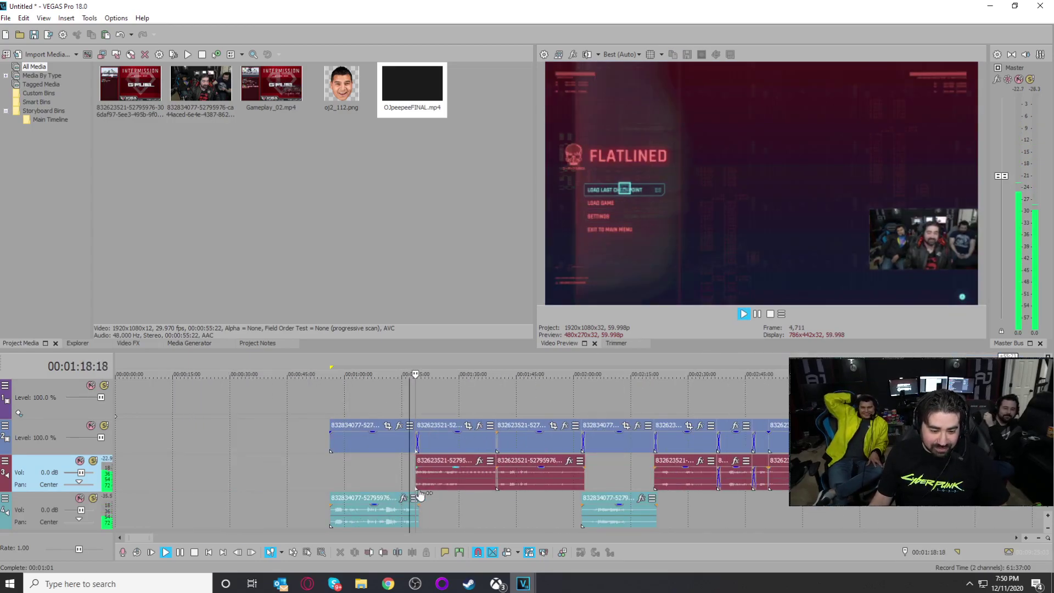
pyautogui.scroll(-2, 336, 479)
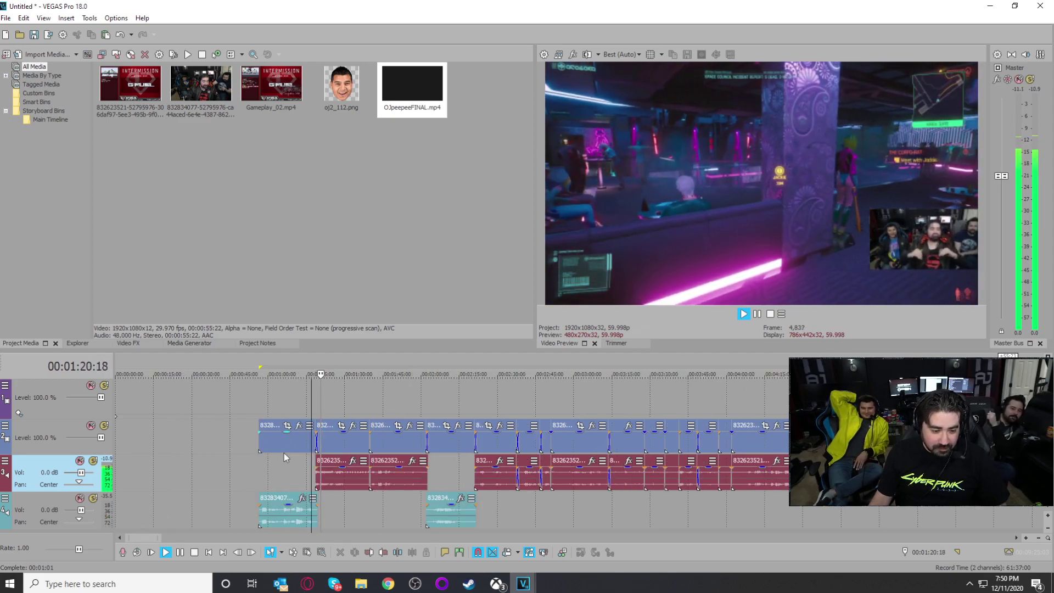
pyautogui.scroll(-2, 274, 458)
pyautogui.scroll(-1, 205, 452)
pyautogui.click(183, 443)
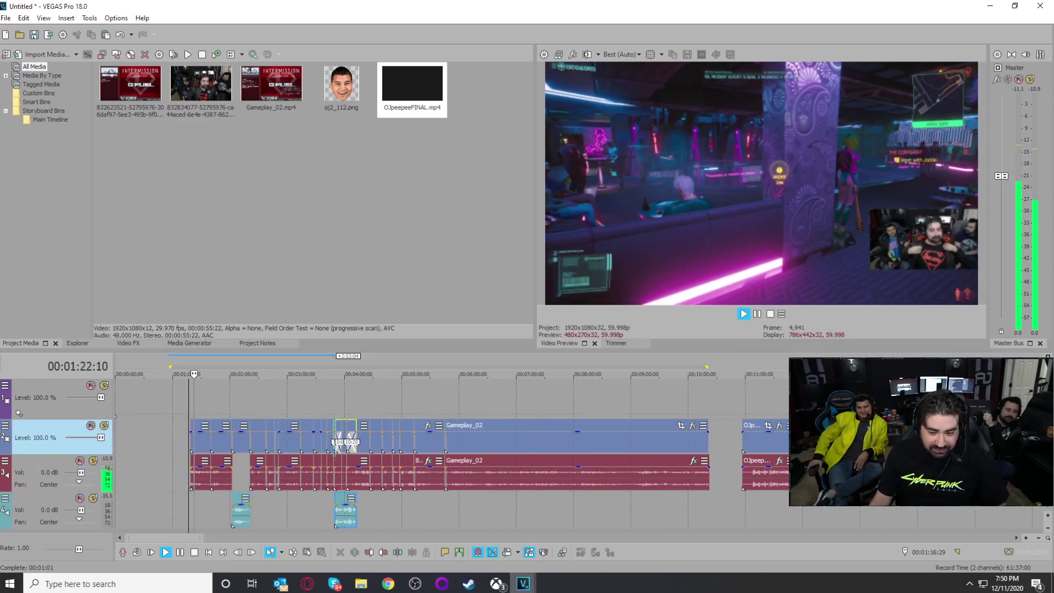
pyautogui.scroll(3, 177, 443)
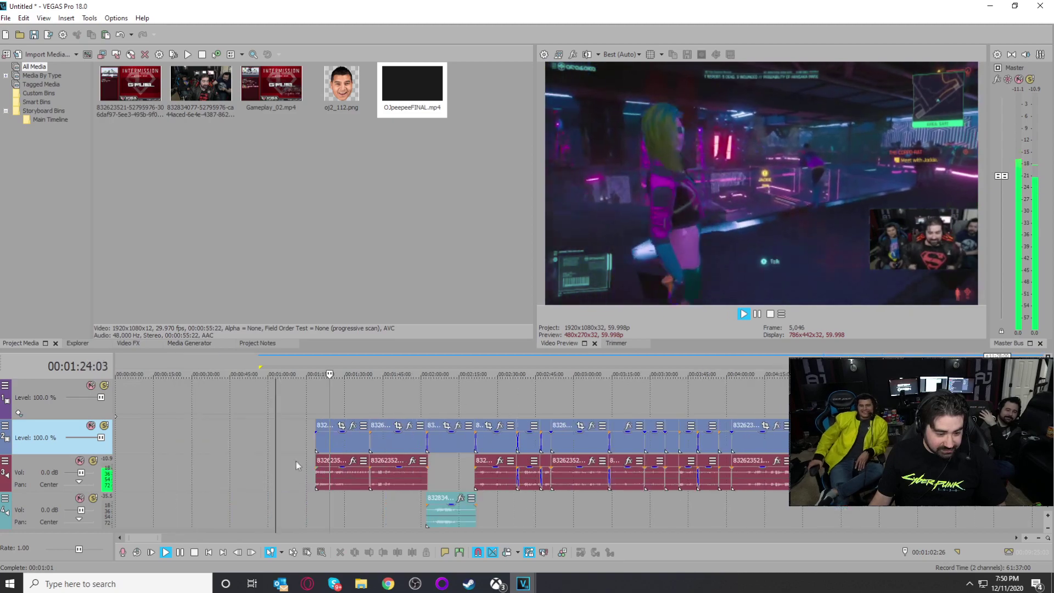
# Step: Play the first nightclub clip around its end and move it earlier on the timeline, to about 00:00:30
pyautogui.click(355, 512)
pyautogui.click(367, 512)
pyautogui.scroll(1, 371, 513)
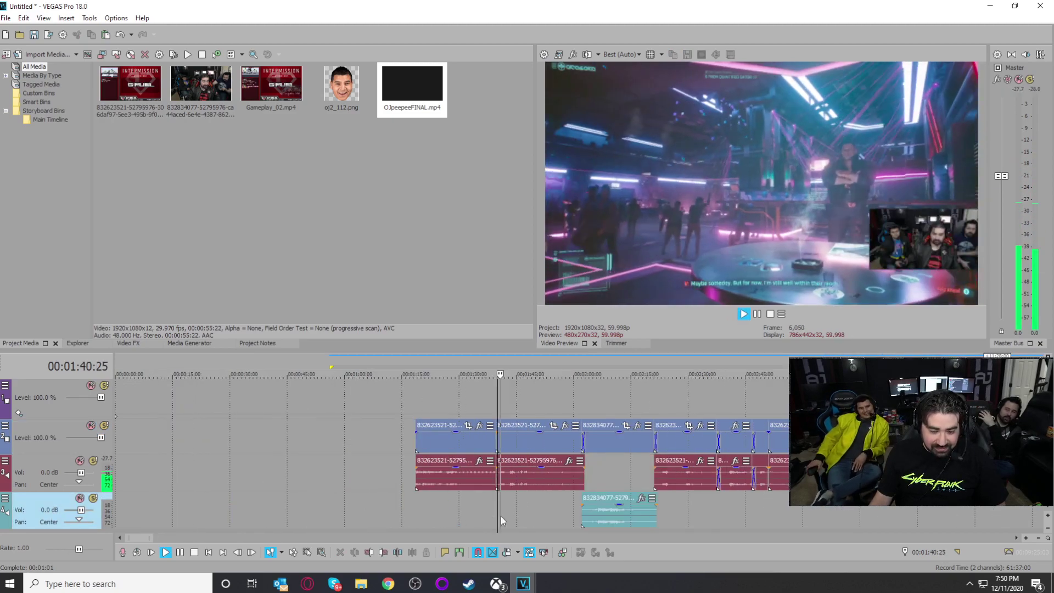
pyautogui.click(474, 511)
pyautogui.moveTo(456, 442); pyautogui.dragTo(274, 441)
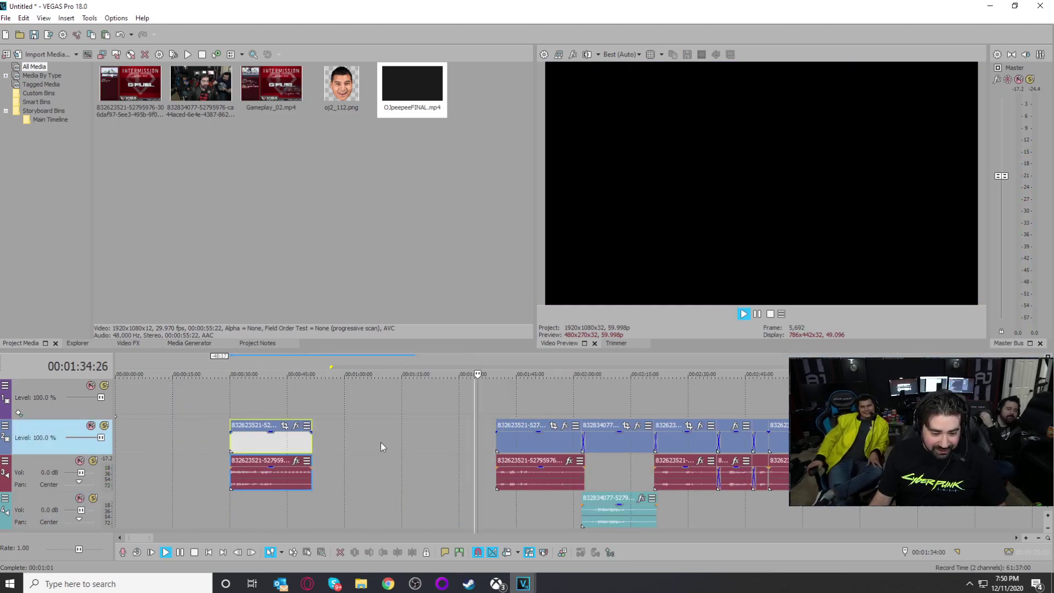
# Step: Paste the OJpeepeeFINAL clip between the first two nightclub clips, ending at the second, and shift the first one back against its start
pyautogui.click(380, 443)
pyautogui.hotkey('ctrl', 'v')
pyautogui.moveTo(409, 443); pyautogui.dragTo(361, 442)
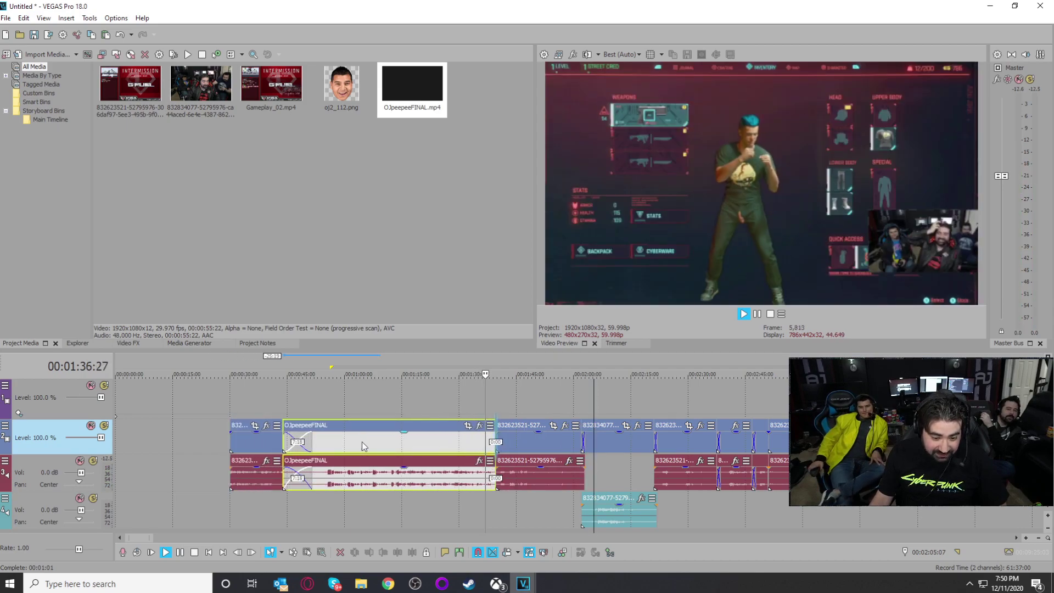
pyautogui.scroll(3, 424, 456)
pyautogui.moveTo(226, 452)
pyautogui.mouseDown()
pyautogui.moveTo(236, 447)
pyautogui.moveTo(218, 447)
pyautogui.mouseUp()
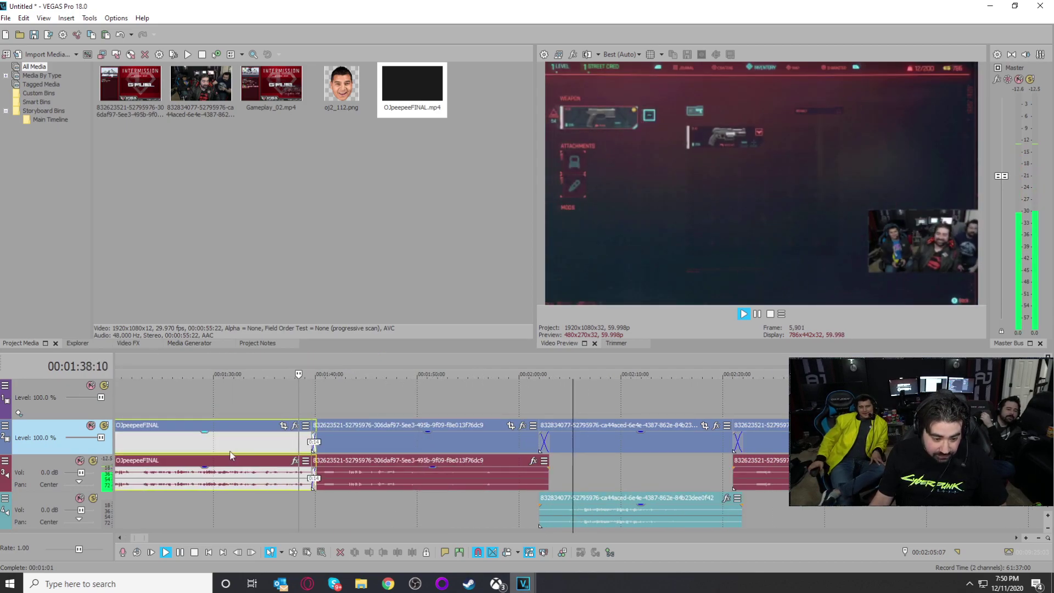
pyautogui.scroll(-3, 231, 456)
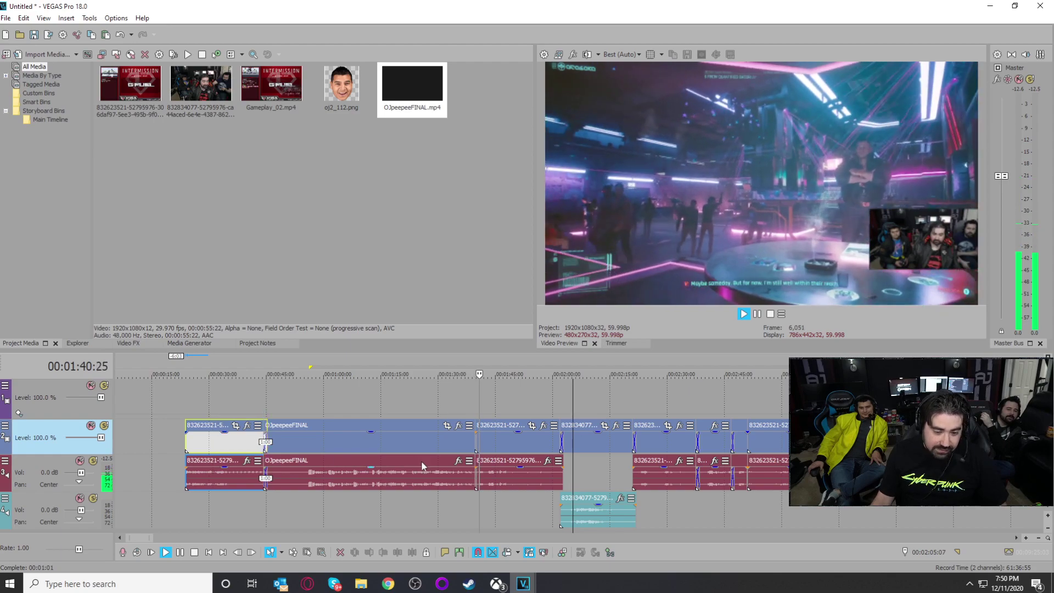
# Step: Play the closing webcam section of the Gameplay_02 clip and trim the clip's end to about 00:10:20
pyautogui.scroll(-5, 440, 456)
pyautogui.click(699, 442)
pyautogui.press('space')
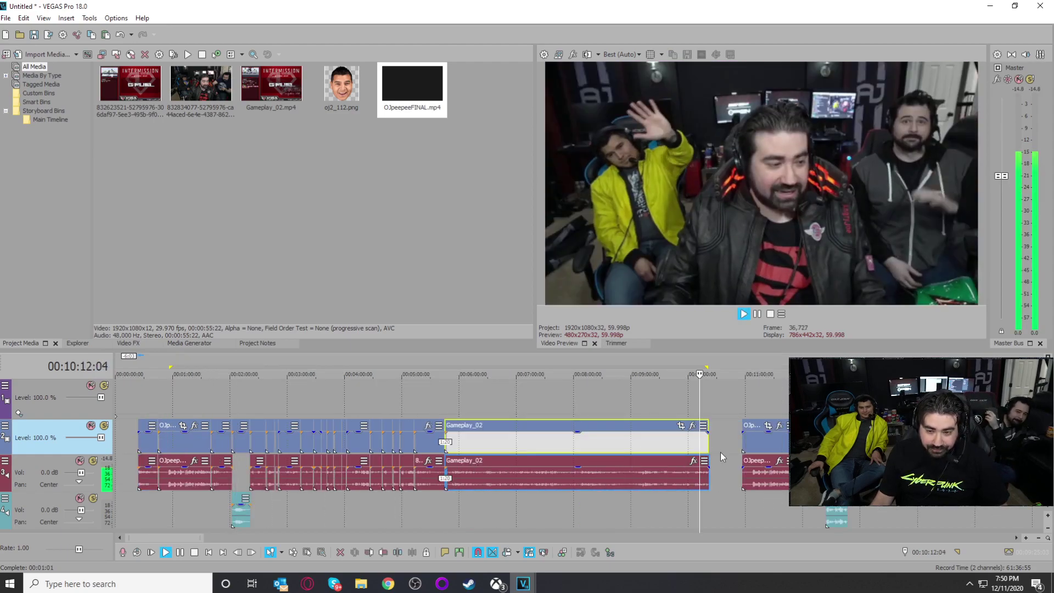
pyautogui.scroll(5, 720, 453)
pyautogui.moveTo(619, 473)
pyautogui.mouseDown()
pyautogui.moveTo(600, 473)
pyautogui.moveTo(608, 479)
pyautogui.mouseUp()
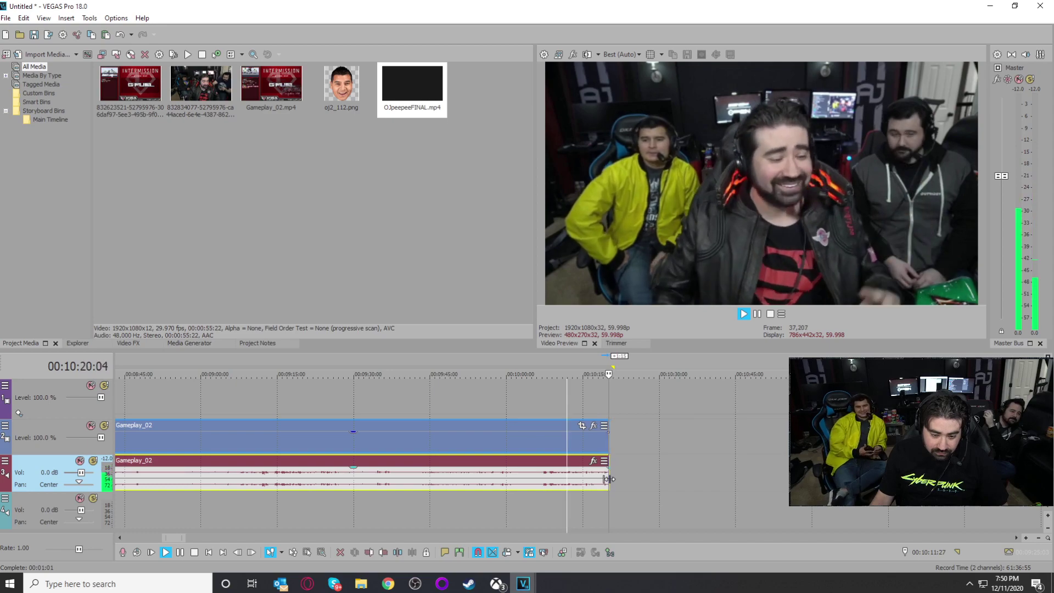
# Step: Check the spare OJpeepeeFINAL and driving clips parked after the end of the montage
pyautogui.scroll(-3, 655, 496)
pyautogui.click(670, 447)
pyautogui.click(675, 446)
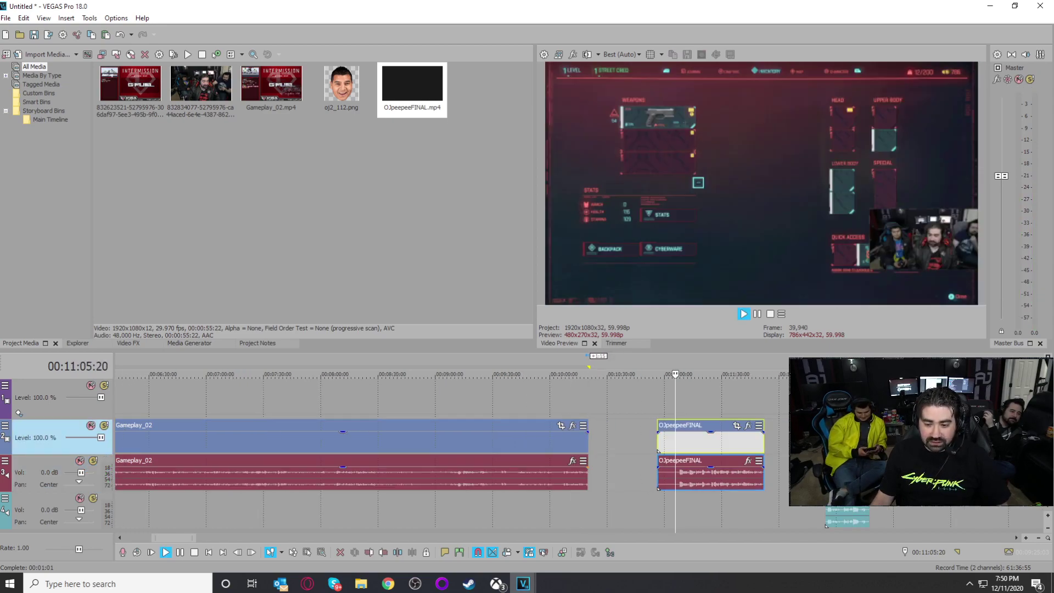
pyautogui.click(825, 473)
pyautogui.press('space')
pyautogui.scroll(-8, 212, 474)
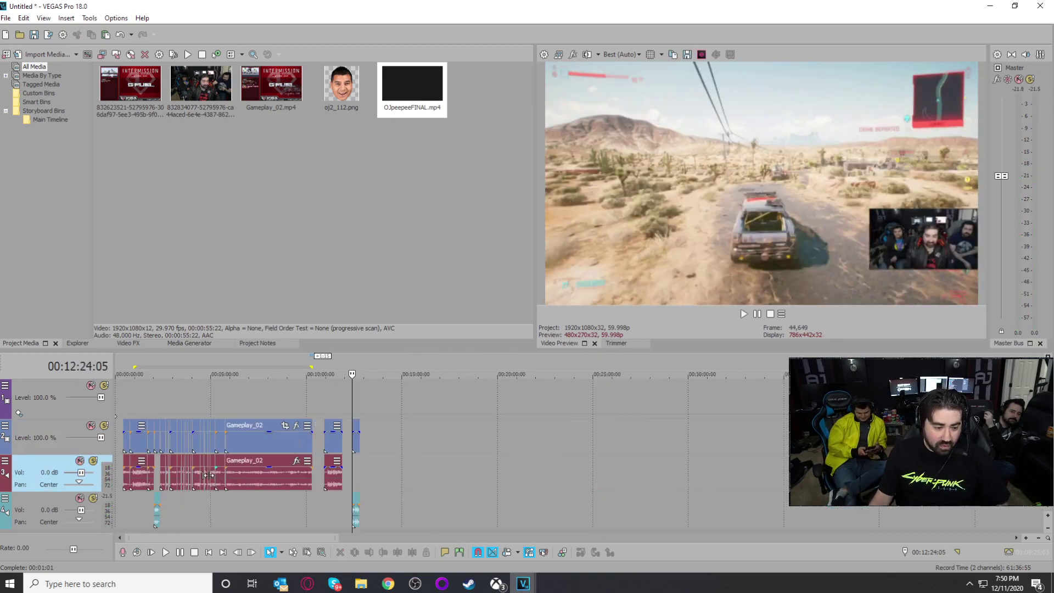
# Step: Select the whole montage as the timeline range from 00:00:23:24 to 00:10:20:05
pyautogui.click(140, 505)
pyautogui.scroll(5, 139, 505)
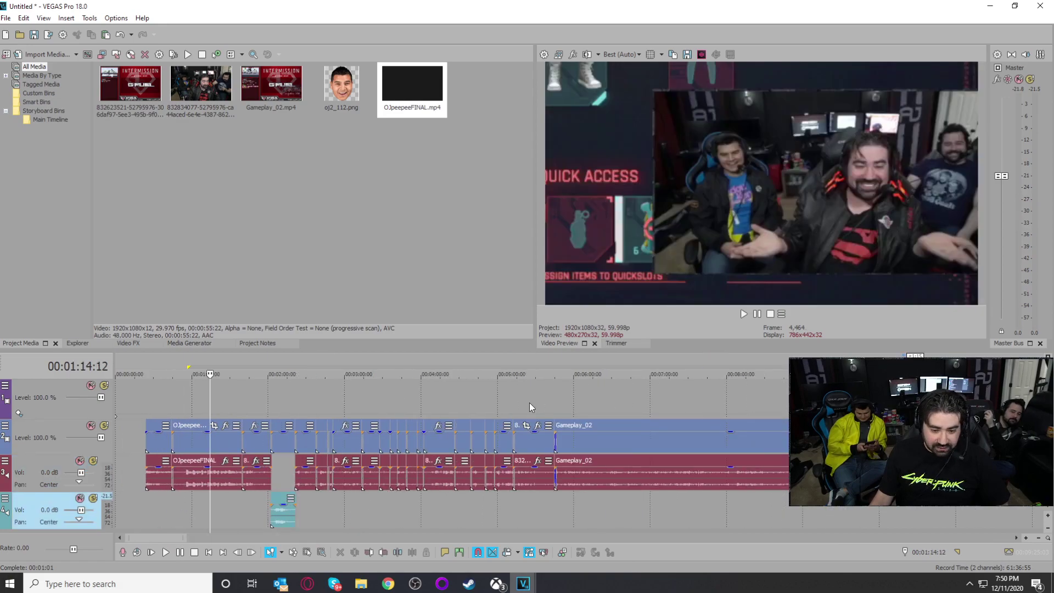
pyautogui.click(530, 407)
pyautogui.click(538, 404)
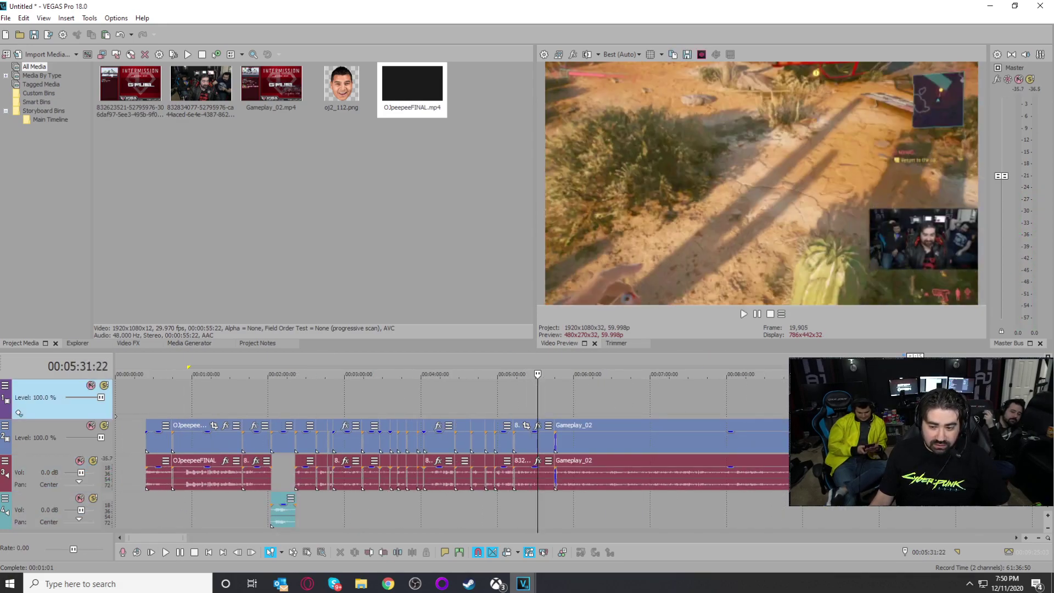
pyautogui.press('End')
pyautogui.keyDown('shift'); pyautogui.click(148, 404); pyautogui.keyUp('shift')
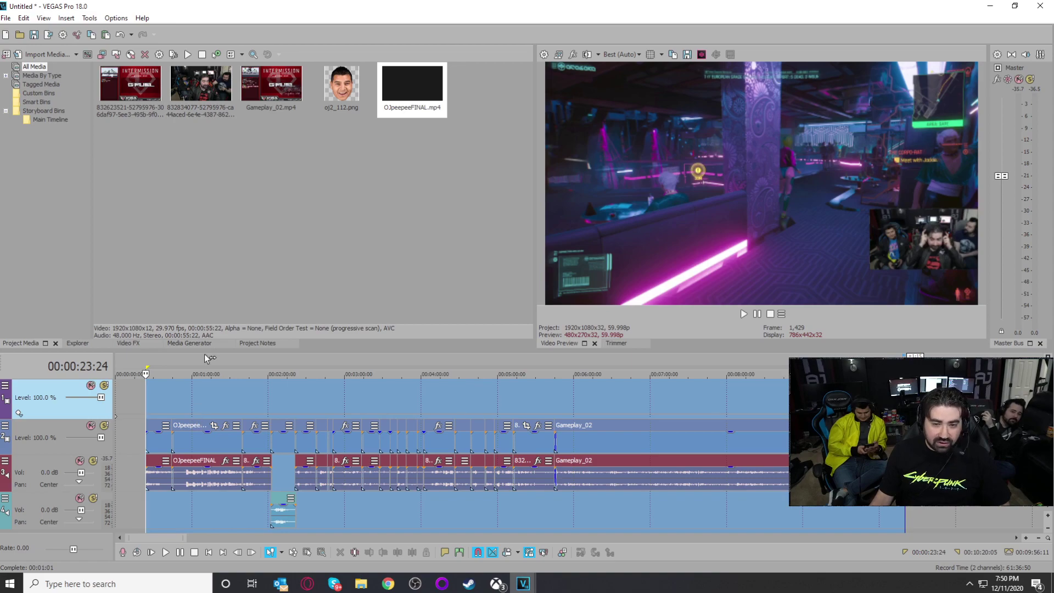
# Step: Save the montage project as EarlyImpressions_01 in the CyberPunk 2077 folder
pyautogui.click(6, 18)
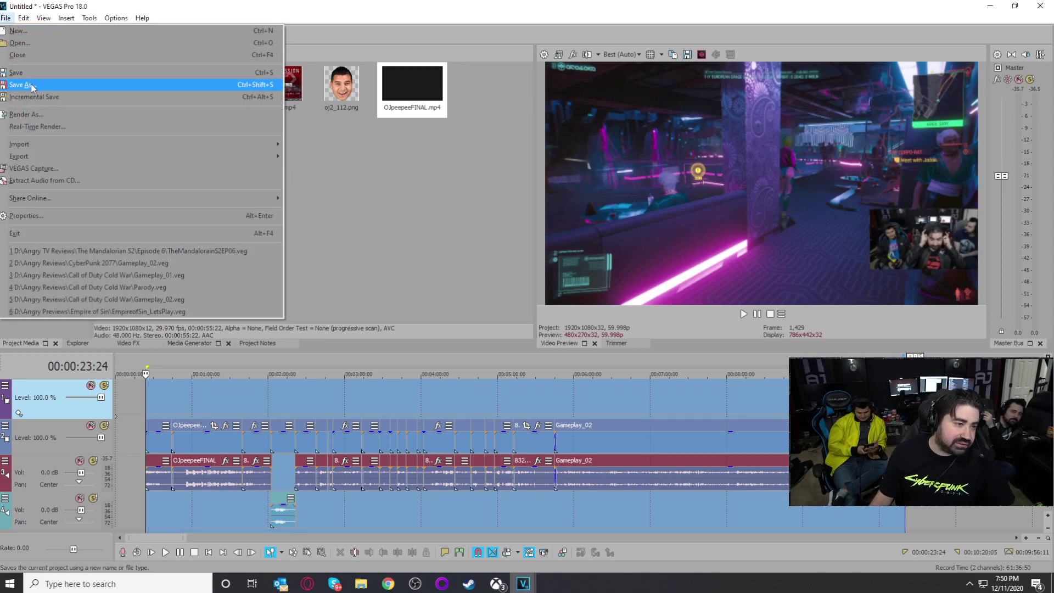
pyautogui.click(22, 85)
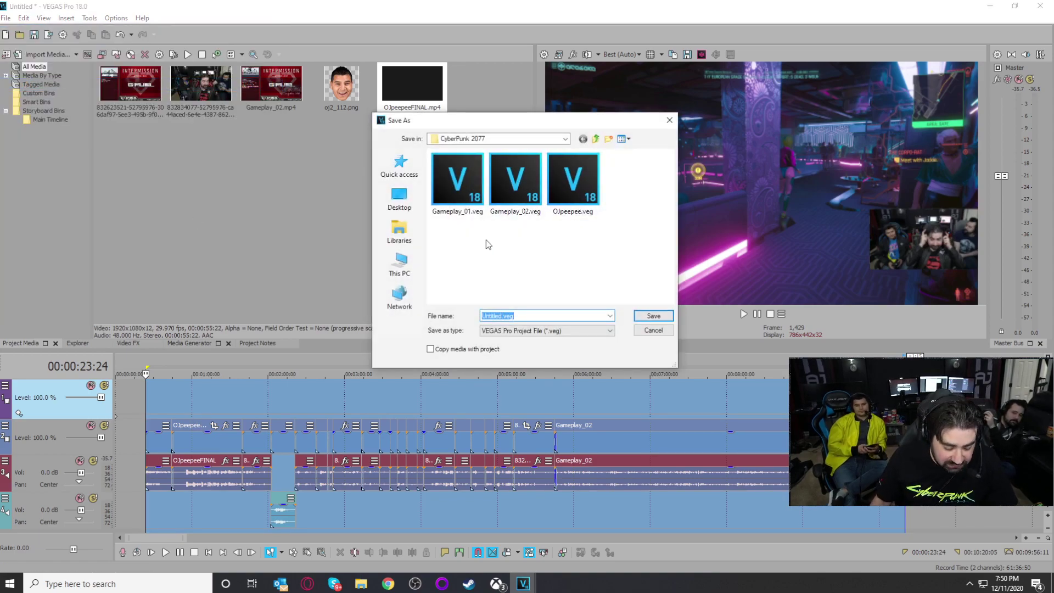
pyautogui.write('EarlyImpressions_01')
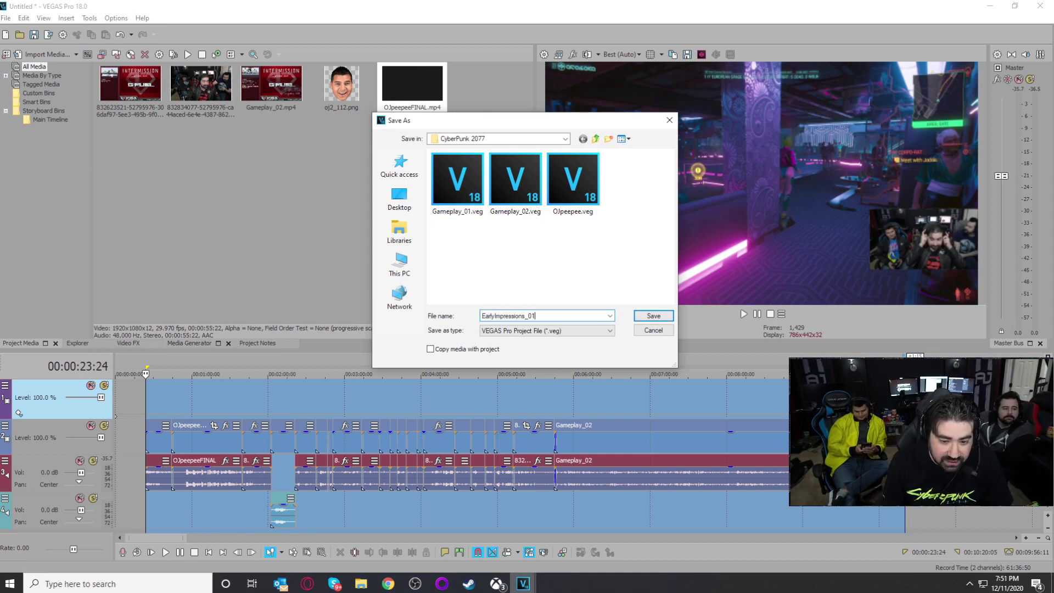
pyautogui.click(654, 317)
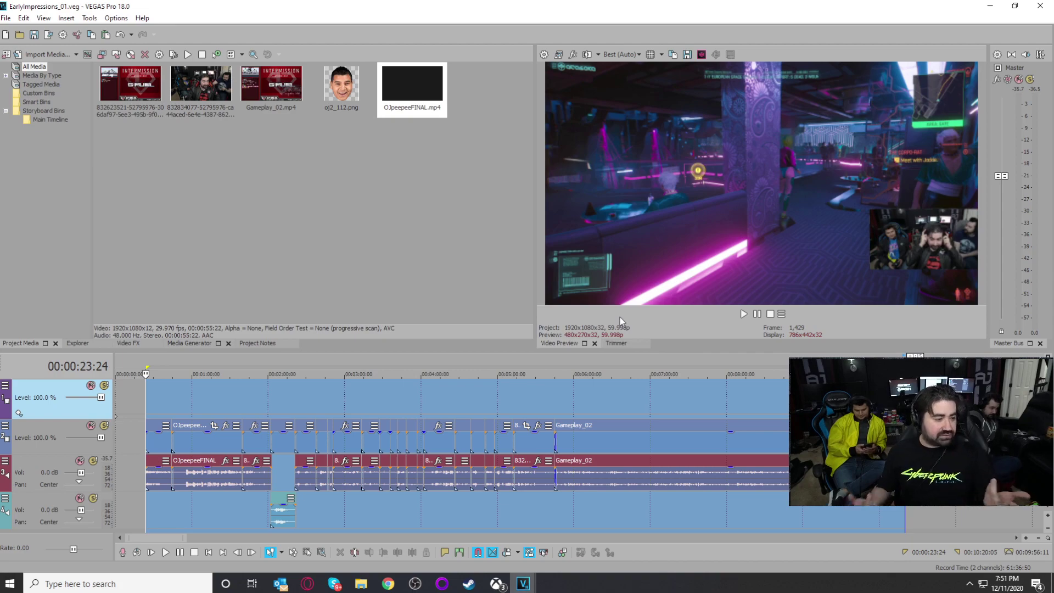